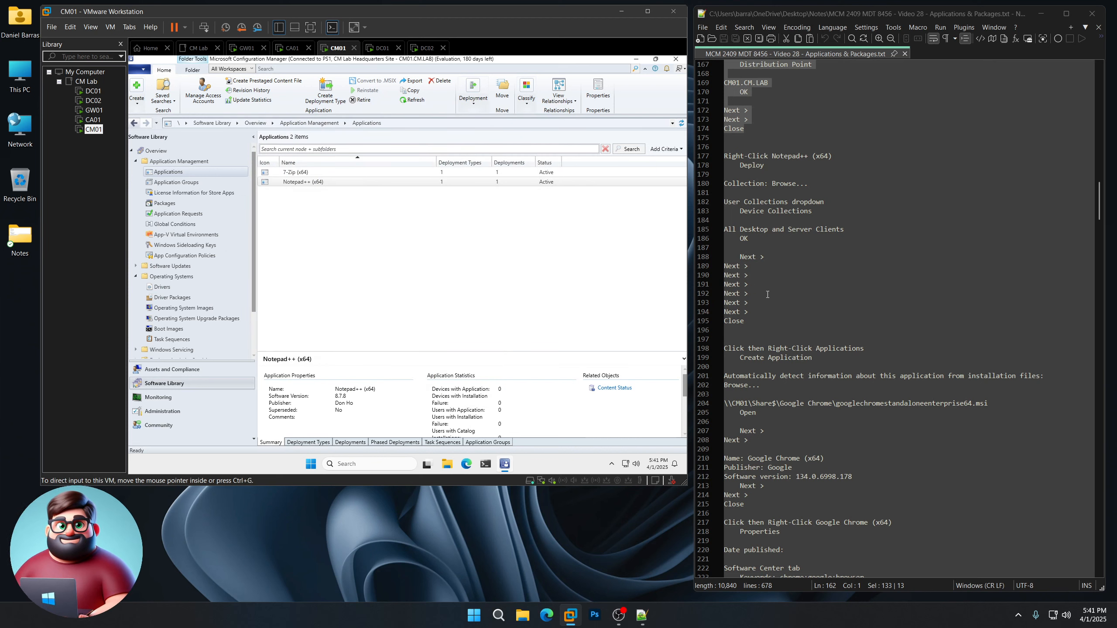
Start a new application from the Windows Installer file \\CM01\Share$\Google Chrome\googlechromestandaloneenterprise64.msi and import its information
{"action": "scroll", "coordinate": [765, 295], "scroll_direction": "down", "scroll_amount": 6}
{"action": "scroll", "coordinate": [808, 242], "scroll_direction": "down", "scroll_amount": 1}
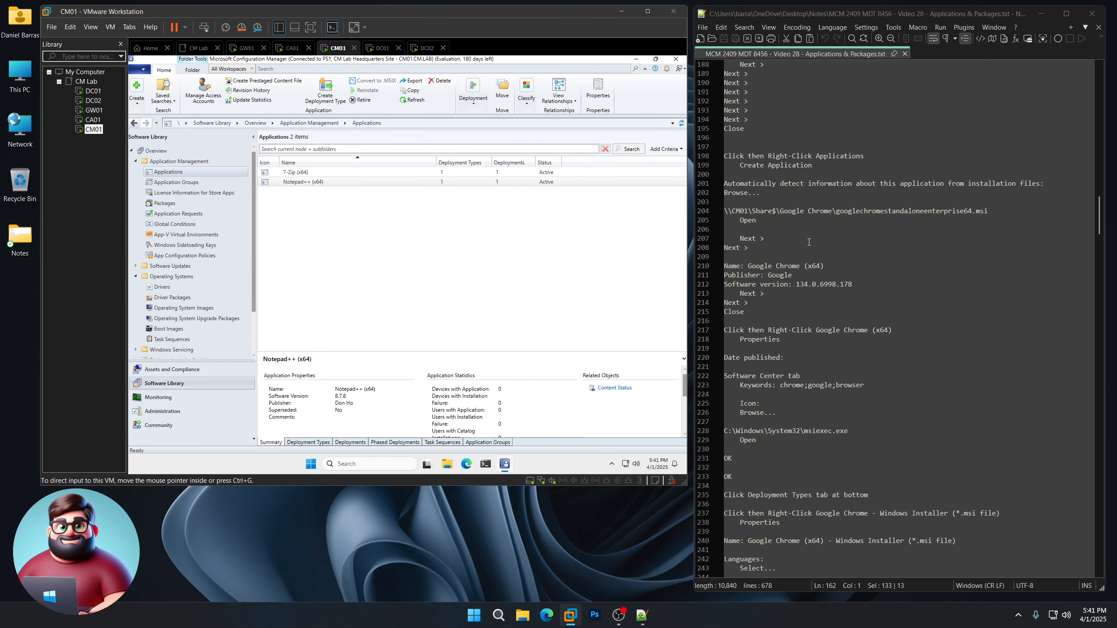
{"action": "right_click", "coordinate": [167, 174]}
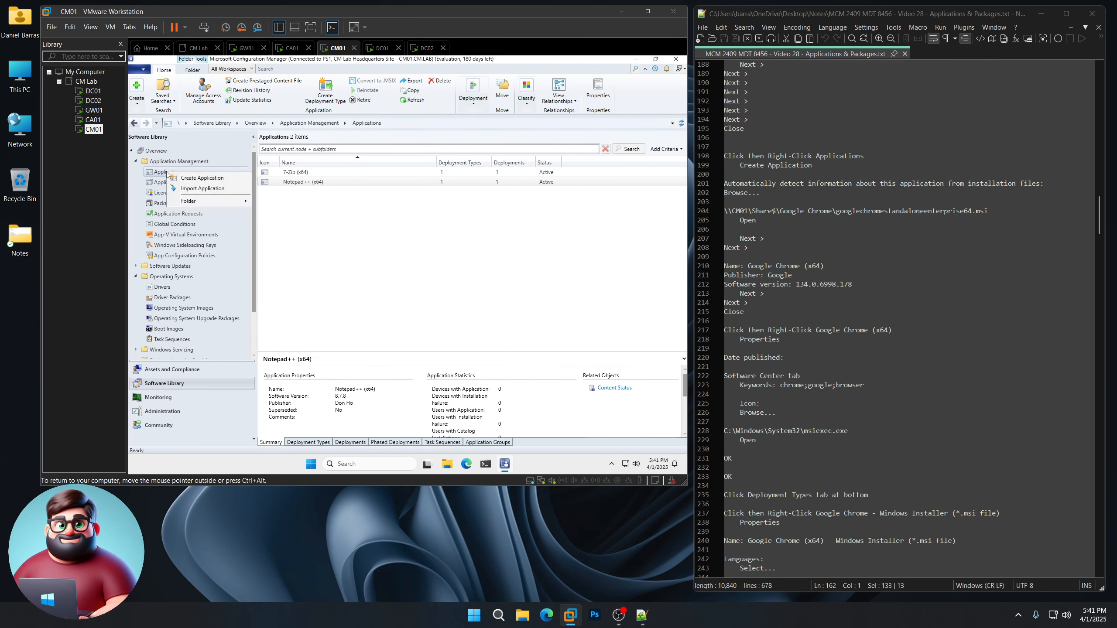
{"action": "left_click", "coordinate": [189, 179]}
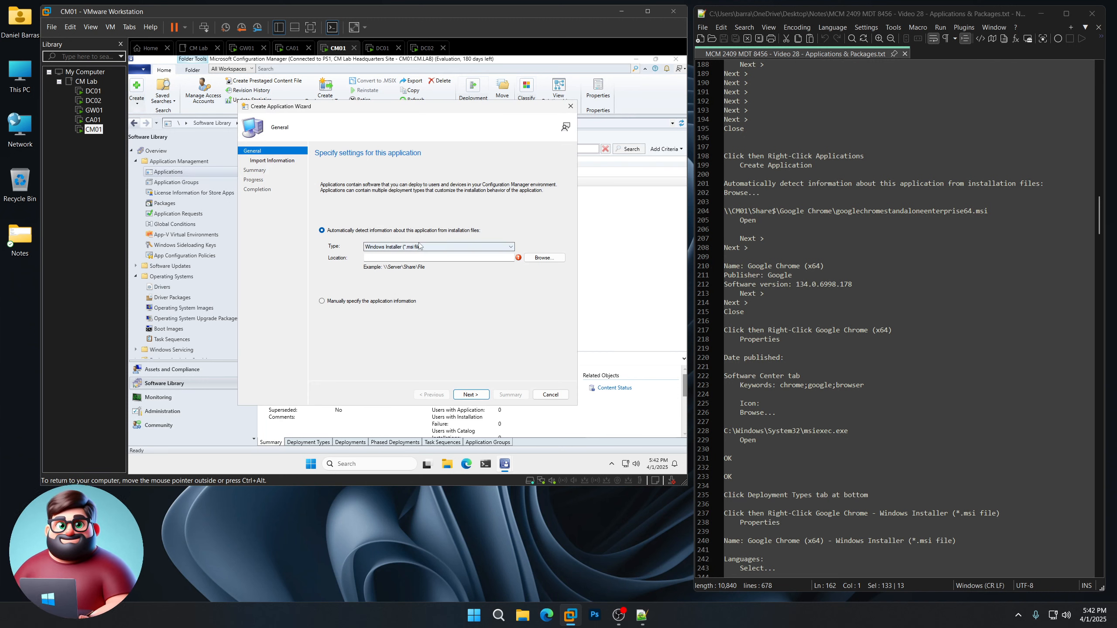
{"action": "left_click", "coordinate": [544, 258]}
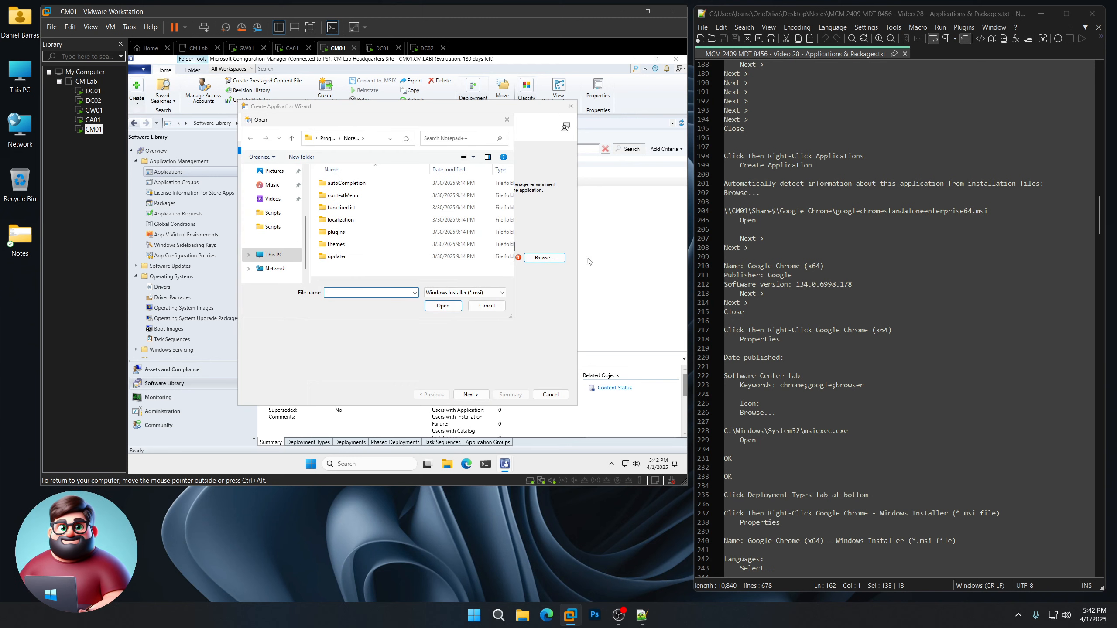
{"action": "left_click_drag", "start_coordinate": [988, 211], "coordinate": [726, 209]}
{"action": "right_click", "coordinate": [726, 209]}
{"action": "left_click", "coordinate": [757, 227]}
{"action": "left_click", "coordinate": [380, 293]}
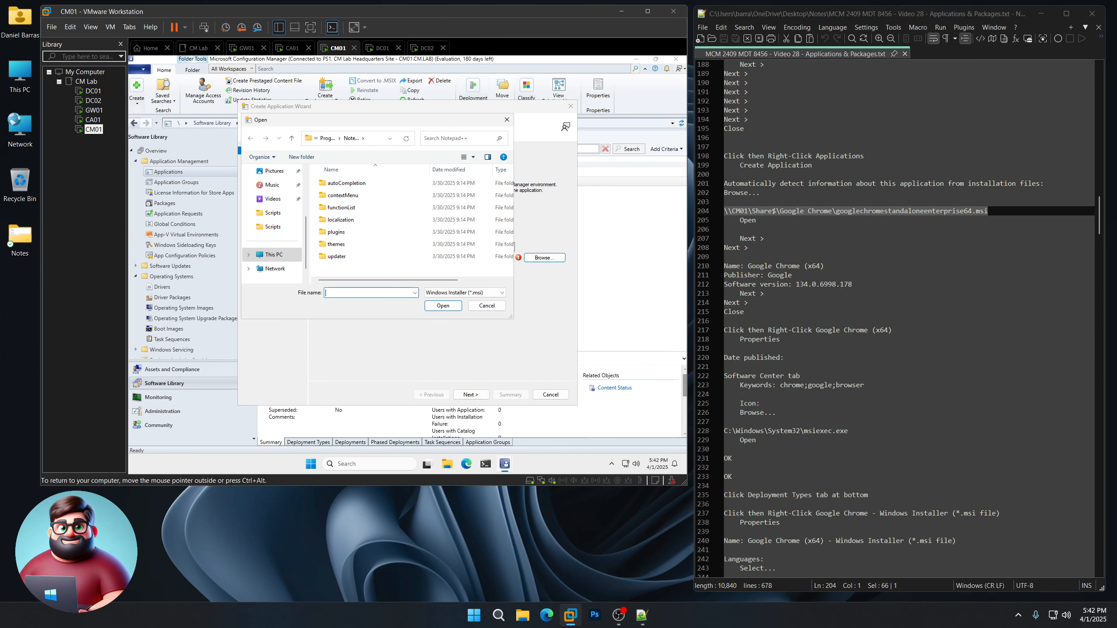
{"action": "key", "text": "ctrl+v"}
{"action": "left_click", "coordinate": [443, 306]}
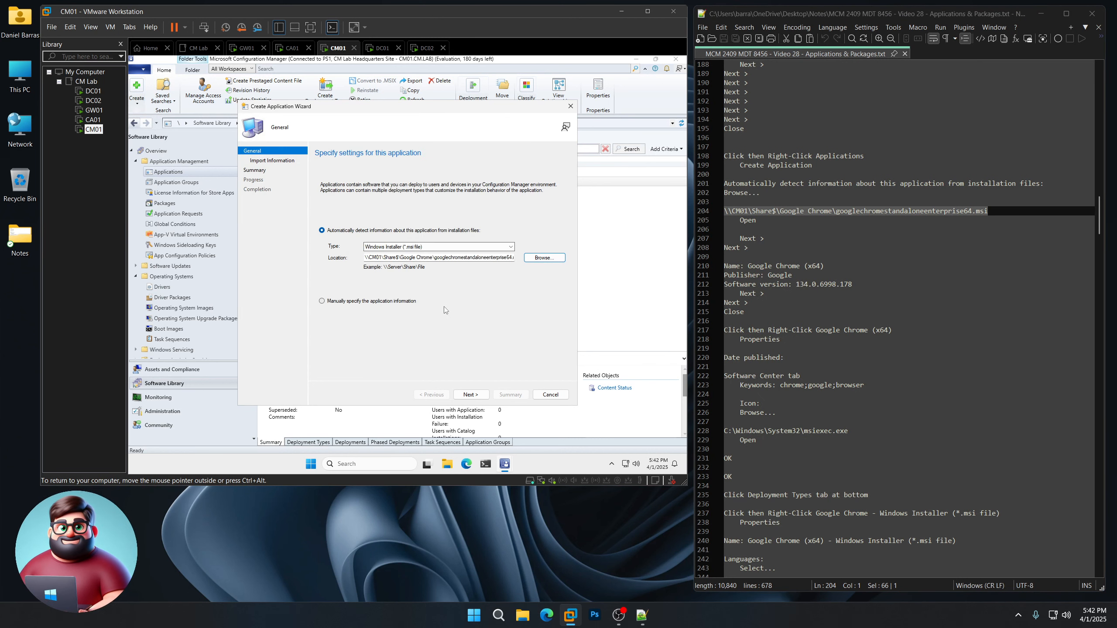
{"action": "left_click", "coordinate": [470, 395]}
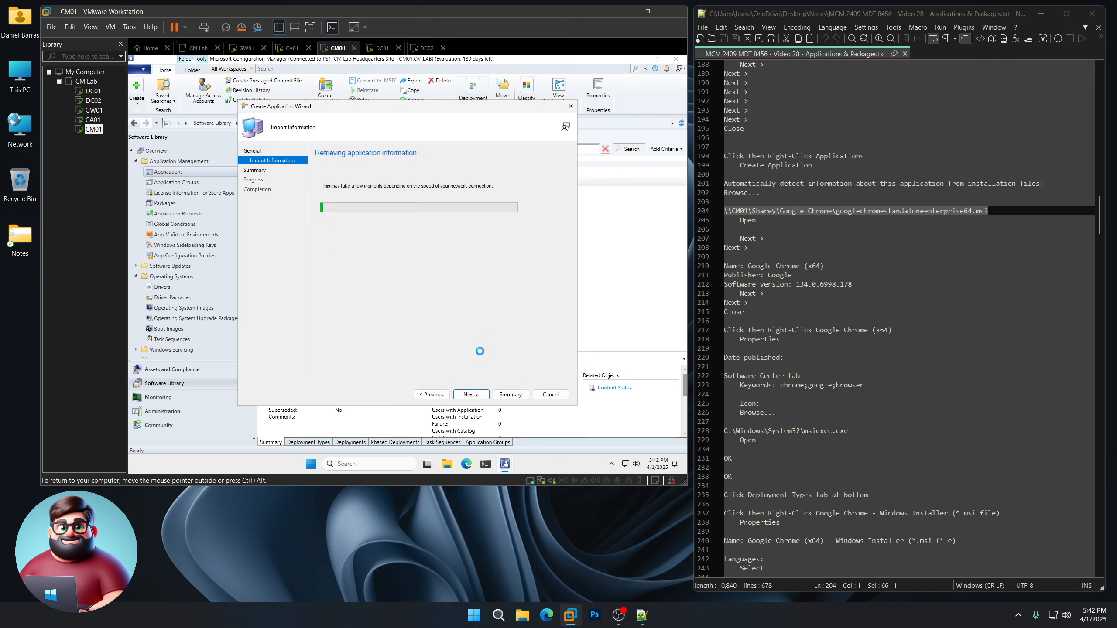
{"action": "left_click", "coordinate": [471, 395]}
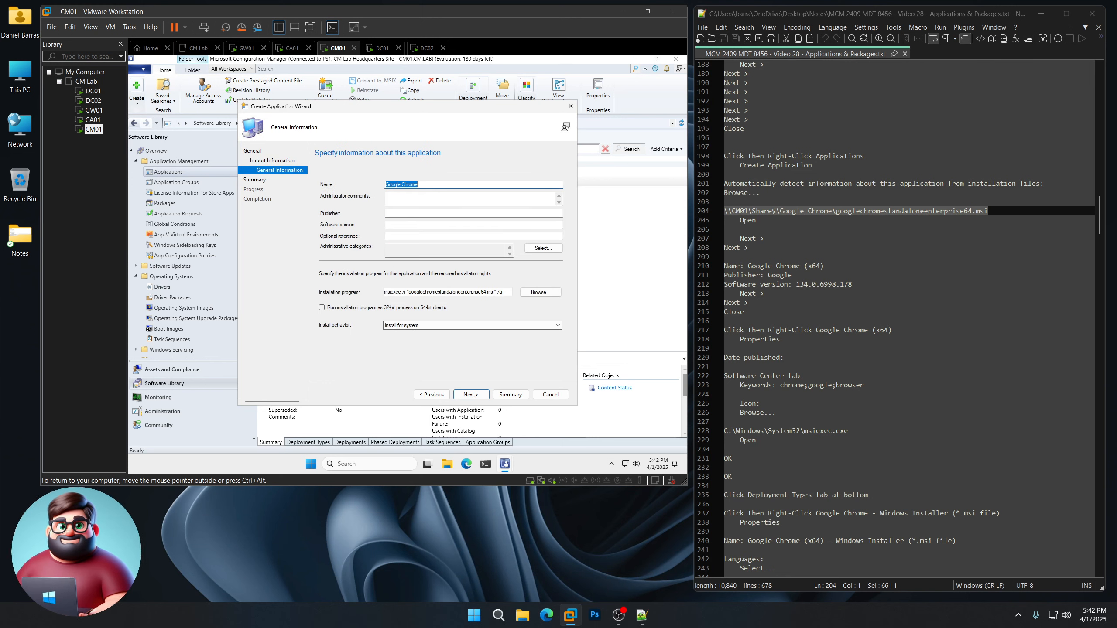
Name the application Google Chrome (x64) with publisher Google and software version 134.0.6998.178, and complete its creation
{"action": "left_click", "coordinate": [420, 185]}
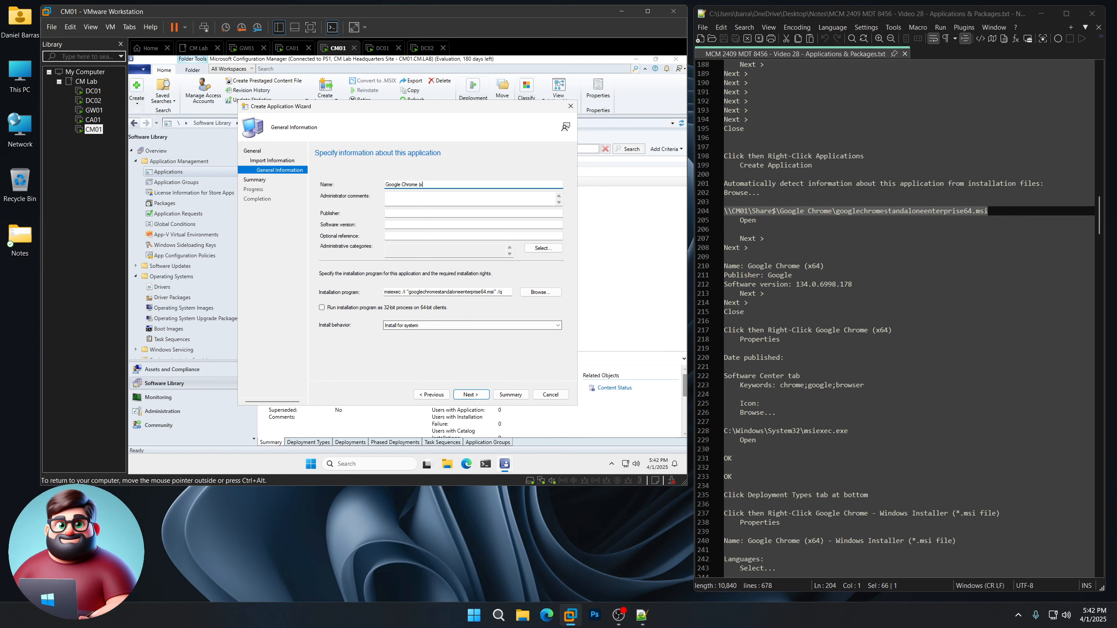
{"action": "key", "text": "Tab"}
{"action": "key", "text": "Tab"}
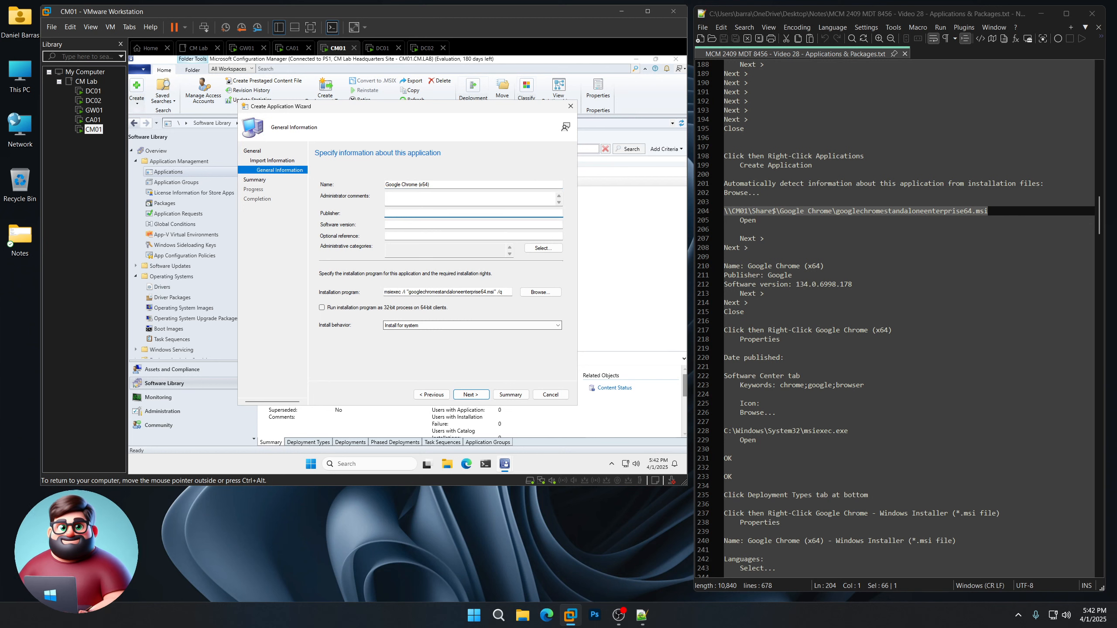
{"action": "key", "text": "Tab"}
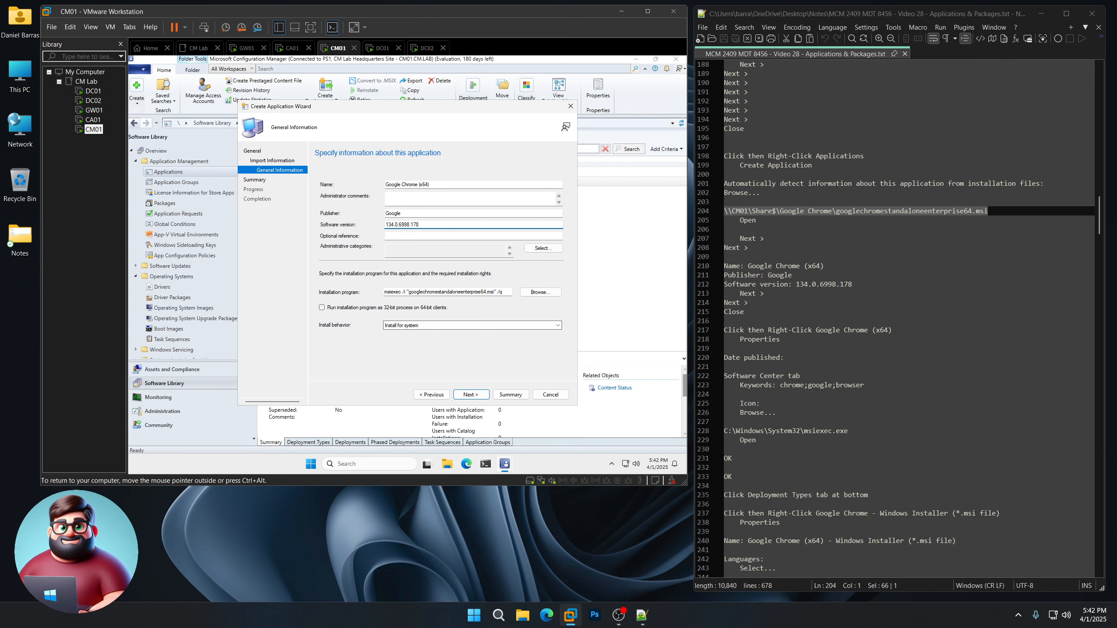
{"action": "left_click", "coordinate": [479, 396]}
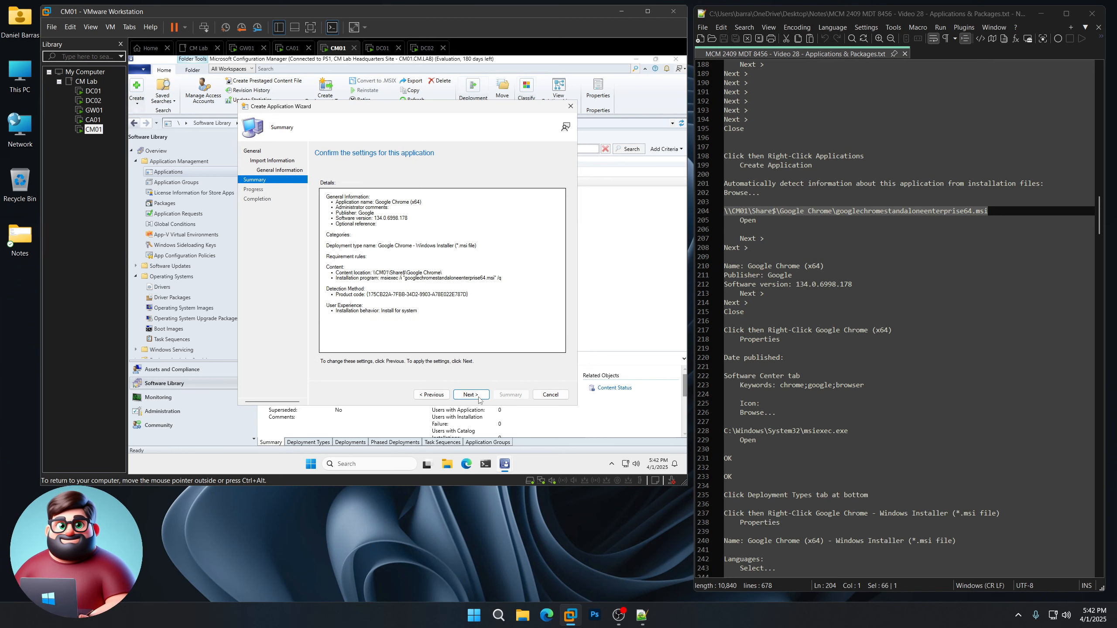
{"action": "left_click", "coordinate": [479, 397]}
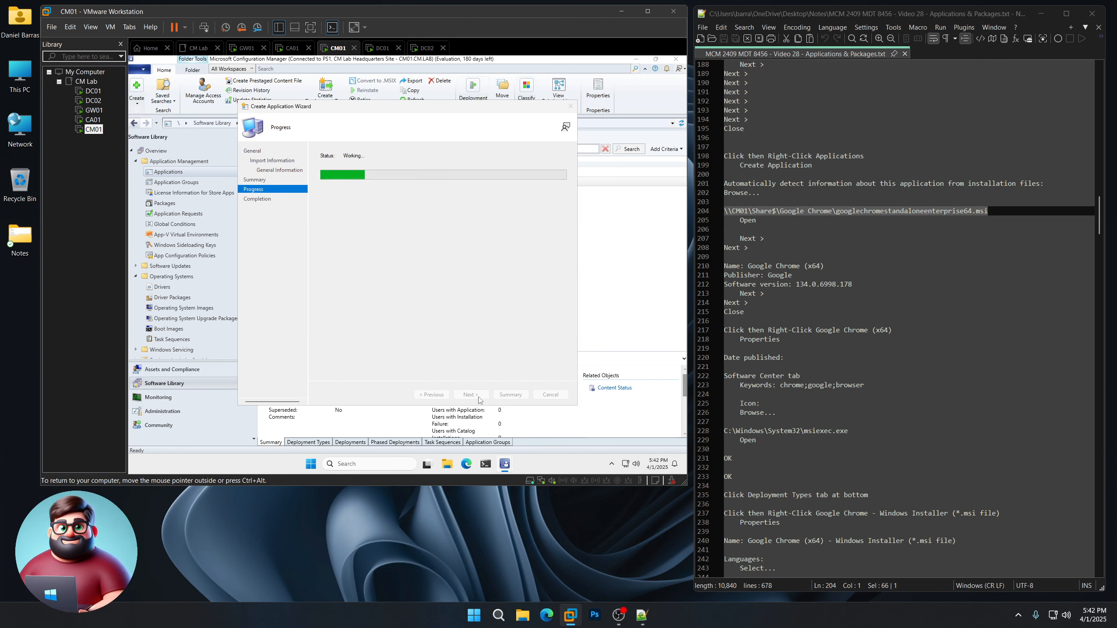
{"action": "scroll", "coordinate": [803, 320], "scroll_direction": "down", "scroll_amount": 4}
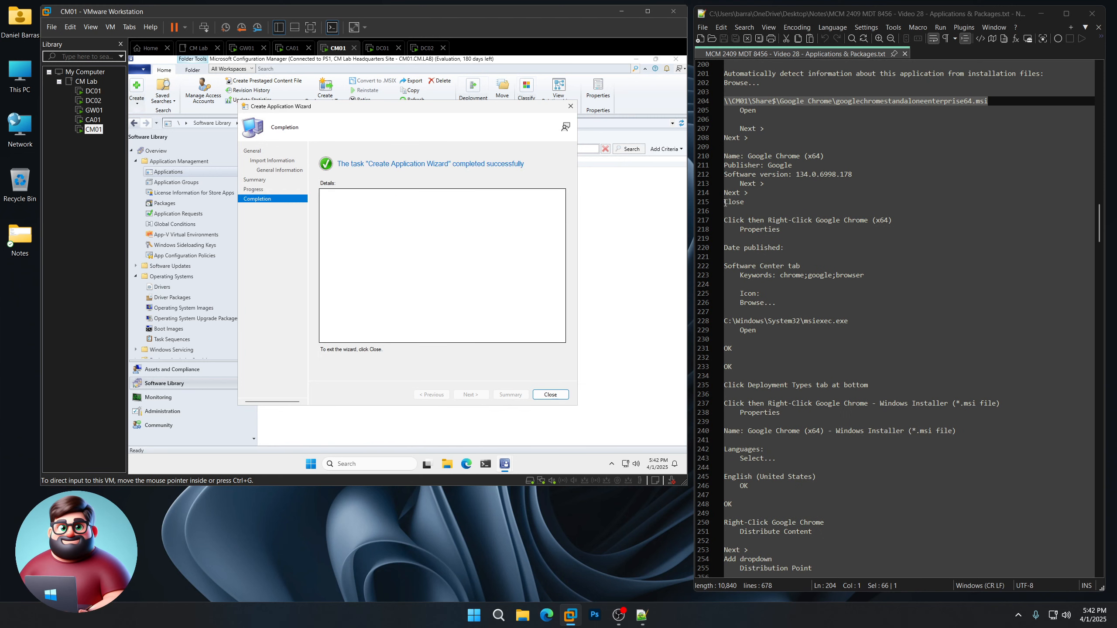
{"action": "left_click", "coordinate": [551, 395]}
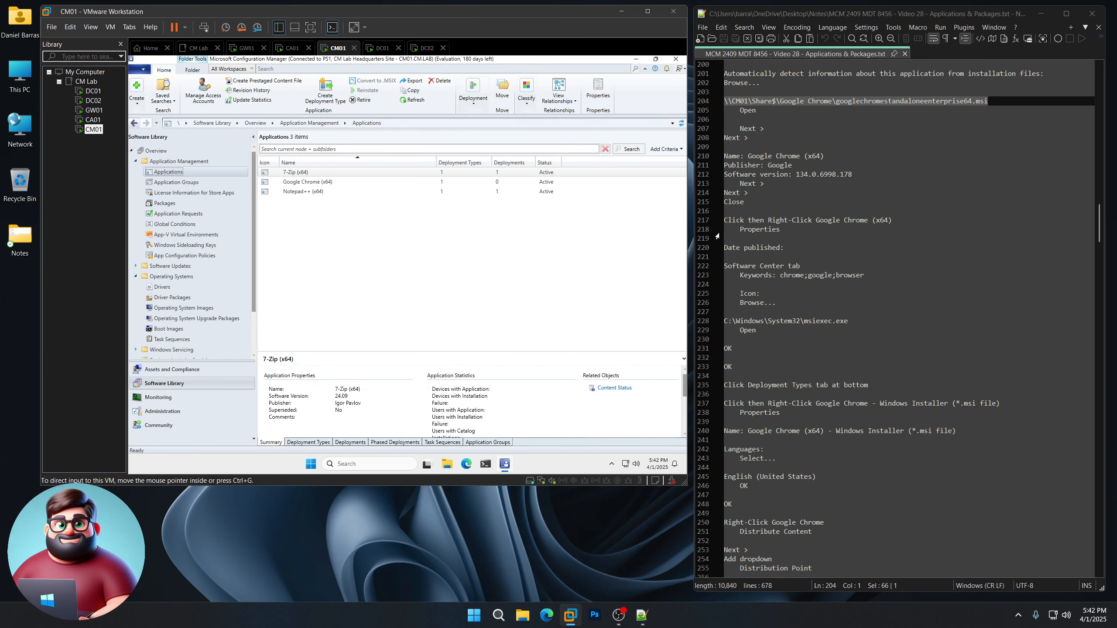
Open the properties of the Google Chrome (x64) application and enable its published date of 4/1/2025
{"action": "left_click_drag", "start_coordinate": [727, 219], "coordinate": [732, 367]}
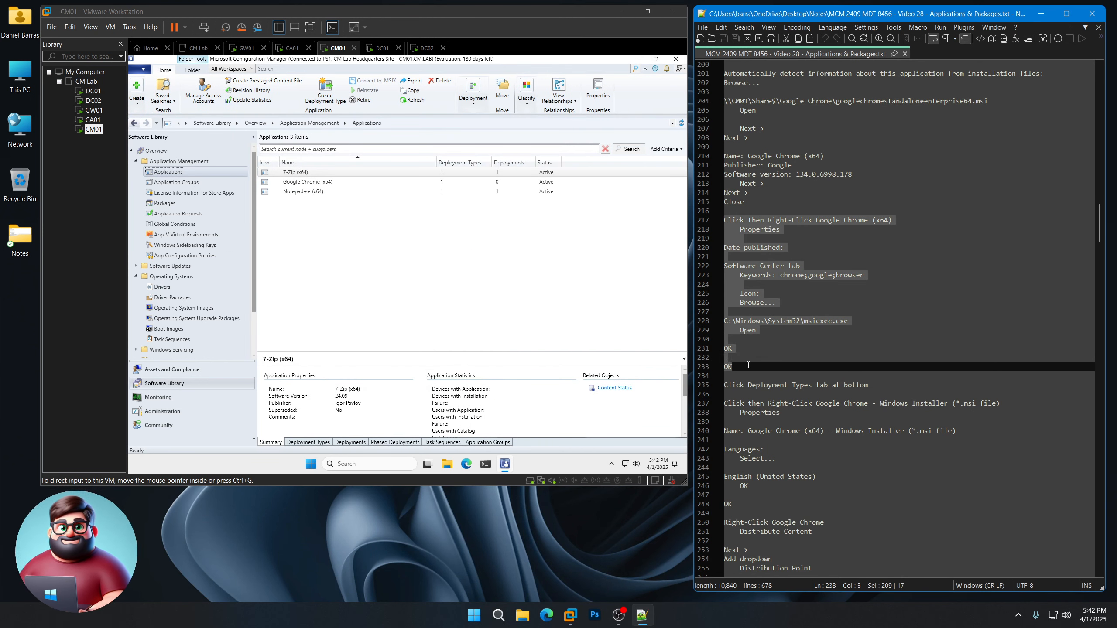
{"action": "left_click", "coordinate": [310, 185]}
{"action": "right_click", "coordinate": [310, 185]}
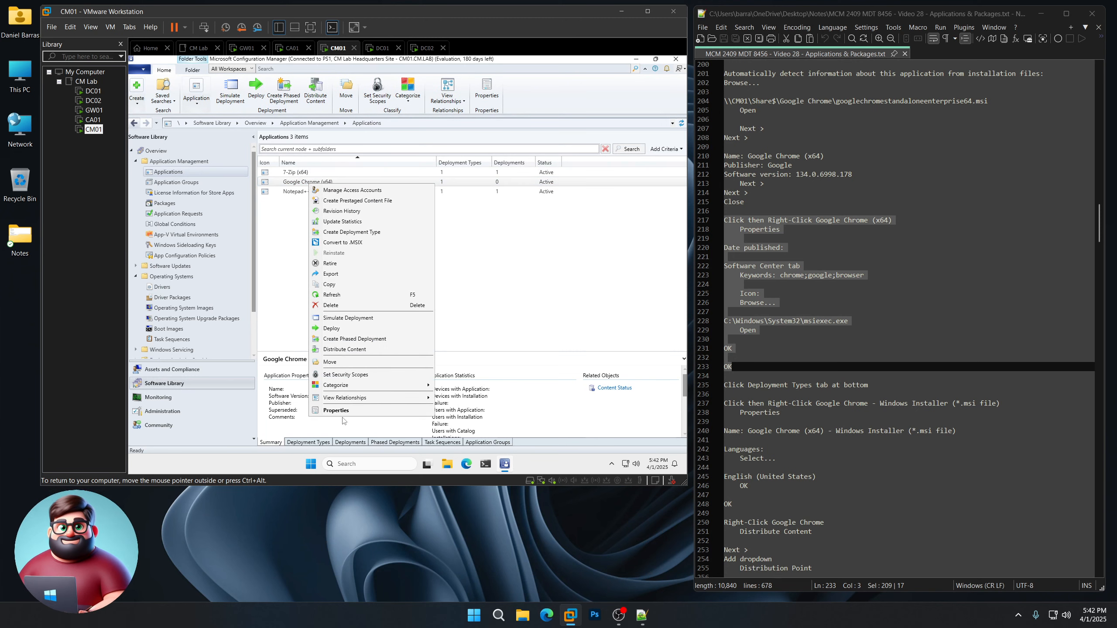
{"action": "left_click", "coordinate": [339, 410]}
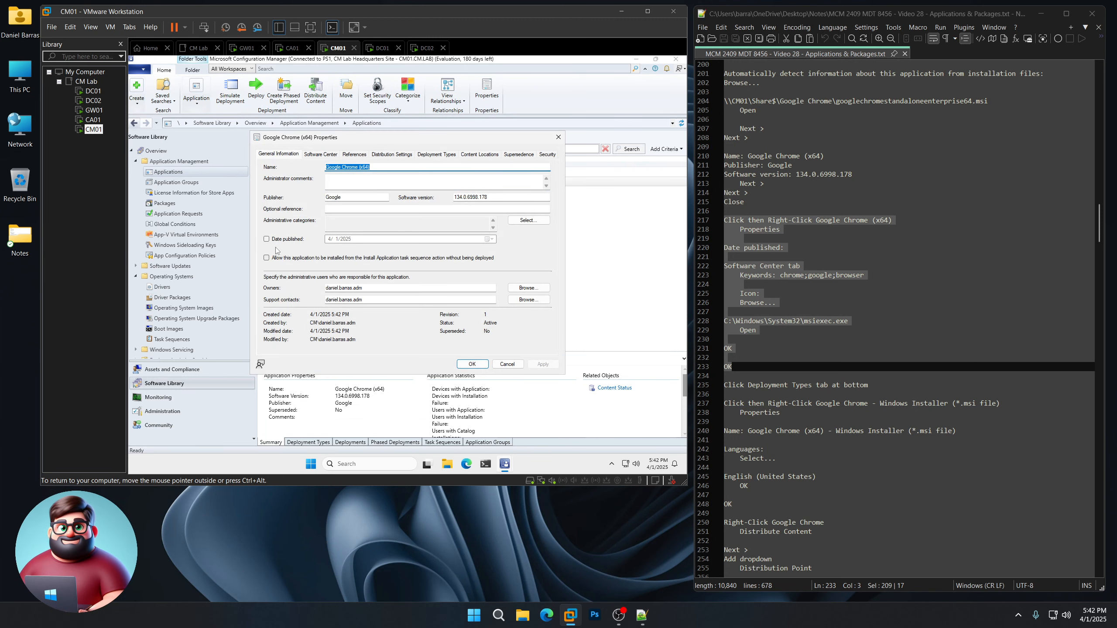
{"action": "left_click", "coordinate": [267, 239]}
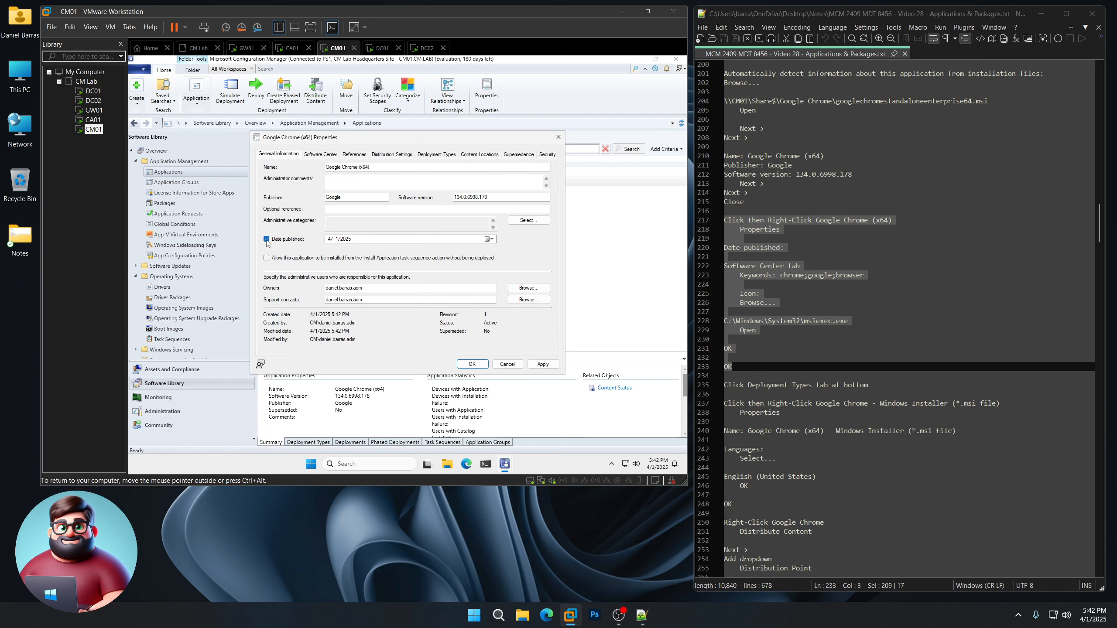
Set the application's Software Center keywords to chrome;google;browser, copied from the notes
{"action": "left_click", "coordinate": [328, 155]}
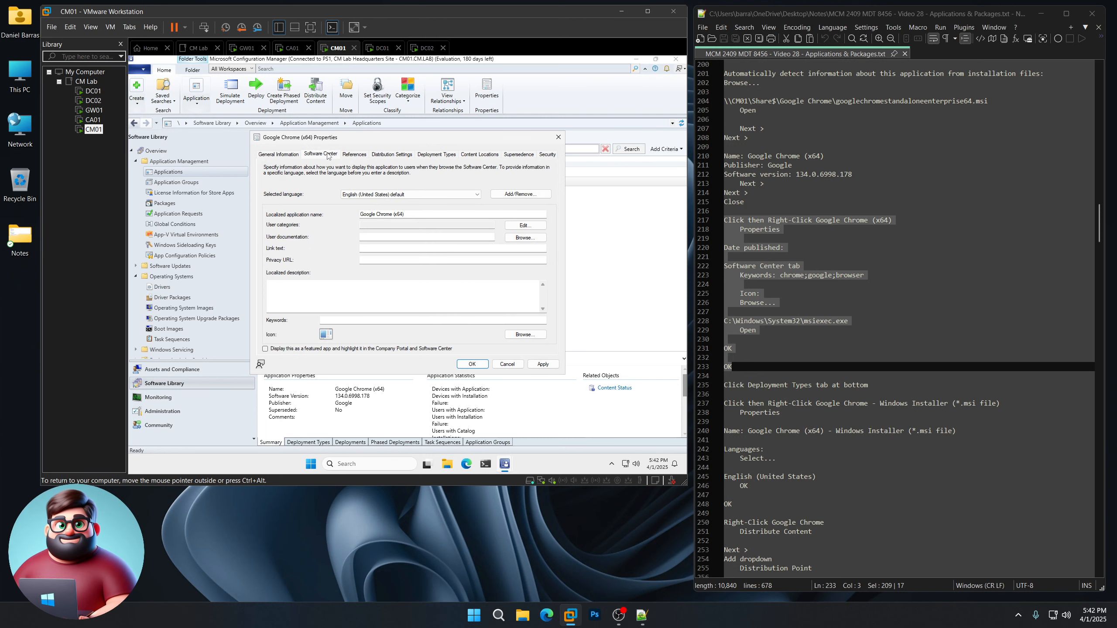
{"action": "left_click", "coordinate": [857, 275]}
{"action": "left_click_drag", "start_coordinate": [858, 275], "coordinate": [780, 275]}
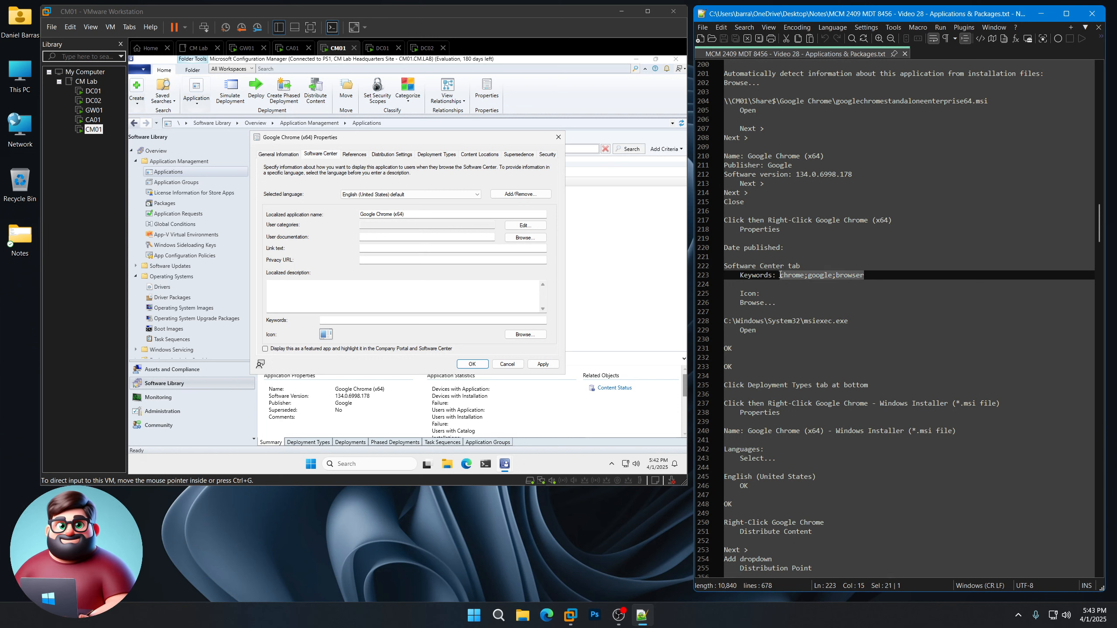
{"action": "right_click", "coordinate": [794, 278]}
{"action": "left_click", "coordinate": [820, 293]}
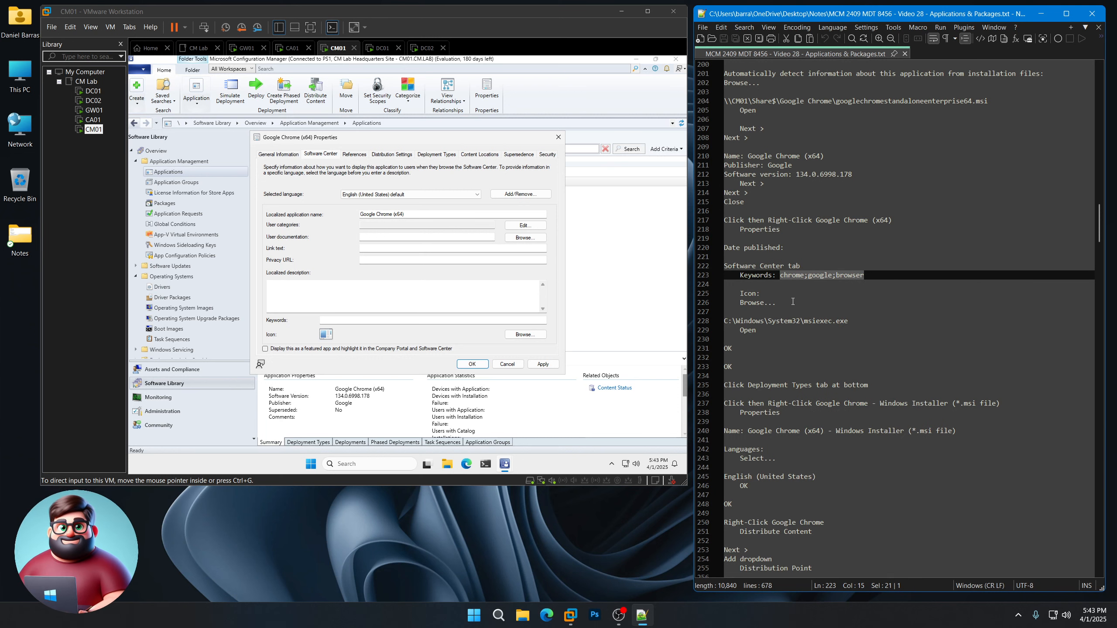
{"action": "left_click", "coordinate": [347, 320]}
{"action": "key", "text": "ctrl+v"}
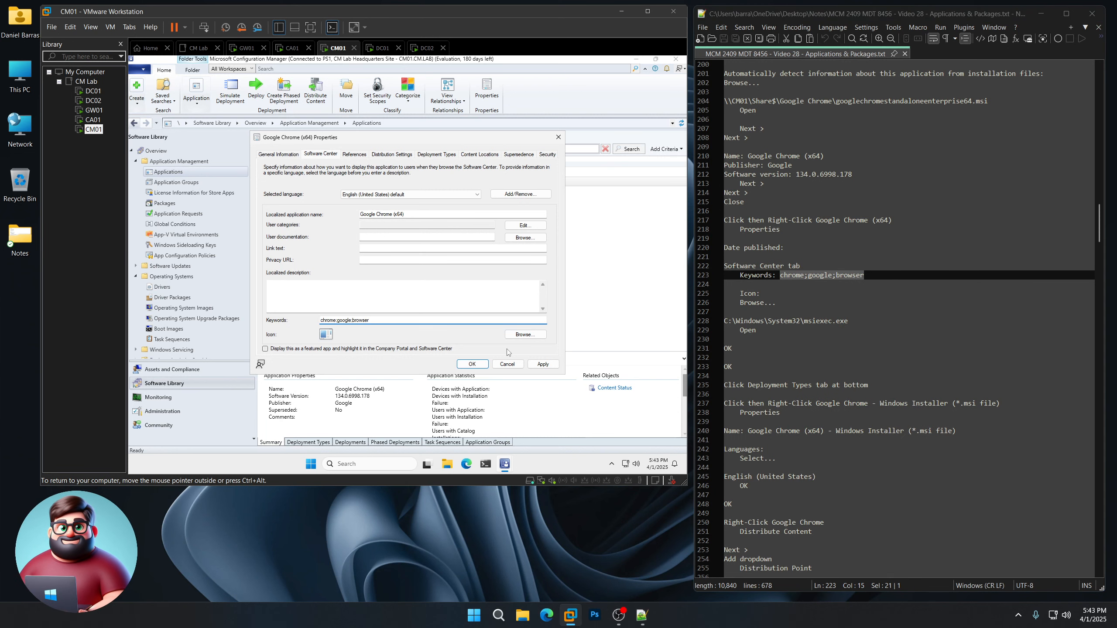
Set the application's Software Center icon from C:\Windows\System32\msiexec.exe and save the application properties
{"action": "left_click", "coordinate": [526, 334]}
{"action": "left_click_drag", "start_coordinate": [848, 321], "coordinate": [724, 320]}
{"action": "right_click", "coordinate": [753, 319]}
{"action": "left_click", "coordinate": [779, 337]}
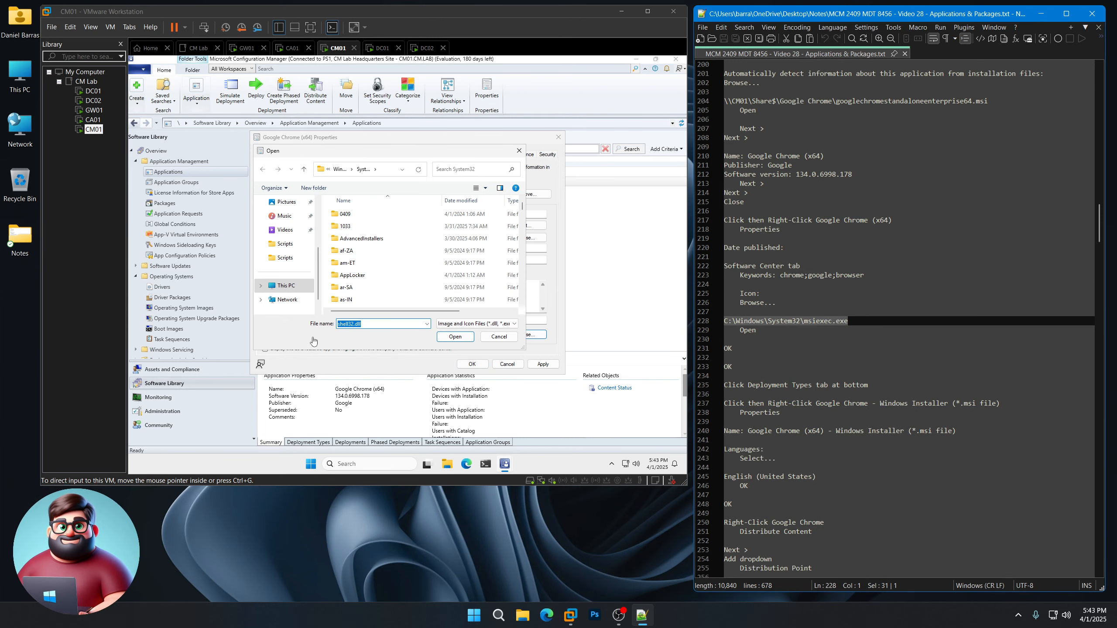
{"action": "key", "text": "ctrl+v"}
{"action": "left_click", "coordinate": [455, 337]}
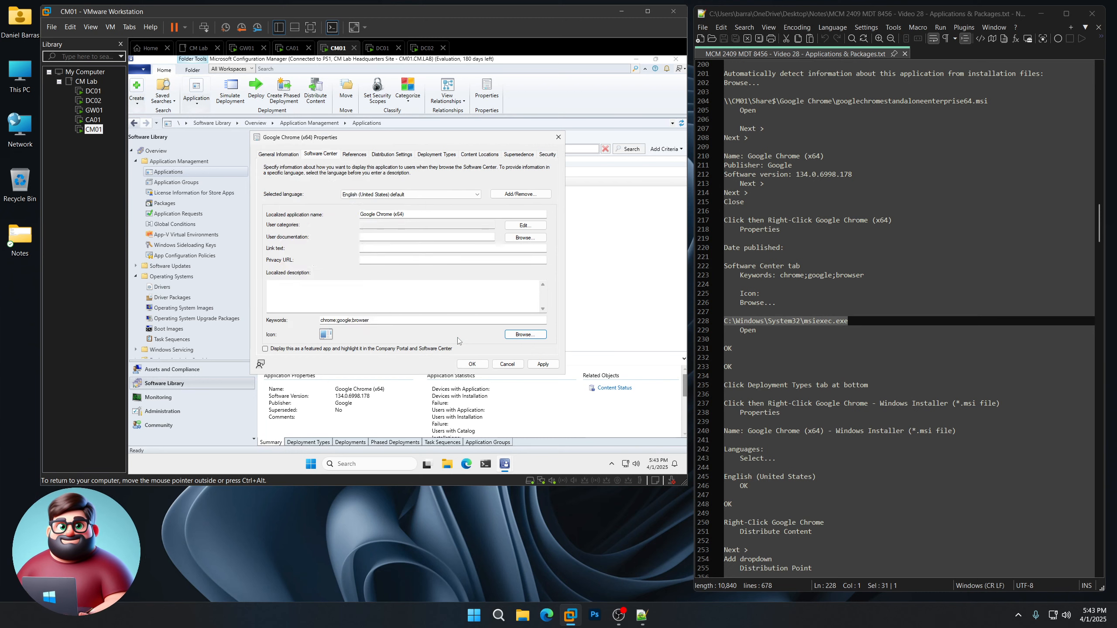
{"action": "left_click", "coordinate": [350, 321]}
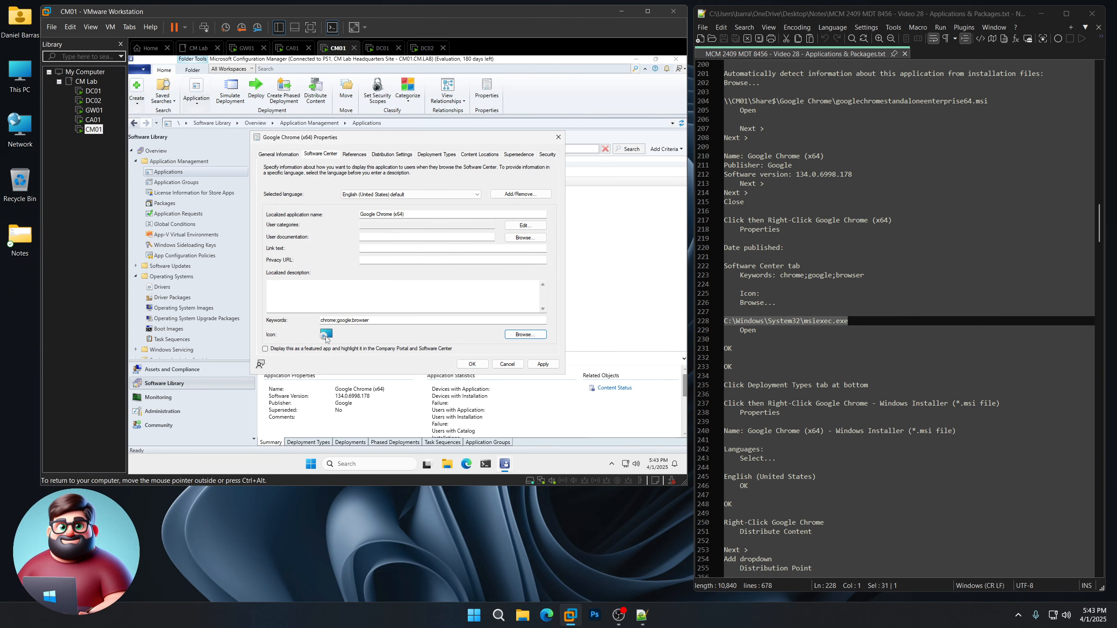
{"action": "left_click", "coordinate": [477, 363]}
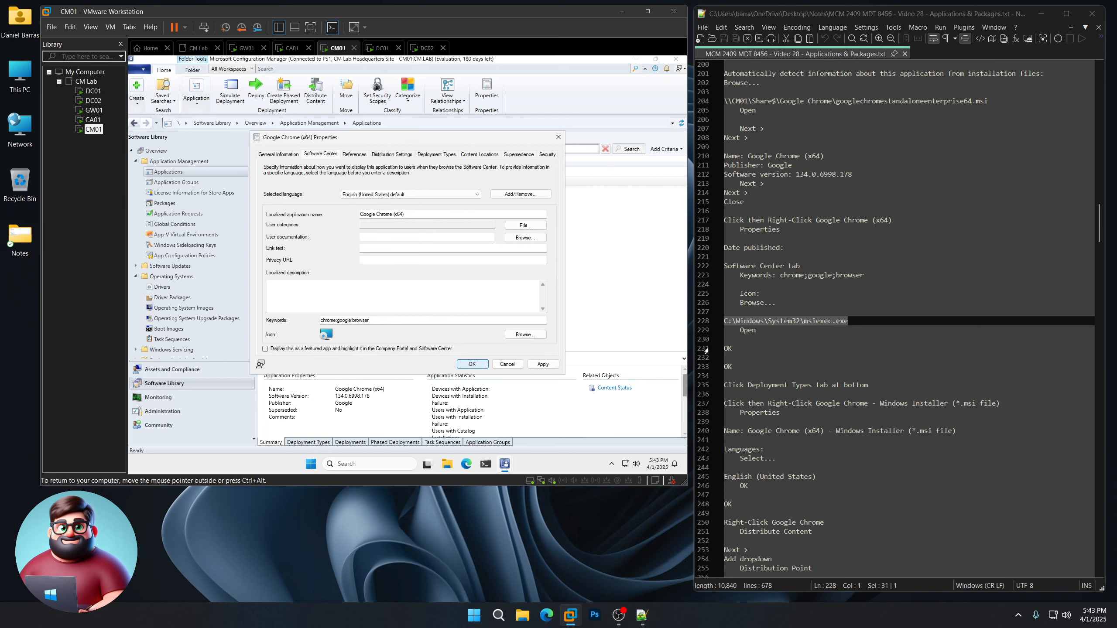
Rename Google Chrome's deployment type as Google Chrome (x64) - Windows Installer (*.msi file) in its properties
{"action": "scroll", "coordinate": [795, 353], "scroll_direction": "down", "scroll_amount": 5}
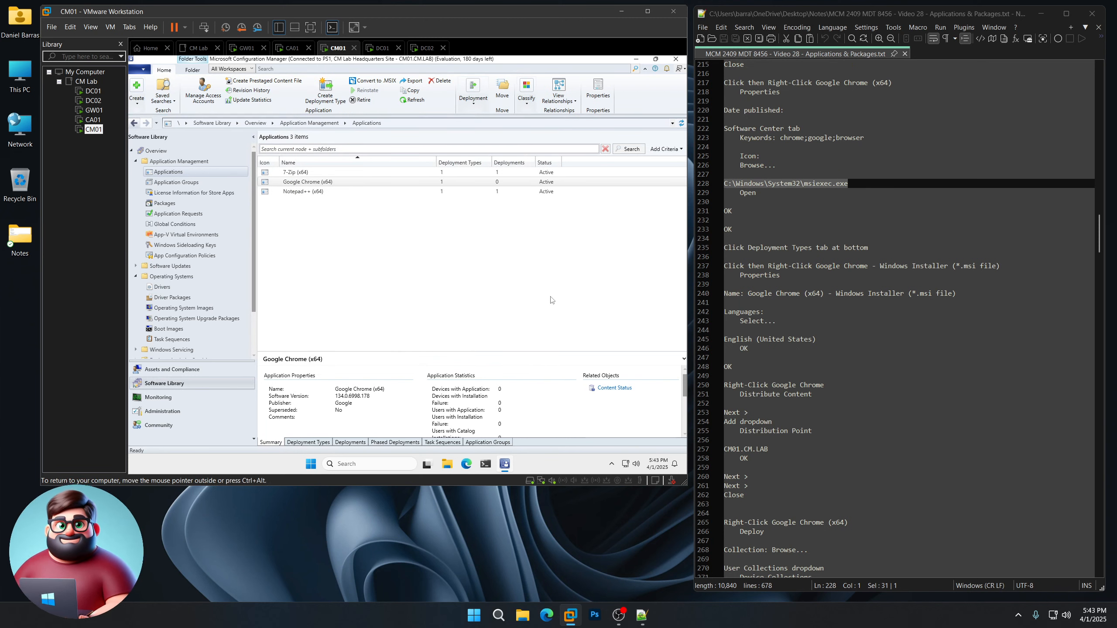
{"action": "left_click", "coordinate": [309, 443]}
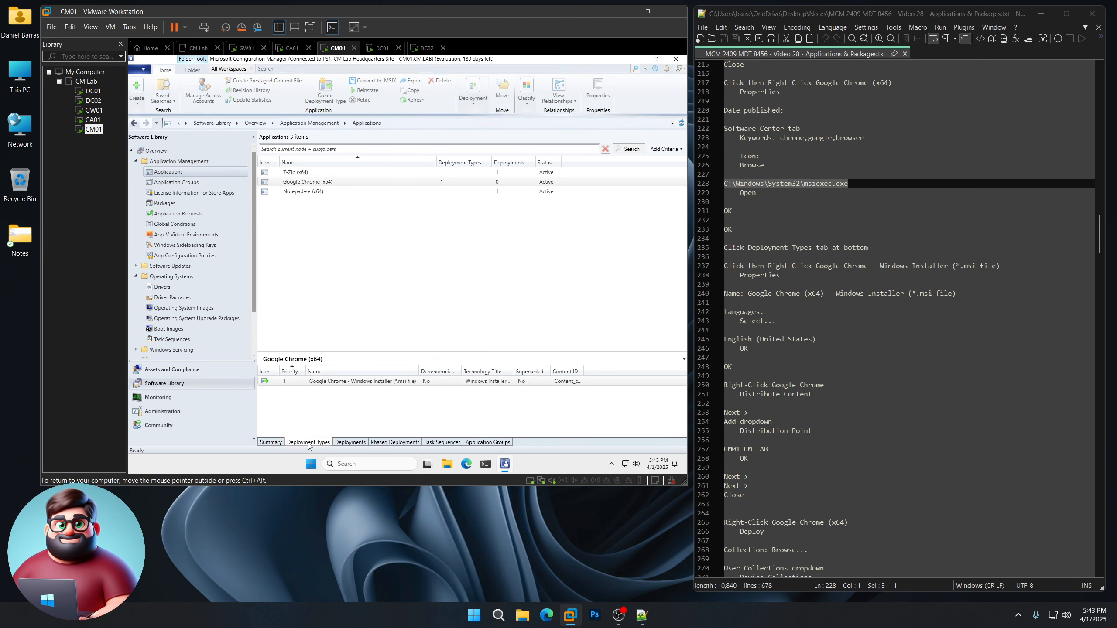
{"action": "right_click", "coordinate": [382, 382]}
{"action": "left_click", "coordinate": [403, 374]}
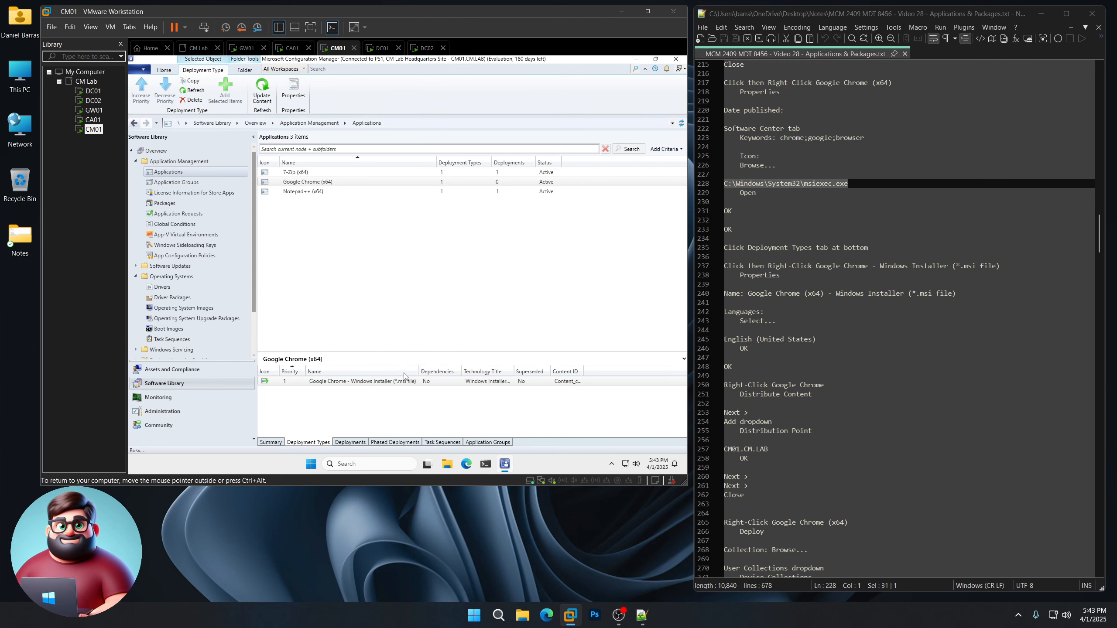
{"action": "left_click_drag", "start_coordinate": [968, 295], "coordinate": [748, 294]}
{"action": "right_click", "coordinate": [762, 297]}
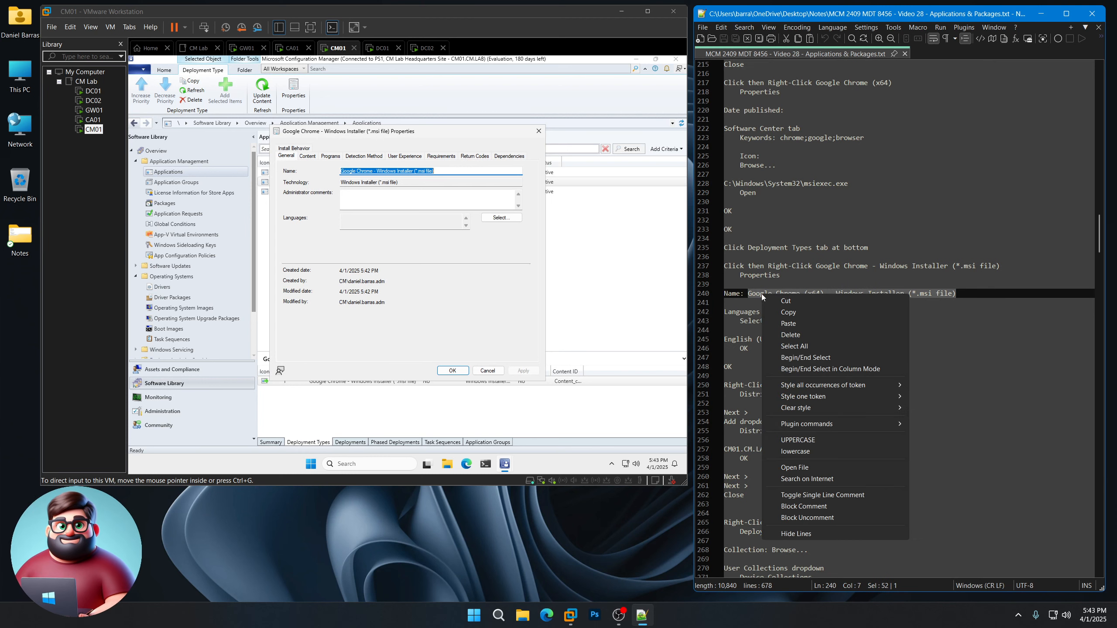
{"action": "left_click", "coordinate": [788, 312]}
{"action": "left_click", "coordinate": [408, 171]}
{"action": "key", "text": "ctrl+a"}
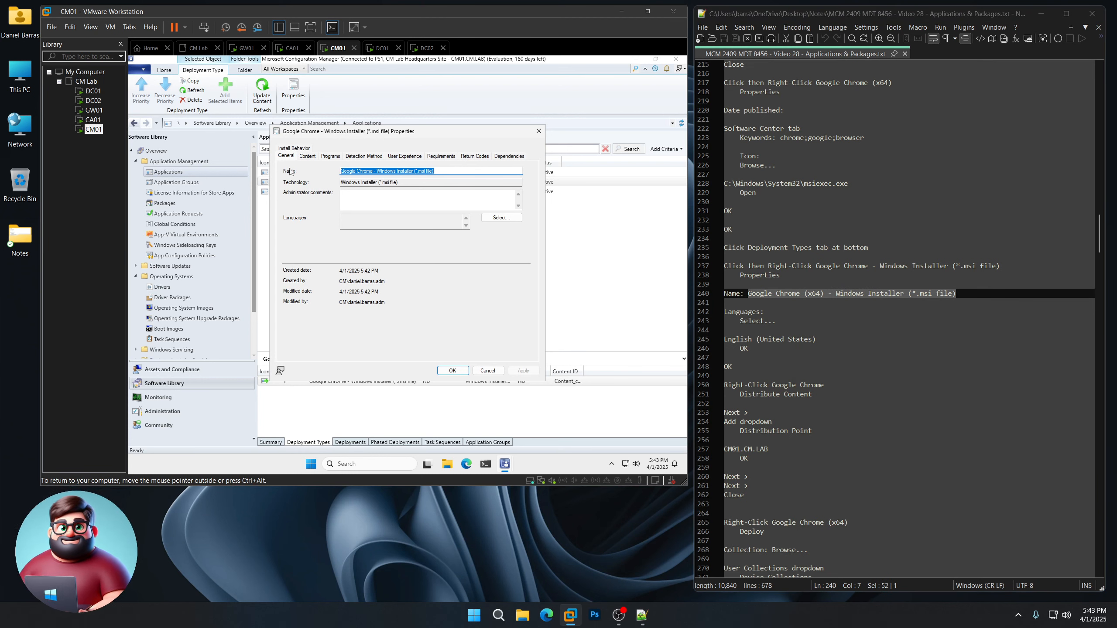
{"action": "key", "text": "ctrl+v"}
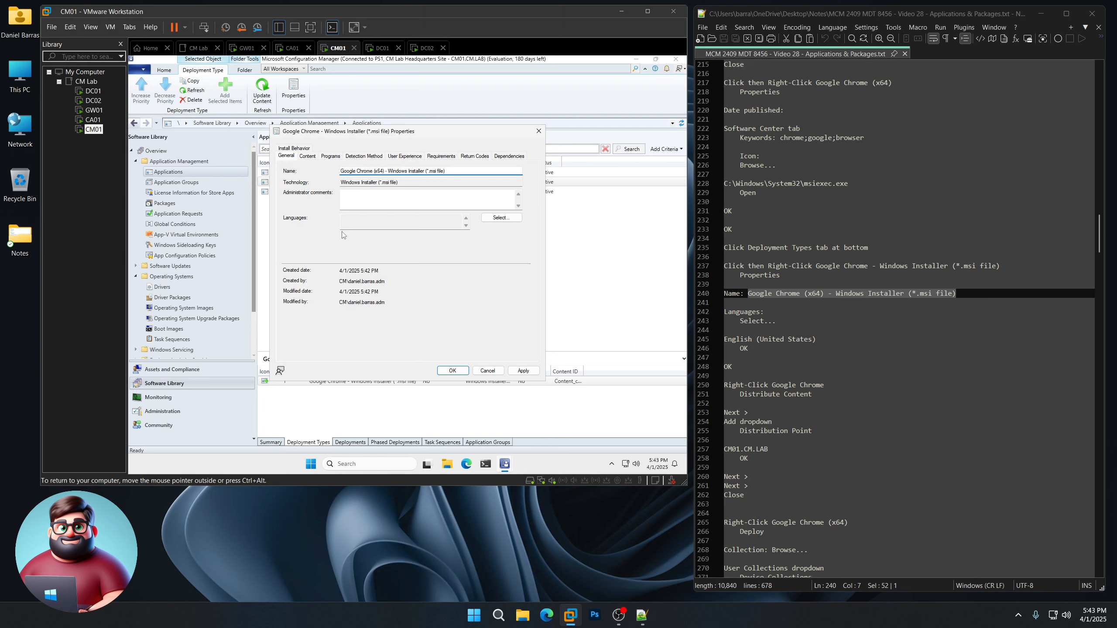
Add English (United States) as the language of the Google Chrome (x64) deployment type and save its properties
{"action": "left_click", "coordinate": [520, 219]}
{"action": "left_click_drag", "start_coordinate": [482, 230], "coordinate": [483, 249]}
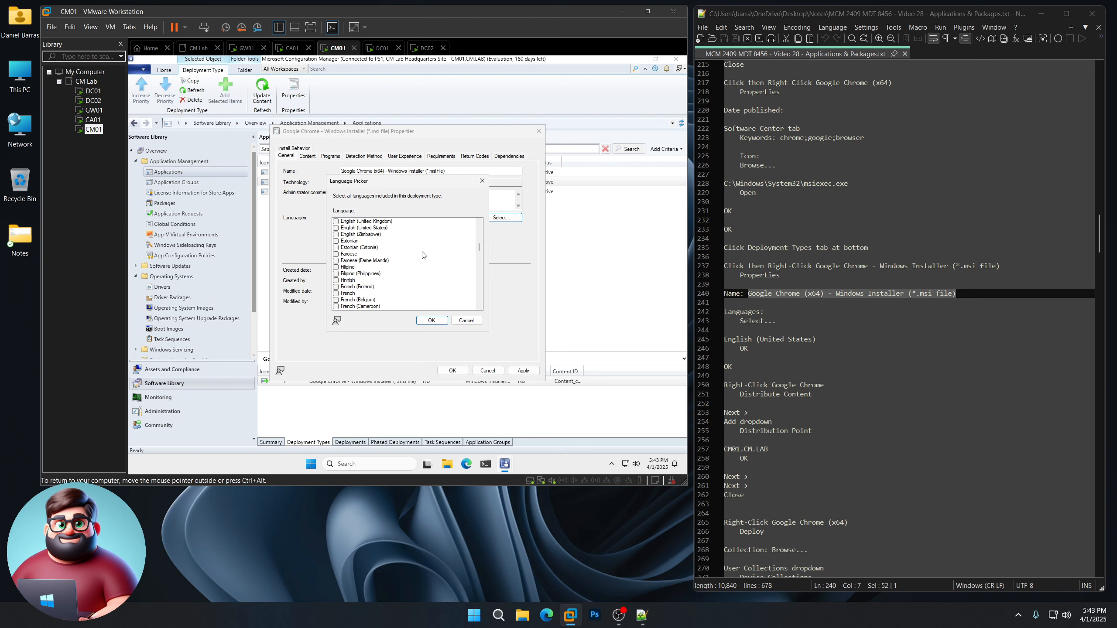
{"action": "scroll", "coordinate": [425, 255], "scroll_direction": "up", "scroll_amount": 3}
{"action": "left_click", "coordinate": [337, 286]}
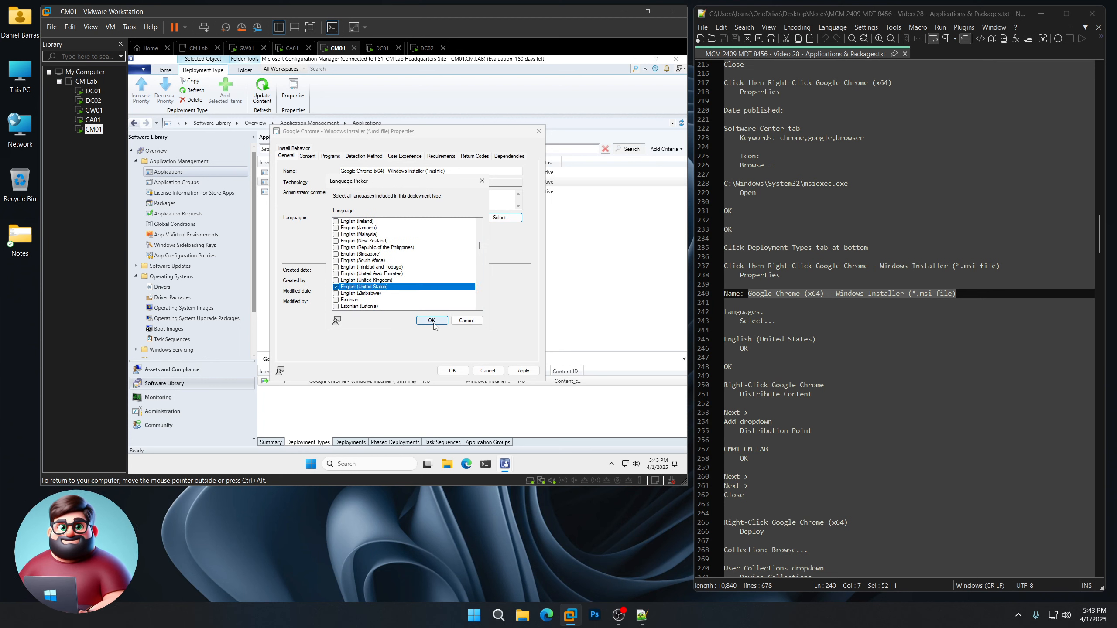
{"action": "left_click", "coordinate": [432, 323]}
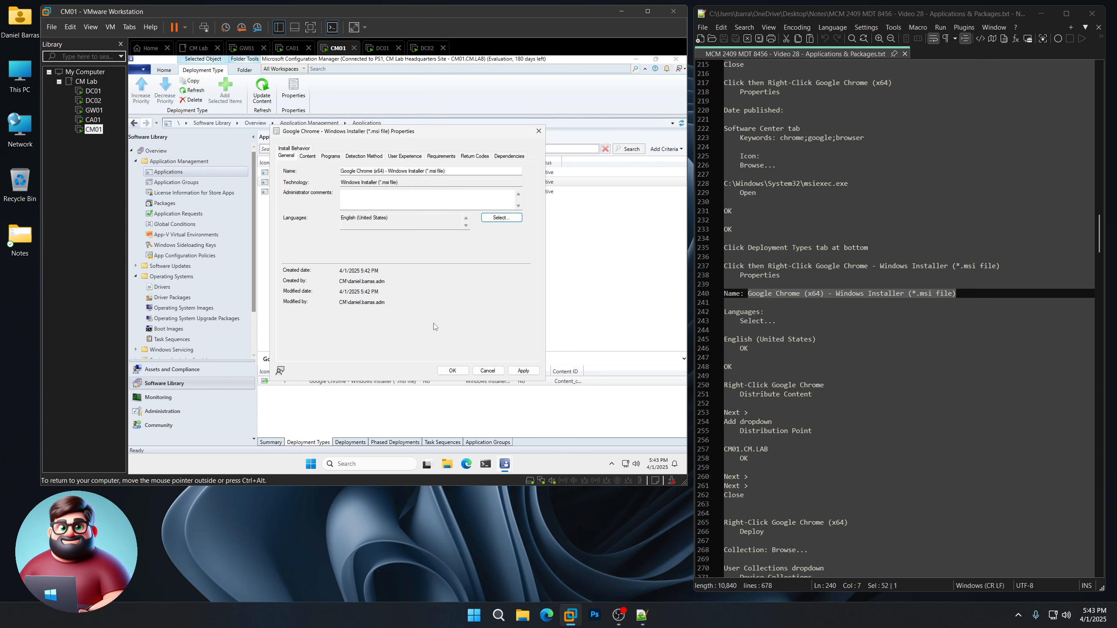
{"action": "left_click", "coordinate": [455, 369]}
Start distributing the Google Chrome (x64) application's content and add CM01.CM.LAB as the destination distribution point
{"action": "scroll", "coordinate": [831, 322], "scroll_direction": "down", "scroll_amount": 6}
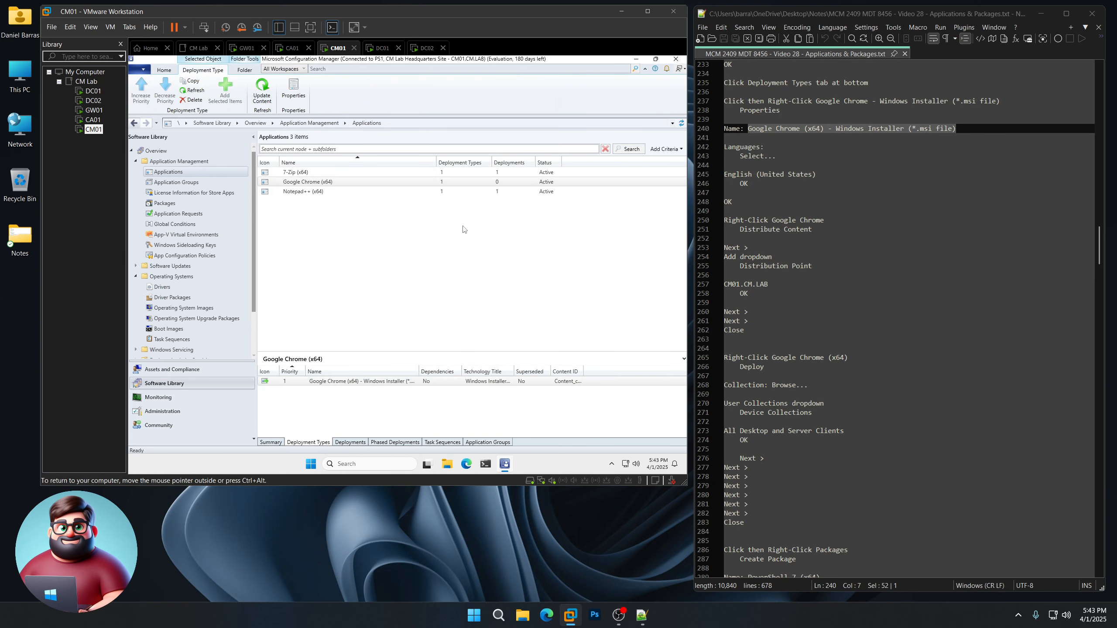
{"action": "left_click", "coordinate": [325, 184]}
{"action": "right_click", "coordinate": [326, 185]}
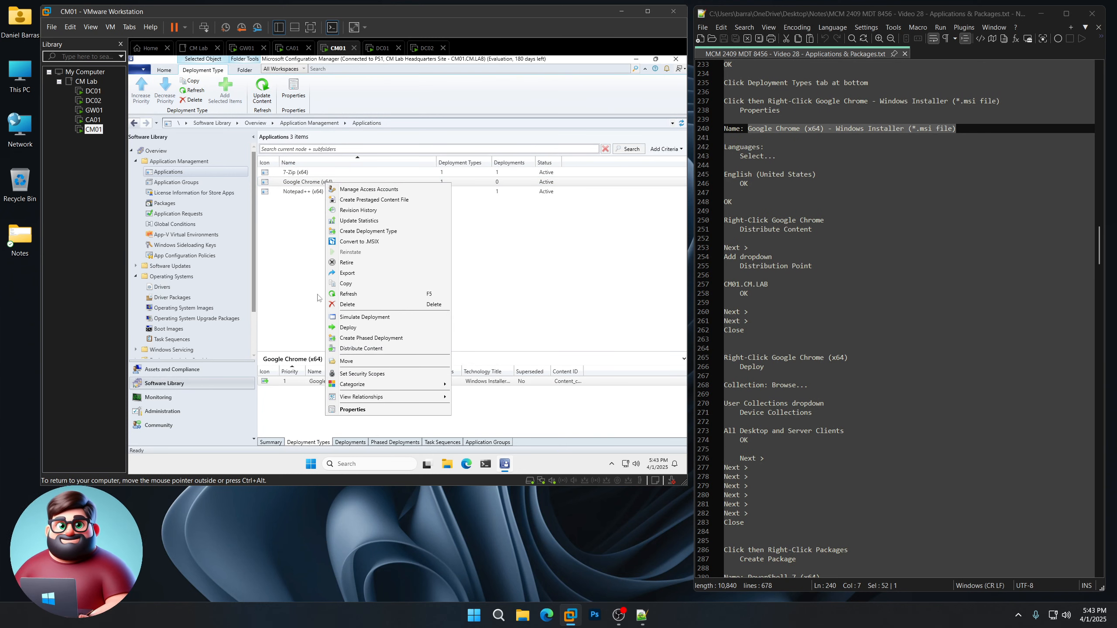
{"action": "left_click", "coordinate": [352, 349]}
{"action": "left_click", "coordinate": [454, 374]}
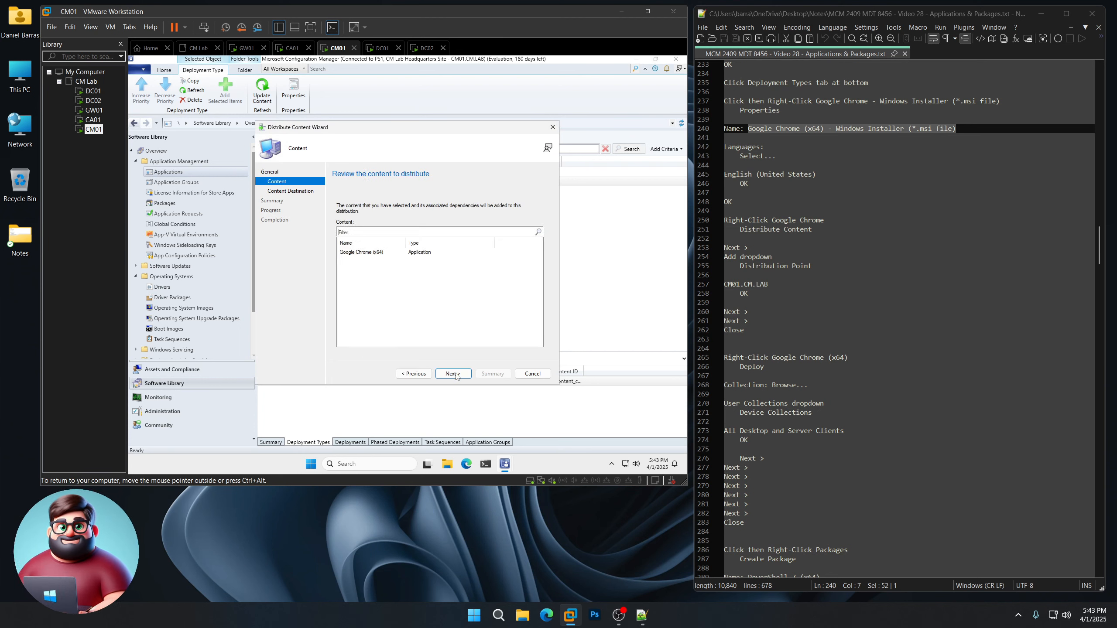
{"action": "left_click", "coordinate": [453, 374]}
{"action": "left_click", "coordinate": [541, 241]}
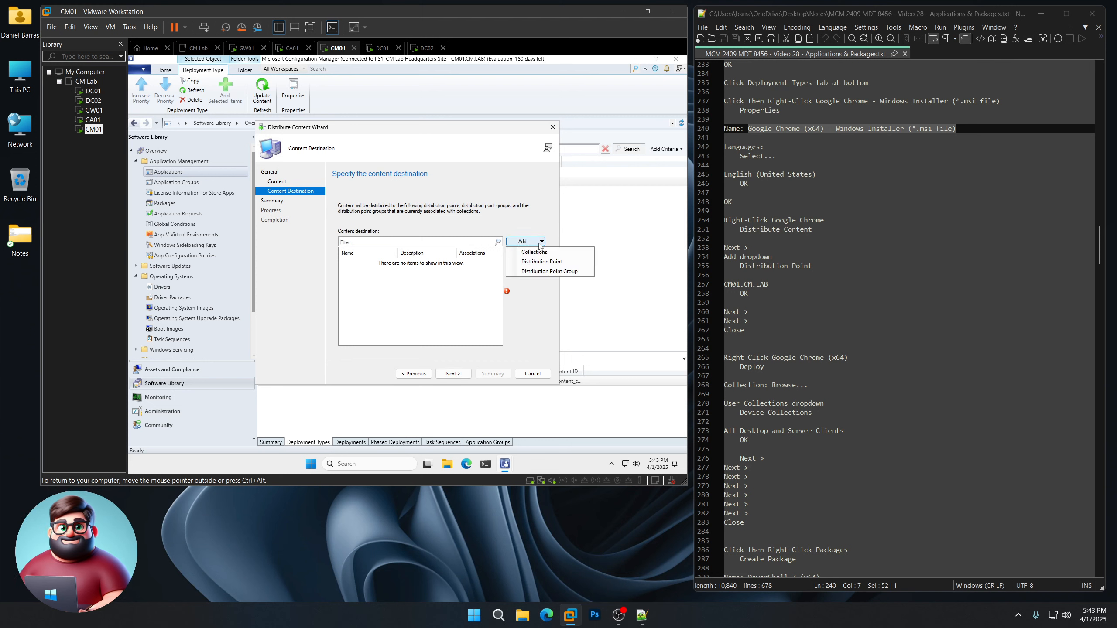
{"action": "left_click", "coordinate": [528, 263]}
{"action": "left_click", "coordinate": [292, 222]}
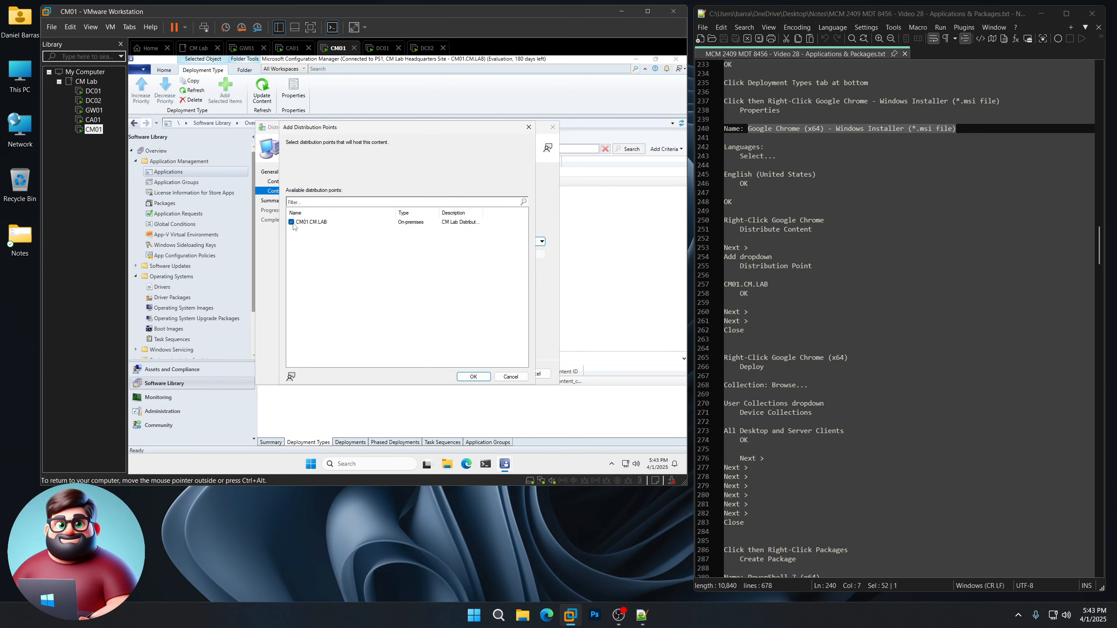
{"action": "left_click", "coordinate": [472, 377]}
Accept the content distribution summary, complete the Distribute Content Wizard and close it
{"action": "left_click", "coordinate": [461, 378]}
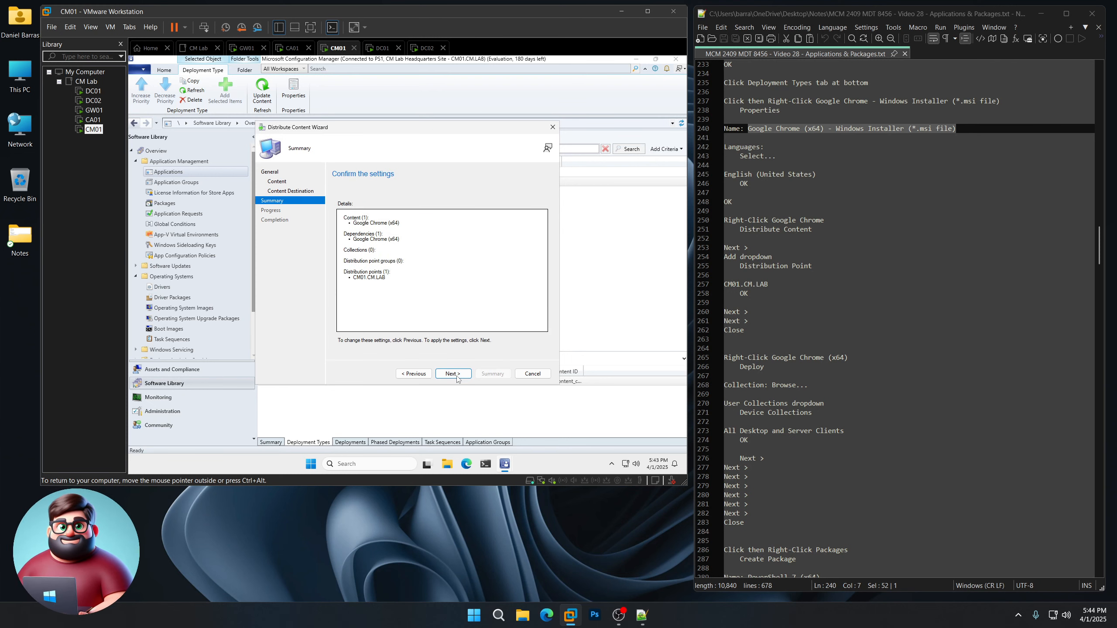
{"action": "left_click", "coordinate": [458, 377]}
{"action": "left_click", "coordinate": [533, 373]}
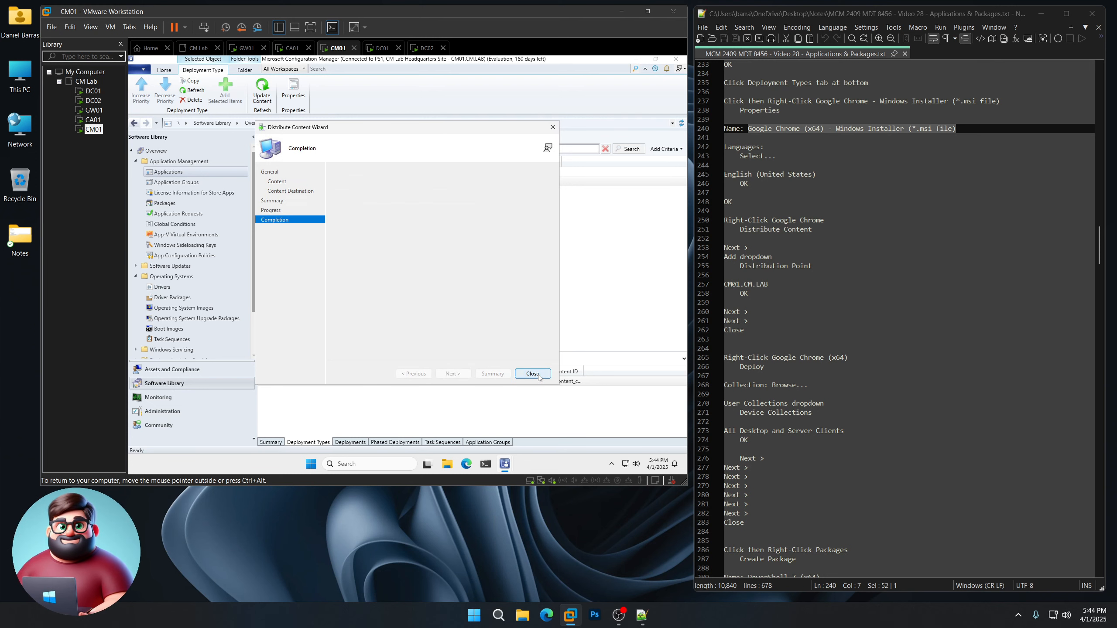
Start a deployment of Google Chrome (x64) and choose the All Desktop and Server Clients device collection as its target
{"action": "scroll", "coordinate": [790, 307], "scroll_direction": "down", "scroll_amount": 6}
{"action": "scroll", "coordinate": [790, 307], "scroll_direction": "down", "scroll_amount": 2}
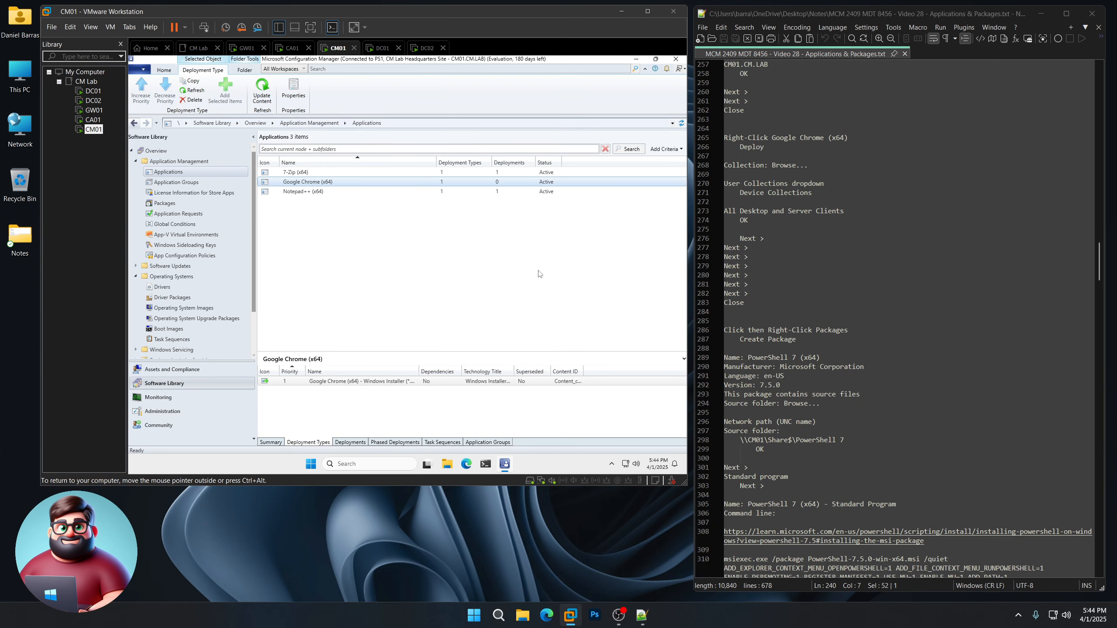
{"action": "right_click", "coordinate": [317, 184]}
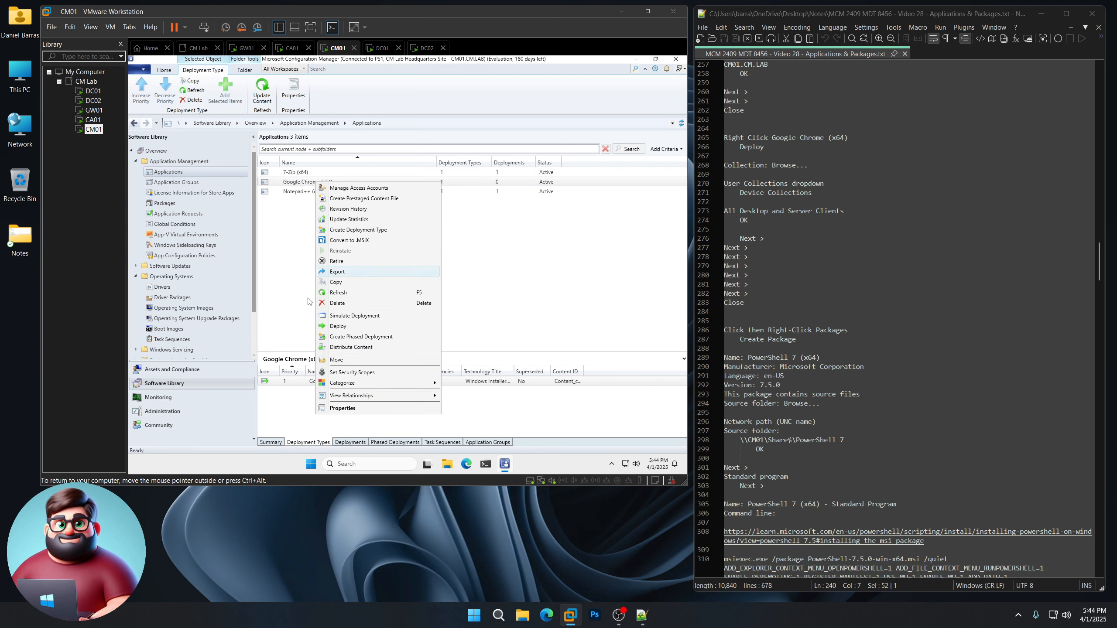
{"action": "left_click", "coordinate": [337, 327]}
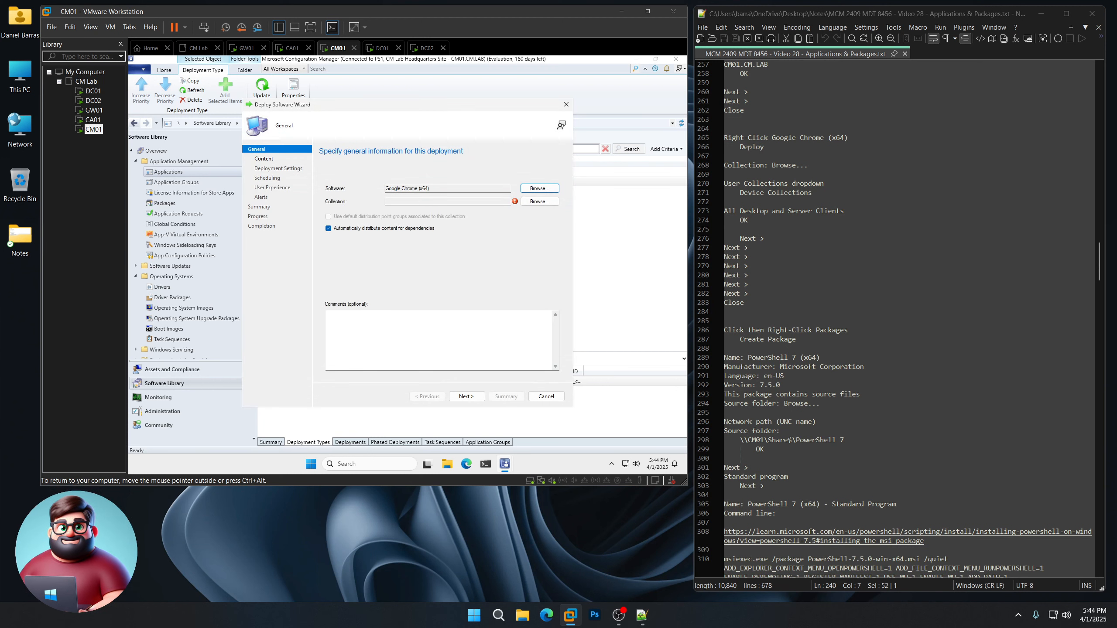
{"action": "left_click", "coordinate": [540, 202]}
{"action": "left_click", "coordinate": [310, 171]}
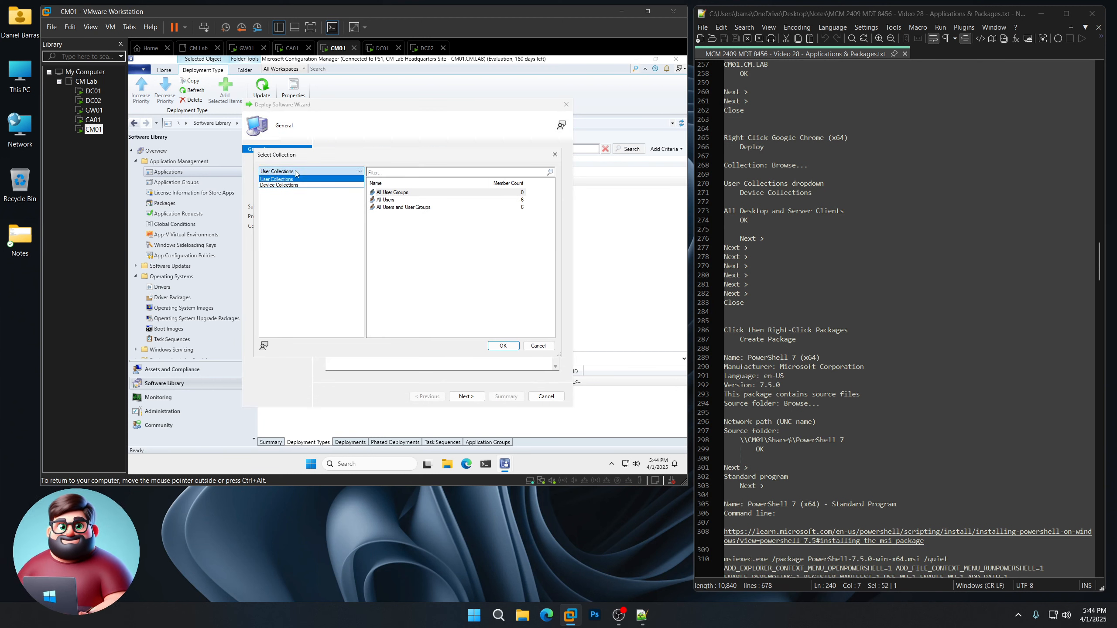
{"action": "left_click", "coordinate": [290, 186]}
{"action": "left_click", "coordinate": [403, 193]}
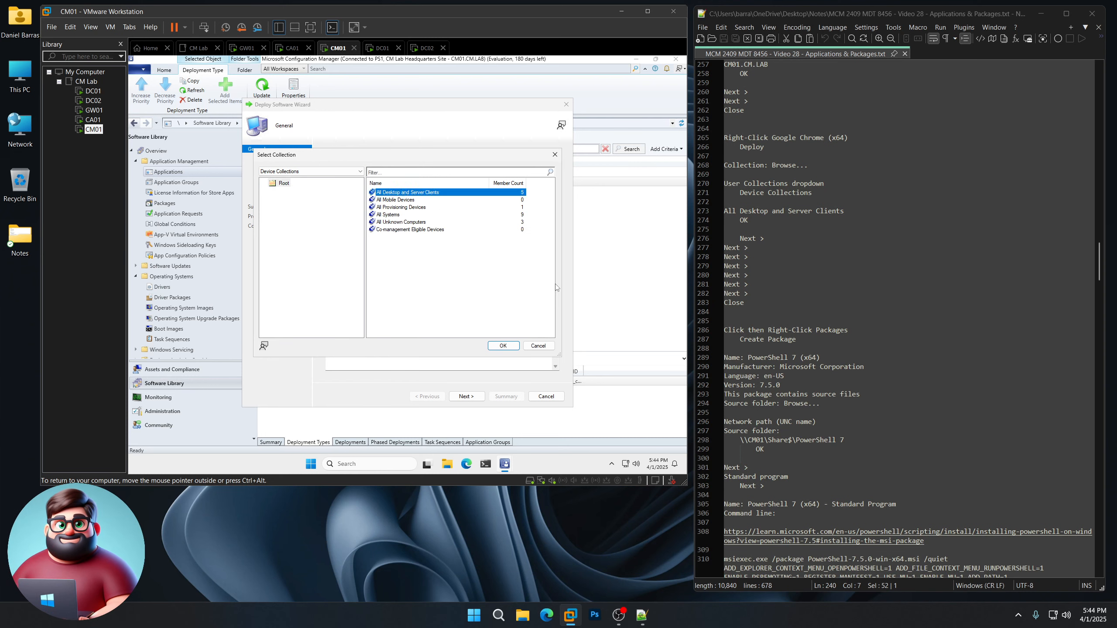
{"action": "left_click", "coordinate": [504, 347]}
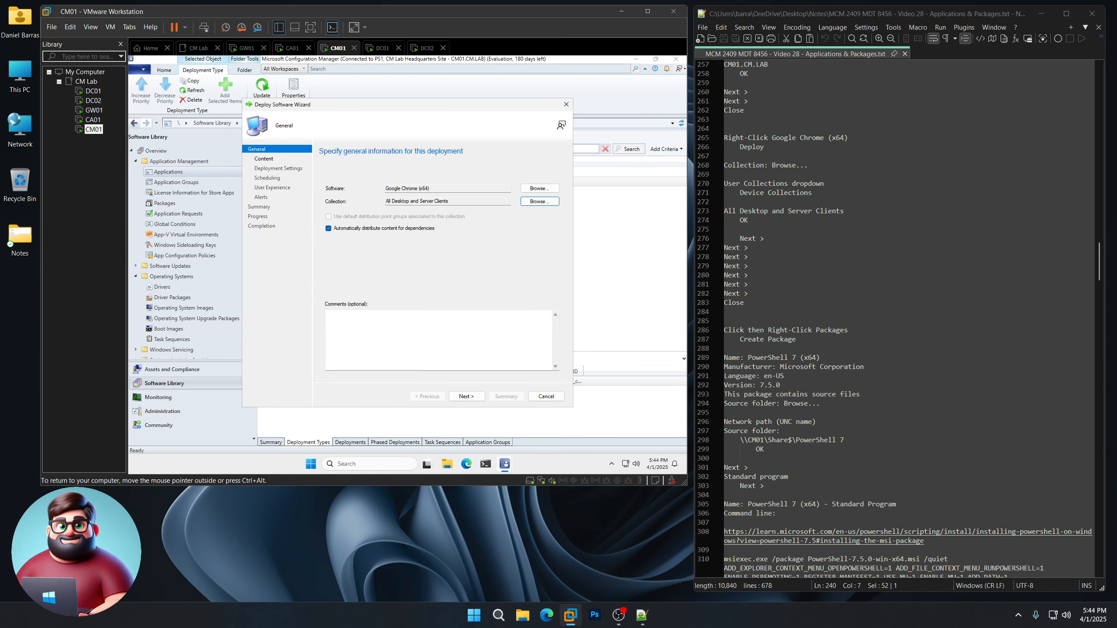
Complete the Google Chrome (x64) deployment with the default content, deployment, scheduling, user experience and alert settings, and close the wizard
{"action": "left_click", "coordinate": [477, 398]}
{"action": "left_click", "coordinate": [477, 397]}
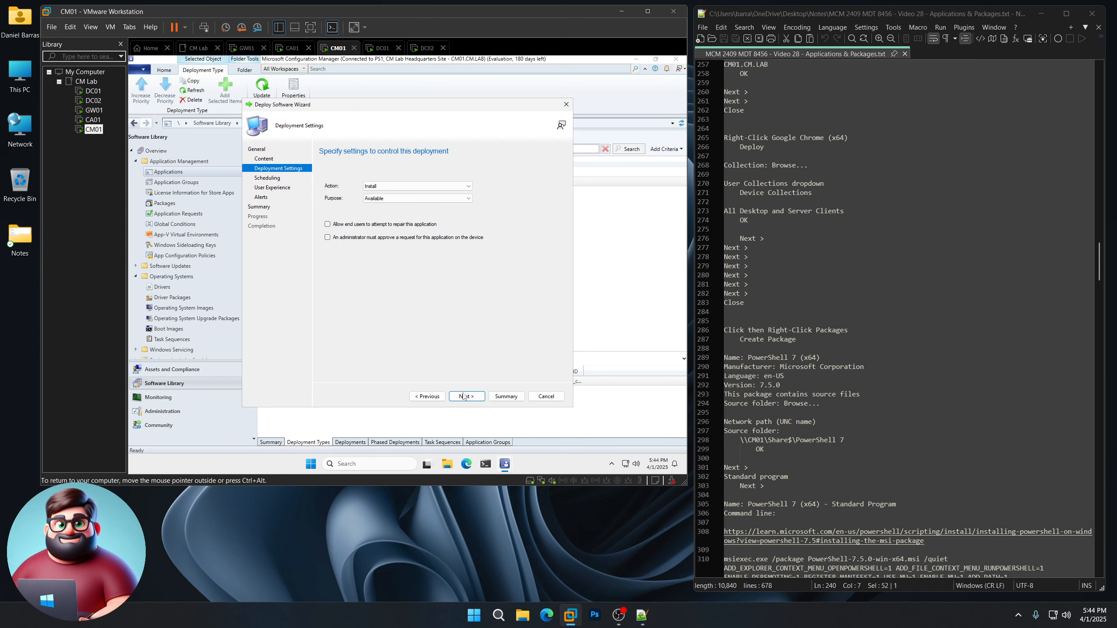
{"action": "left_click", "coordinate": [464, 398]}
{"action": "left_click", "coordinate": [465, 398]}
{"action": "left_click", "coordinate": [466, 399]}
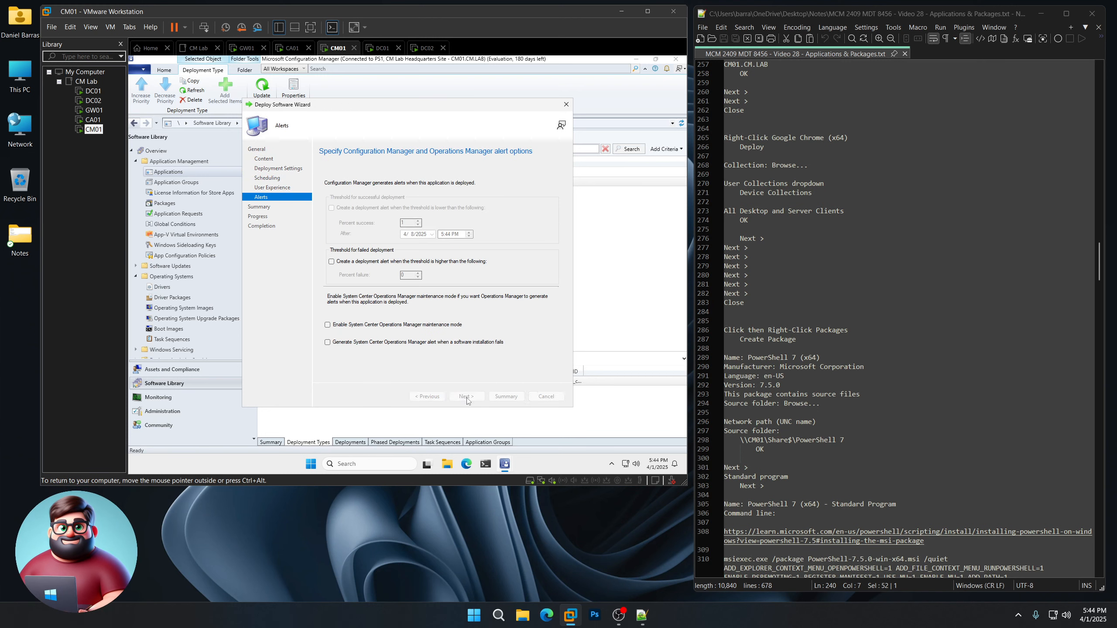
{"action": "left_click", "coordinate": [466, 399]}
{"action": "left_click", "coordinate": [546, 396]}
Start a new package named PowerShell 7 (x64) with manufacturer Microsoft Corporation, language en-US and version 7.5.0
{"action": "scroll", "coordinate": [756, 247], "scroll_direction": "down", "scroll_amount": 5}
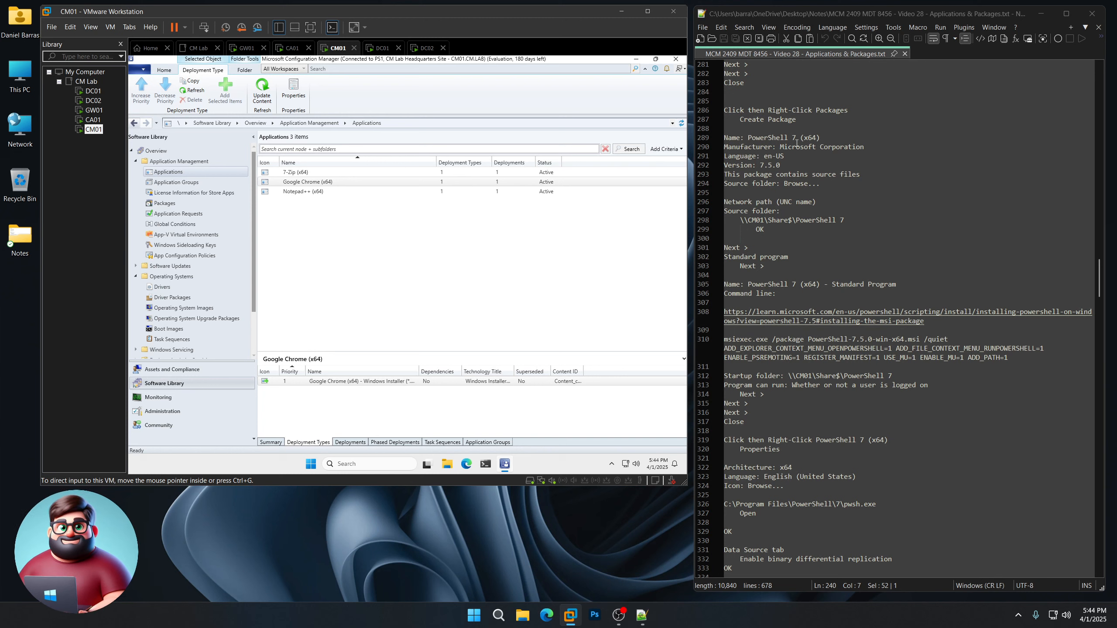
{"action": "left_click", "coordinate": [165, 205]}
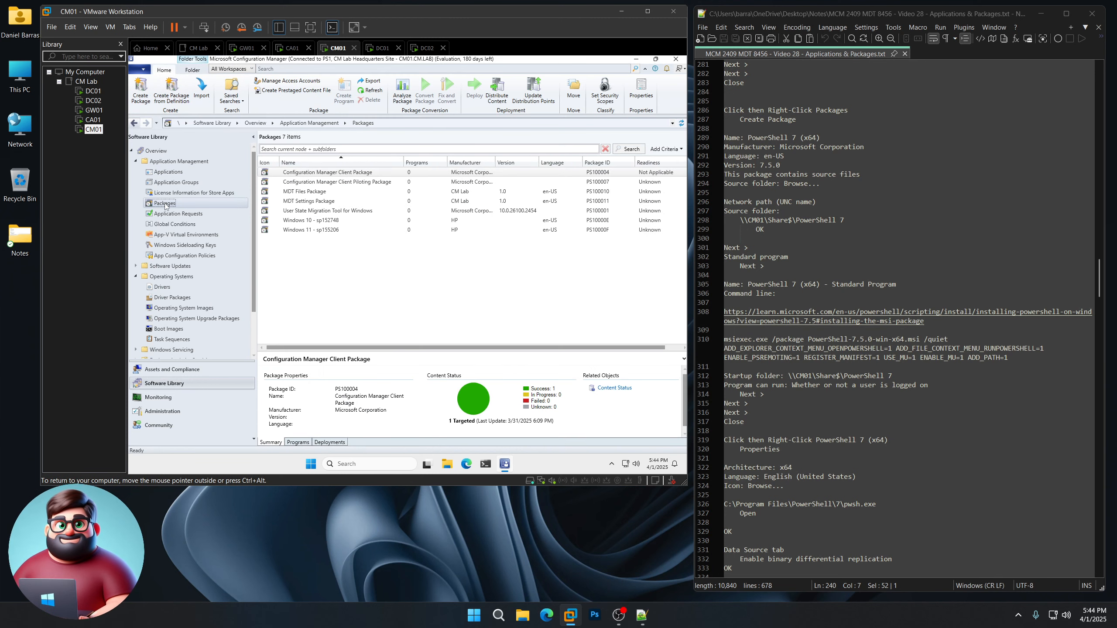
{"action": "right_click", "coordinate": [166, 205]}
{"action": "left_click", "coordinate": [199, 211]}
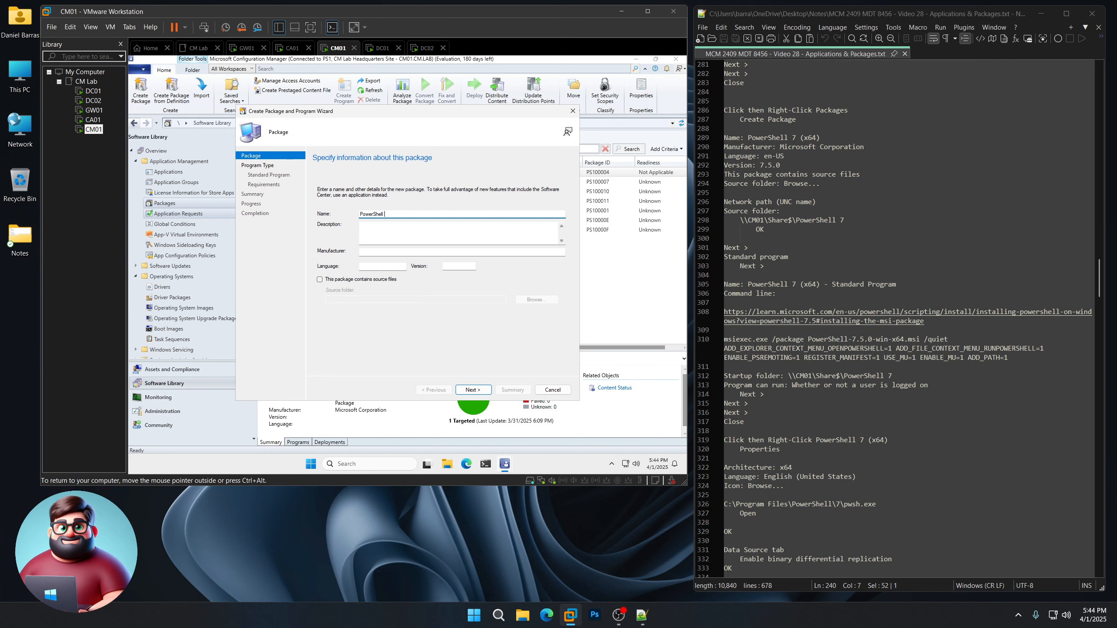
{"action": "key", "text": "Tab"}
{"action": "key", "text": "Tab"}
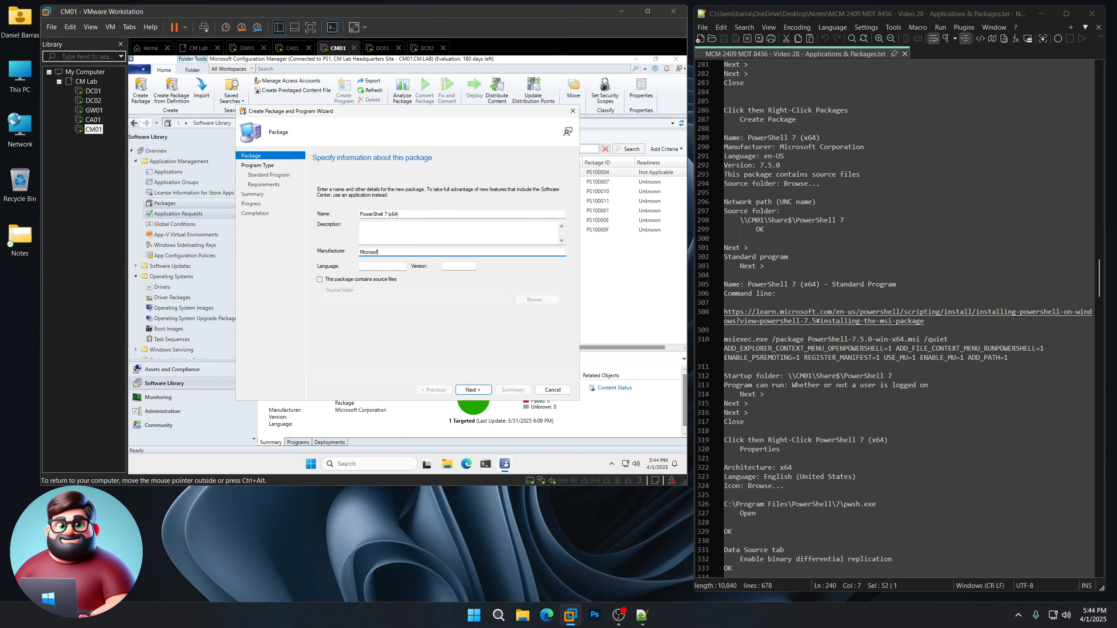
{"action": "type", "text": "Microsoft Corporation"}
{"action": "key", "text": "Tab"}
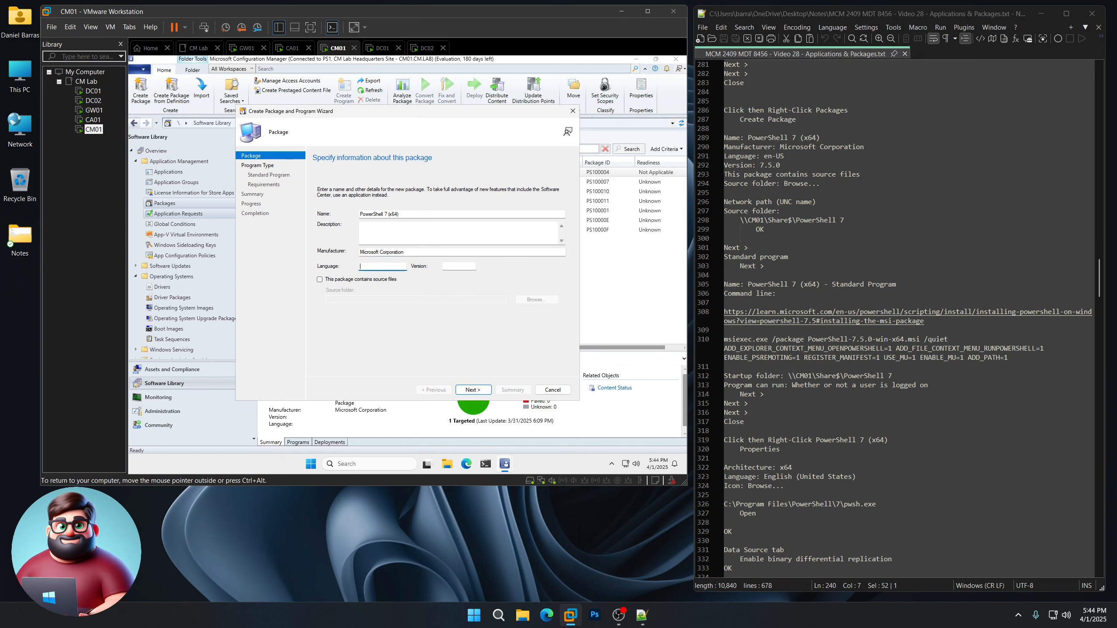
{"action": "type", "text": "en-US"}
{"action": "key", "text": "Tab"}
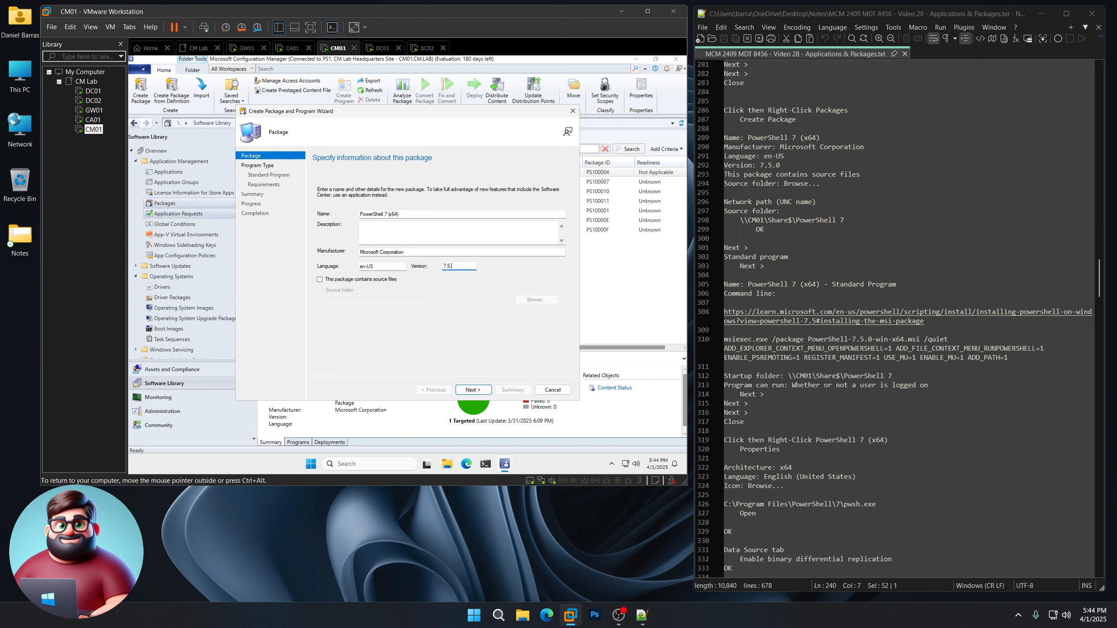
{"action": "type", "text": "7.5.0"}
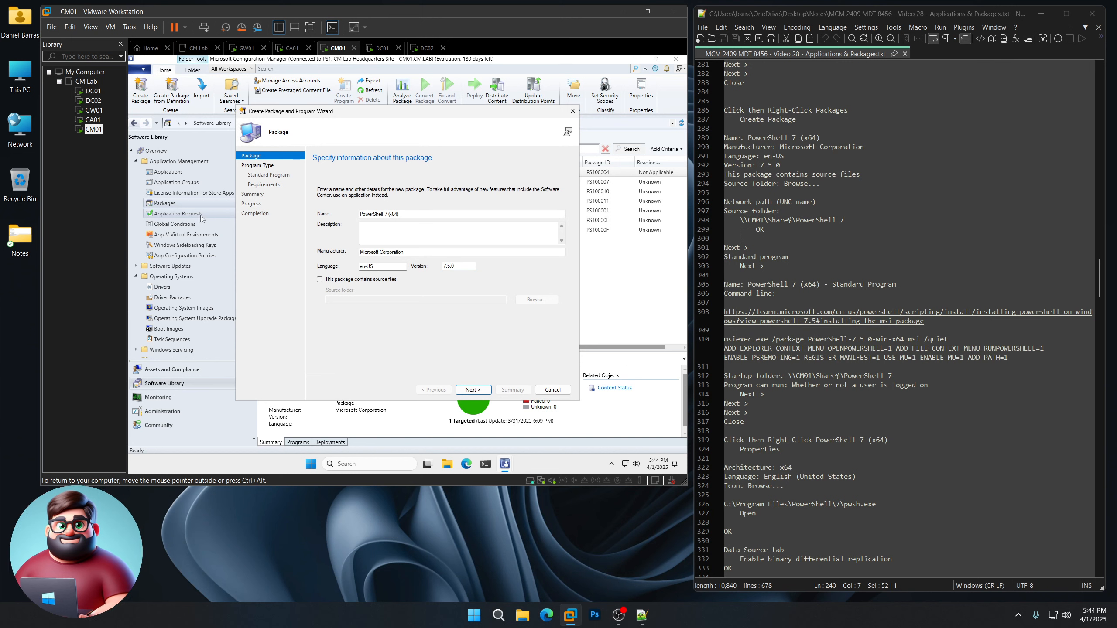
Specify that the package contains source files and set its source folder to \\CM01\Share$\PowerShell 7, copied from the notes
{"action": "left_click", "coordinate": [354, 280]}
{"action": "left_click", "coordinate": [537, 299]}
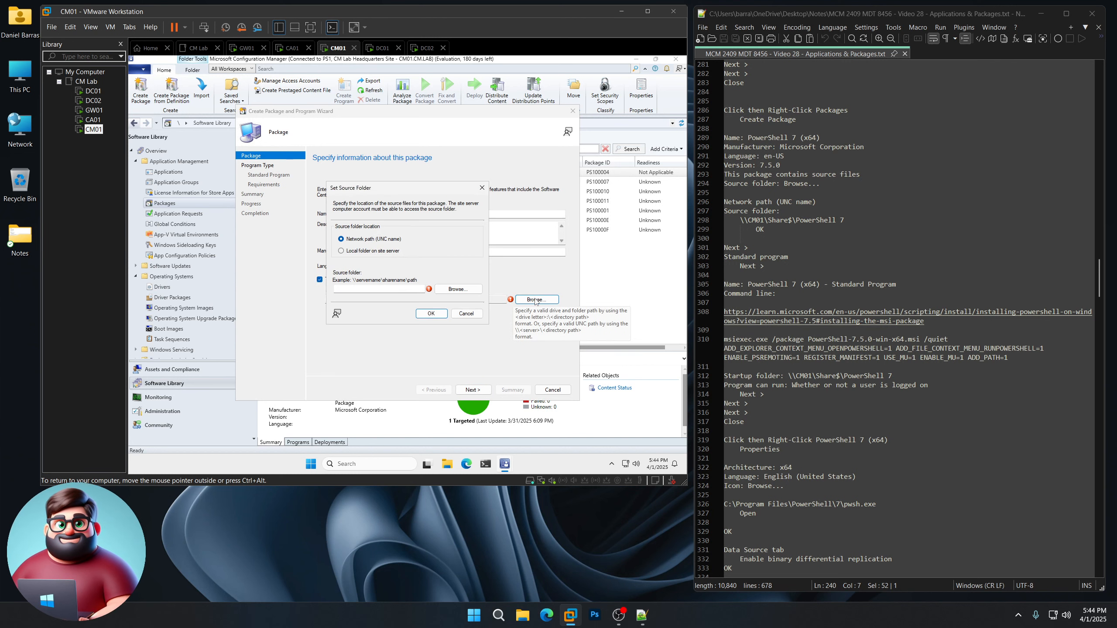
{"action": "left_click_drag", "start_coordinate": [851, 220], "coordinate": [740, 221]}
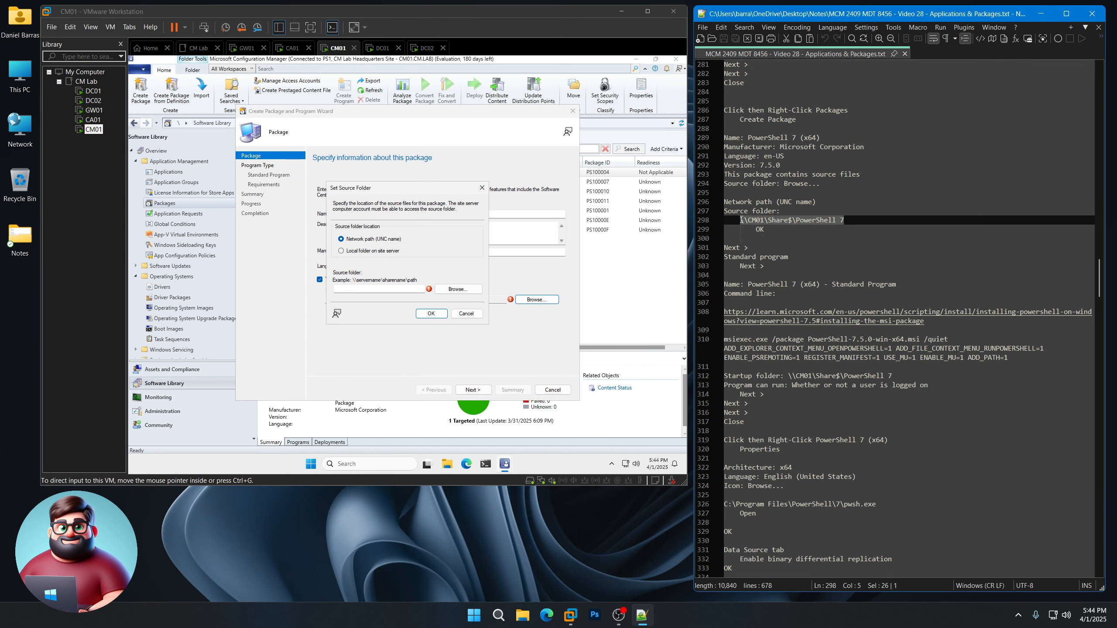
{"action": "right_click", "coordinate": [756, 220]}
{"action": "left_click", "coordinate": [783, 238]}
{"action": "left_click", "coordinate": [378, 288]}
{"action": "key", "text": "ctrl+v"}
{"action": "left_click", "coordinate": [436, 316]}
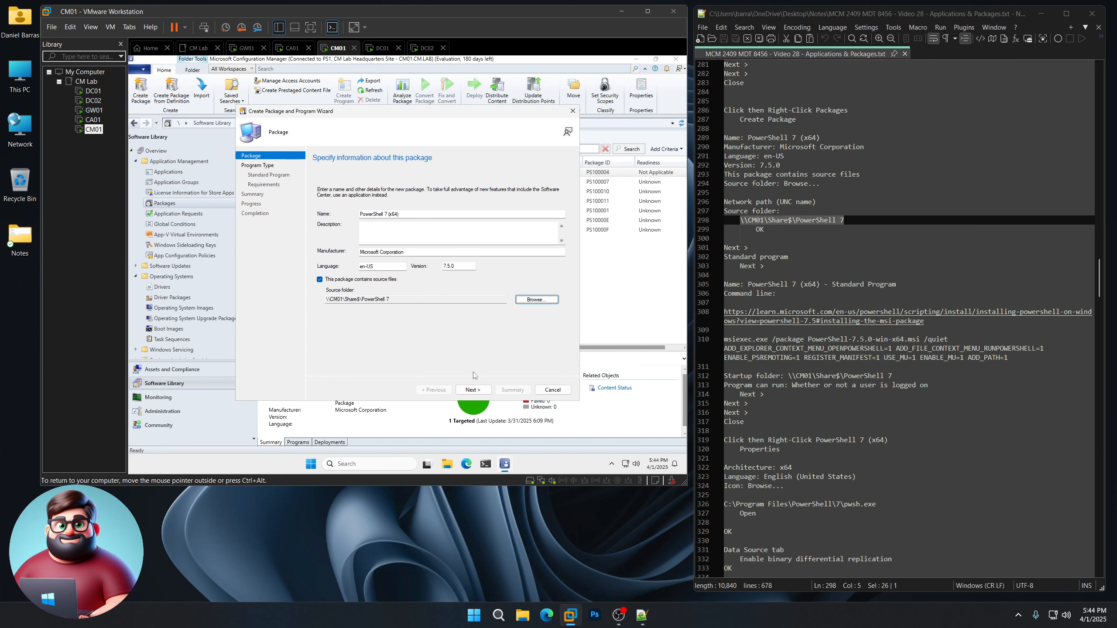
Keep the standard program type for the package and name the program PowerShell 7 (x64) - Standard Program, copied from the notes
{"action": "left_click", "coordinate": [475, 389]}
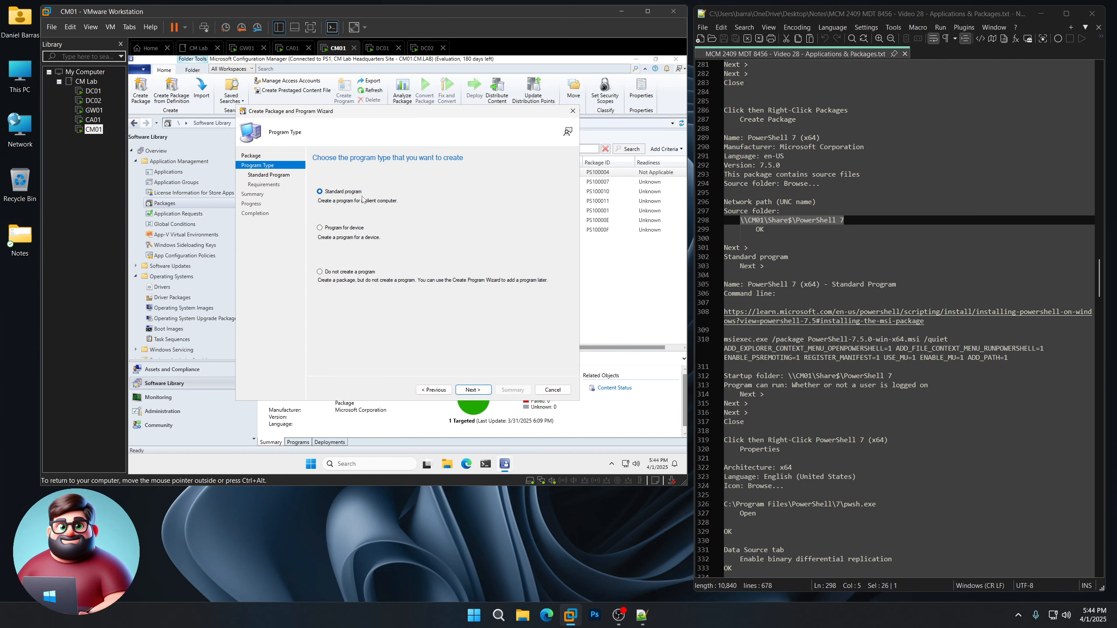
{"action": "left_click", "coordinate": [482, 391]}
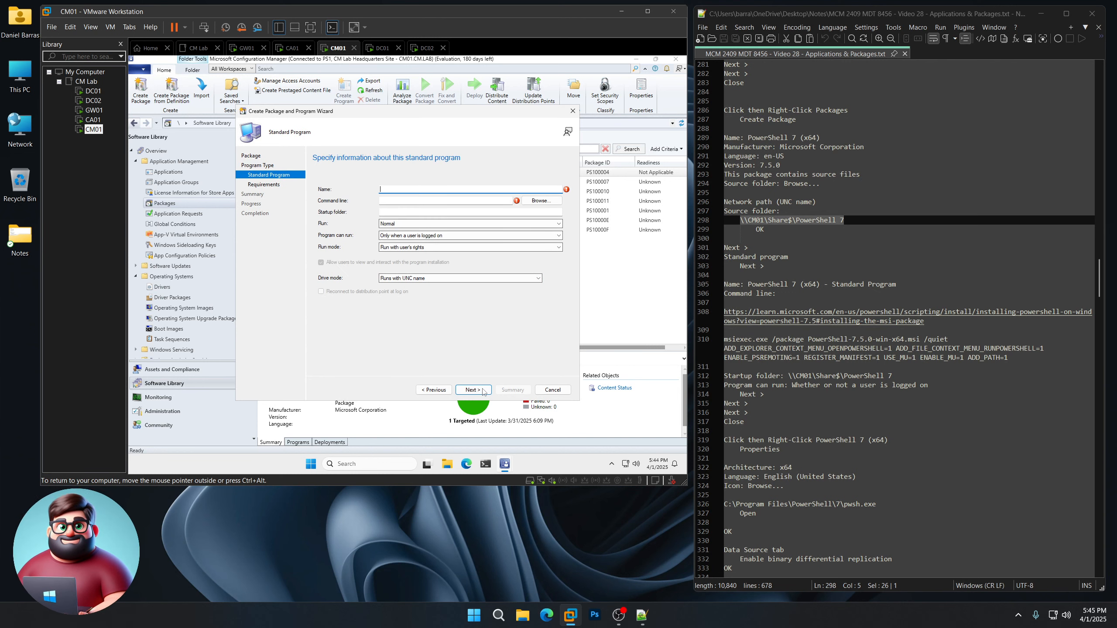
{"action": "left_click_drag", "start_coordinate": [897, 284], "coordinate": [748, 285]}
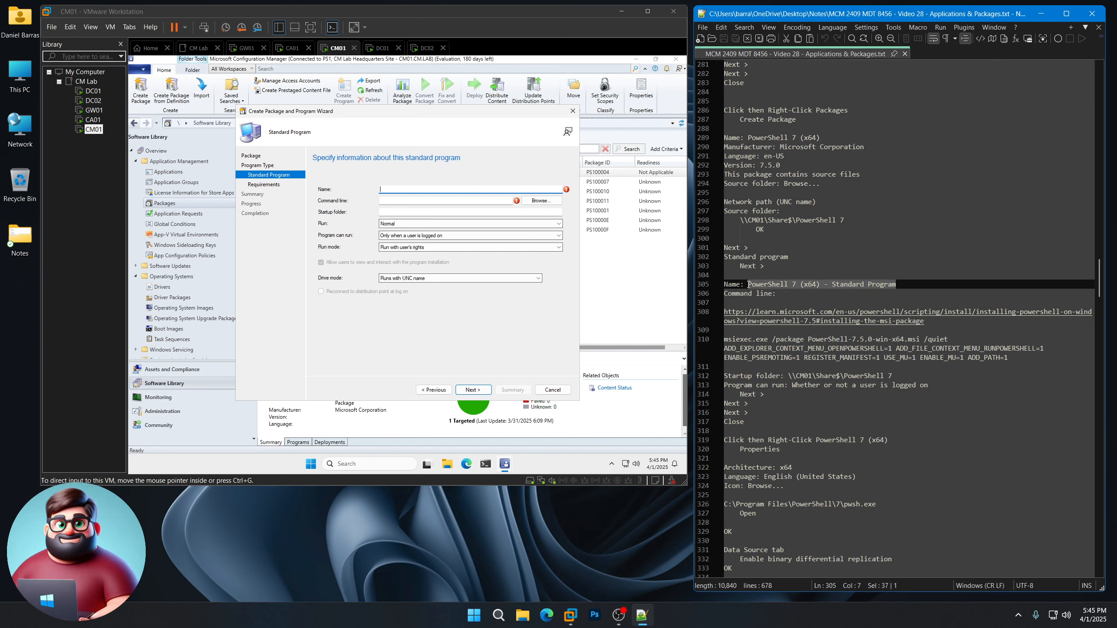
{"action": "right_click", "coordinate": [768, 284]}
{"action": "left_click", "coordinate": [792, 303]}
{"action": "left_click", "coordinate": [409, 190]}
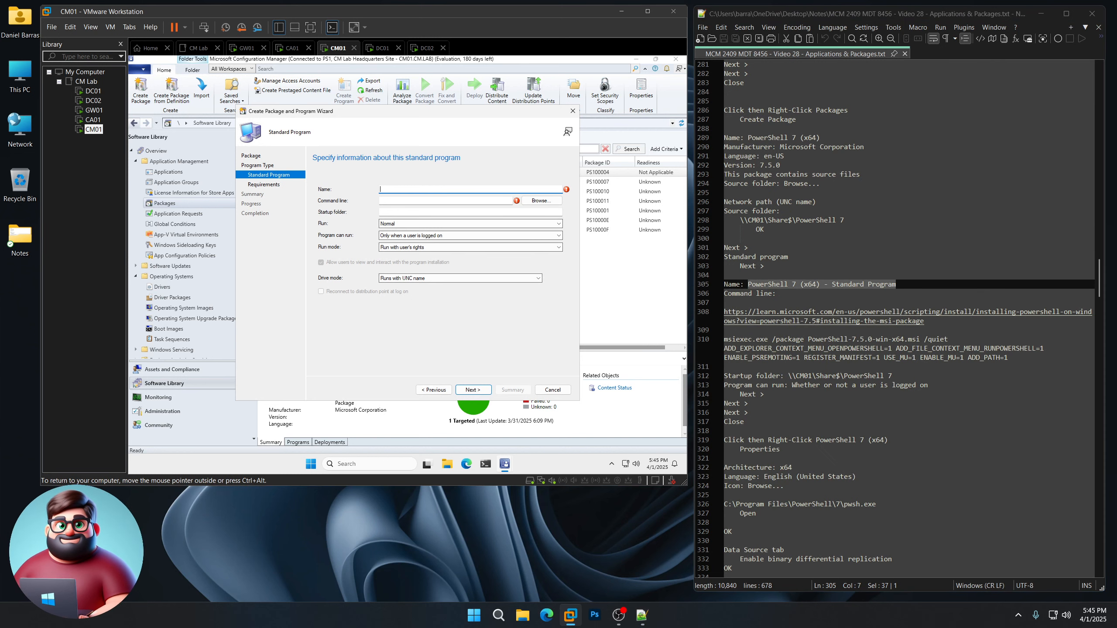
{"action": "key", "text": "ctrl+v"}
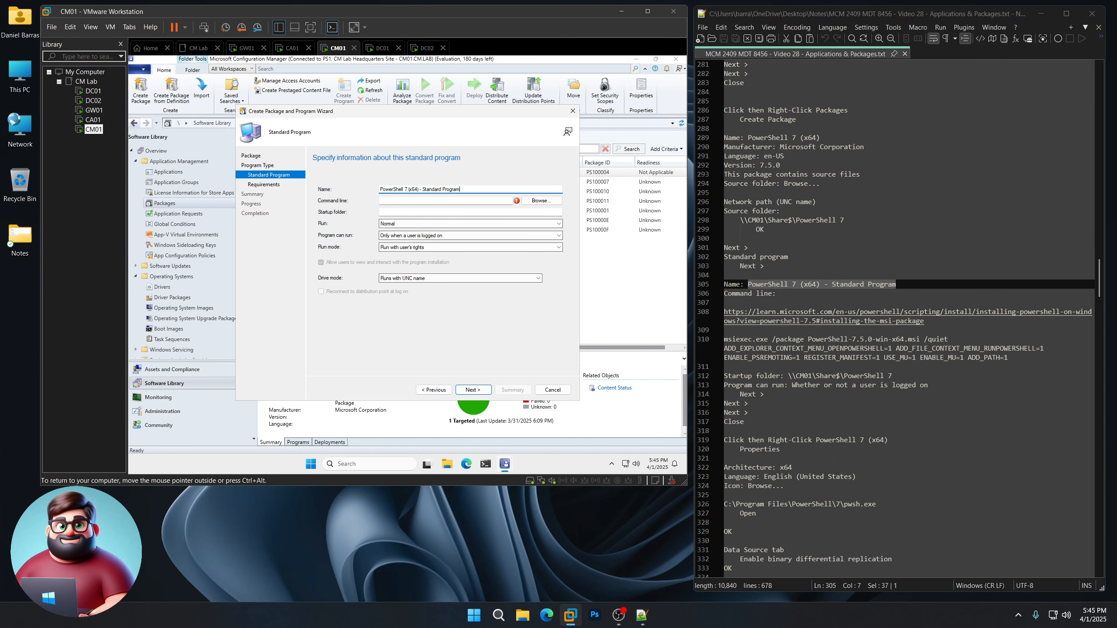
Open the PowerShell MSI installation page linked in the notes in the browser and examine its silent-install command example
{"action": "left_click", "coordinate": [828, 322]}
{"action": "double_click", "coordinate": [827, 322]}
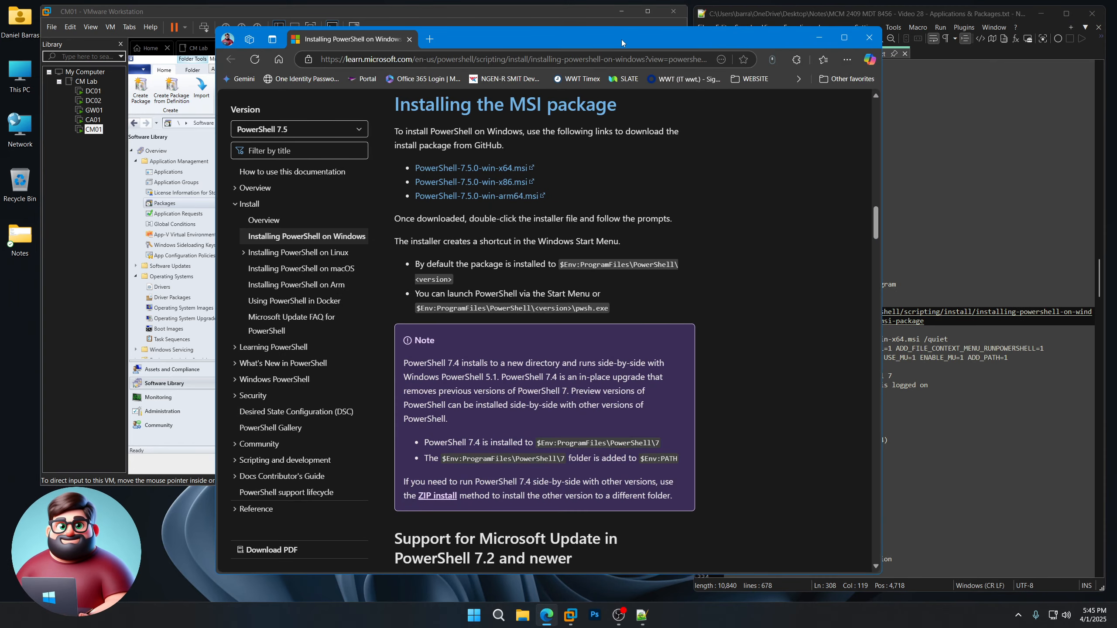
{"action": "left_click_drag", "start_coordinate": [626, 40], "coordinate": [518, 28]}
{"action": "scroll", "coordinate": [480, 284], "scroll_direction": "down", "scroll_amount": 15}
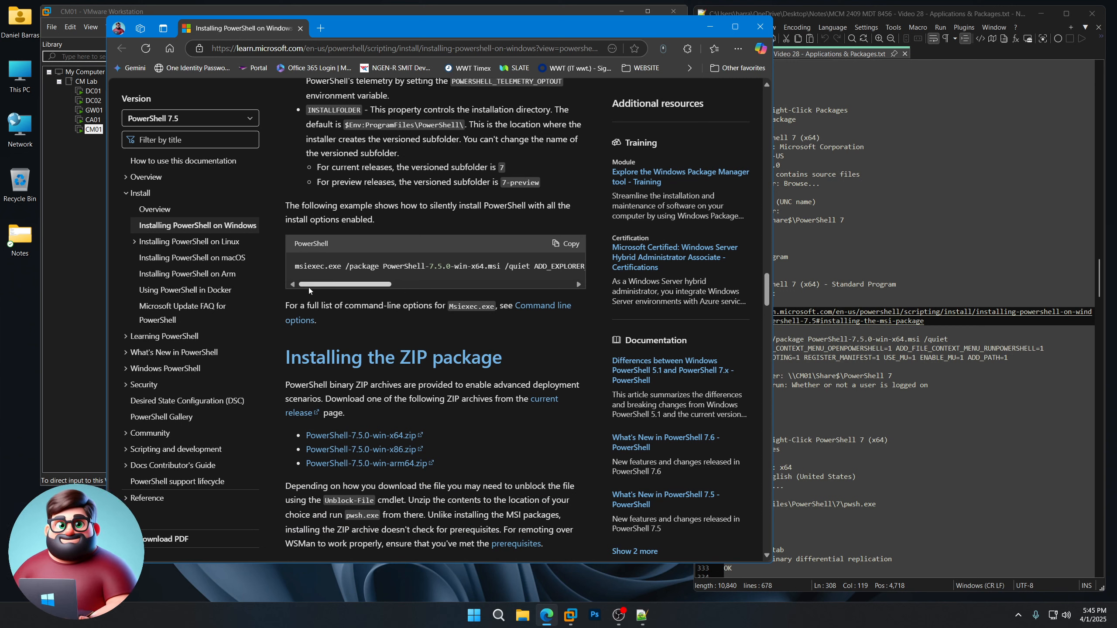
Close the browser page and set the program's command line to the silent msiexec.exe command for PowerShell-7.5.0-win-x64.msi, copied in full from the notes
{"action": "left_click_drag", "start_coordinate": [309, 288], "coordinate": [498, 287]}
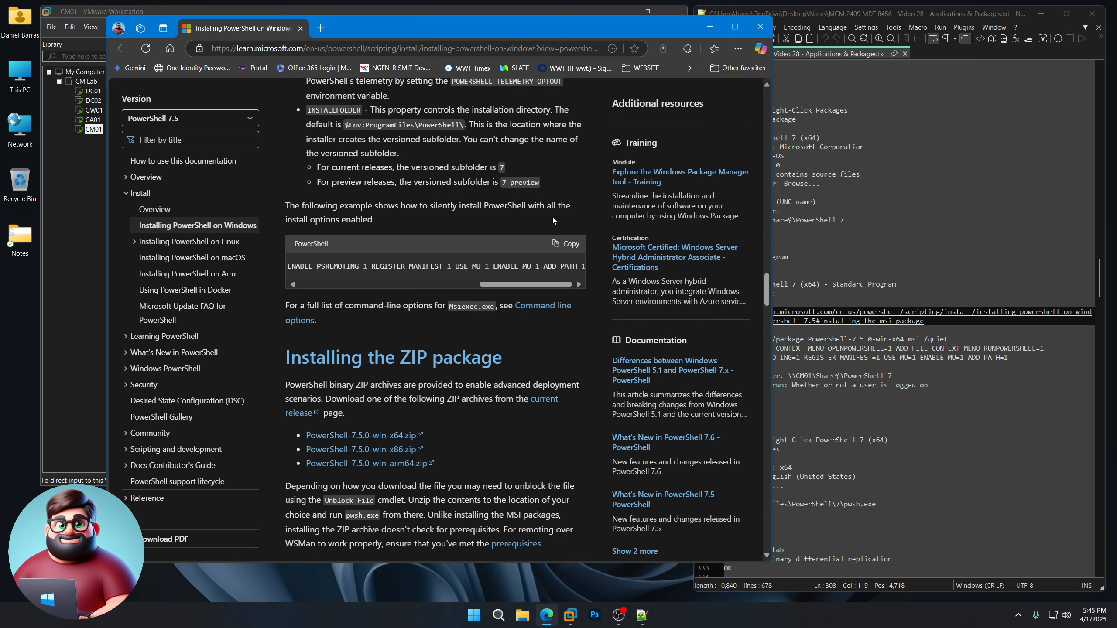
{"action": "left_click", "coordinate": [760, 27]}
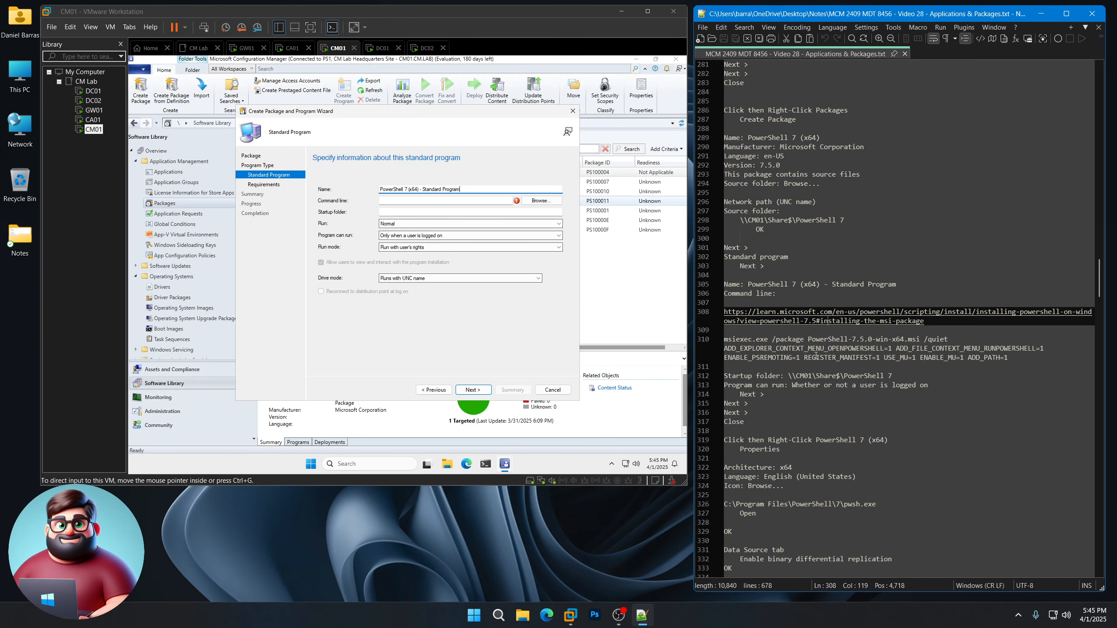
{"action": "left_click_drag", "start_coordinate": [1008, 358], "coordinate": [724, 339]}
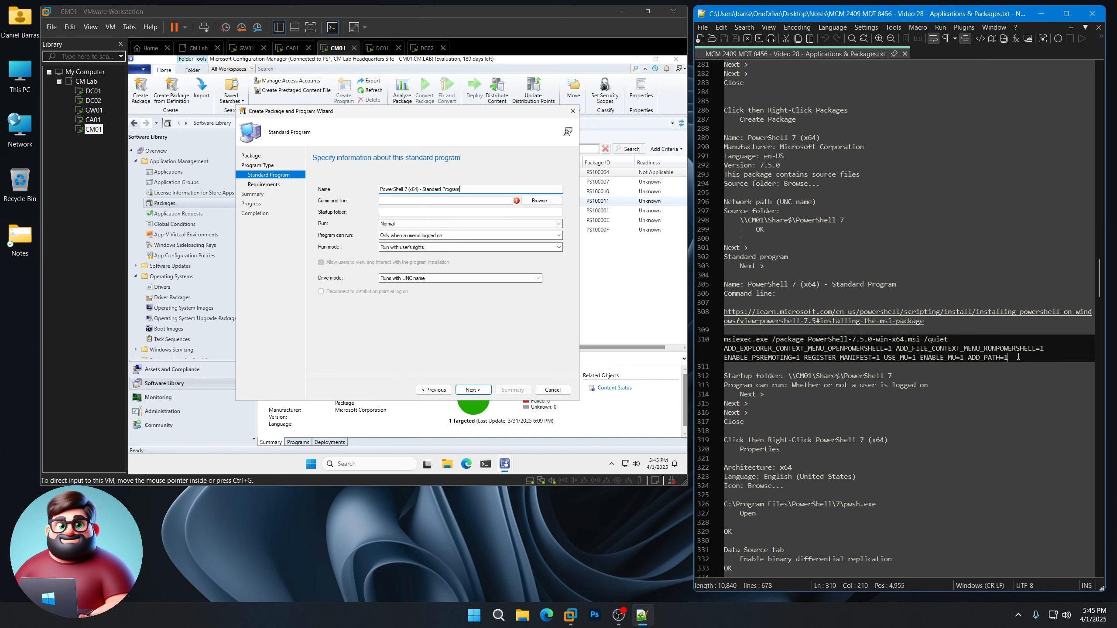
{"action": "right_click", "coordinate": [753, 346]}
{"action": "left_click", "coordinate": [780, 365]}
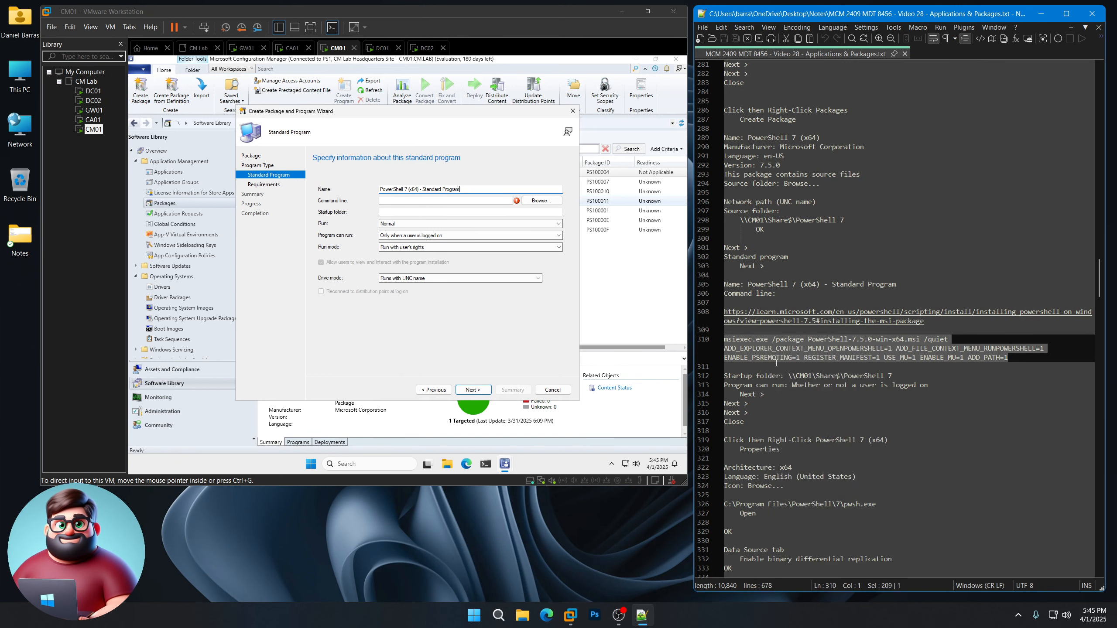
{"action": "left_click", "coordinate": [444, 201]}
{"action": "key", "text": "ctrl+v"}
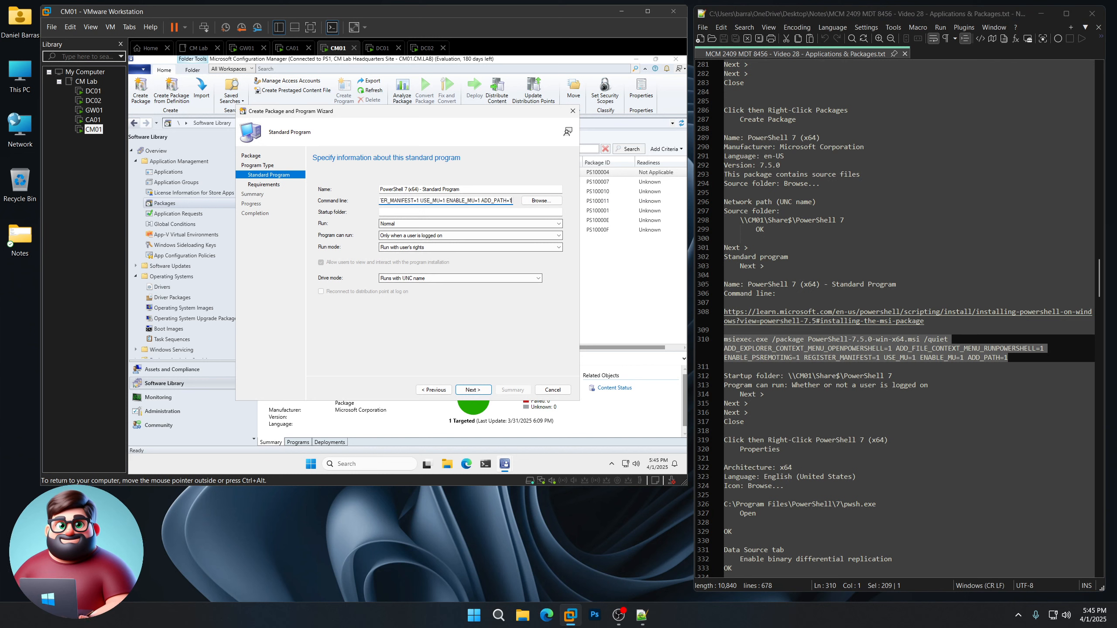
Set the program's startup folder to \\CM01\Share$\PowerShell 7 from the notes and let it run whether or not a user is logged on
{"action": "left_click_drag", "start_coordinate": [893, 376], "coordinate": [786, 376]}
{"action": "right_click", "coordinate": [817, 377]}
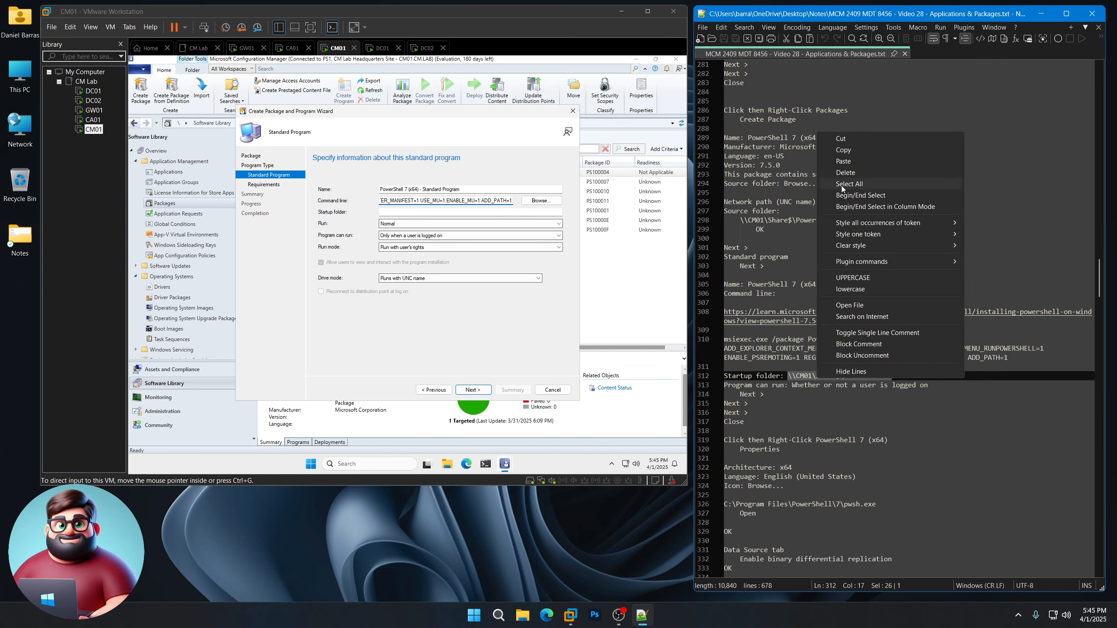
{"action": "left_click", "coordinate": [848, 150]}
{"action": "left_click", "coordinate": [396, 212]}
{"action": "key", "text": "ctrl+v"}
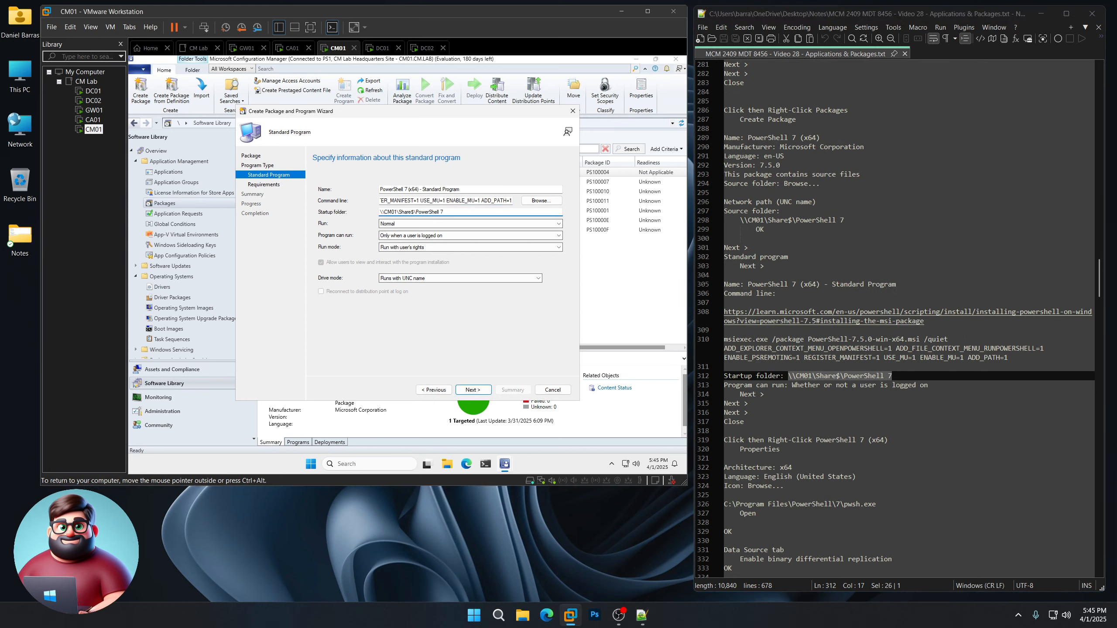
{"action": "left_click", "coordinate": [409, 239]}
{"action": "left_click", "coordinate": [409, 249]}
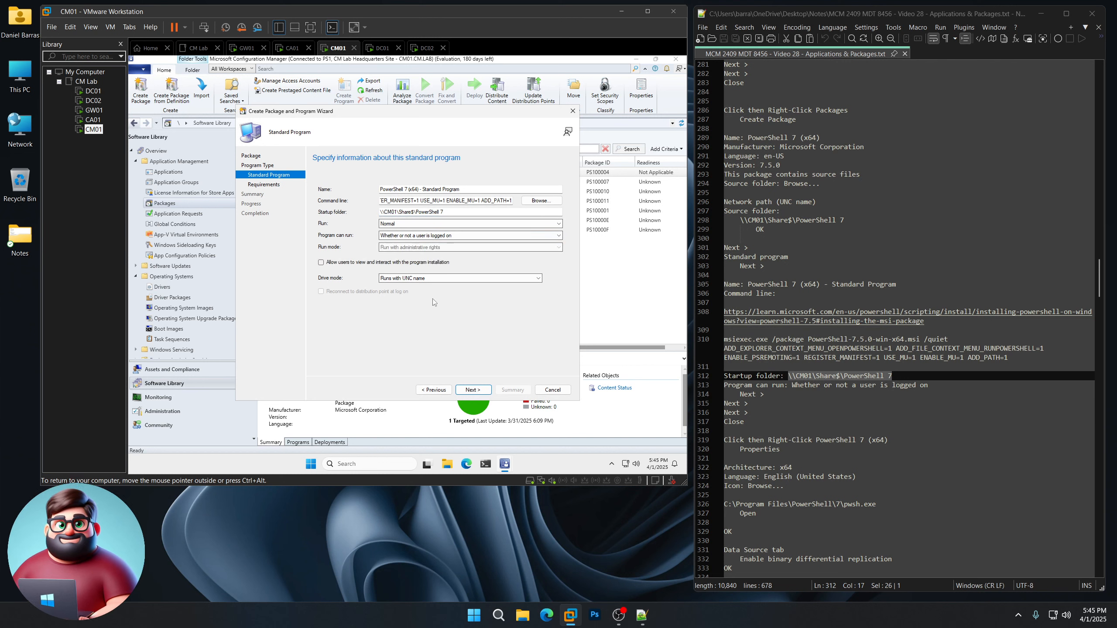
Keep the default program requirements, create the package and close the wizard
{"action": "left_click", "coordinate": [478, 389]}
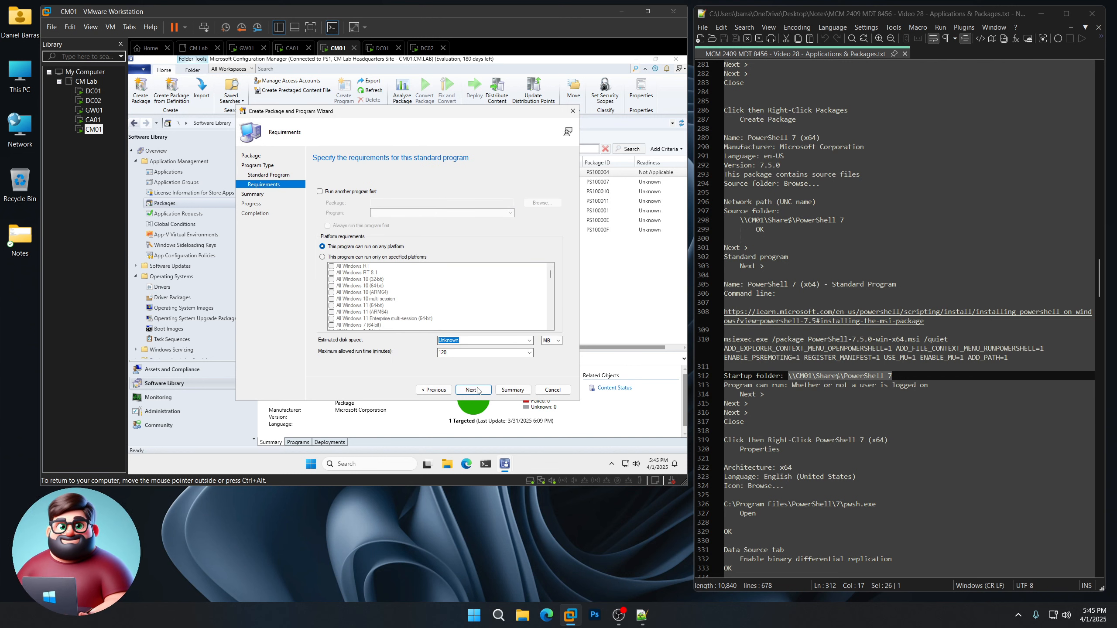
{"action": "left_click", "coordinate": [473, 390]}
{"action": "left_click", "coordinate": [474, 390]}
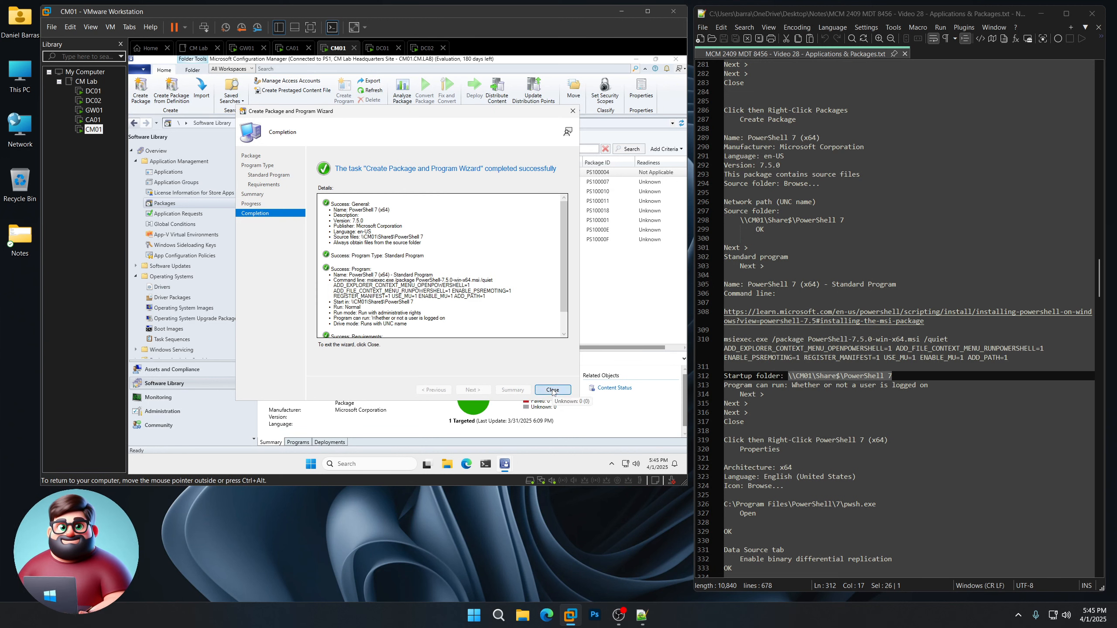
{"action": "left_click", "coordinate": [552, 390]}
In the PowerShell 7 (x64) package properties, set the architecture to x64 and the language to English (United States)
{"action": "scroll", "coordinate": [820, 395], "scroll_direction": "down", "scroll_amount": 8}
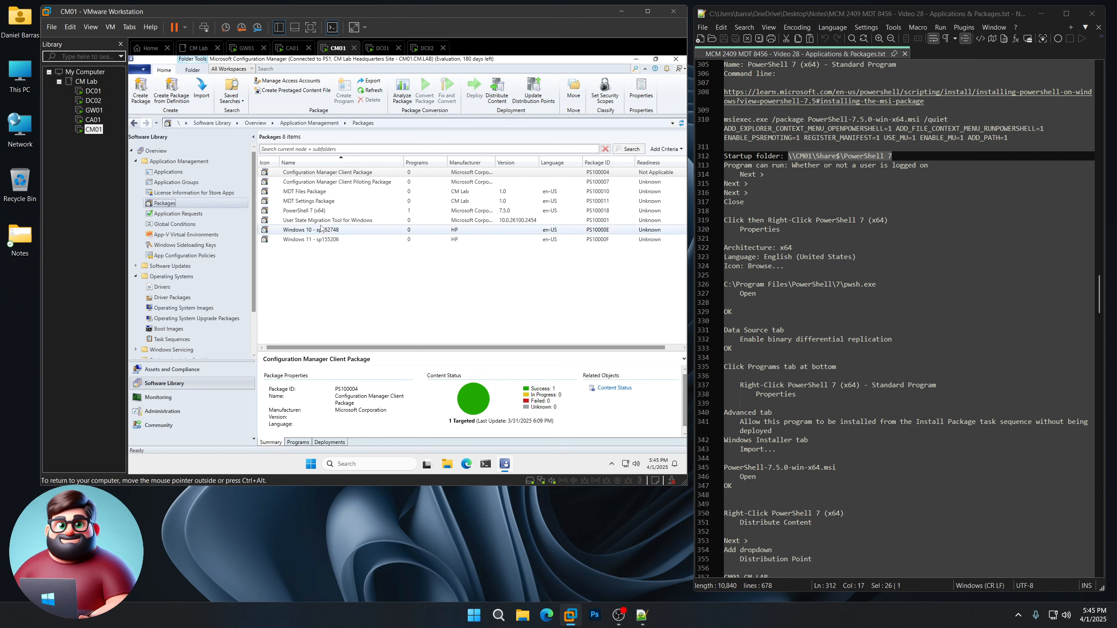
{"action": "left_click", "coordinate": [320, 212]}
{"action": "right_click", "coordinate": [320, 212]}
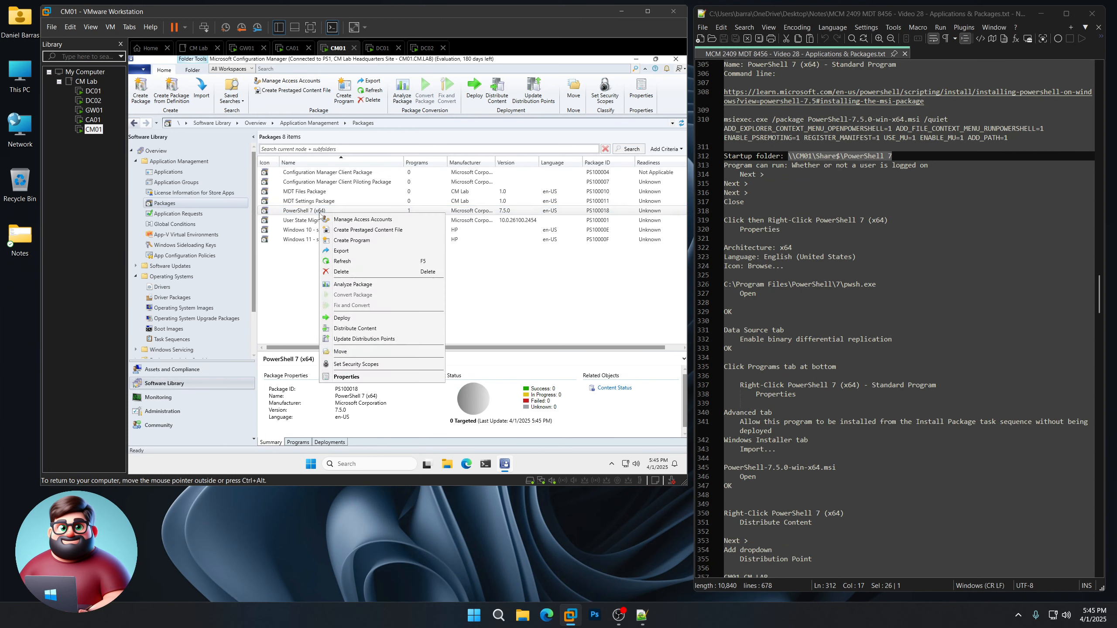
{"action": "left_click", "coordinate": [351, 377]}
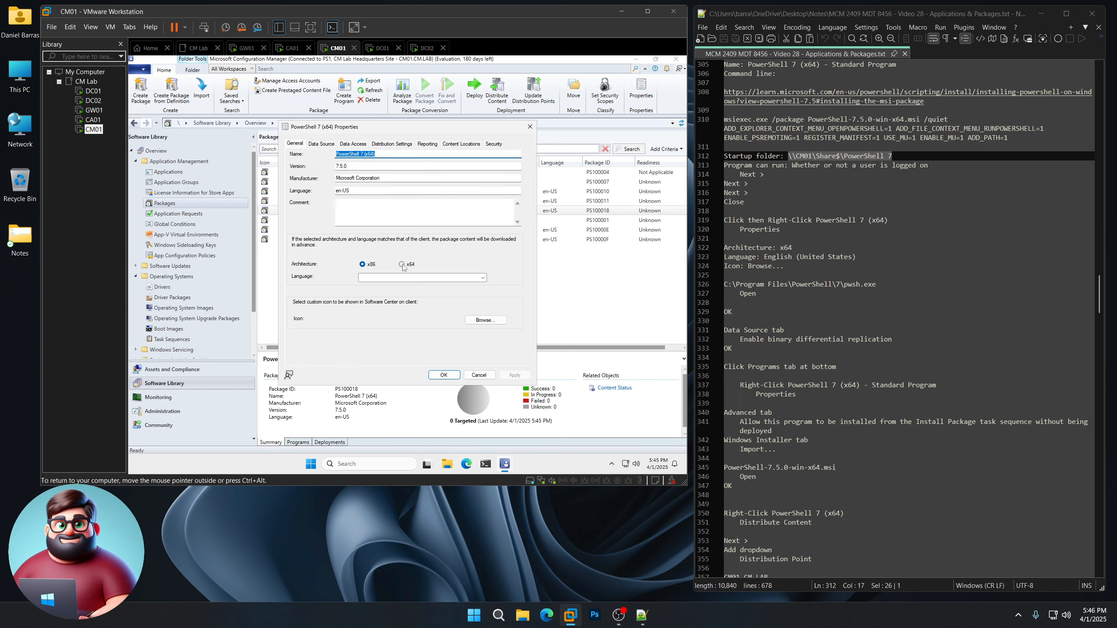
{"action": "left_click", "coordinate": [402, 264]}
{"action": "left_click", "coordinate": [483, 277]}
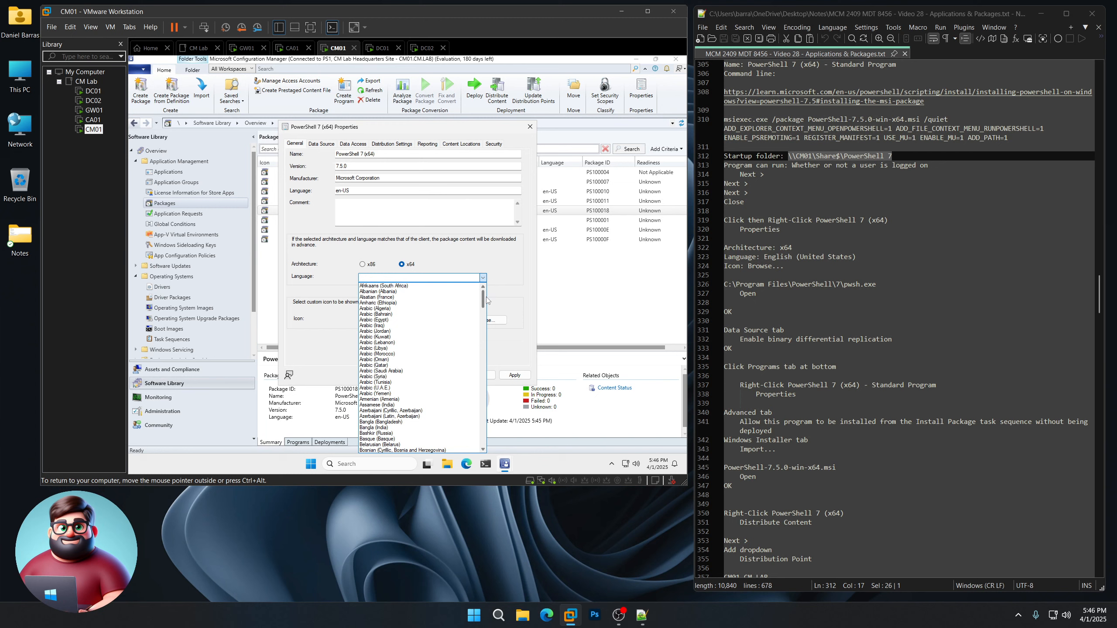
{"action": "left_click_drag", "start_coordinate": [487, 301], "coordinate": [487, 334]}
{"action": "left_click", "coordinate": [413, 416]}
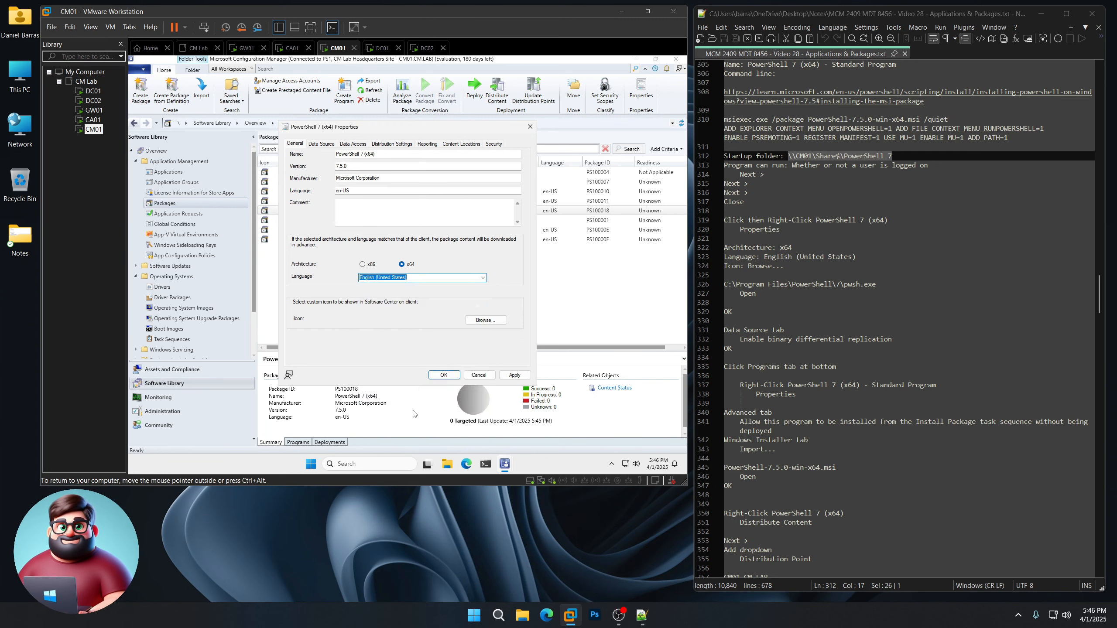
Use C:\Program Files\PowerShell\7\pwsh.exe, copied from the notes, as the package's Software Center icon and save the properties
{"action": "left_click", "coordinate": [480, 322]}
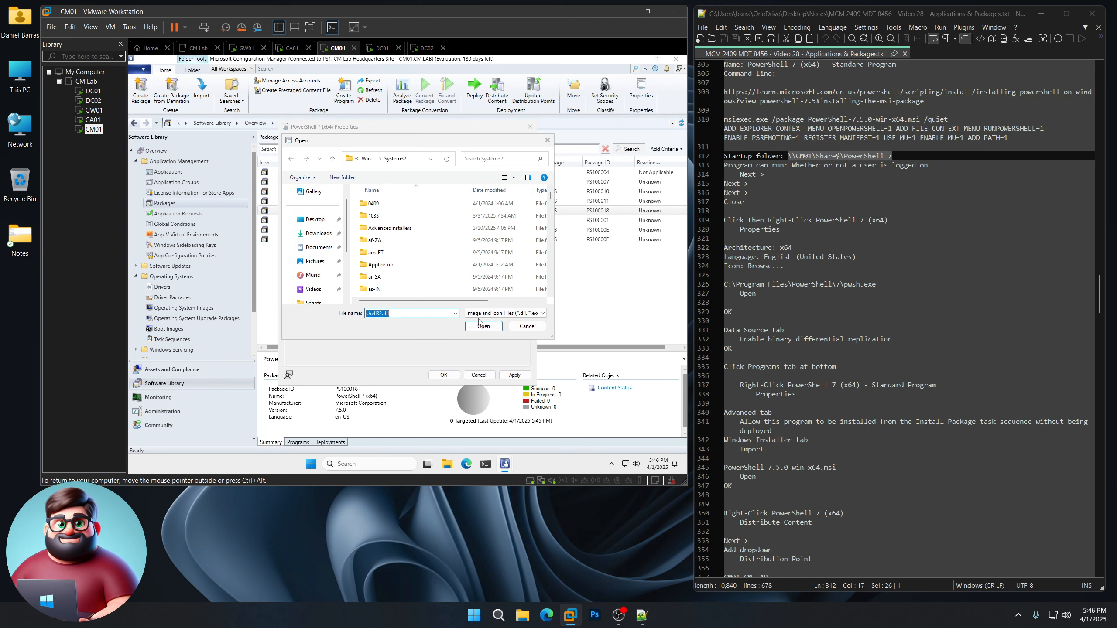
{"action": "left_click_drag", "start_coordinate": [876, 284], "coordinate": [725, 284]}
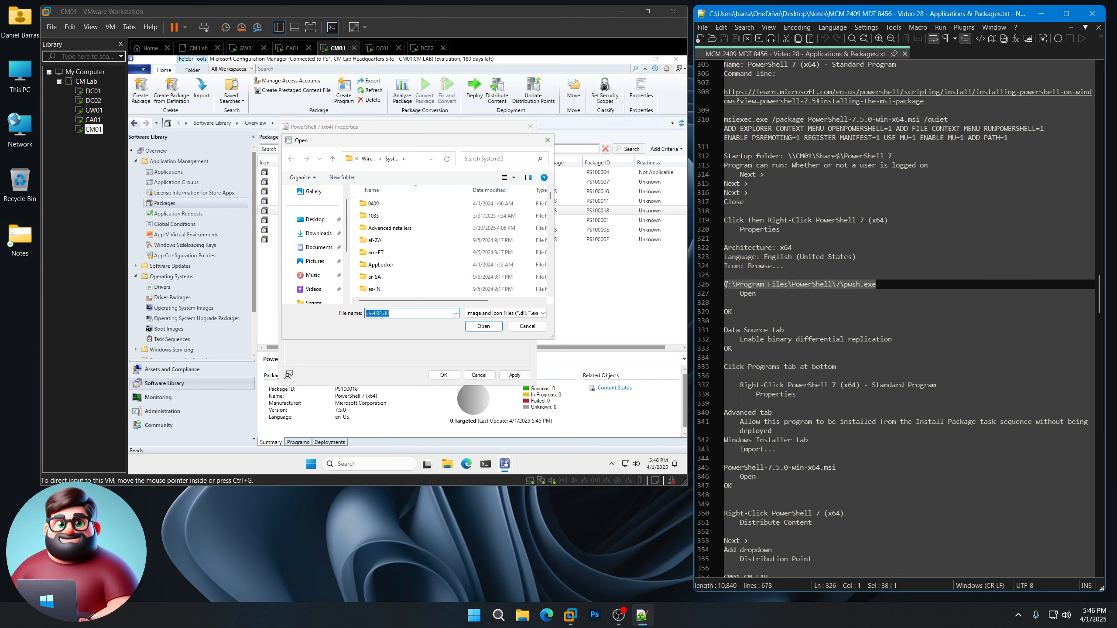
{"action": "right_click", "coordinate": [737, 285]}
{"action": "left_click", "coordinate": [756, 301]}
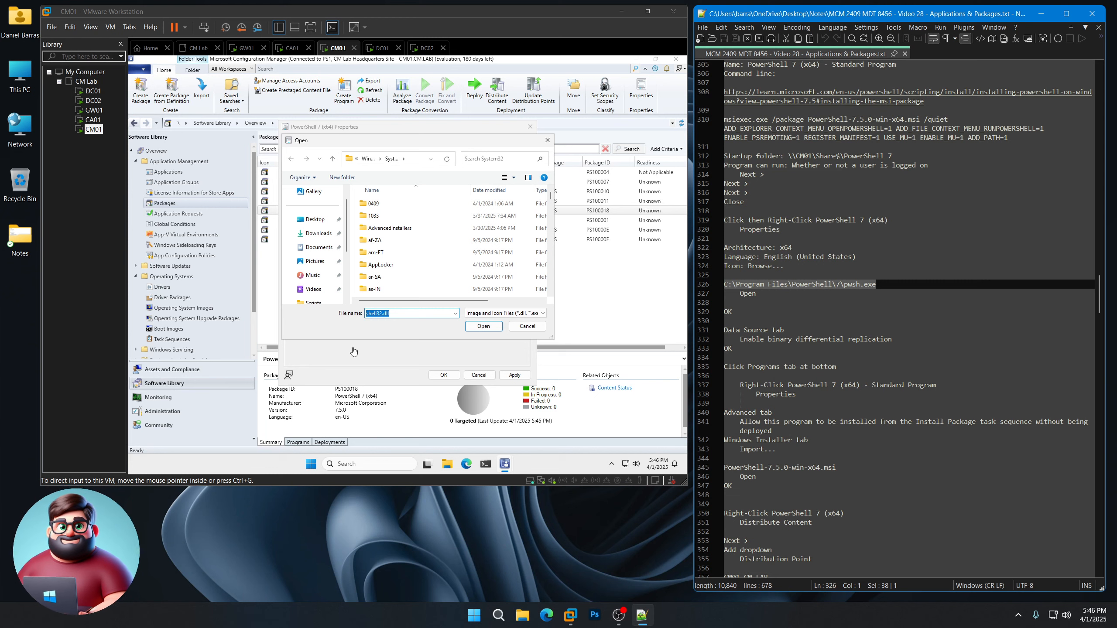
{"action": "key", "text": "ctrl+v"}
{"action": "left_click", "coordinate": [484, 326]}
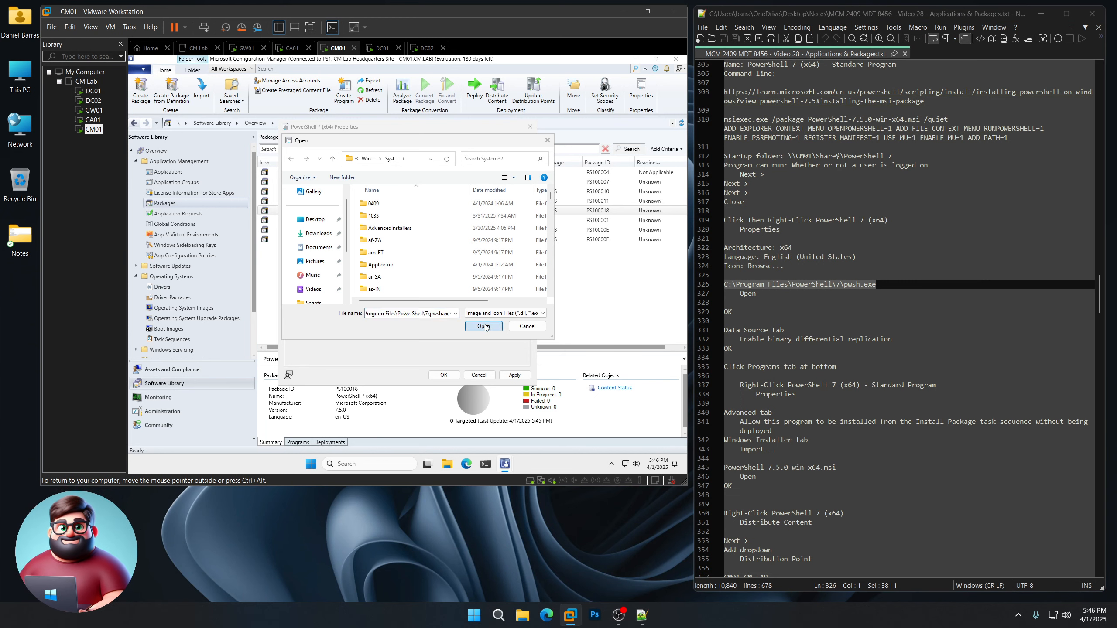
{"action": "left_click", "coordinate": [376, 308]}
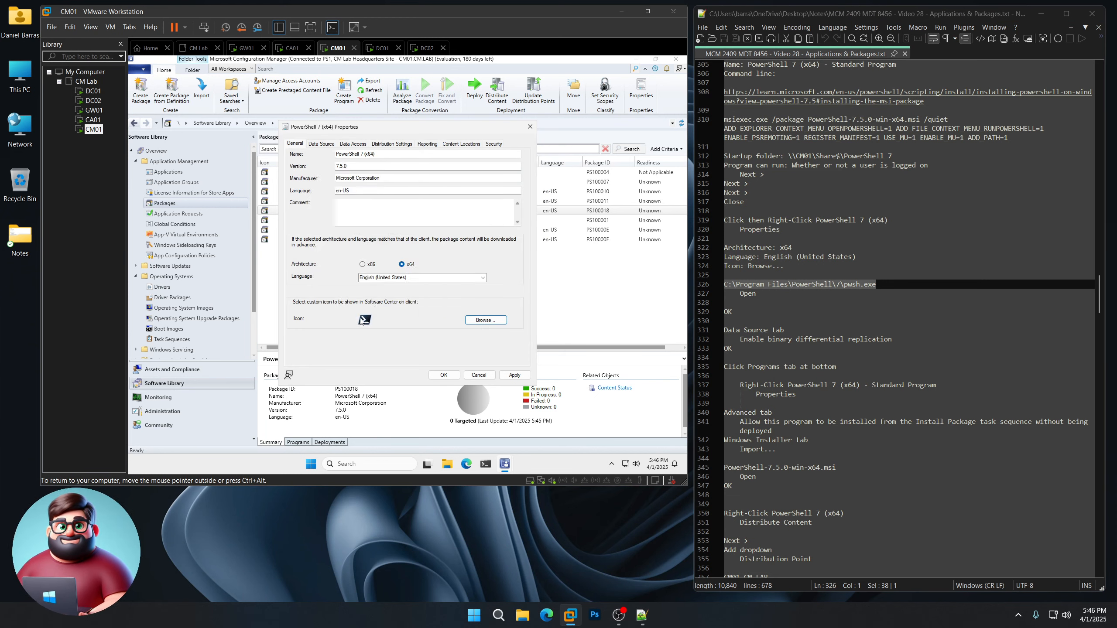
{"action": "left_click", "coordinate": [444, 375]}
Enable binary differential replication for the PowerShell 7 (x64) package's data source and save the change
{"action": "right_click", "coordinate": [319, 210]}
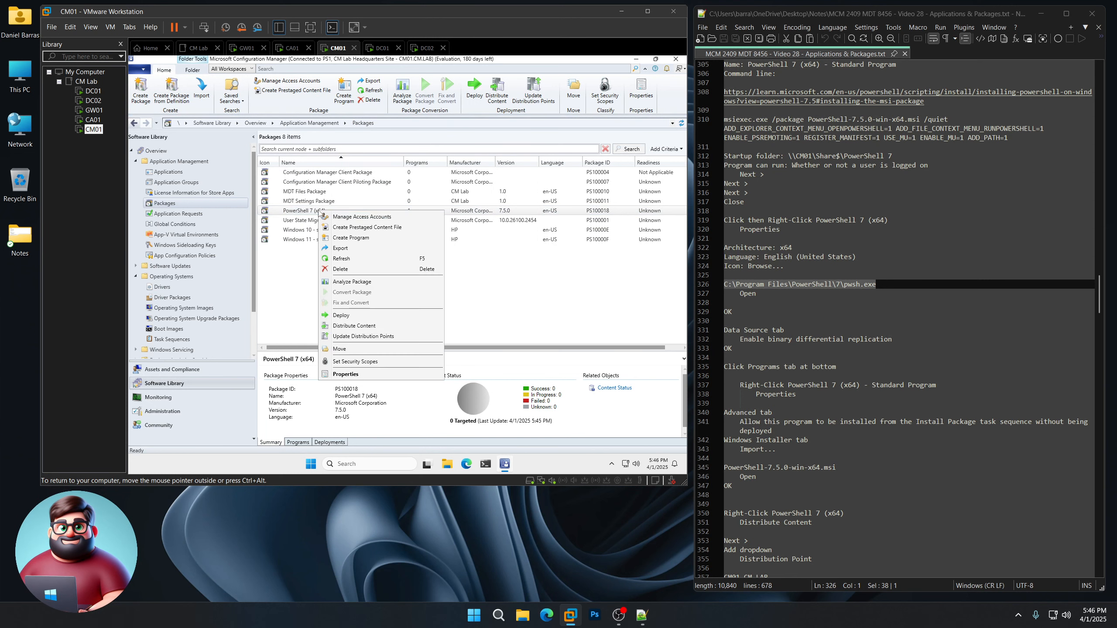
{"action": "left_click", "coordinate": [364, 374]}
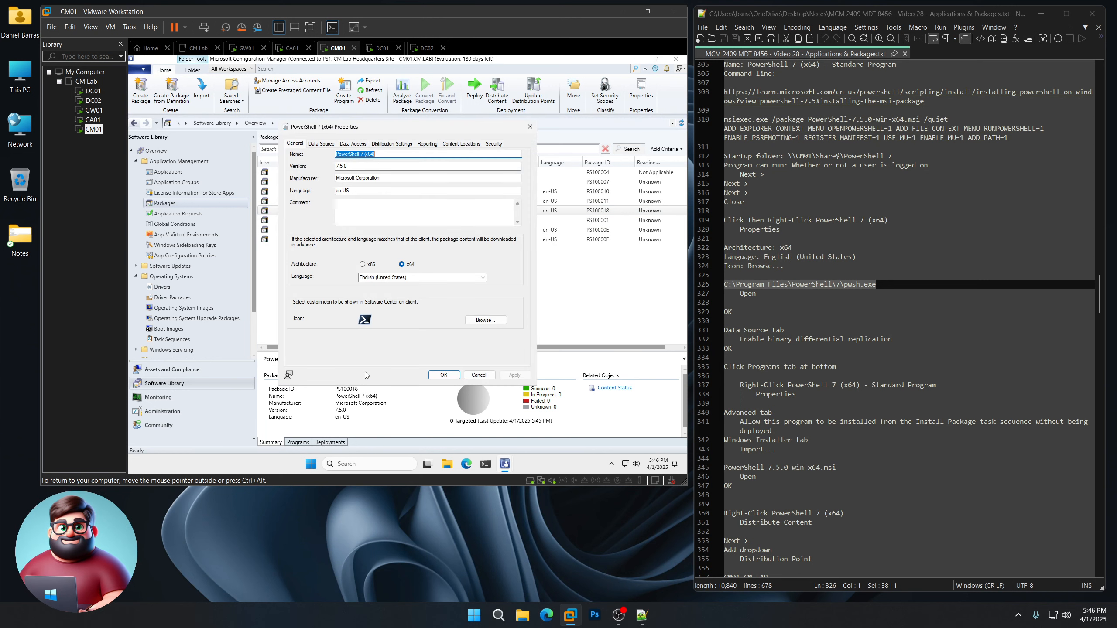
{"action": "scroll", "coordinate": [756, 325], "scroll_direction": "down", "scroll_amount": 2}
{"action": "left_click_drag", "start_coordinate": [733, 294], "coordinate": [724, 275]}
{"action": "left_click", "coordinate": [321, 144]}
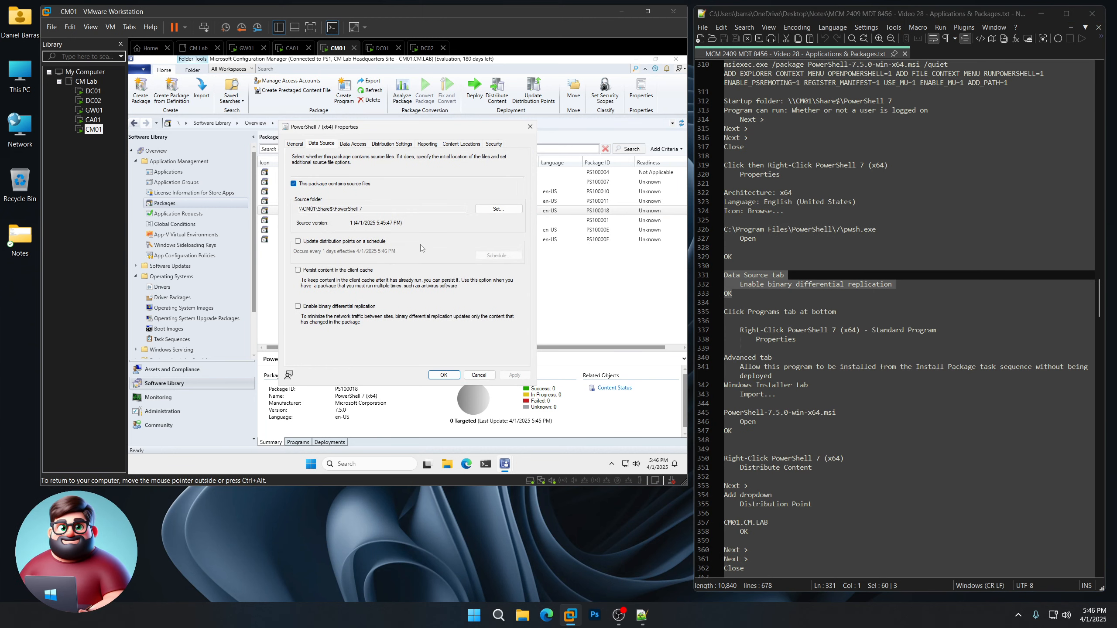
{"action": "left_click", "coordinate": [343, 308]}
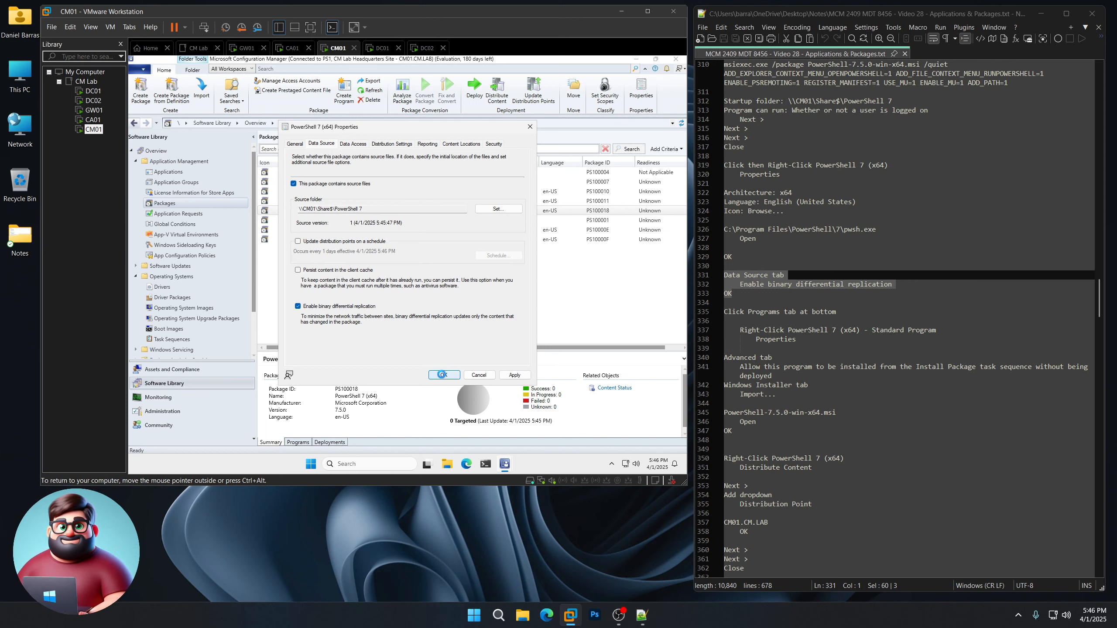
{"action": "left_click", "coordinate": [442, 377]}
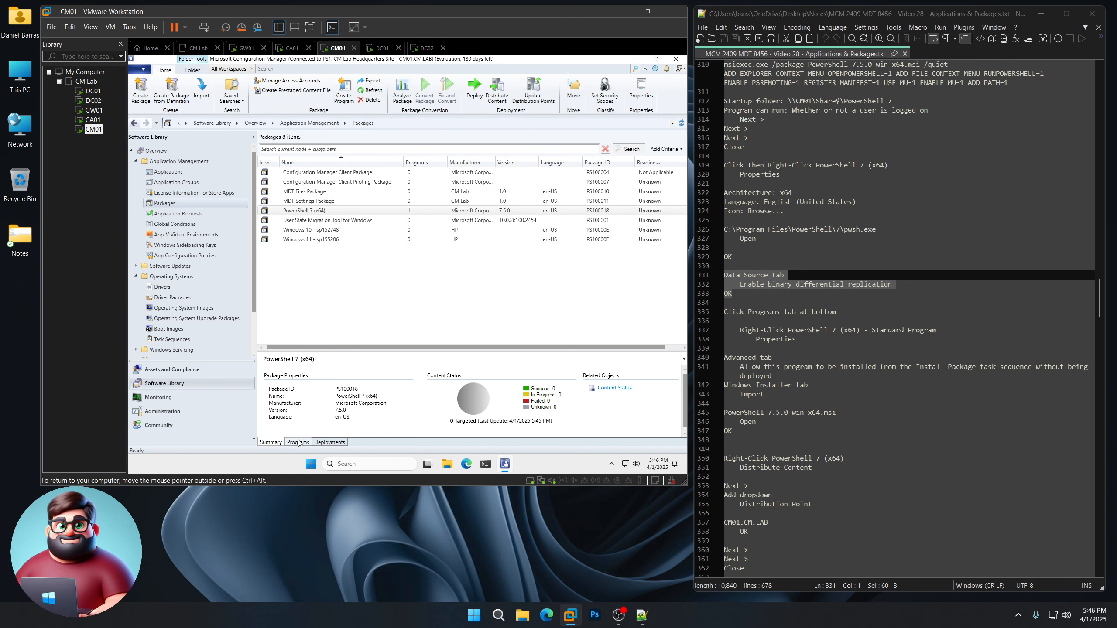
Allow the PowerShell 7 (x64) standard program to be installed from the Install Package task sequence without being deployed
{"action": "left_click", "coordinate": [299, 442]}
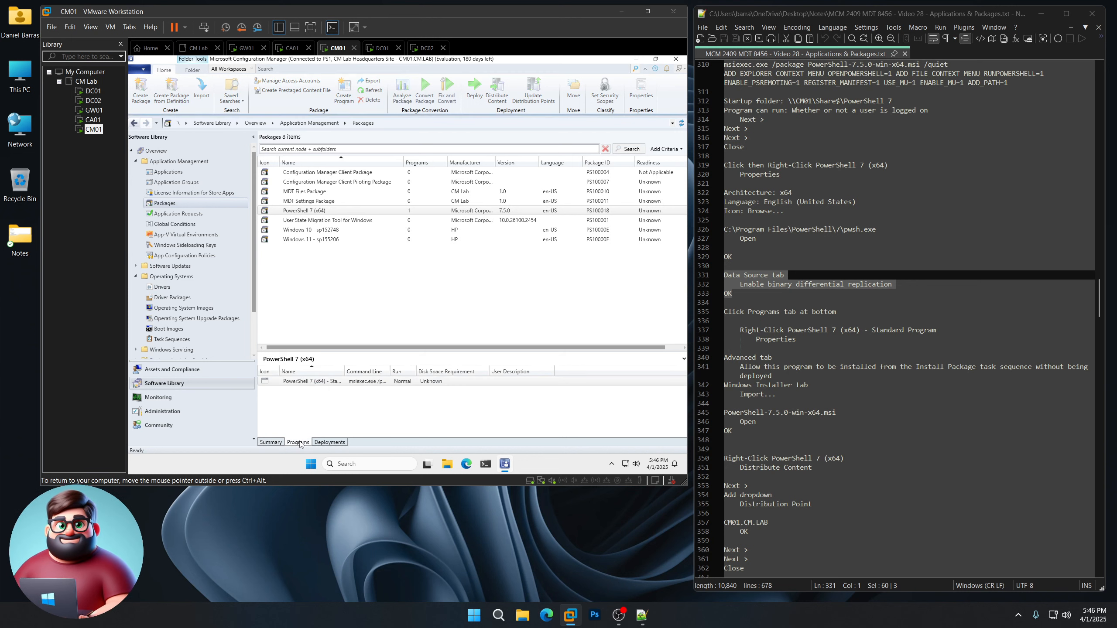
{"action": "right_click", "coordinate": [331, 383]}
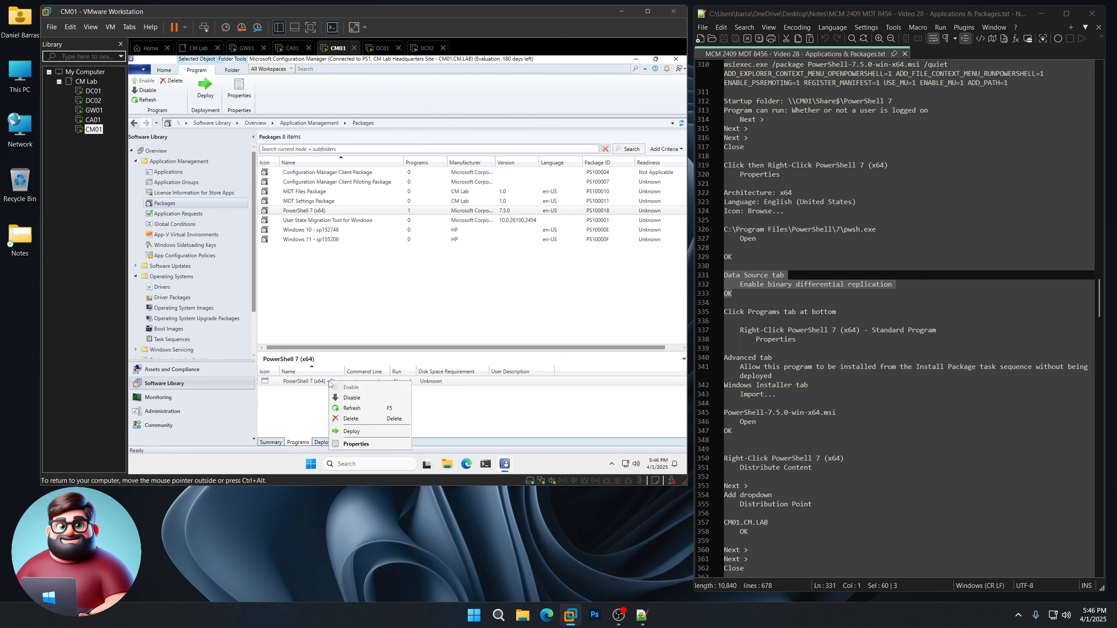
{"action": "left_click", "coordinate": [352, 444]}
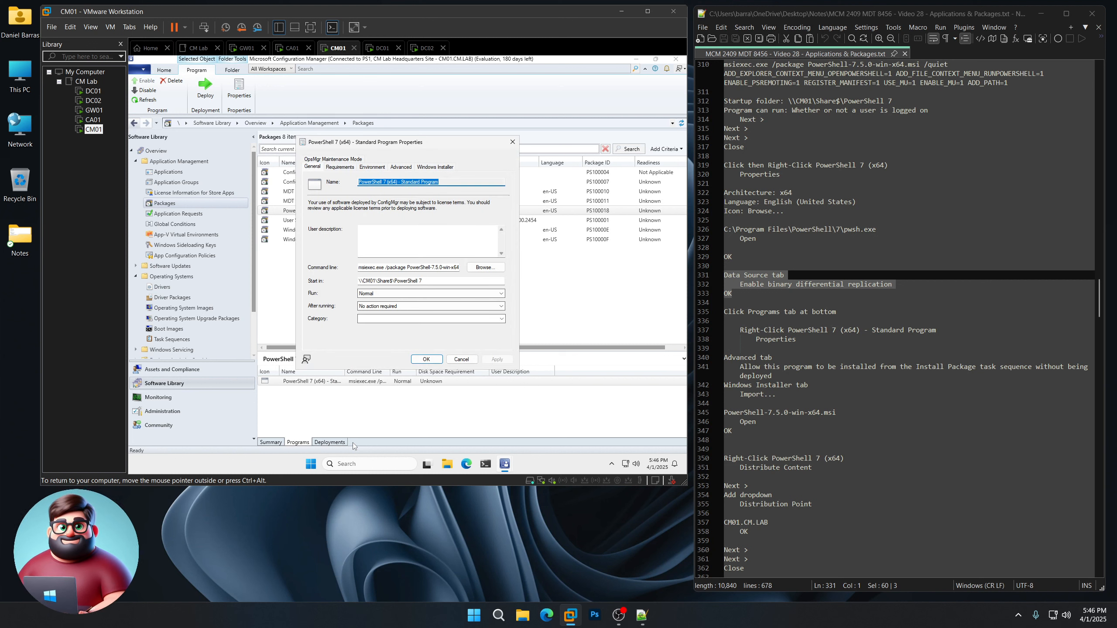
{"action": "left_click", "coordinate": [402, 167]}
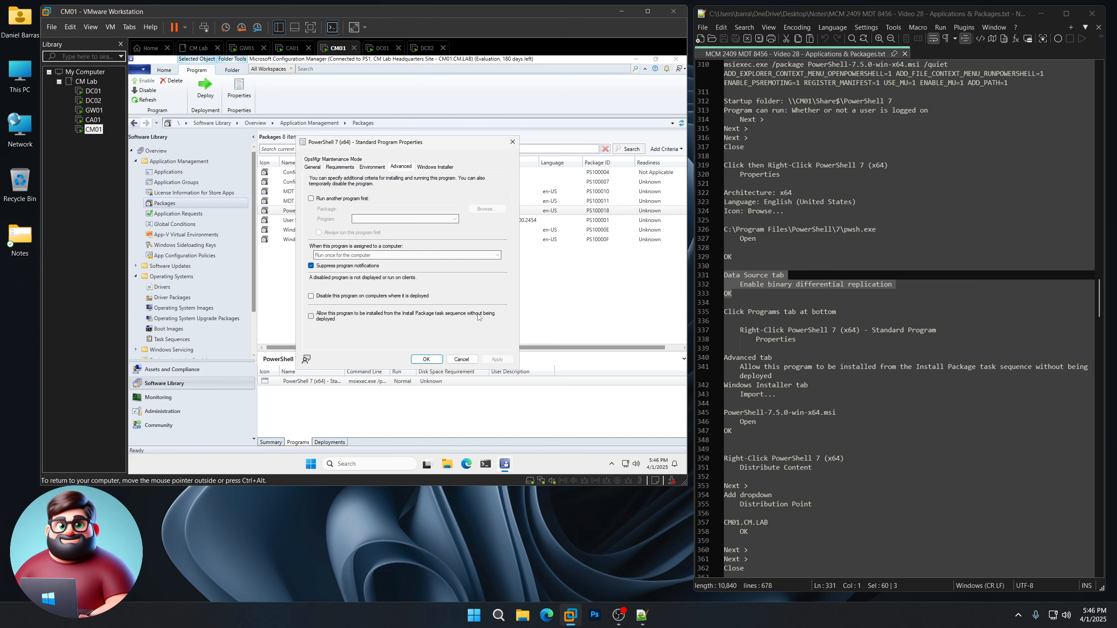
{"action": "left_click", "coordinate": [311, 317]}
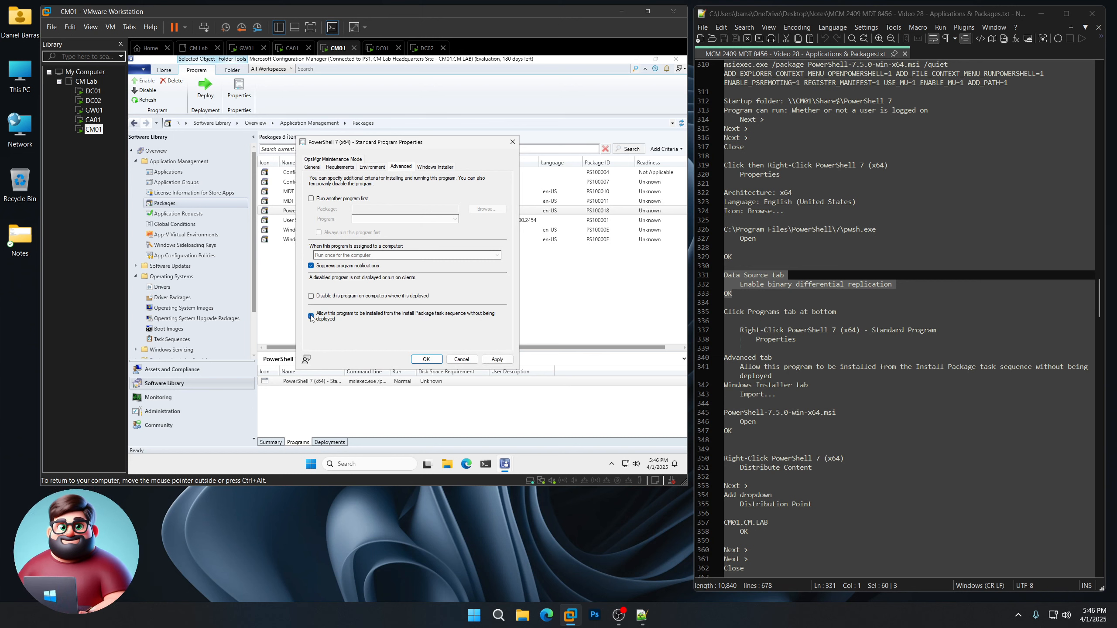
Import the Windows Installer product information from PowerShell-7.5.0-win-x64.msi into the standard program and save its properties
{"action": "left_click", "coordinate": [431, 168]}
{"action": "left_click", "coordinate": [434, 301]}
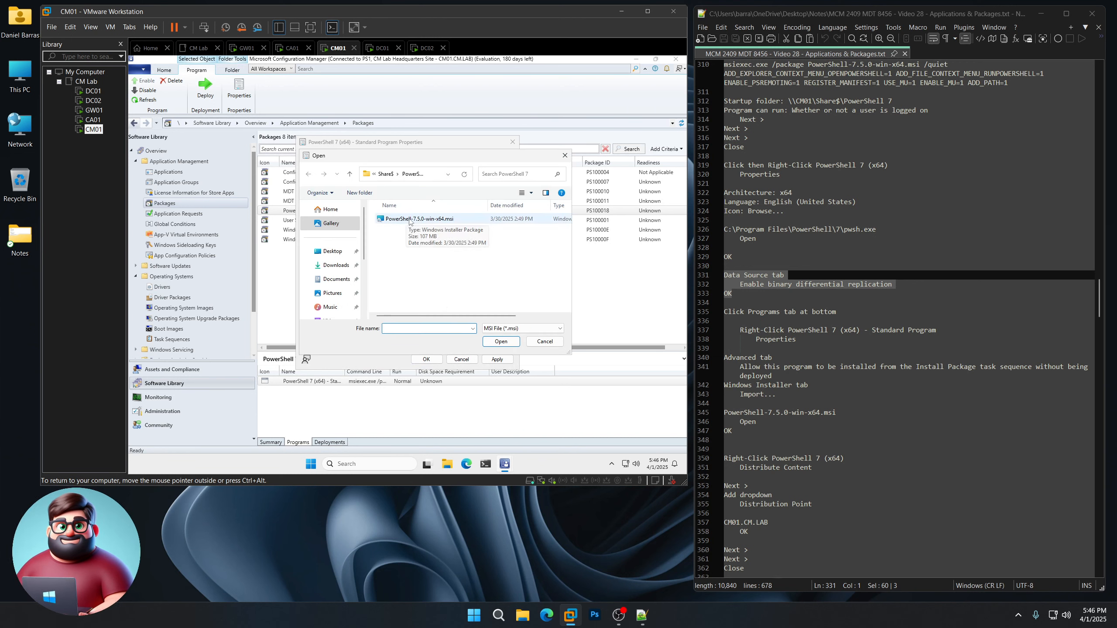
{"action": "double_click", "coordinate": [422, 219]}
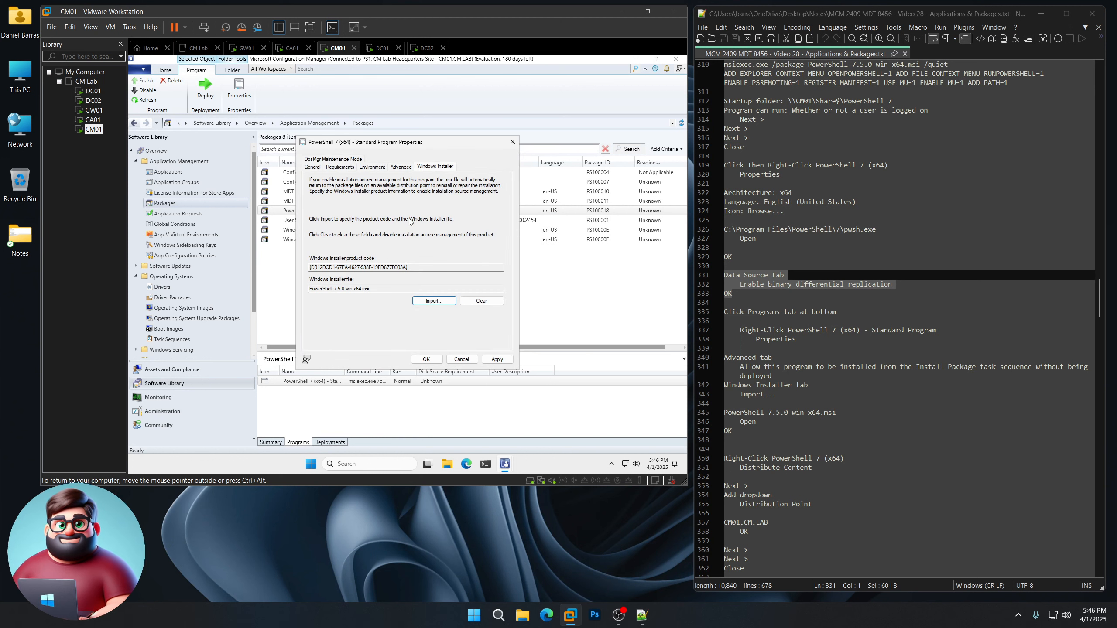
{"action": "left_click", "coordinate": [426, 359]}
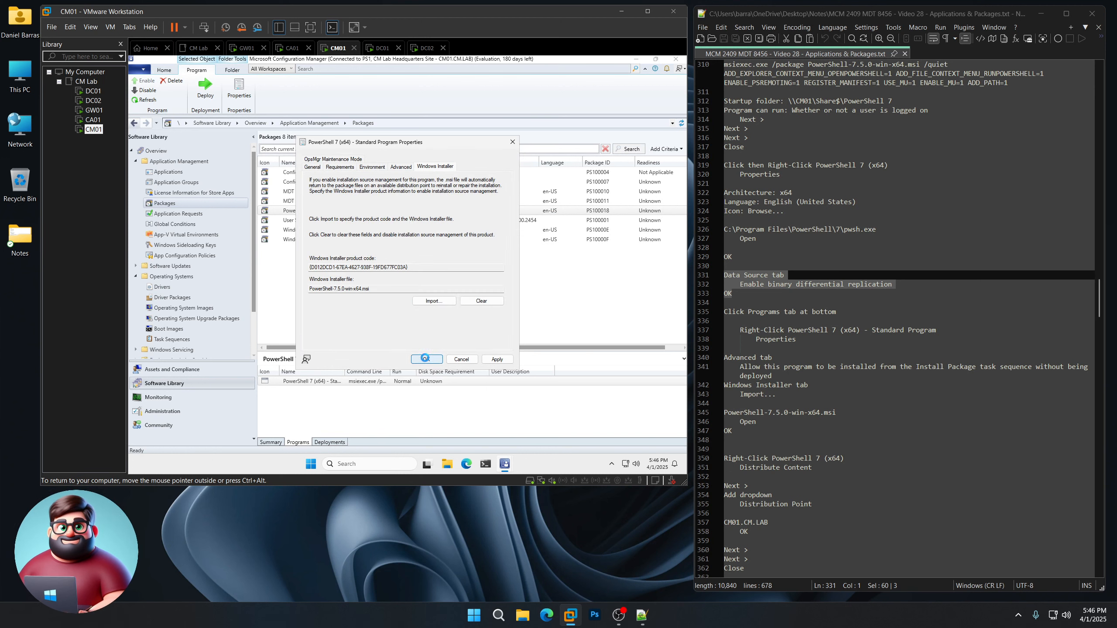
Distribute the PowerShell 7 (x64) package's content to the CM01.CM.LAB distribution point
{"action": "scroll", "coordinate": [779, 359], "scroll_direction": "down", "scroll_amount": 7}
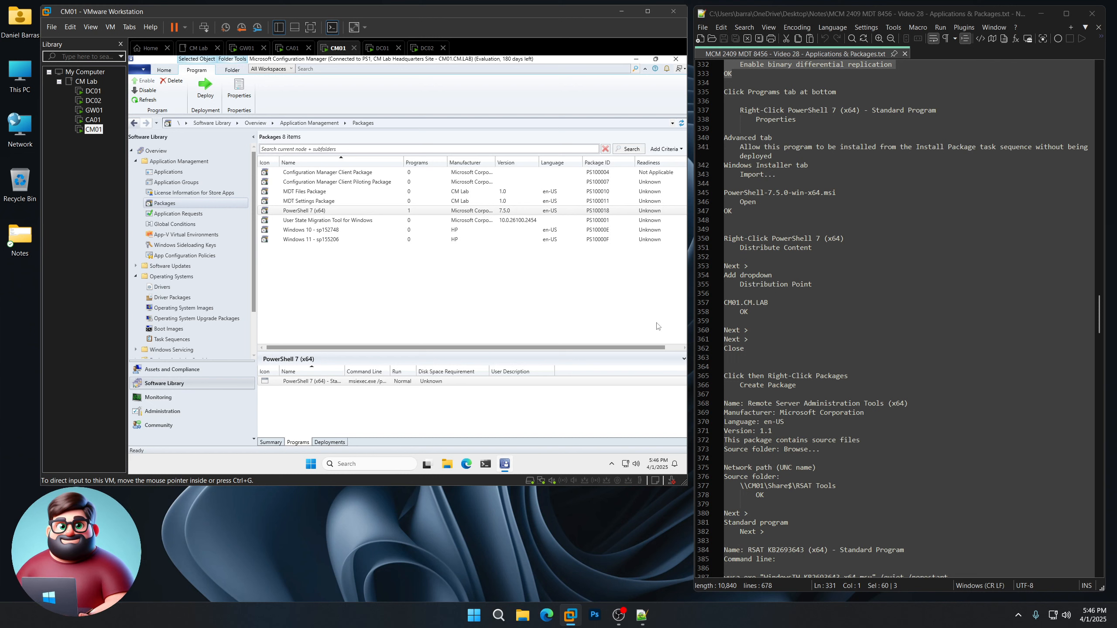
{"action": "right_click", "coordinate": [318, 212]}
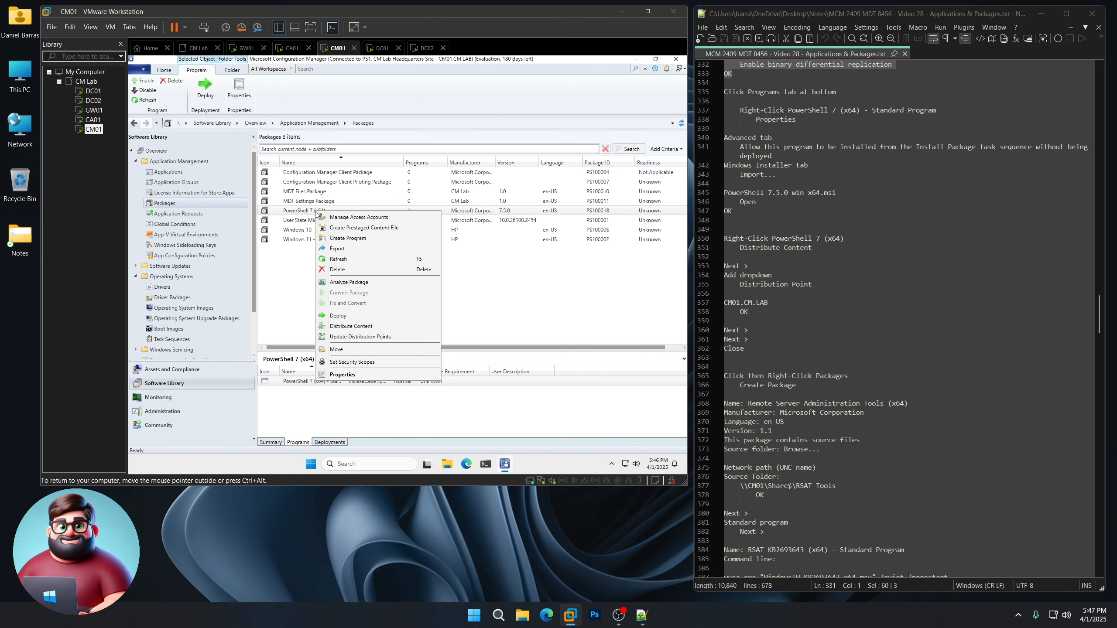
{"action": "left_click", "coordinate": [355, 327]}
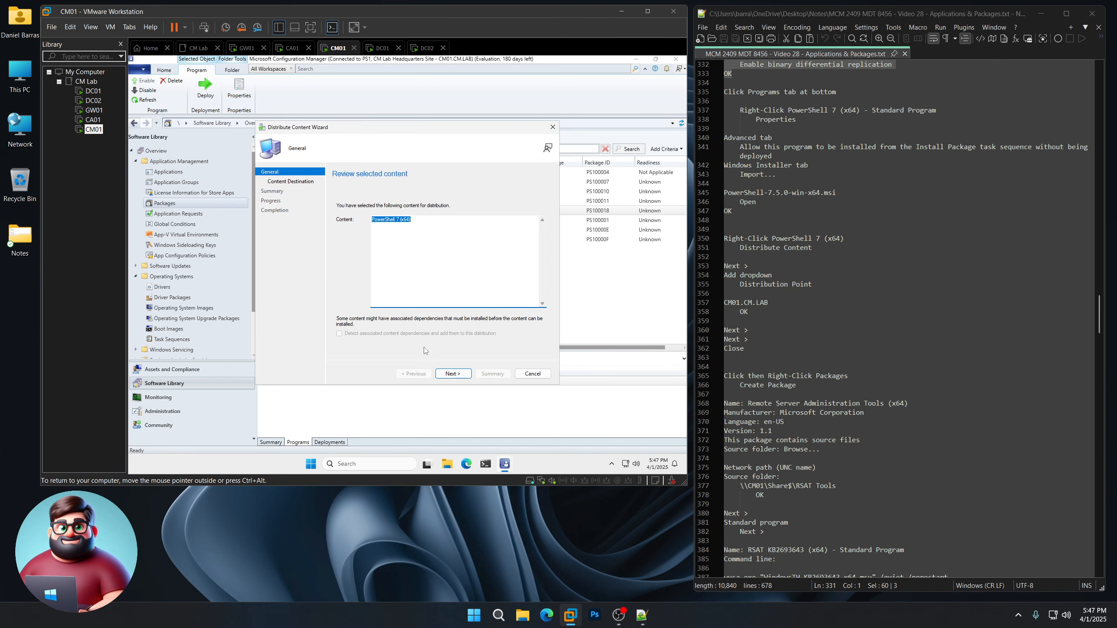
{"action": "left_click", "coordinate": [462, 374]}
{"action": "left_click", "coordinate": [526, 242]}
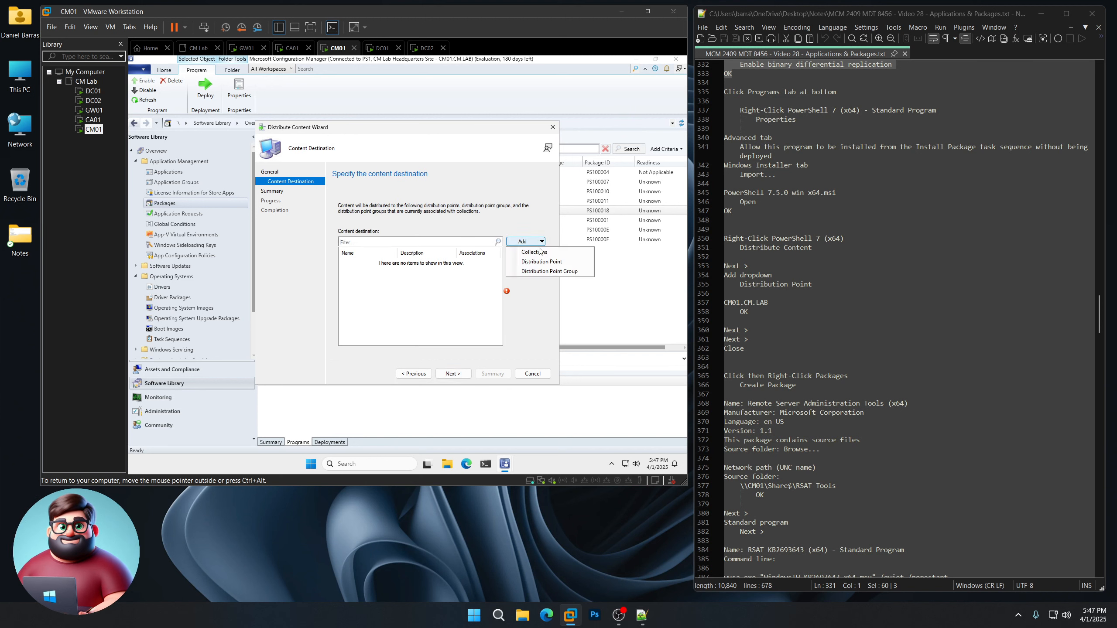
{"action": "left_click", "coordinate": [546, 262]}
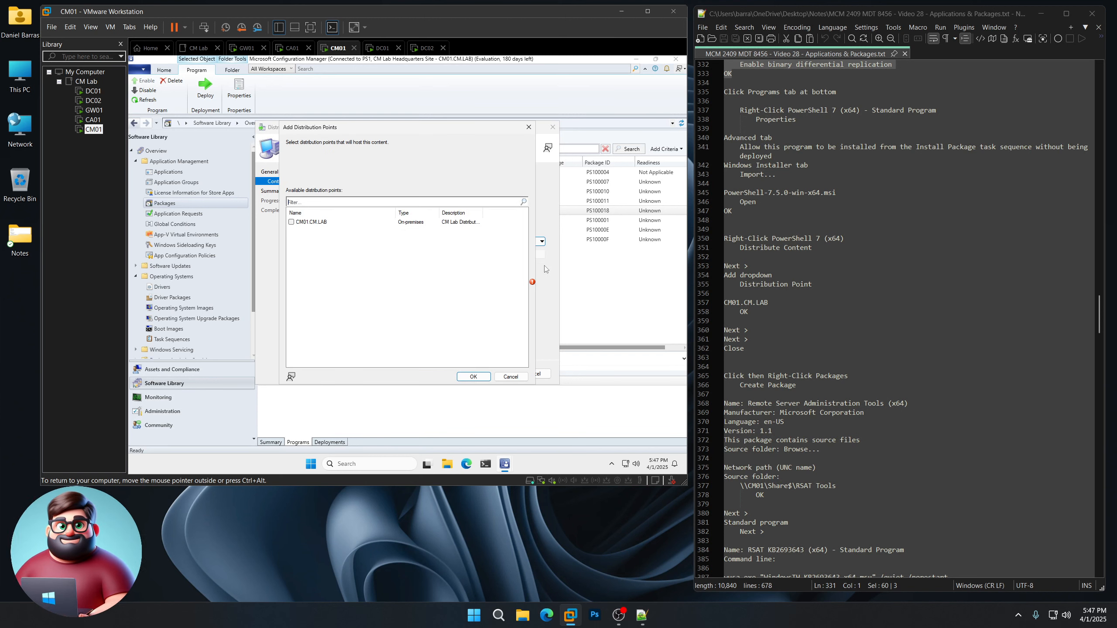
{"action": "left_click", "coordinate": [291, 221]}
{"action": "left_click", "coordinate": [474, 376]}
{"action": "left_click", "coordinate": [457, 374]}
{"action": "left_click", "coordinate": [459, 375]}
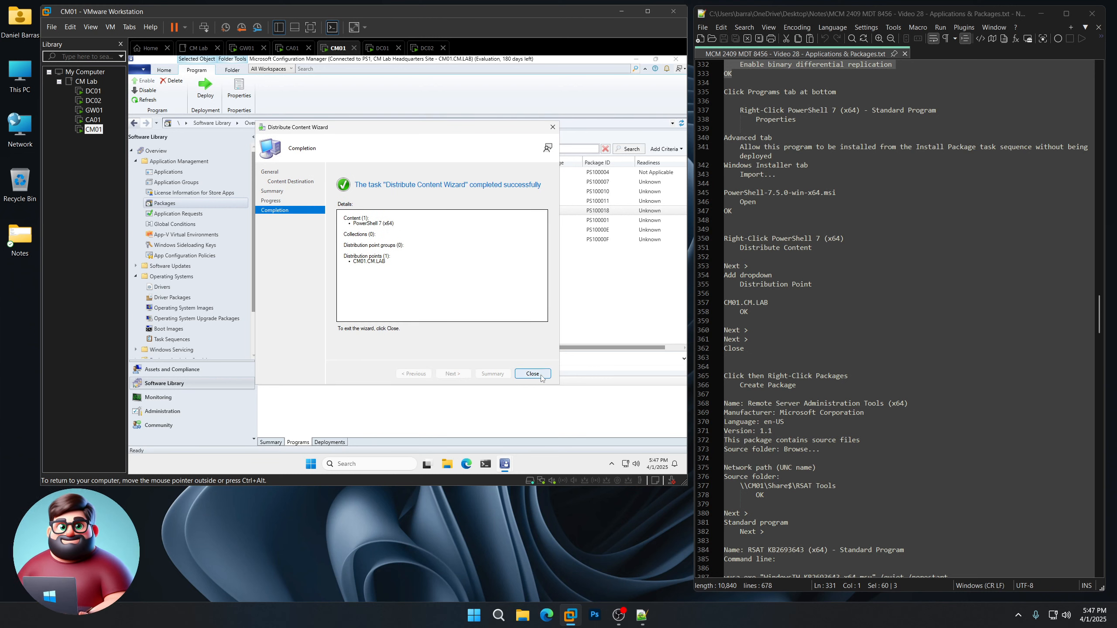
{"action": "left_click", "coordinate": [532, 374]}
Start creating a new package and name it Remote Server Administration Tools (x64), copied from the notes
{"action": "scroll", "coordinate": [803, 295], "scroll_direction": "down", "scroll_amount": 2}
{"action": "scroll", "coordinate": [803, 295], "scroll_direction": "down", "scroll_amount": 7}
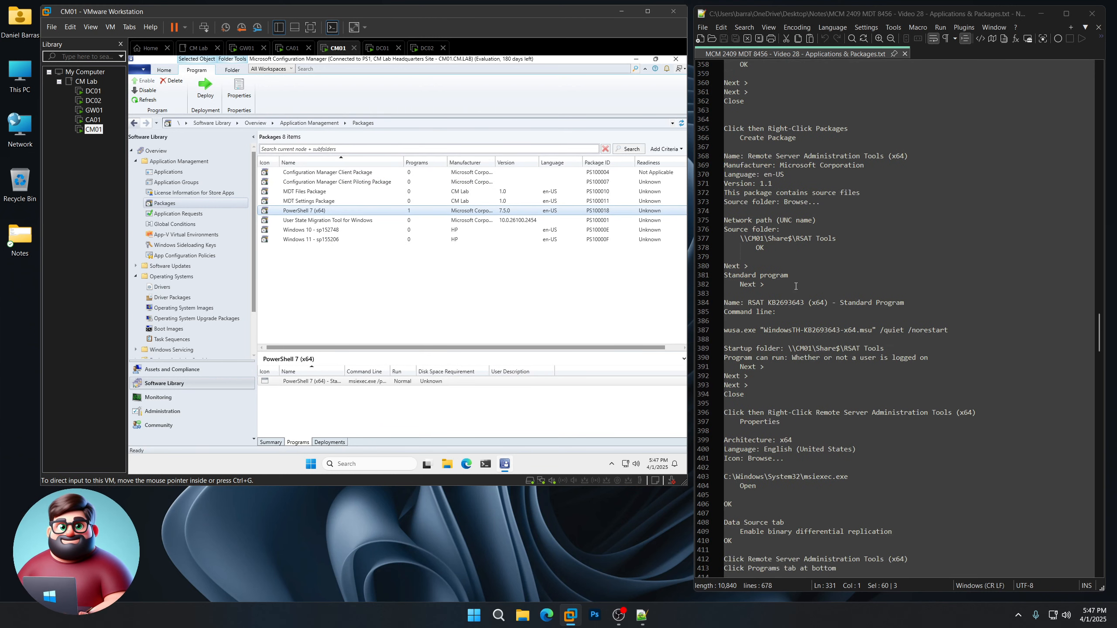
{"action": "left_click_drag", "start_coordinate": [914, 156], "coordinate": [755, 154]}
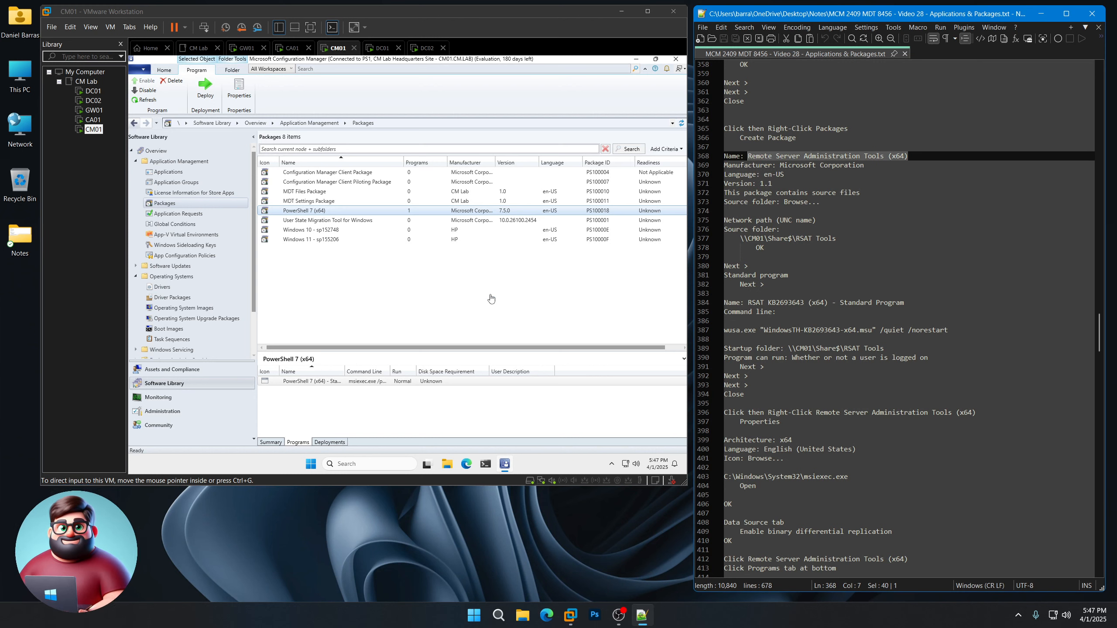
{"action": "left_click", "coordinate": [164, 204]}
{"action": "right_click", "coordinate": [164, 203]}
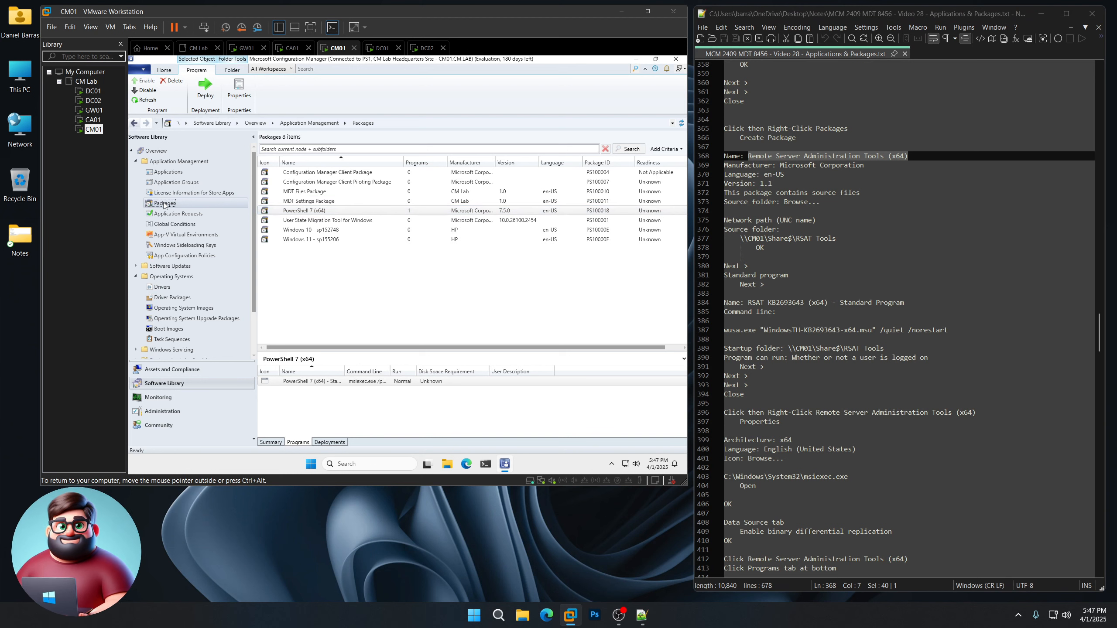
{"action": "left_click", "coordinate": [181, 209]}
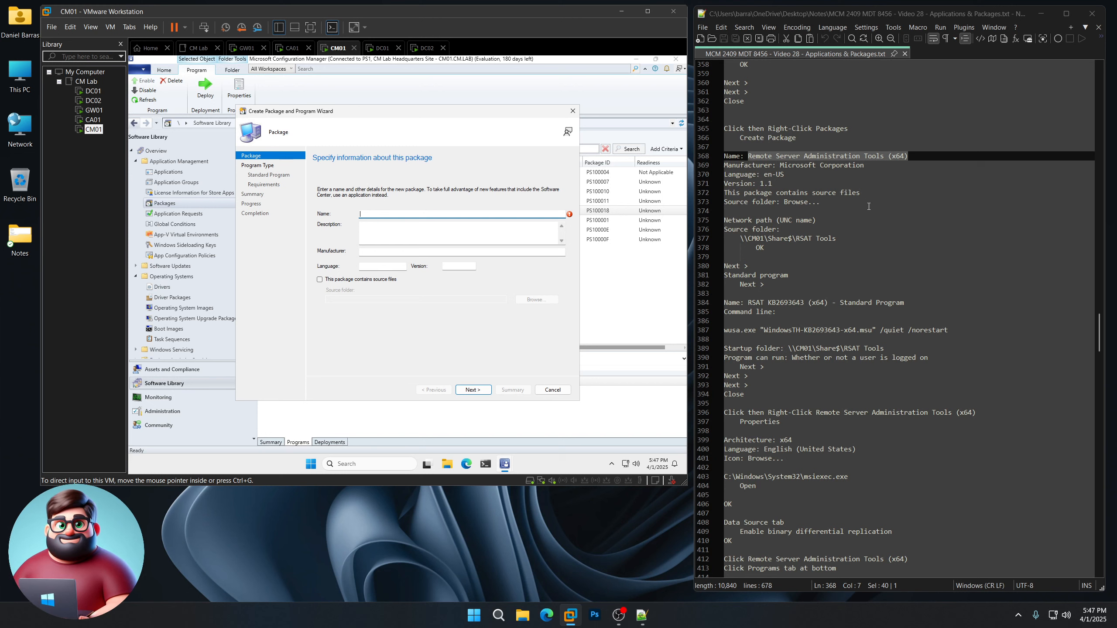
{"action": "left_click_drag", "start_coordinate": [908, 162], "coordinate": [755, 155]}
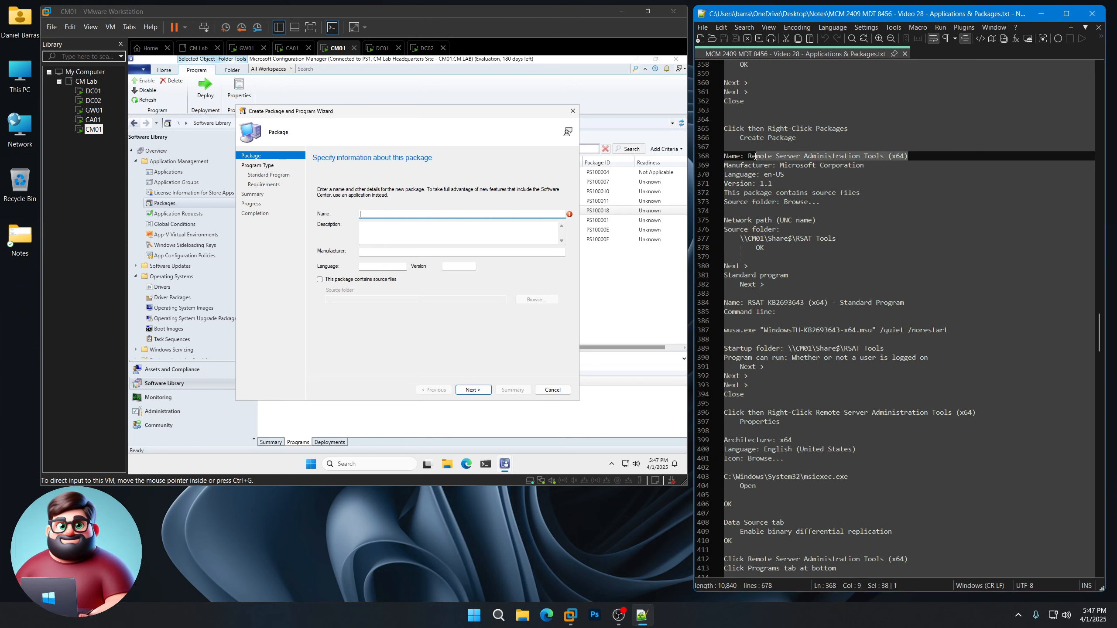
{"action": "right_click", "coordinate": [761, 157]}
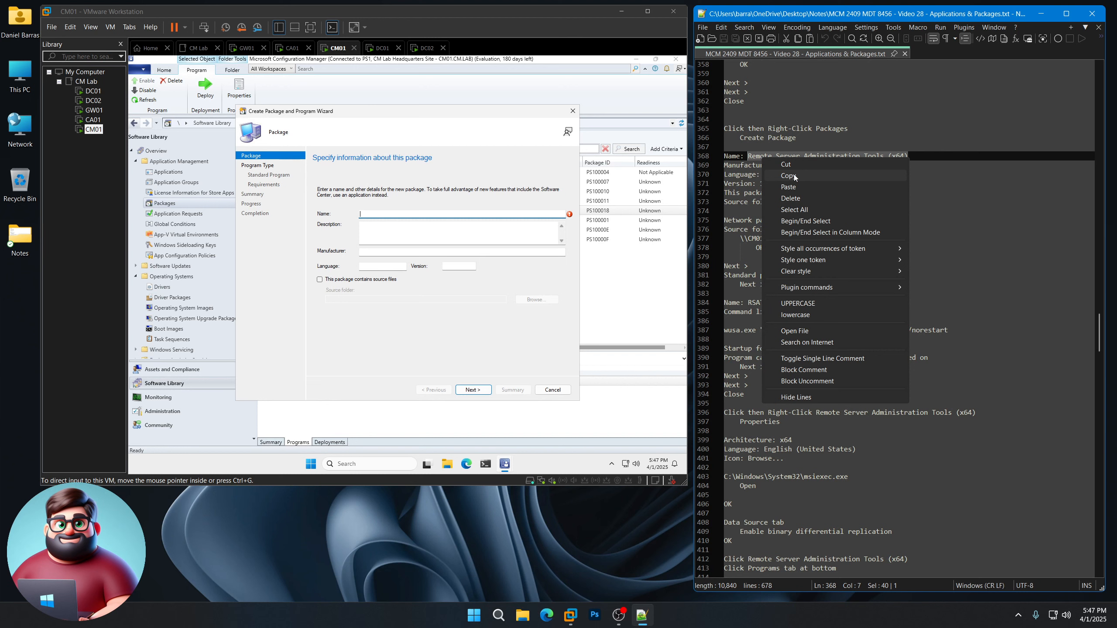
{"action": "left_click", "coordinate": [776, 175]}
{"action": "left_click", "coordinate": [428, 214]}
{"action": "key", "text": "ctrl+v"}
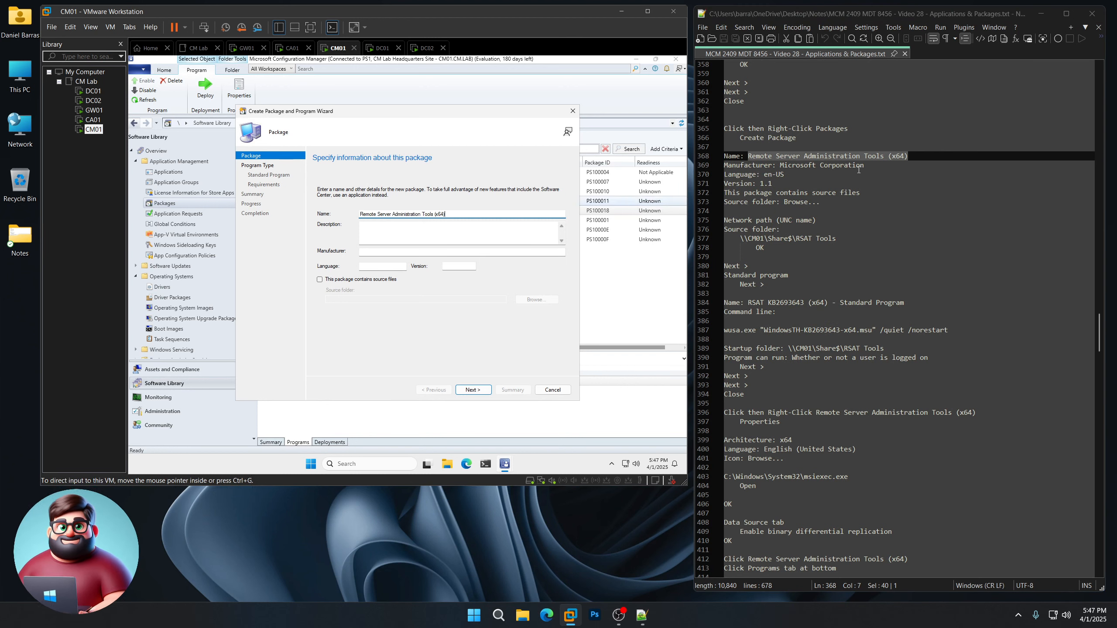
Set the new package's manufacturer to Microsoft Corporation, its language to en-US and its version to 1.1
{"action": "left_click_drag", "start_coordinate": [864, 166], "coordinate": [782, 165]}
{"action": "right_click", "coordinate": [791, 169]}
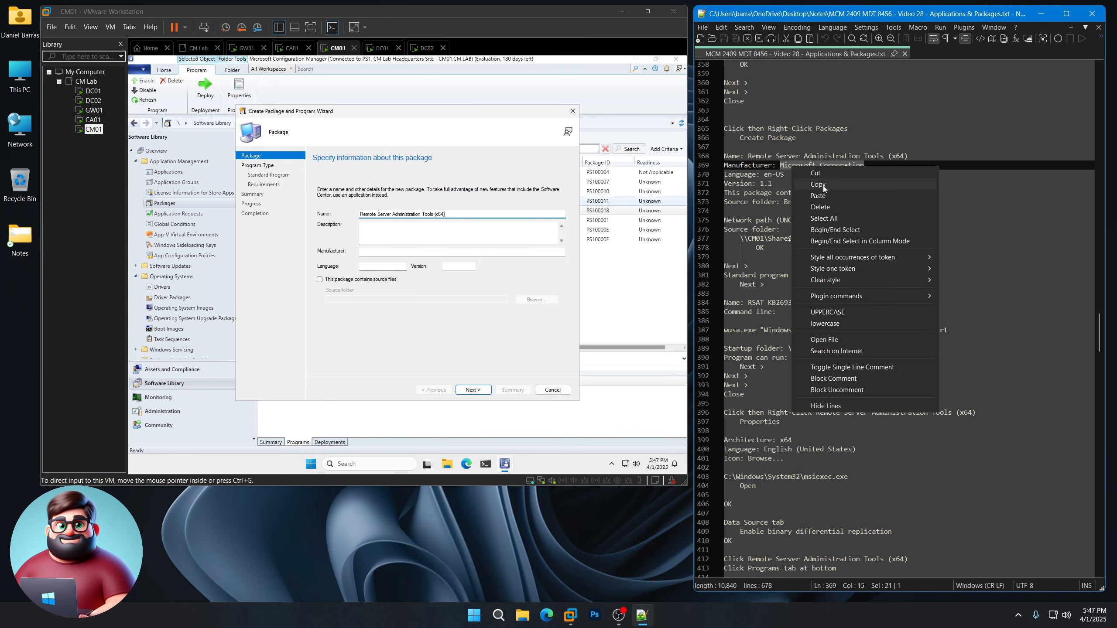
{"action": "left_click", "coordinate": [823, 186]}
{"action": "left_click", "coordinate": [382, 253]}
{"action": "key", "text": "ctrl+v"}
{"action": "left_click", "coordinate": [381, 265]}
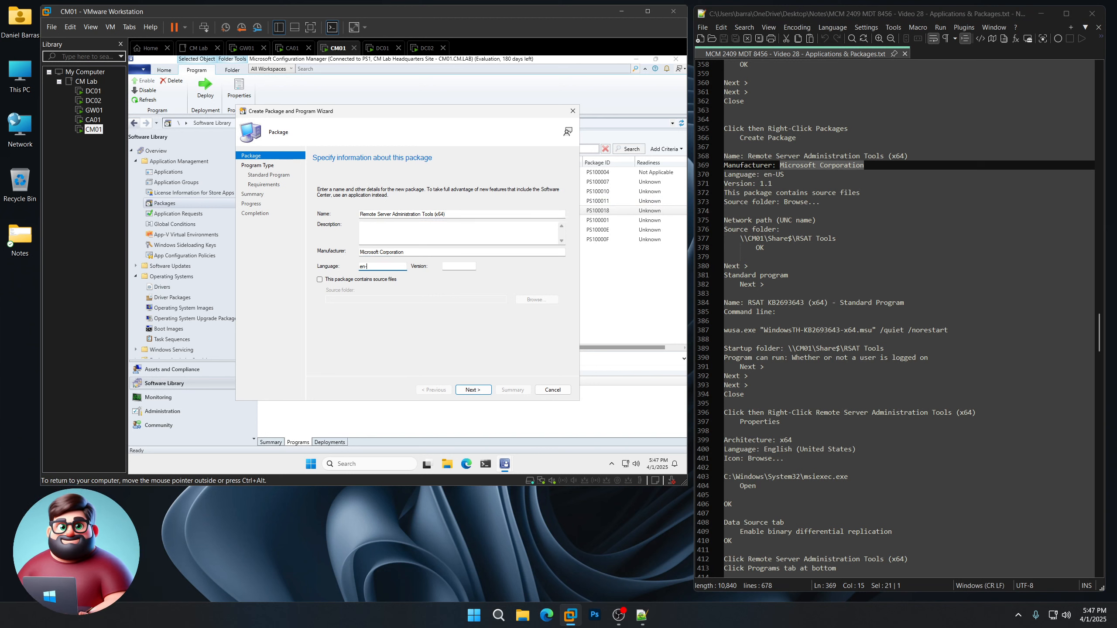
{"action": "key", "text": "Tab"}
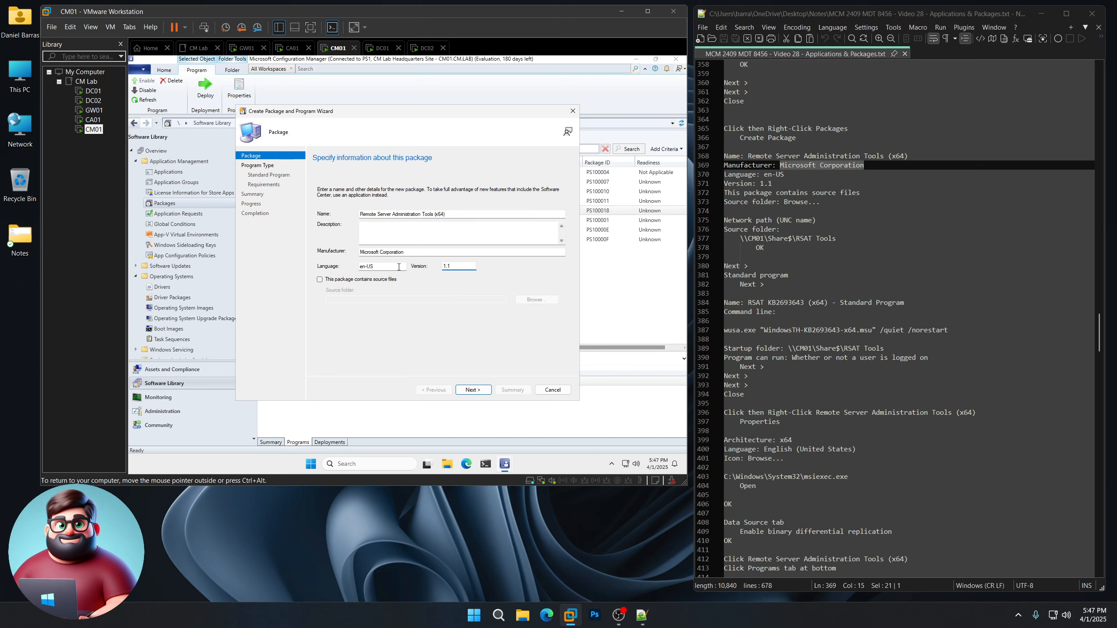
Mark the package as containing source files and use the network path \\CM01\Share$\RSAT Tools as its source folder
{"action": "left_click", "coordinate": [359, 283]}
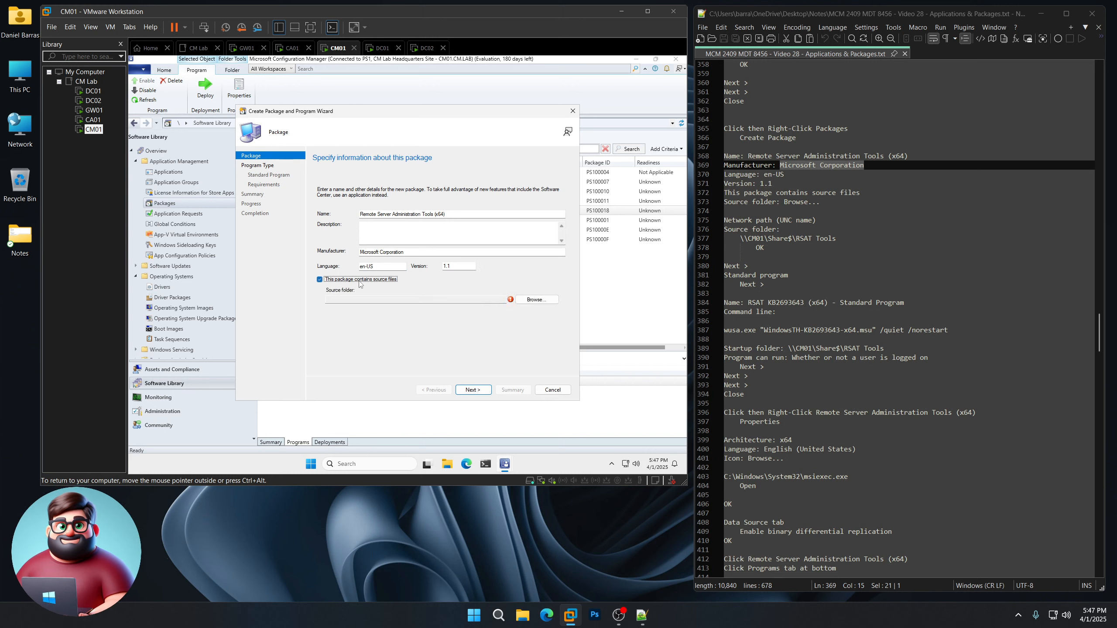
{"action": "left_click", "coordinate": [551, 303]}
{"action": "left_click_drag", "start_coordinate": [843, 238], "coordinate": [741, 238]}
{"action": "right_click", "coordinate": [759, 240]}
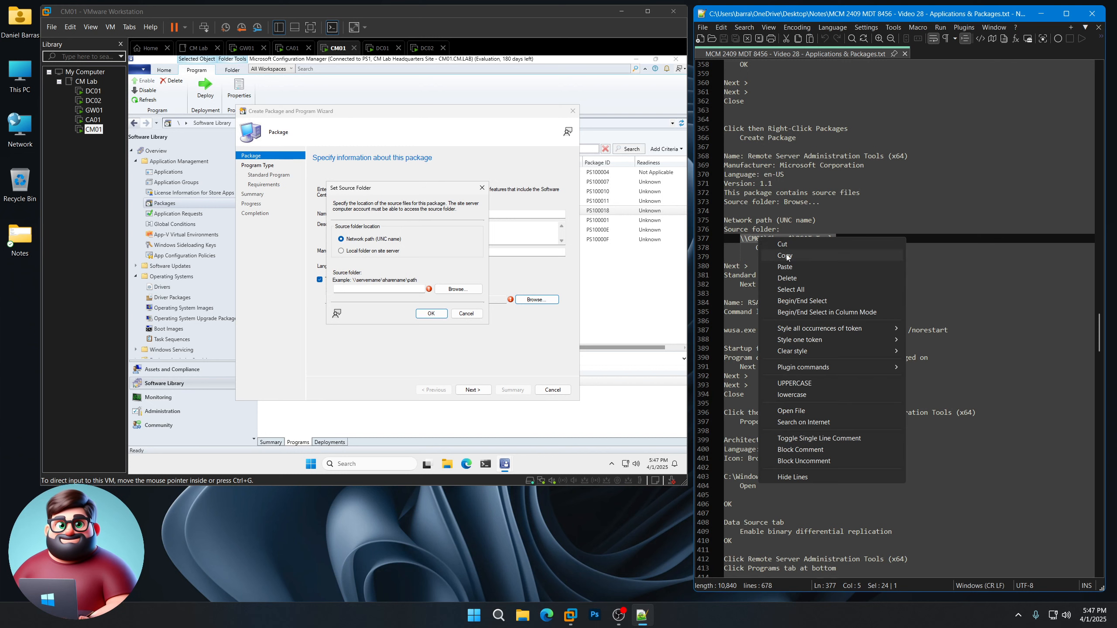
{"action": "left_click", "coordinate": [792, 256]}
{"action": "left_click", "coordinate": [391, 291]}
{"action": "key", "text": "ctrl+v"}
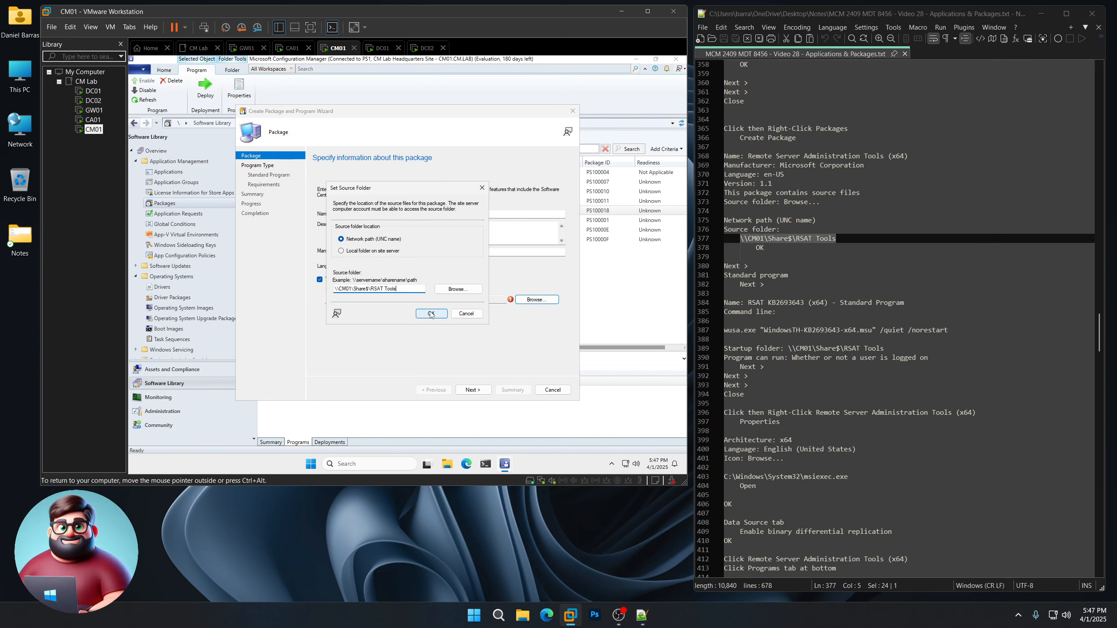
{"action": "left_click", "coordinate": [432, 313]}
{"action": "left_click", "coordinate": [473, 390]}
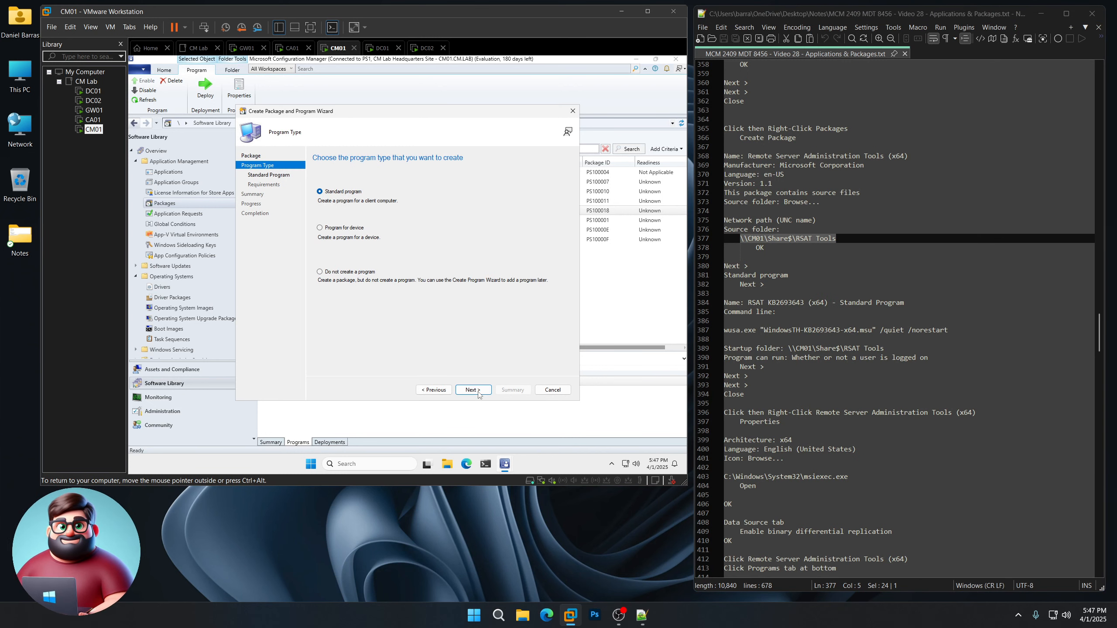
Keep the standard program type and name the program RSAT KB2693643 (x64) - Standard Program
{"action": "left_click", "coordinate": [473, 390]}
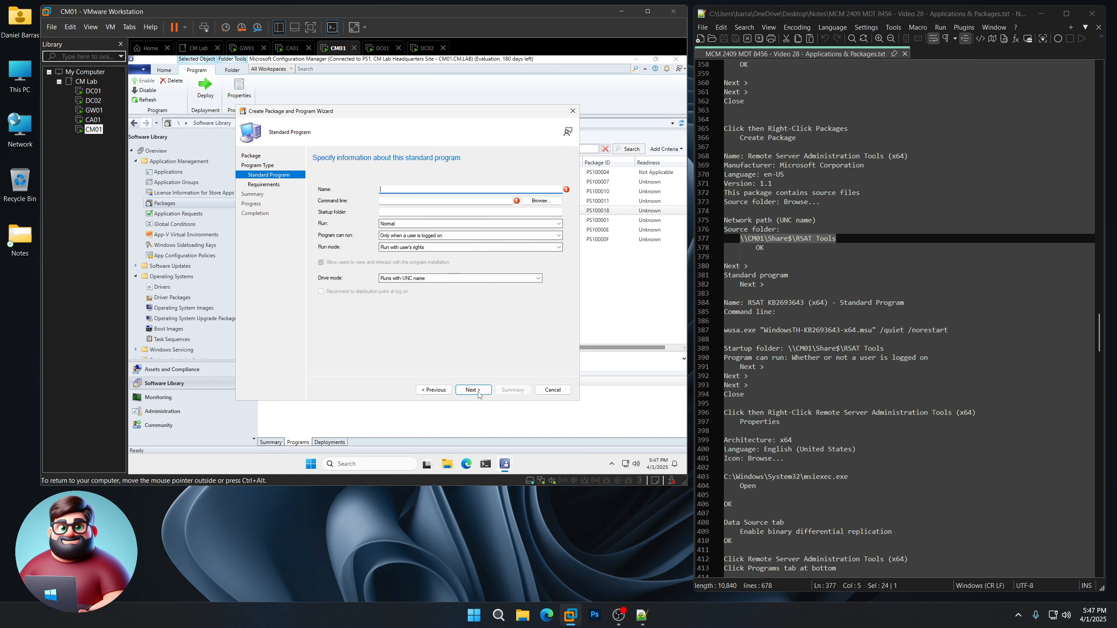
{"action": "left_click_drag", "start_coordinate": [912, 304], "coordinate": [749, 303]}
{"action": "right_click", "coordinate": [775, 308]}
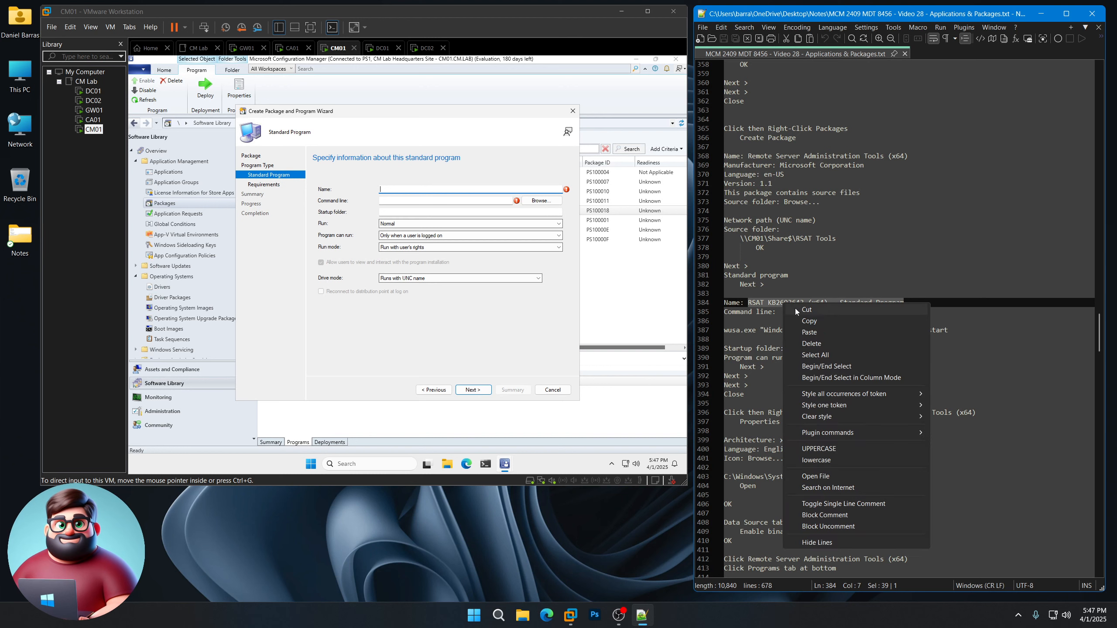
{"action": "left_click", "coordinate": [810, 326]}
{"action": "left_click", "coordinate": [416, 189]}
{"action": "key", "text": "ctrl+v"}
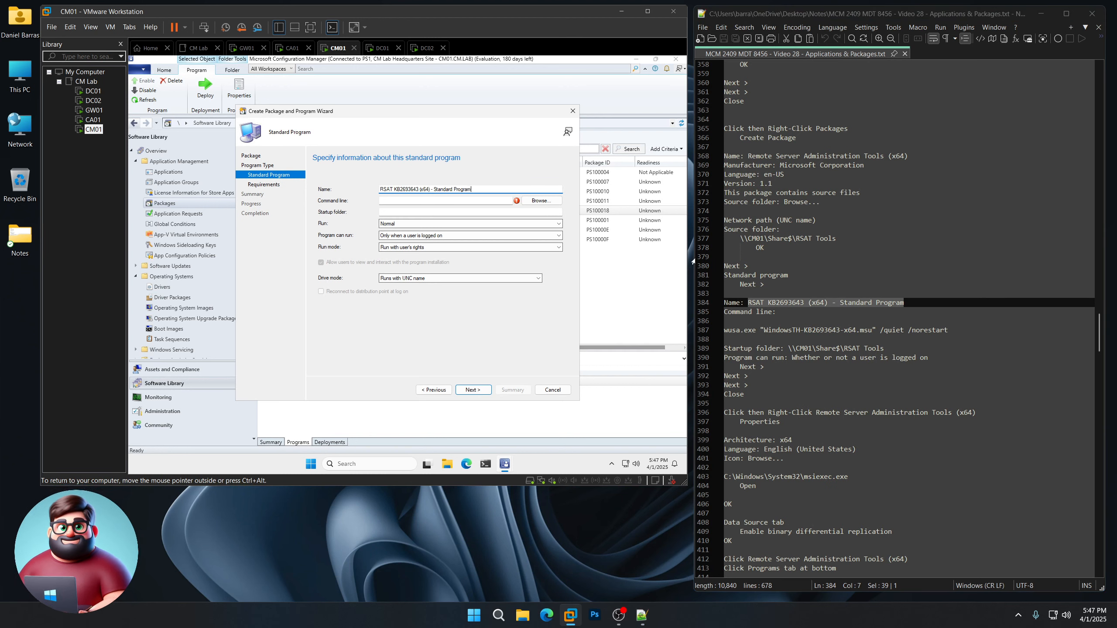
Set the program's command line to wusa.exe "WindowsTH-KB2693643-x64.msu" /quiet /norestart, copied from the notes
{"action": "left_click_drag", "start_coordinate": [951, 330], "coordinate": [724, 330]}
{"action": "right_click", "coordinate": [750, 330]}
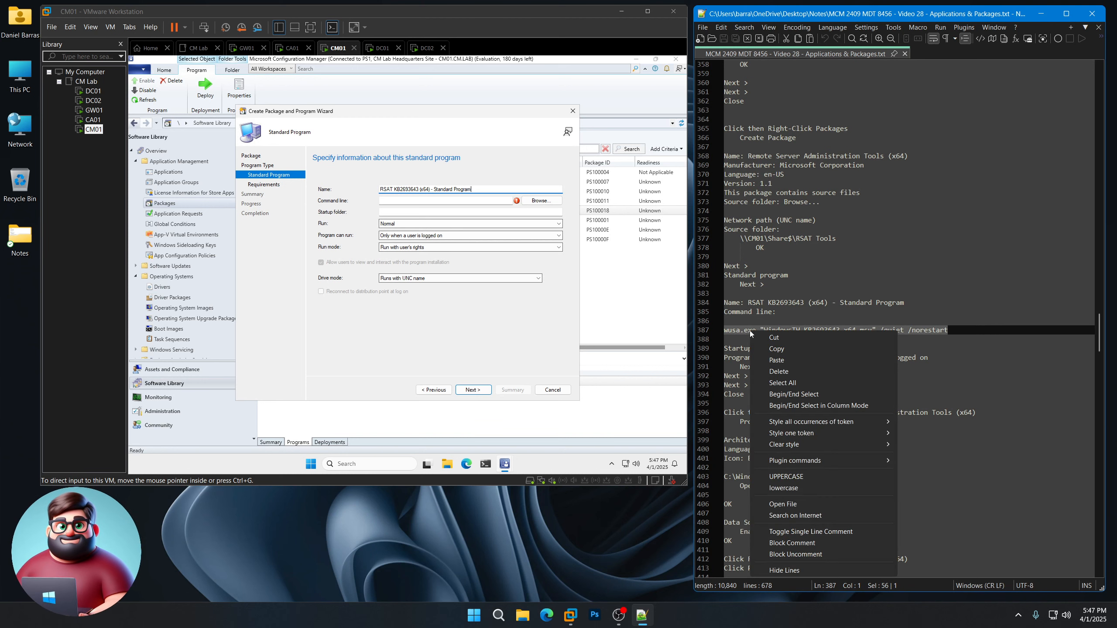
{"action": "left_click", "coordinate": [777, 350]}
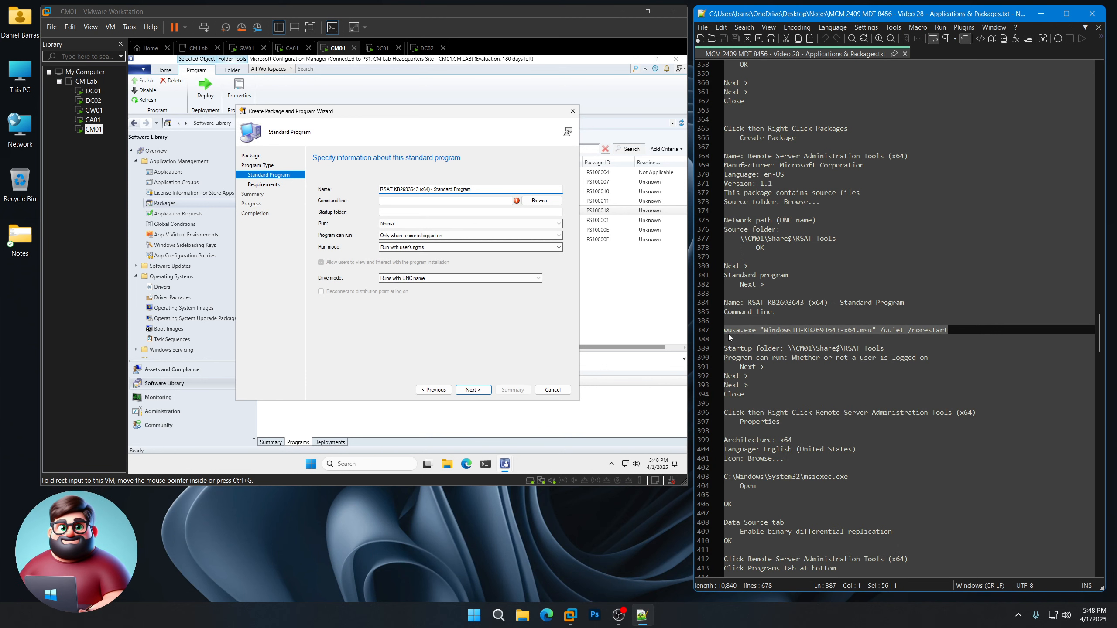
{"action": "left_click", "coordinate": [394, 201]}
{"action": "key", "text": "ctrl+v"}
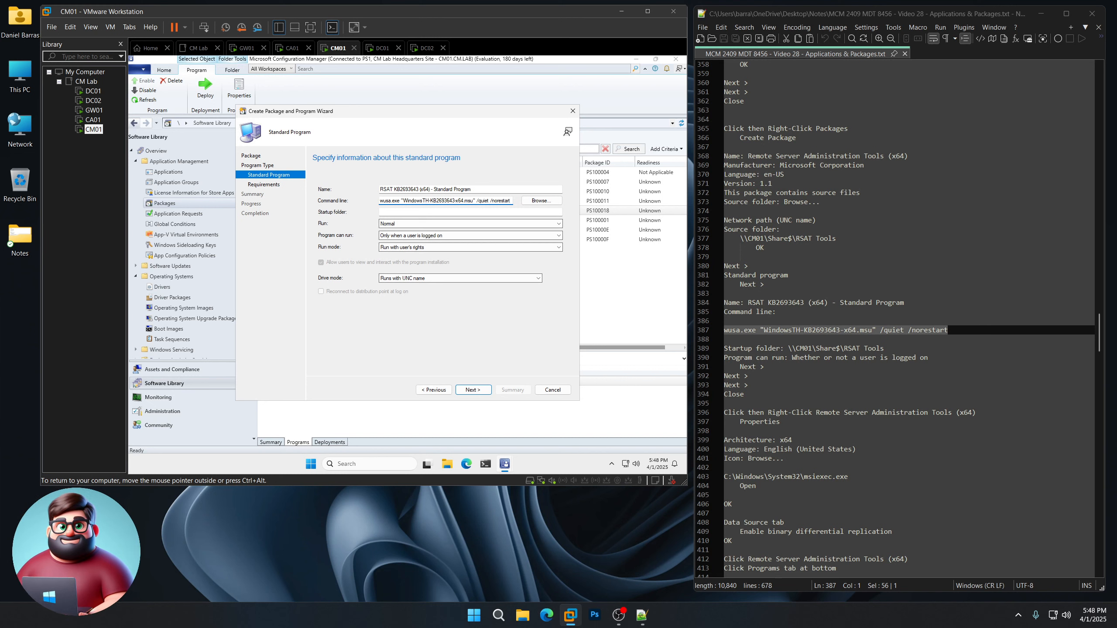
Set the program's startup folder to \\CM01\Share$\RSAT Tools and let it run whether or not a user is logged on
{"action": "left_click_drag", "start_coordinate": [886, 350], "coordinate": [790, 349]}
{"action": "right_click", "coordinate": [791, 352]}
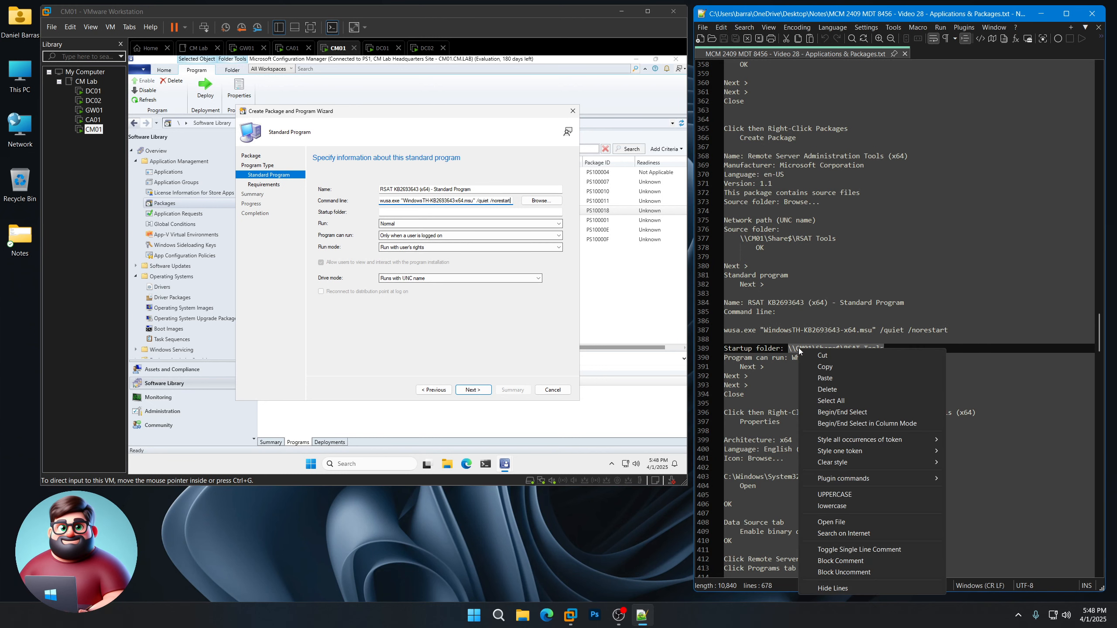
{"action": "left_click", "coordinate": [831, 367]}
{"action": "left_click", "coordinate": [423, 212]}
{"action": "key", "text": "ctrl+v"}
{"action": "left_click", "coordinate": [404, 236]}
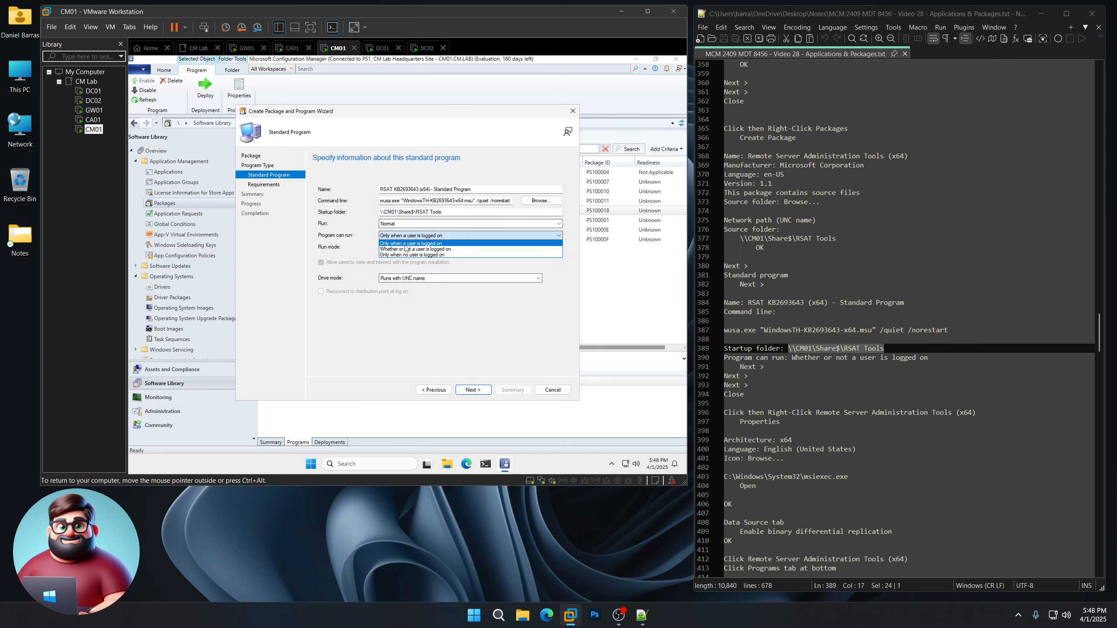
{"action": "left_click", "coordinate": [405, 249]}
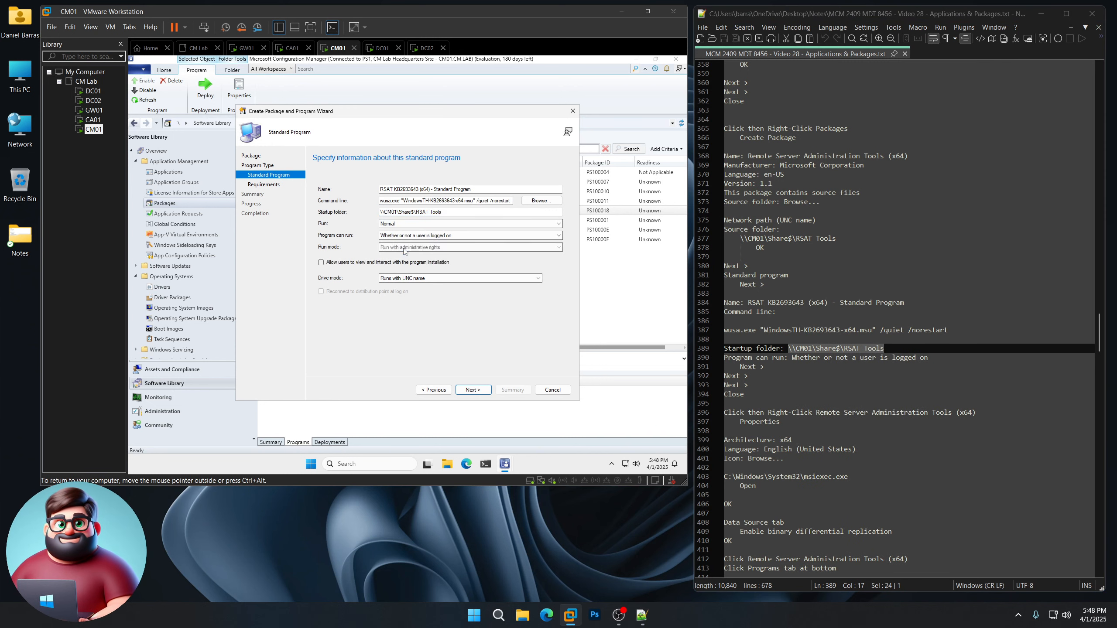
Keep the default requirements, confirm the package settings and complete the package and program creation
{"action": "left_click", "coordinate": [474, 390]}
{"action": "left_click", "coordinate": [476, 391]}
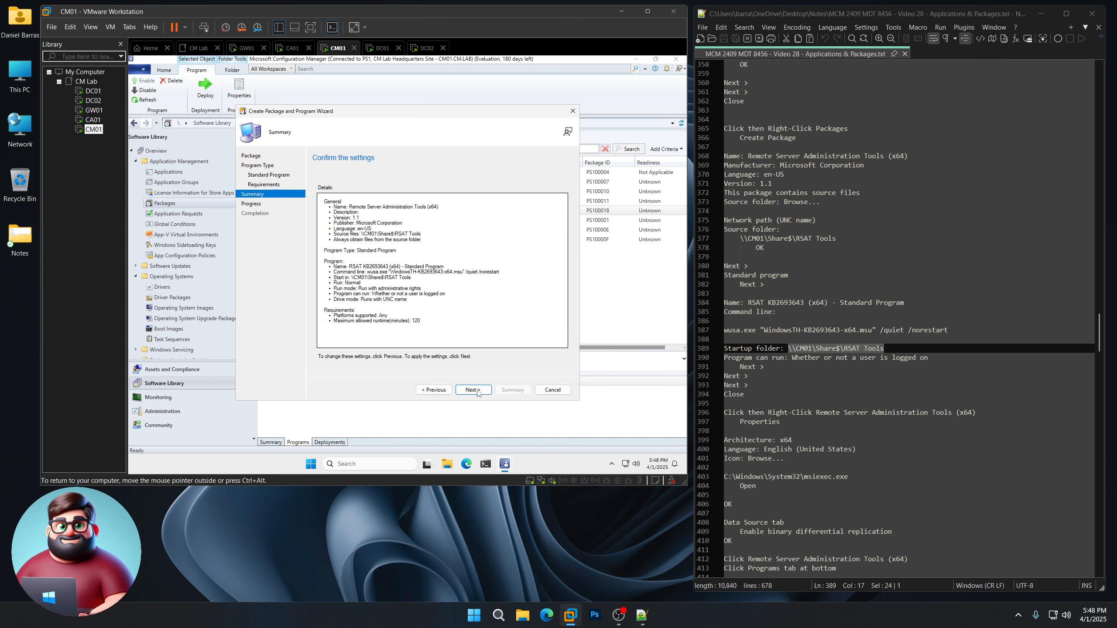
{"action": "left_click", "coordinate": [473, 390]}
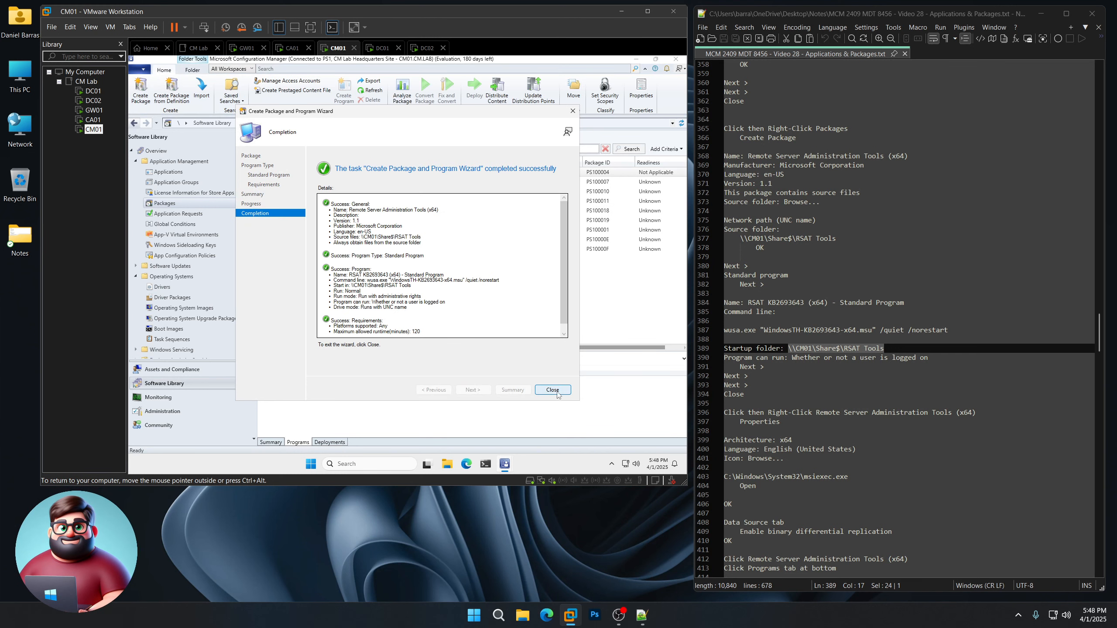
{"action": "left_click", "coordinate": [552, 390]}
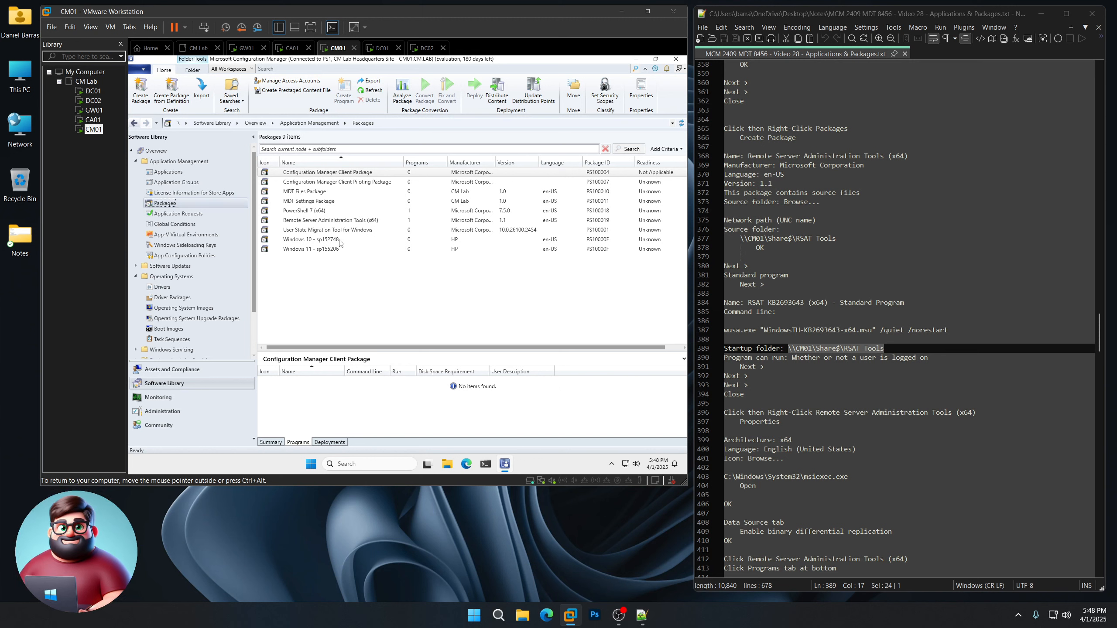
Set the Remote Server Administration Tools (x64) package's architecture to x64 and its language to English (United States)
{"action": "left_click", "coordinate": [358, 221]}
{"action": "right_click", "coordinate": [358, 222]}
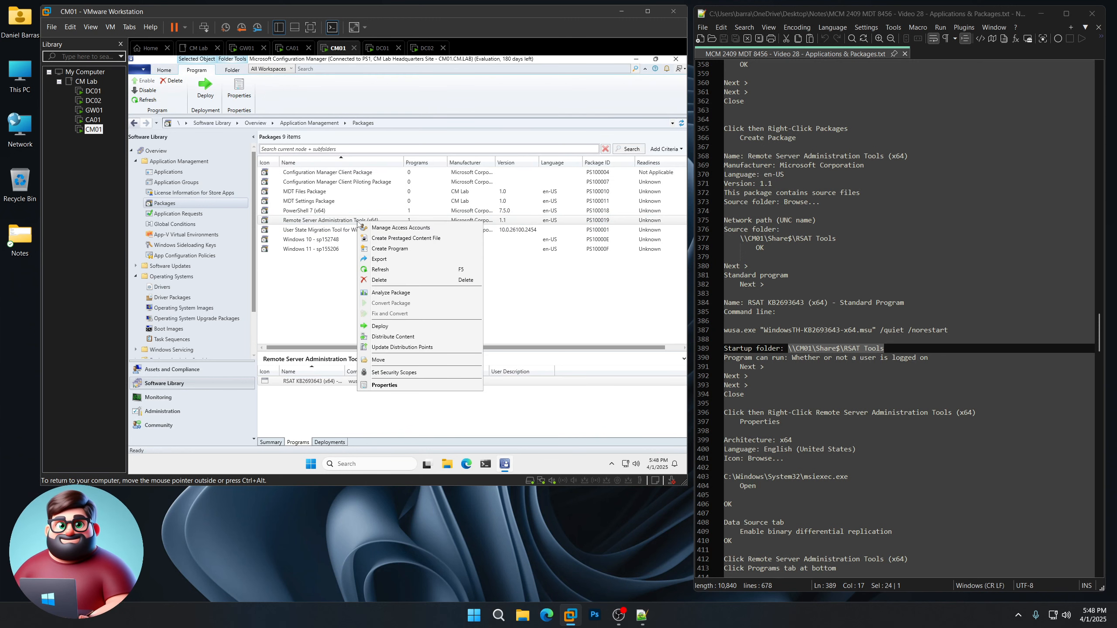
{"action": "left_click", "coordinate": [382, 386]}
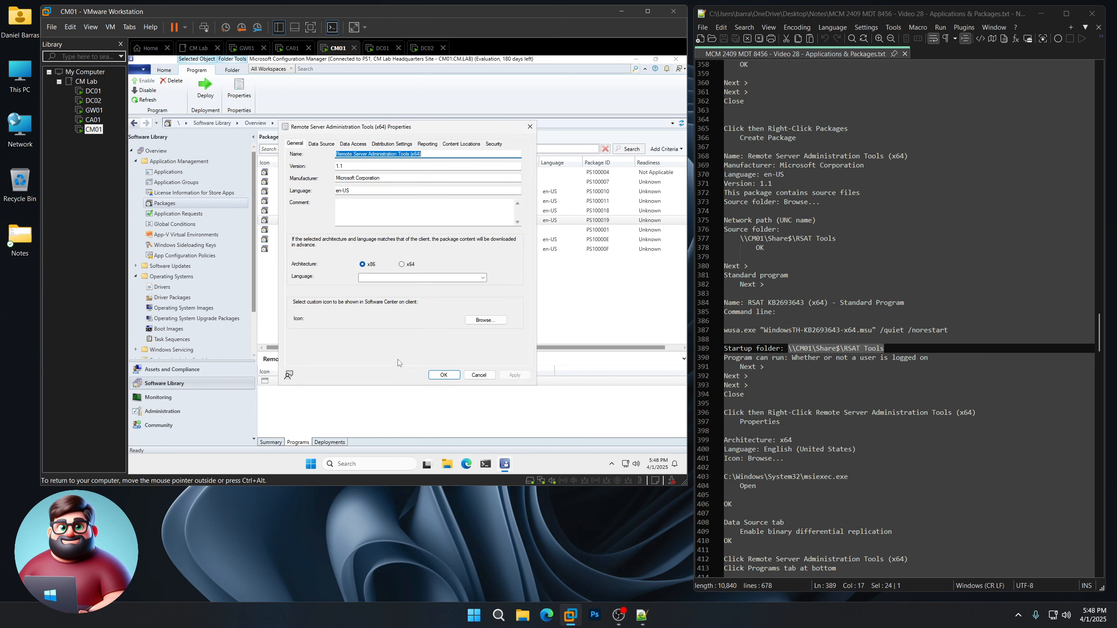
{"action": "left_click", "coordinate": [402, 265]}
{"action": "left_click", "coordinate": [479, 278]}
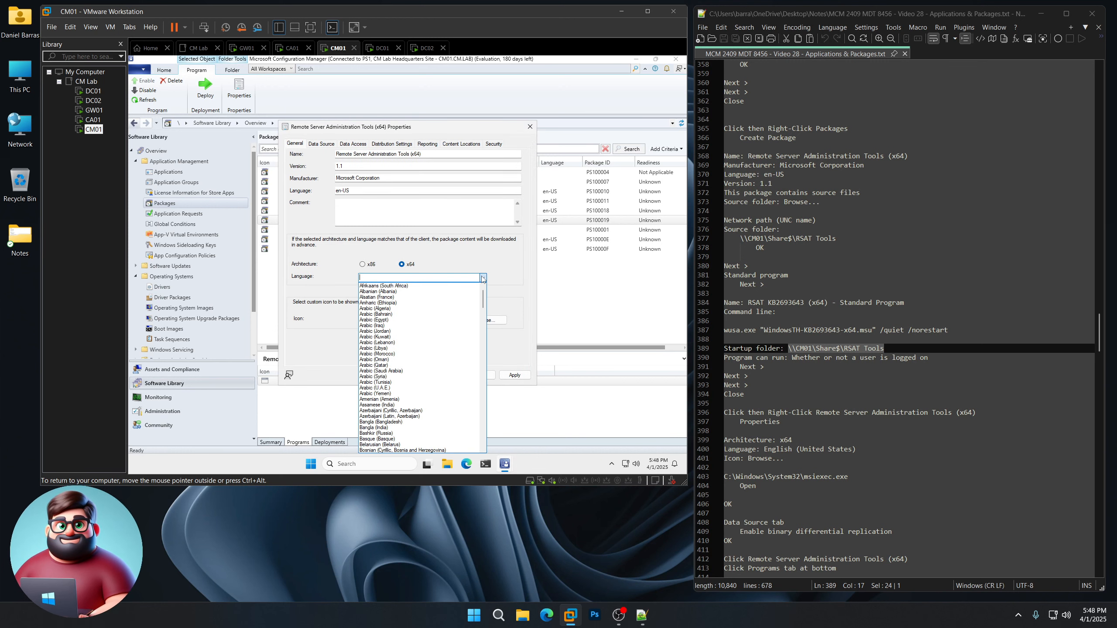
{"action": "scroll", "coordinate": [438, 378], "scroll_direction": "down", "scroll_amount": 9}
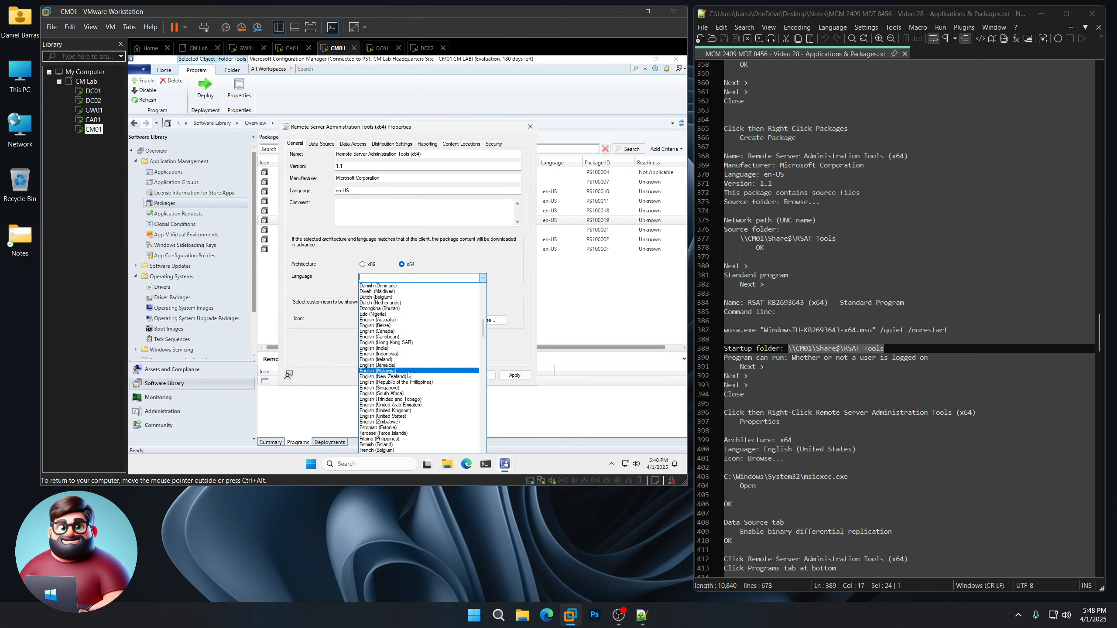
{"action": "left_click", "coordinate": [404, 416]}
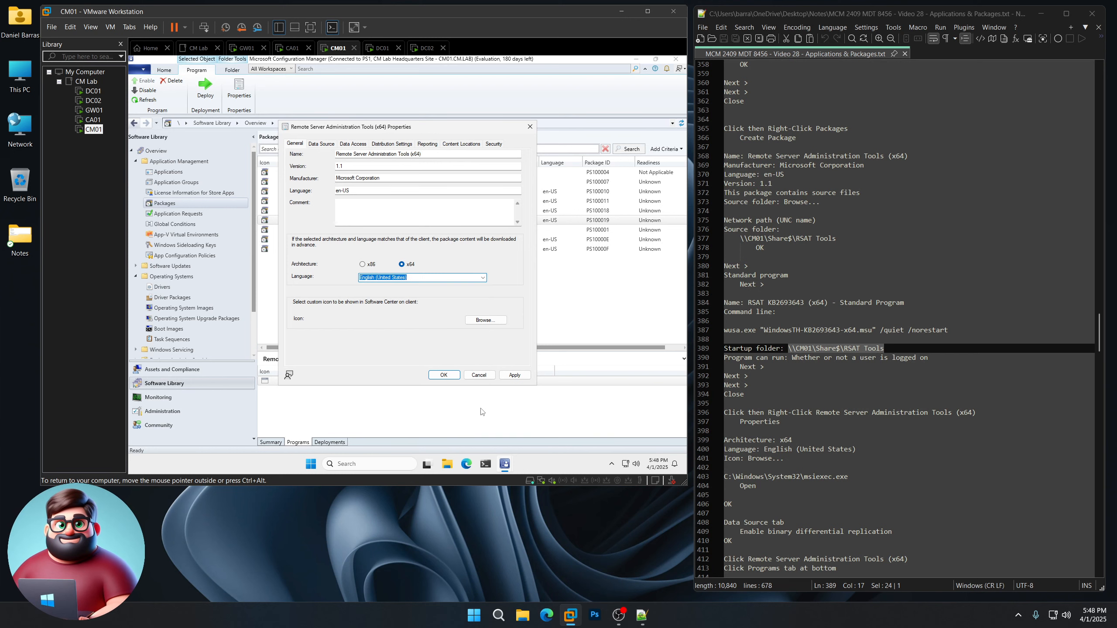
Use the icon from C:\Windows\System32\msiexec.exe, enable binary differential replication in the data source settings, and save the package properties
{"action": "scroll", "coordinate": [839, 367], "scroll_direction": "down", "scroll_amount": 9}
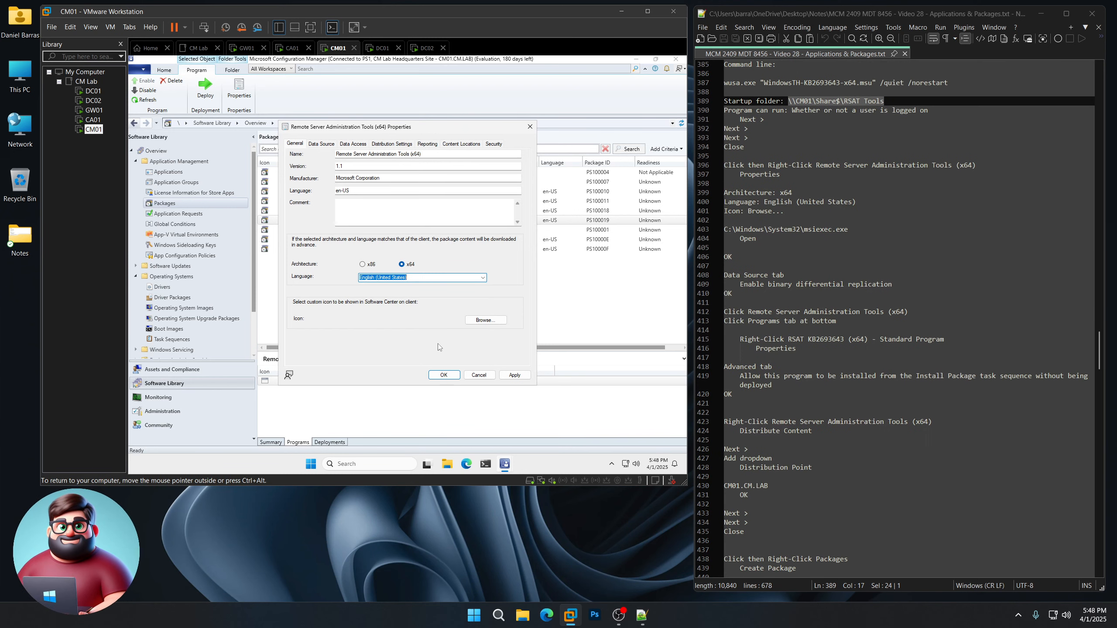
{"action": "left_click", "coordinate": [496, 319]}
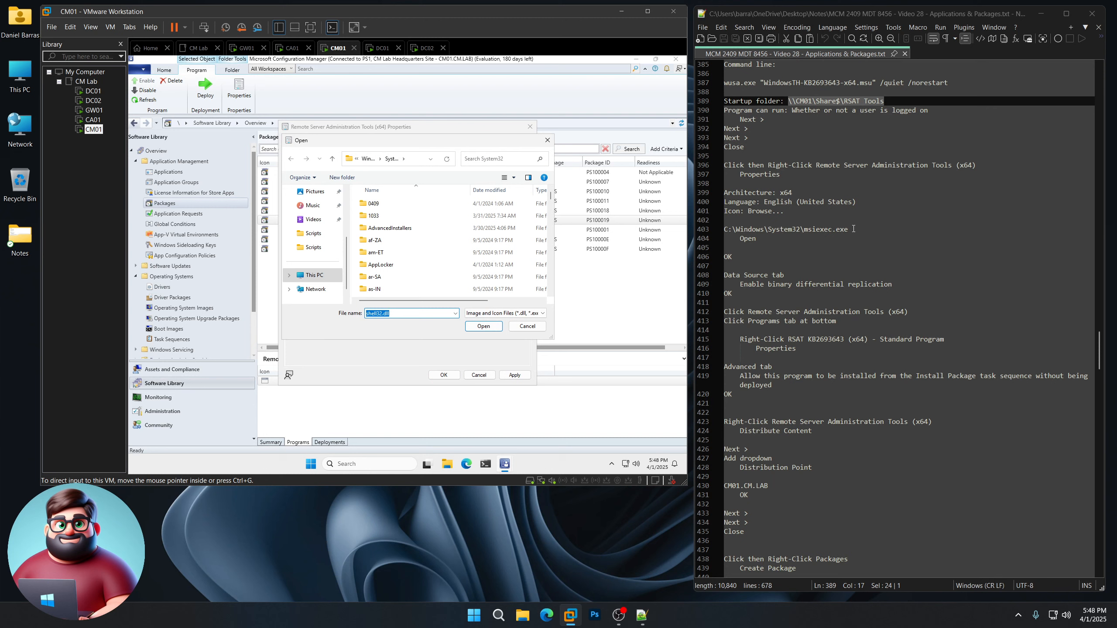
{"action": "left_click_drag", "start_coordinate": [849, 229], "coordinate": [724, 229]}
{"action": "right_click", "coordinate": [753, 226]}
{"action": "left_click", "coordinate": [781, 244]}
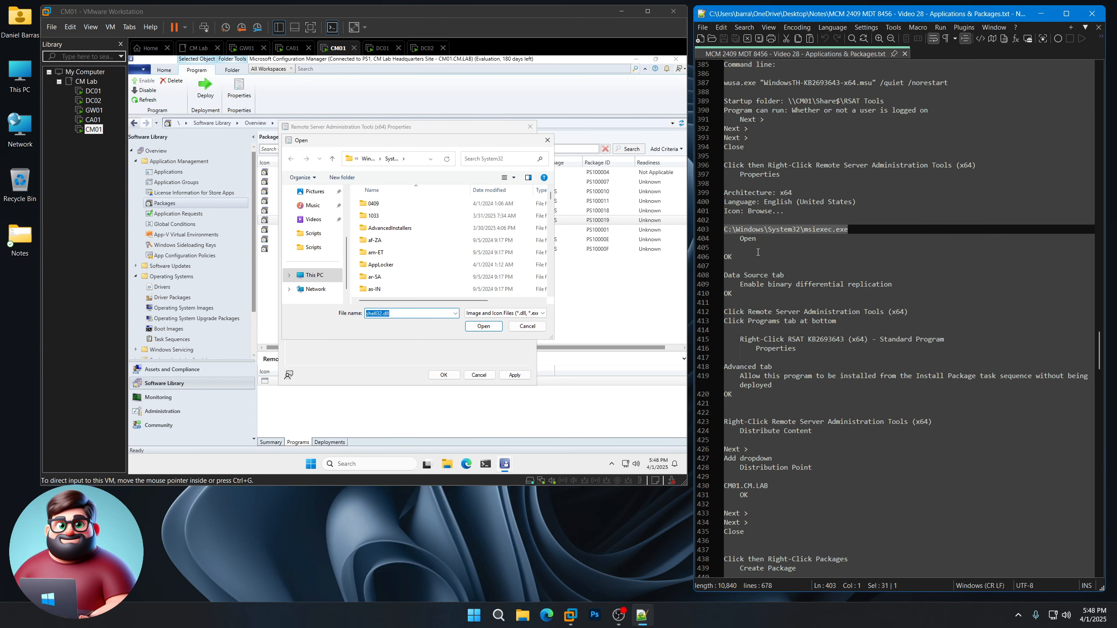
{"action": "left_click", "coordinate": [366, 338]}
{"action": "key", "text": "ctrl+v"}
{"action": "left_click", "coordinate": [483, 326]}
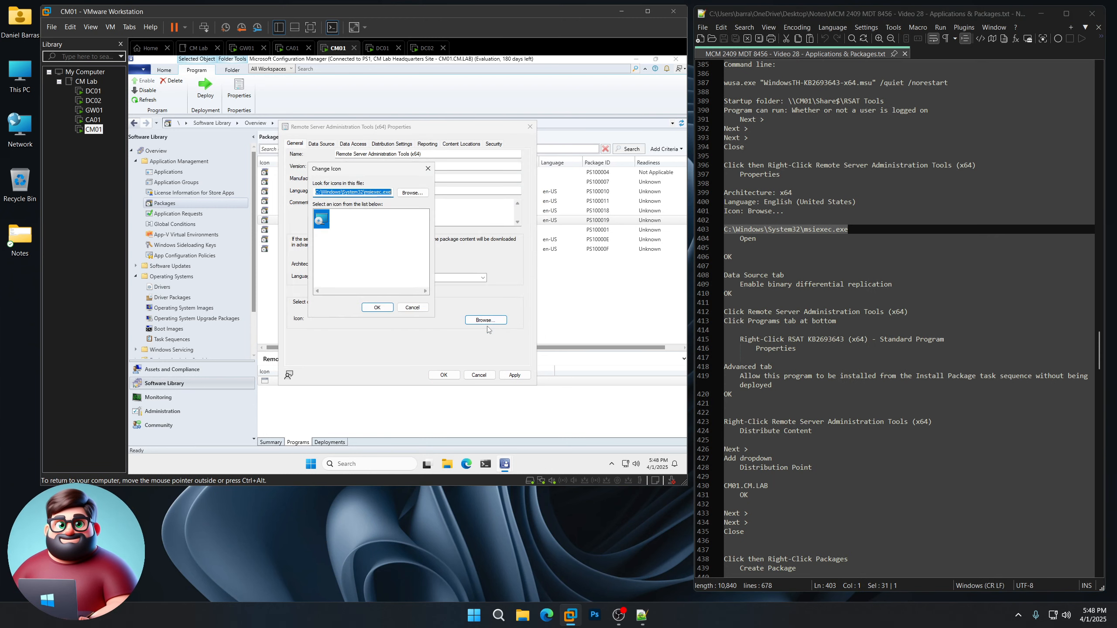
{"action": "left_click", "coordinate": [383, 310]}
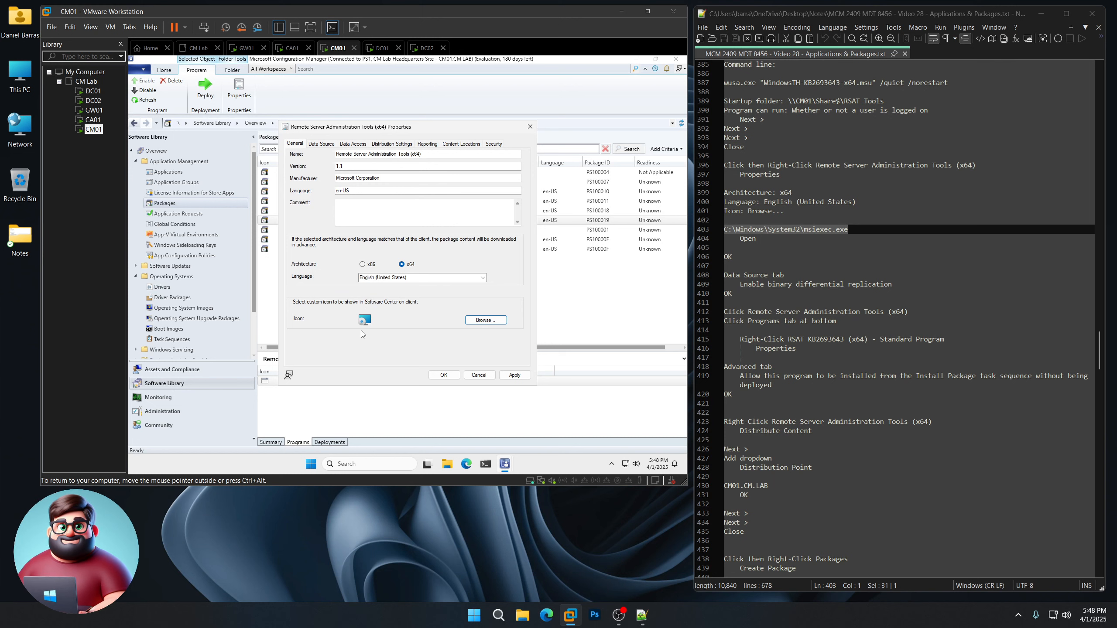
{"action": "left_click", "coordinate": [324, 144]}
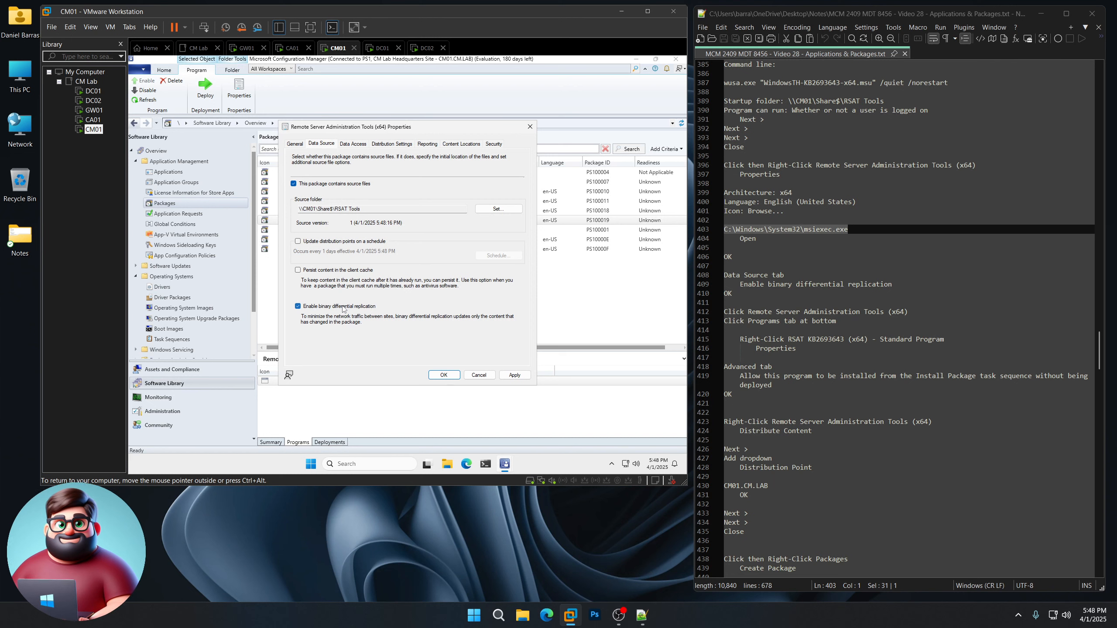
{"action": "left_click", "coordinate": [443, 375]}
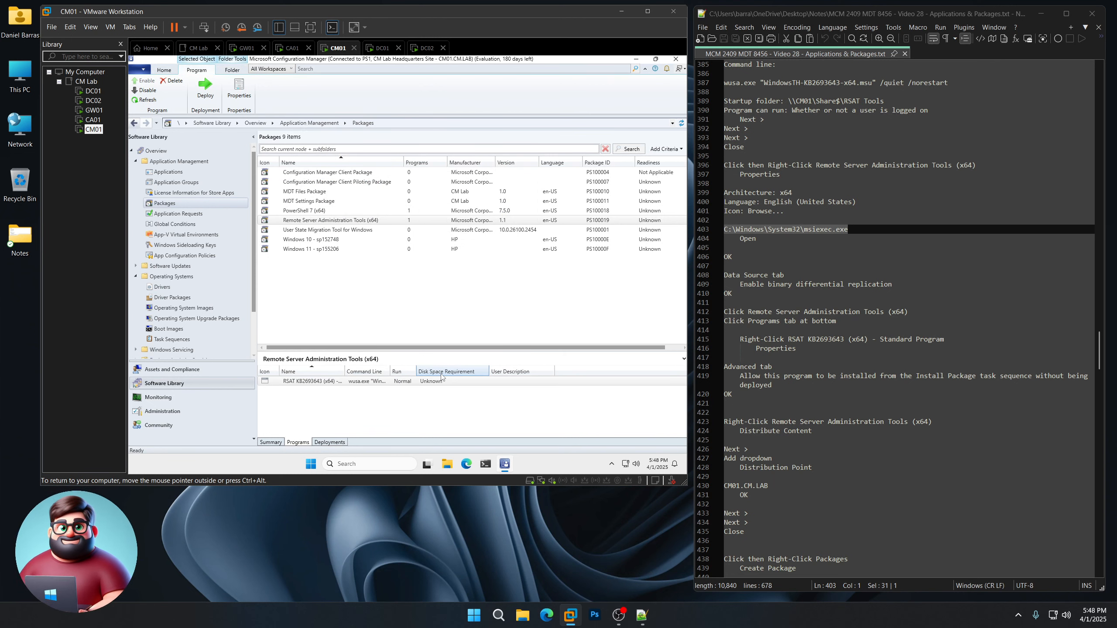
Allow the RSAT KB2693643 (x64) standard program to be installed from the Install Package task sequence without being deployed
{"action": "left_click", "coordinate": [326, 223]}
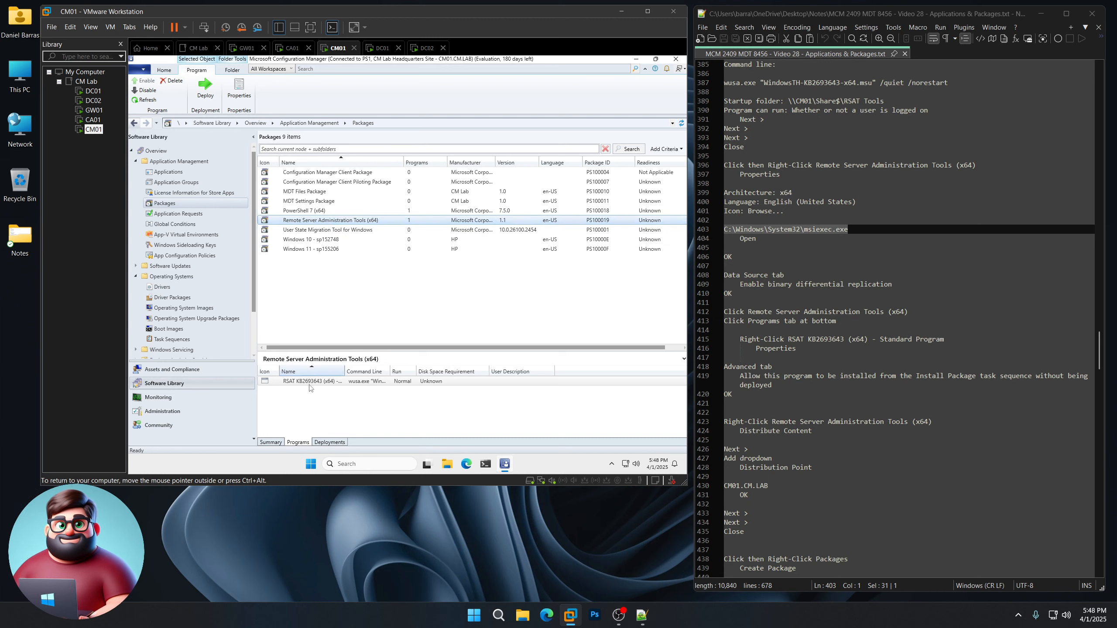
{"action": "left_click", "coordinate": [298, 442]}
{"action": "left_click", "coordinate": [322, 383]}
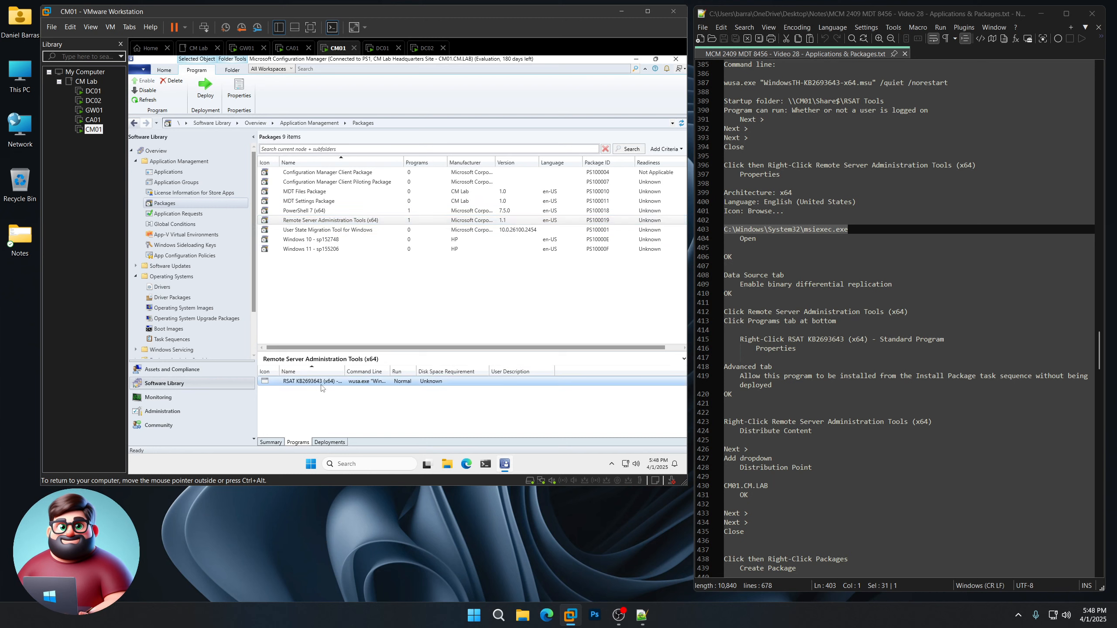
{"action": "right_click", "coordinate": [322, 384]}
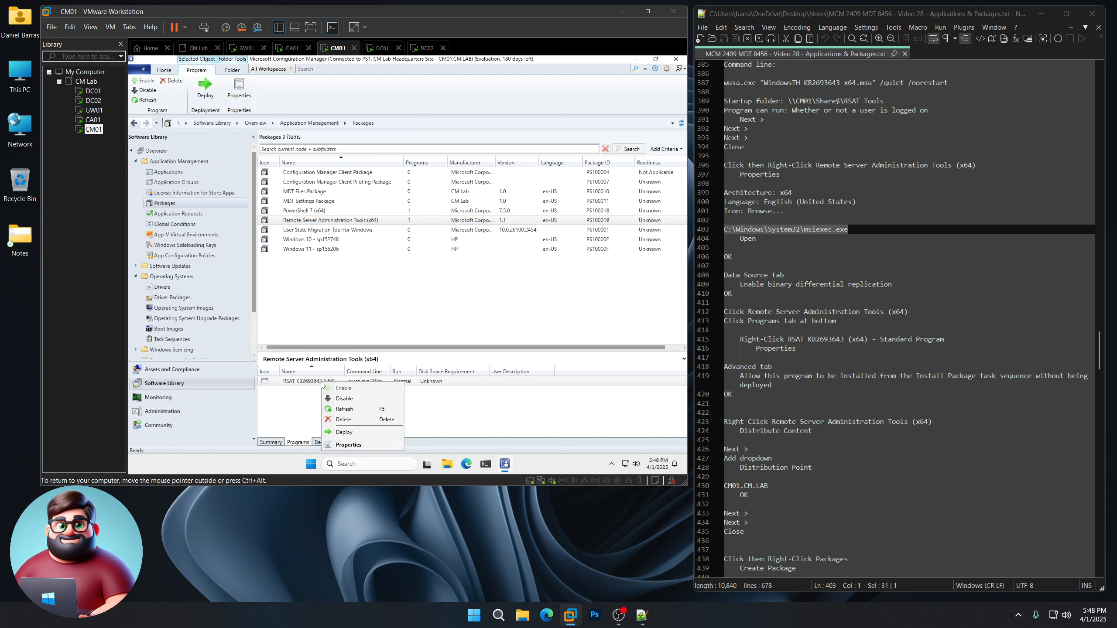
{"action": "left_click", "coordinate": [348, 445]}
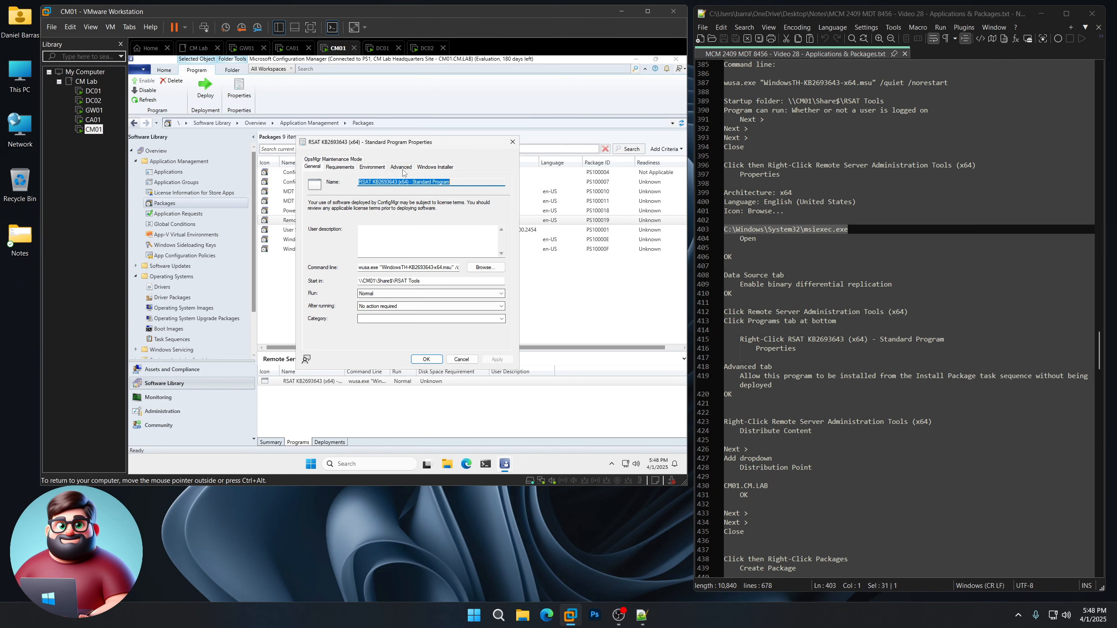
{"action": "left_click", "coordinate": [405, 168]}
{"action": "left_click", "coordinate": [311, 317]}
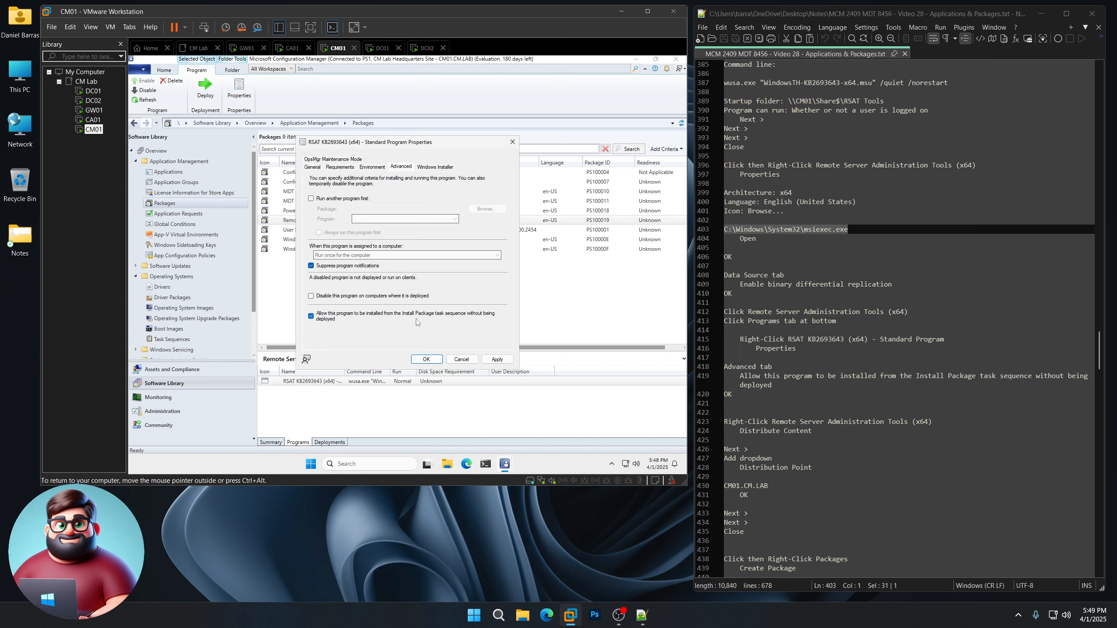
{"action": "left_click", "coordinate": [426, 359]}
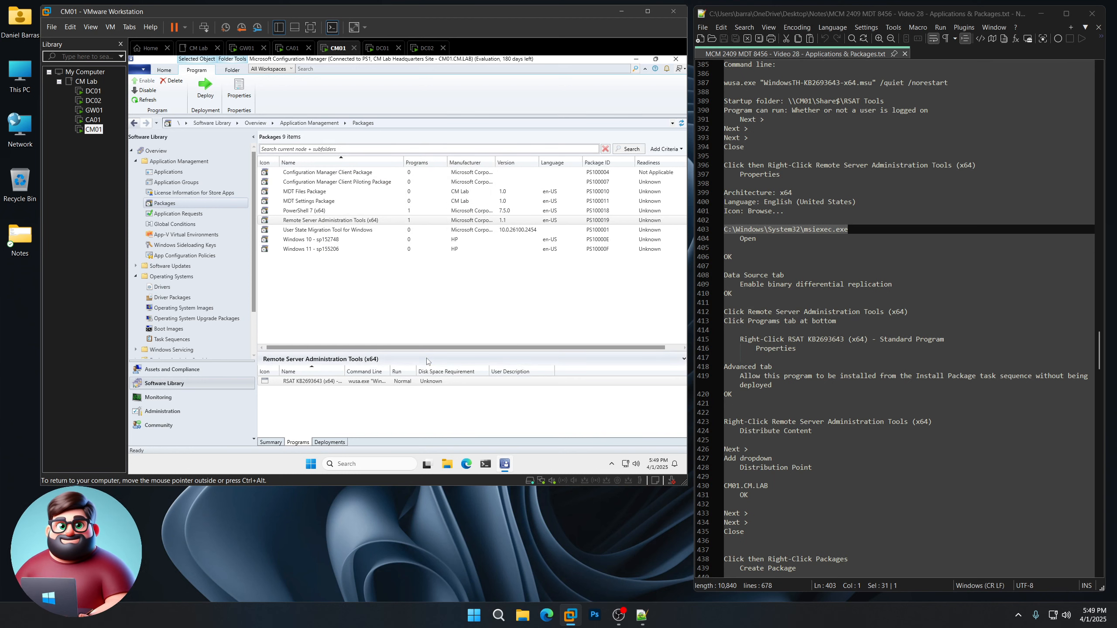
Distribute the Remote Server Administration Tools (x64) package content to the distribution point CM01.CM.LAB
{"action": "right_click", "coordinate": [339, 221]}
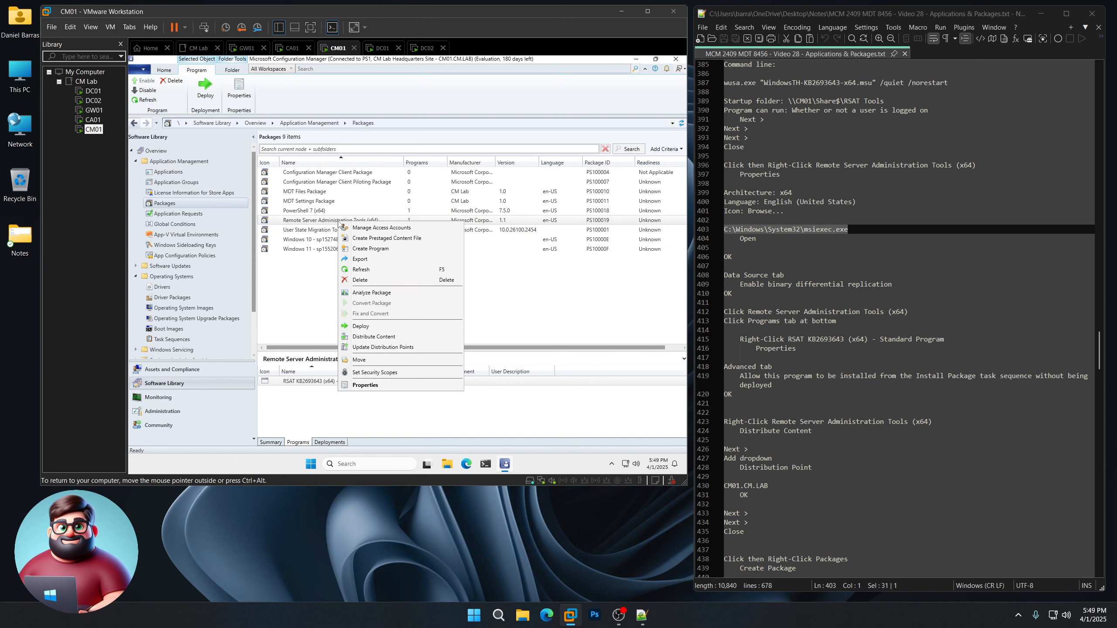
{"action": "left_click", "coordinate": [374, 337]}
{"action": "left_click", "coordinate": [460, 374]}
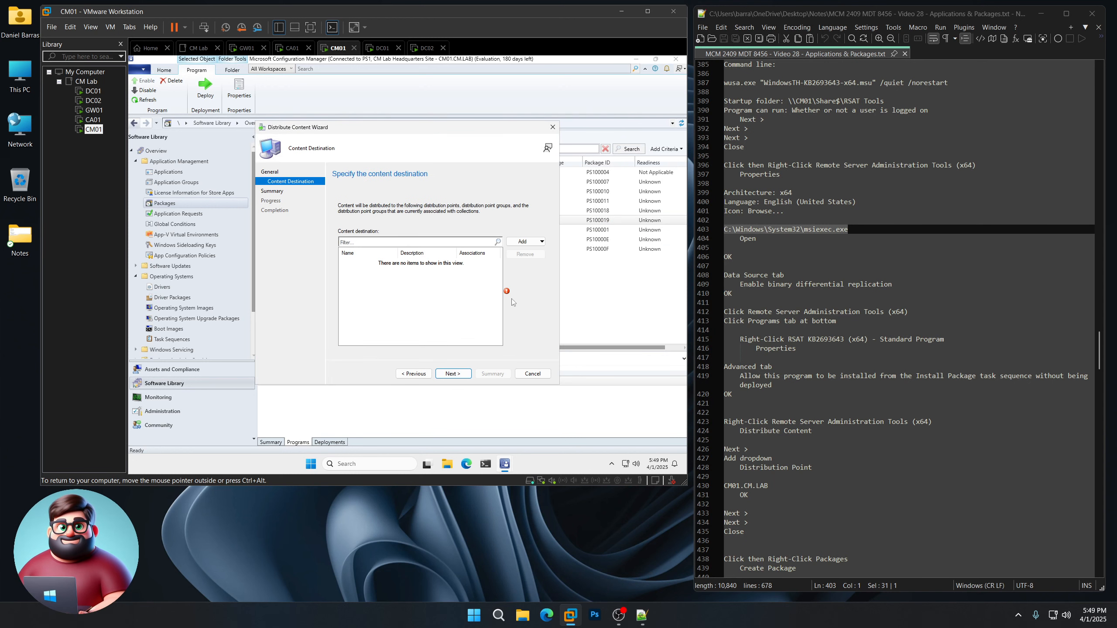
{"action": "left_click", "coordinate": [531, 241]}
{"action": "left_click", "coordinate": [542, 262]}
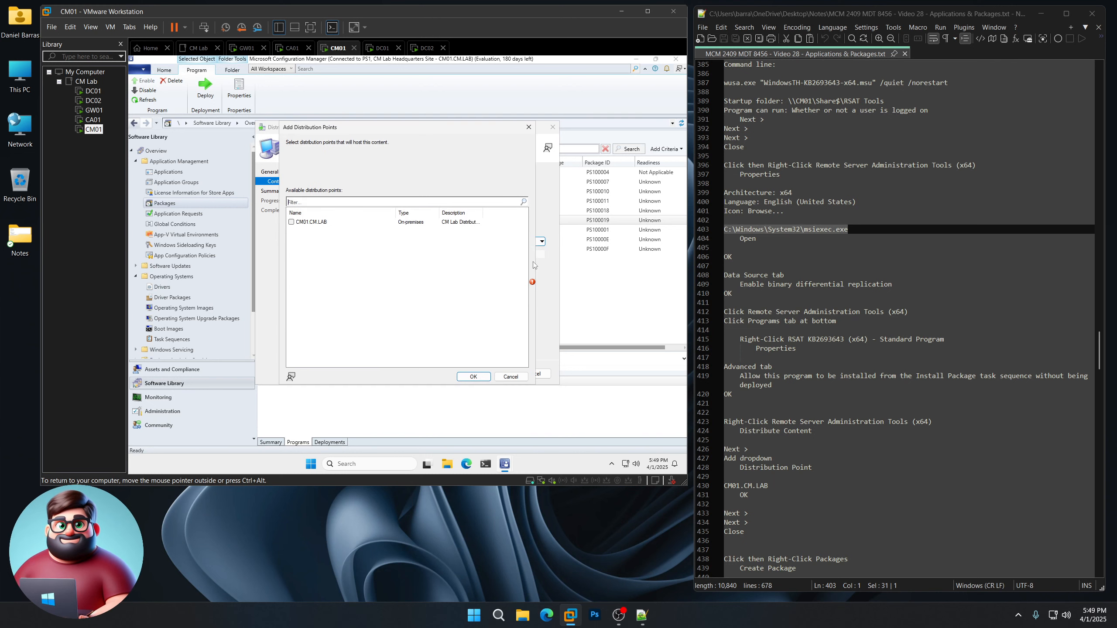
{"action": "left_click", "coordinate": [291, 222]}
{"action": "left_click", "coordinate": [472, 377]}
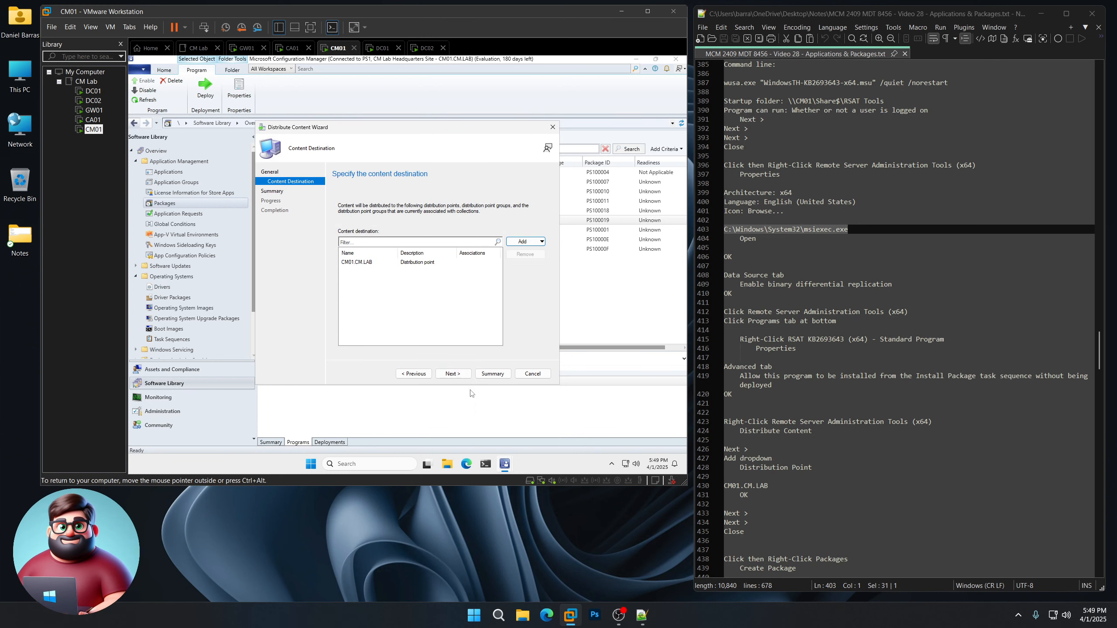
{"action": "left_click", "coordinate": [453, 373]}
{"action": "left_click", "coordinate": [452, 373]}
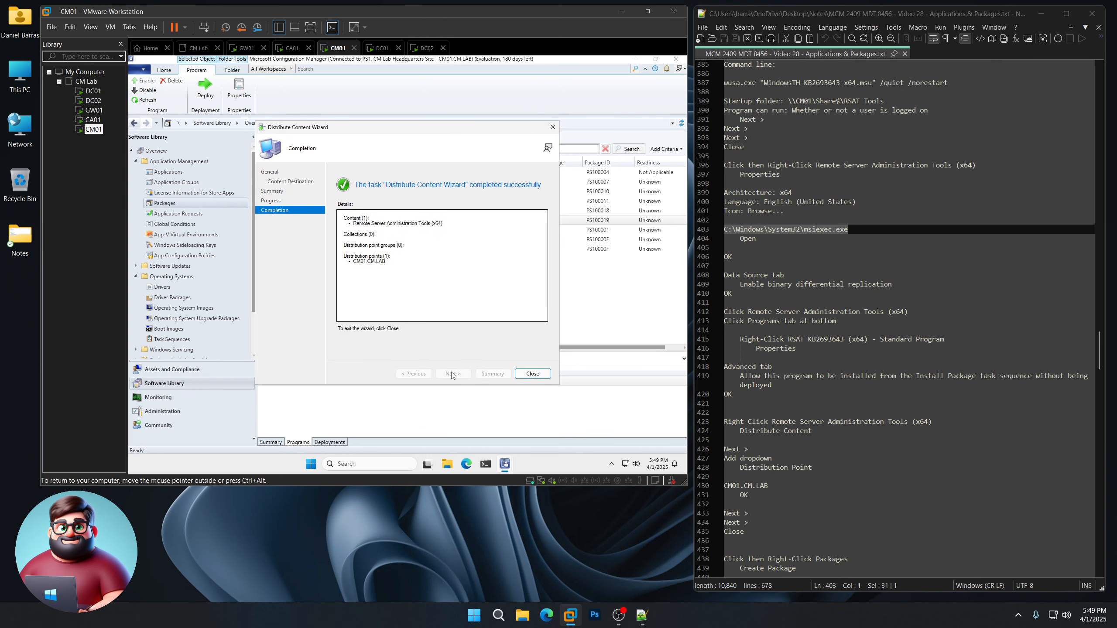
{"action": "left_click", "coordinate": [533, 373]}
Start a new package and name it Deployment Scripts, copied from the notes
{"action": "scroll", "coordinate": [791, 377], "scroll_direction": "down", "scroll_amount": 7}
{"action": "scroll", "coordinate": [790, 377], "scroll_direction": "down", "scroll_amount": 9}
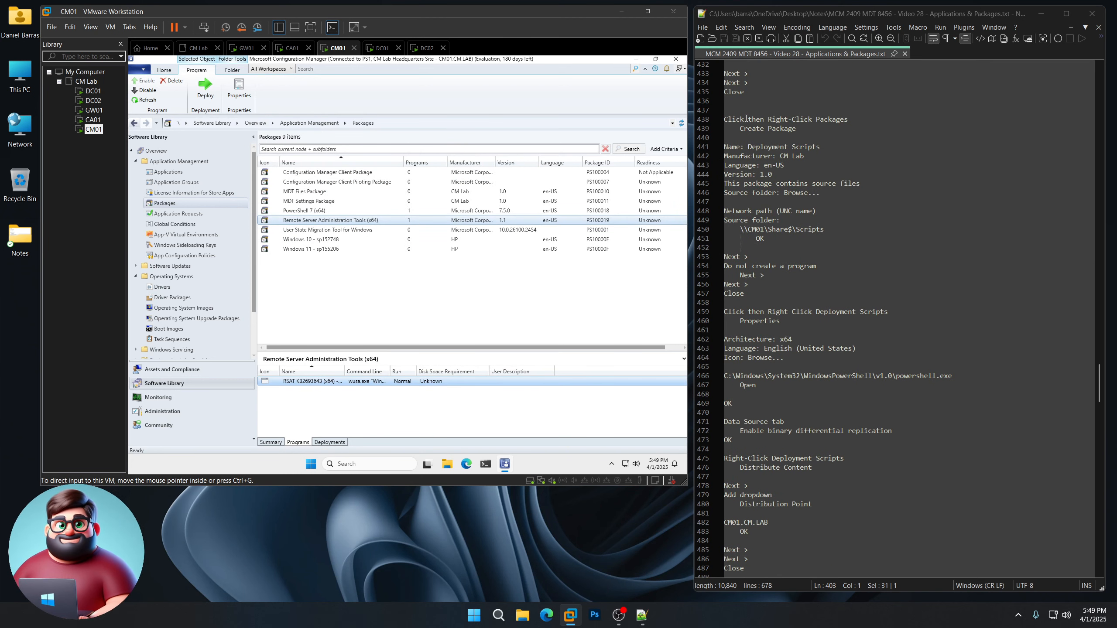
{"action": "left_click_drag", "start_coordinate": [726, 118], "coordinate": [827, 150]}
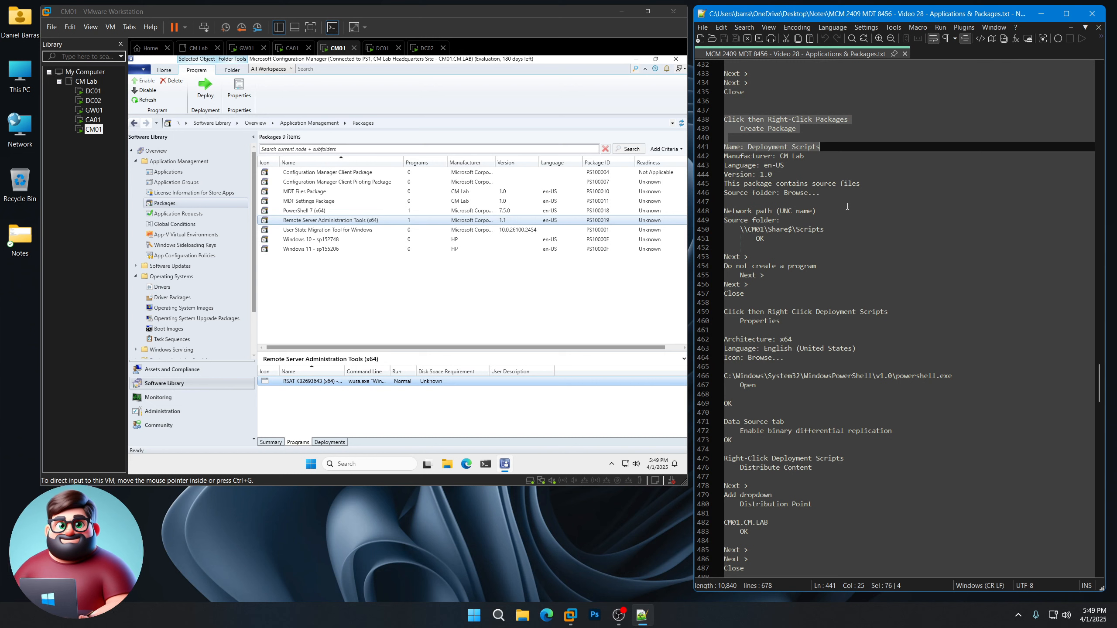
{"action": "left_click", "coordinate": [170, 209]}
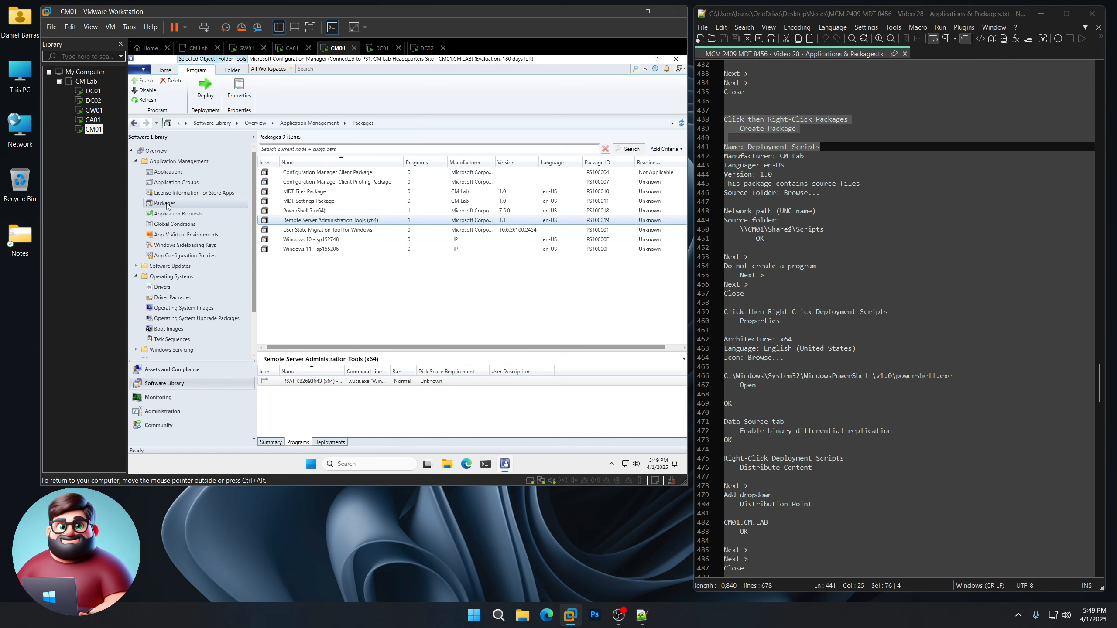
{"action": "right_click", "coordinate": [167, 204]}
{"action": "left_click", "coordinate": [189, 210]}
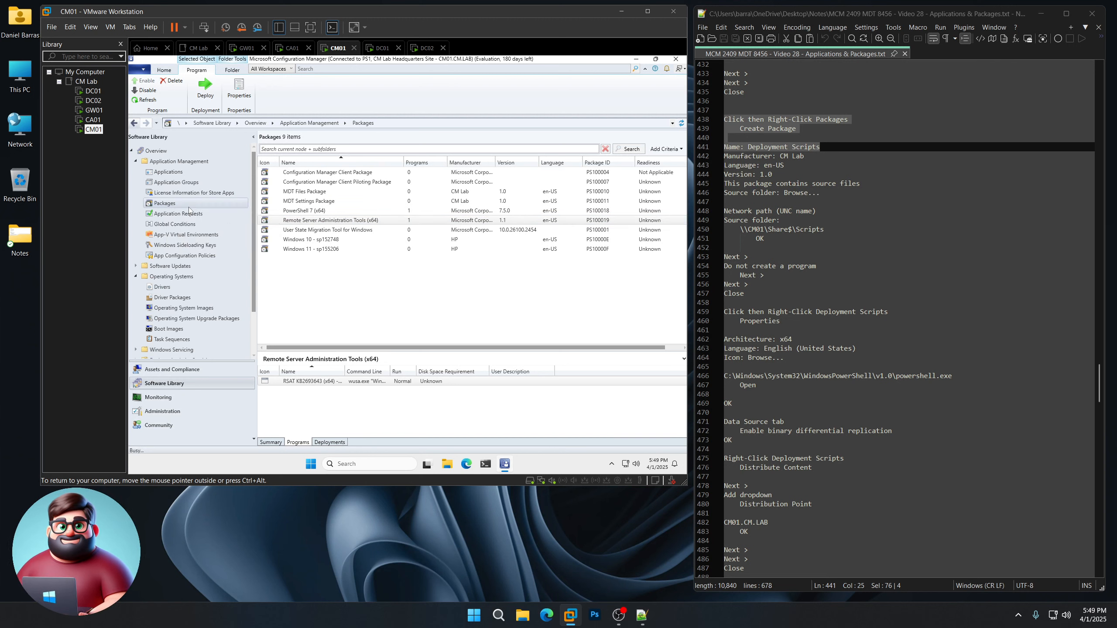
{"action": "left_click_drag", "start_coordinate": [821, 147], "coordinate": [747, 144]}
{"action": "right_click", "coordinate": [757, 151]}
{"action": "left_click", "coordinate": [792, 166]}
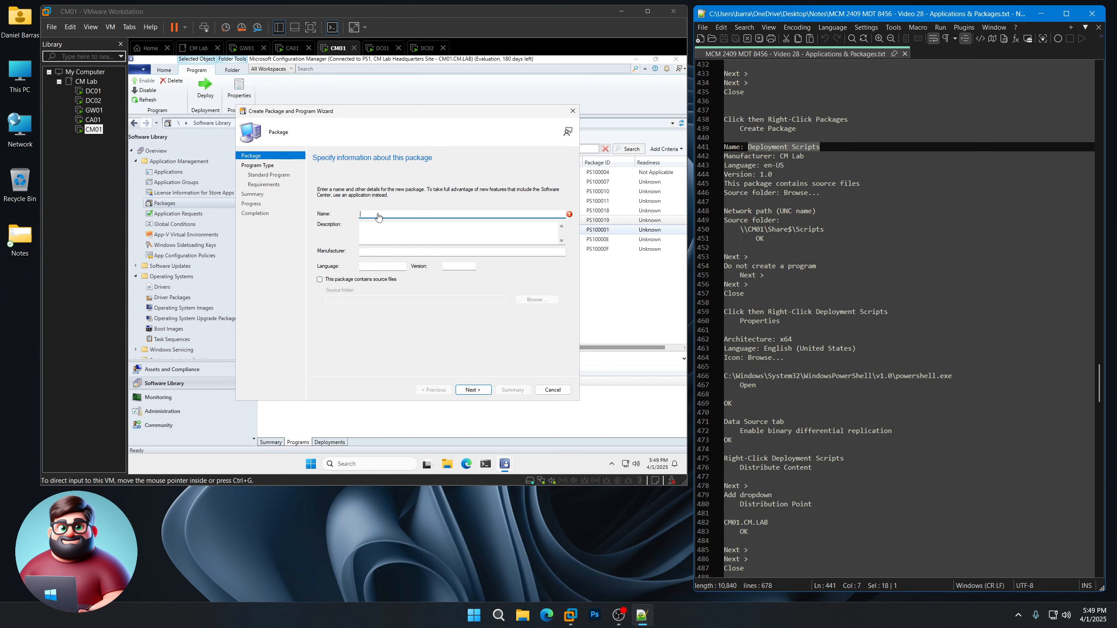
{"action": "left_click", "coordinate": [379, 218]}
{"action": "key", "text": "ctrl+v"}
Set the new package's manufacturer to CM Lab, language to en-US and version to 1.0
{"action": "key", "text": "Tab"}
{"action": "key", "text": "Tab"}
{"action": "type", "text": "CM Lab"}
{"action": "key", "text": "Tab"}
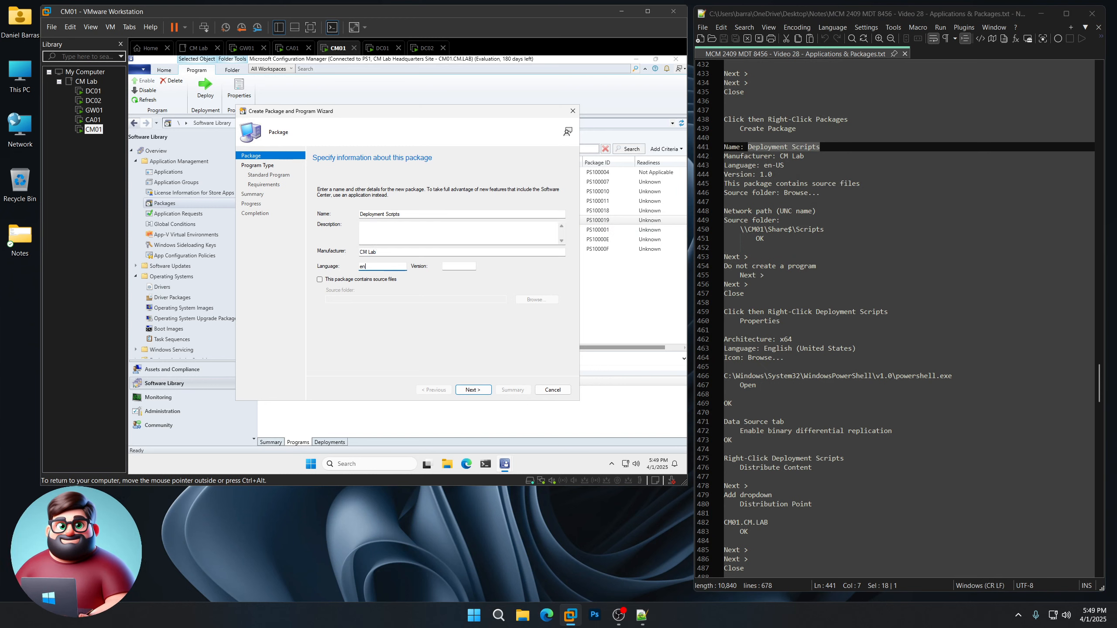
{"action": "key", "text": "Tab"}
{"action": "type", "text": "1"}
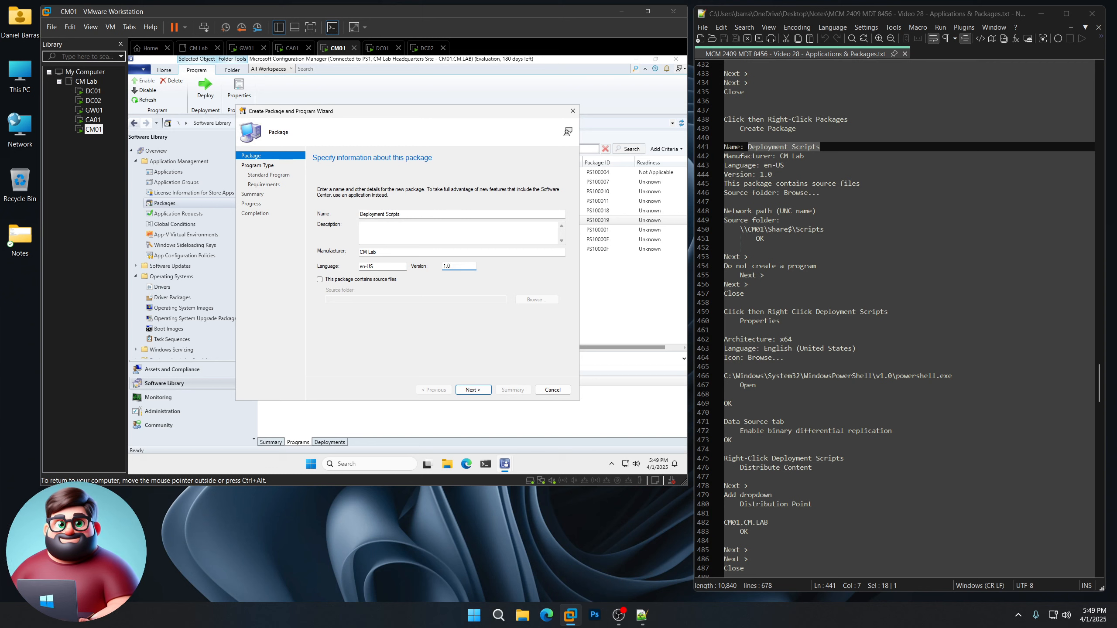
{"action": "type", "text": ".0"}
Mark the package as containing source files and set its source folder to the network path \\CM01\Share$\Scripts from the notes
{"action": "left_click", "coordinate": [364, 279]}
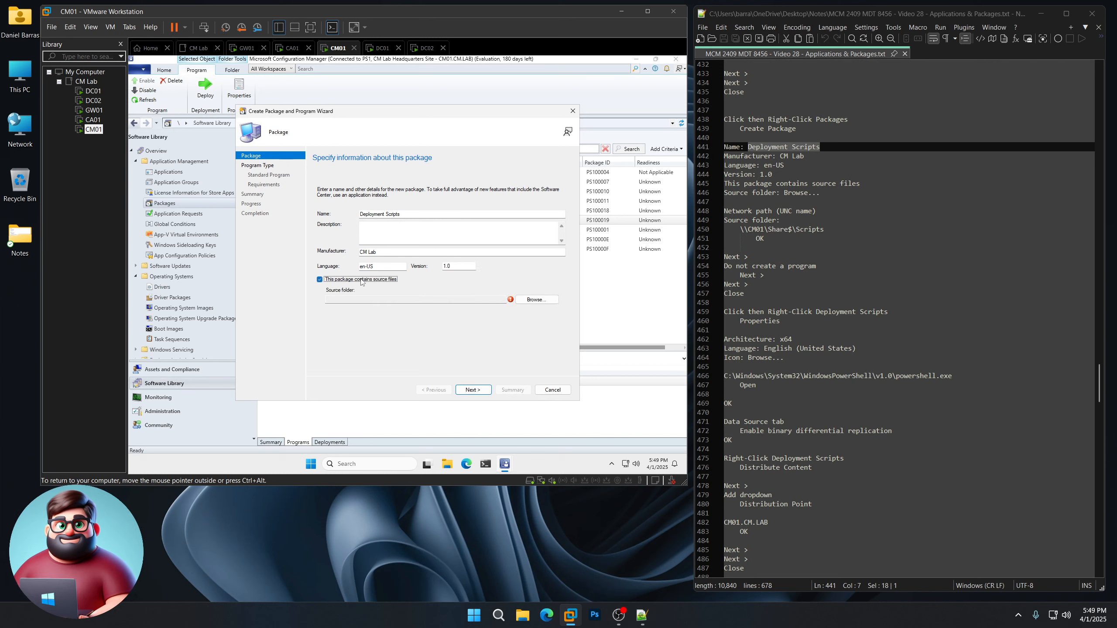
{"action": "left_click", "coordinate": [533, 303]}
{"action": "left_click_drag", "start_coordinate": [824, 229], "coordinate": [740, 229]}
{"action": "right_click", "coordinate": [772, 231]}
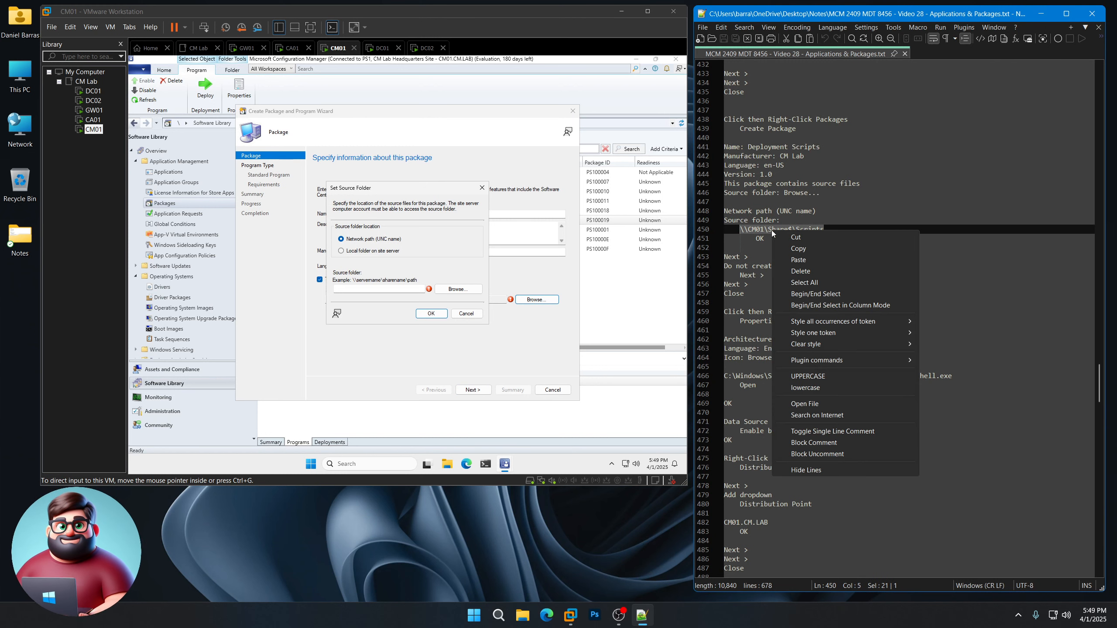
{"action": "left_click", "coordinate": [796, 249]}
{"action": "left_click", "coordinate": [371, 291]}
{"action": "key", "text": "ctrl+v"}
{"action": "left_click", "coordinate": [431, 313]}
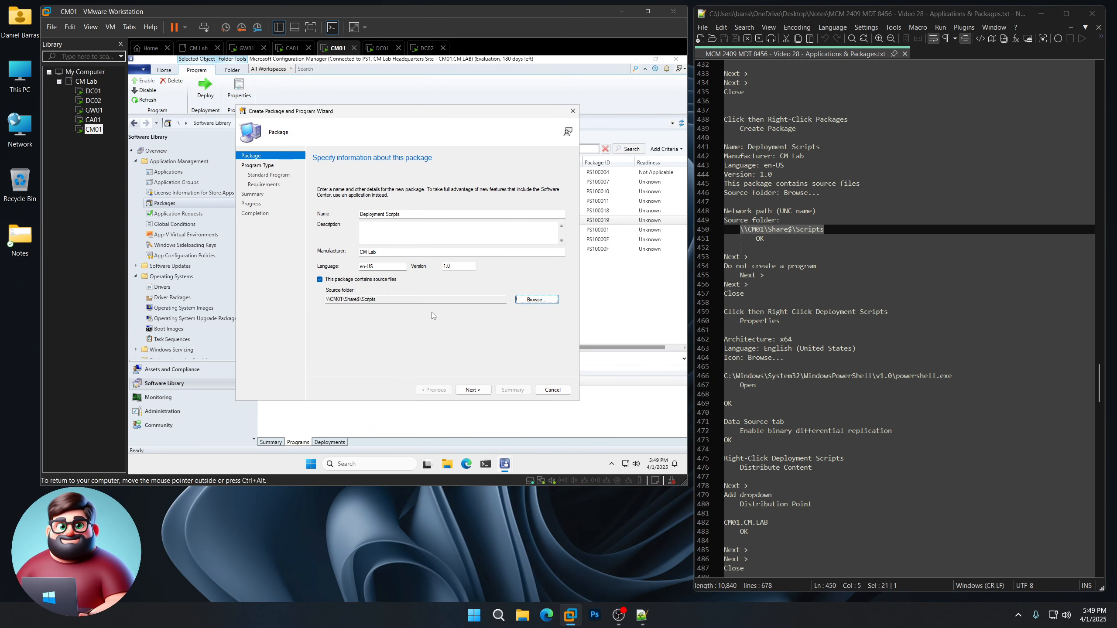
Choose not to create a program for the Deployment Scripts package and complete its creation
{"action": "left_click", "coordinate": [460, 387]}
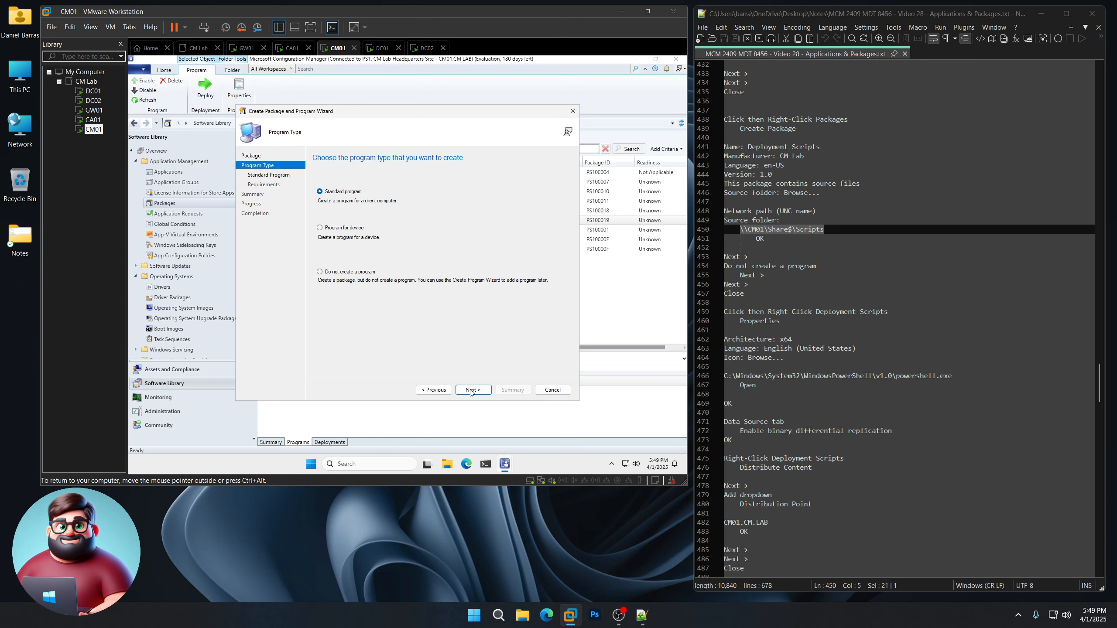
{"action": "left_click", "coordinate": [359, 276]}
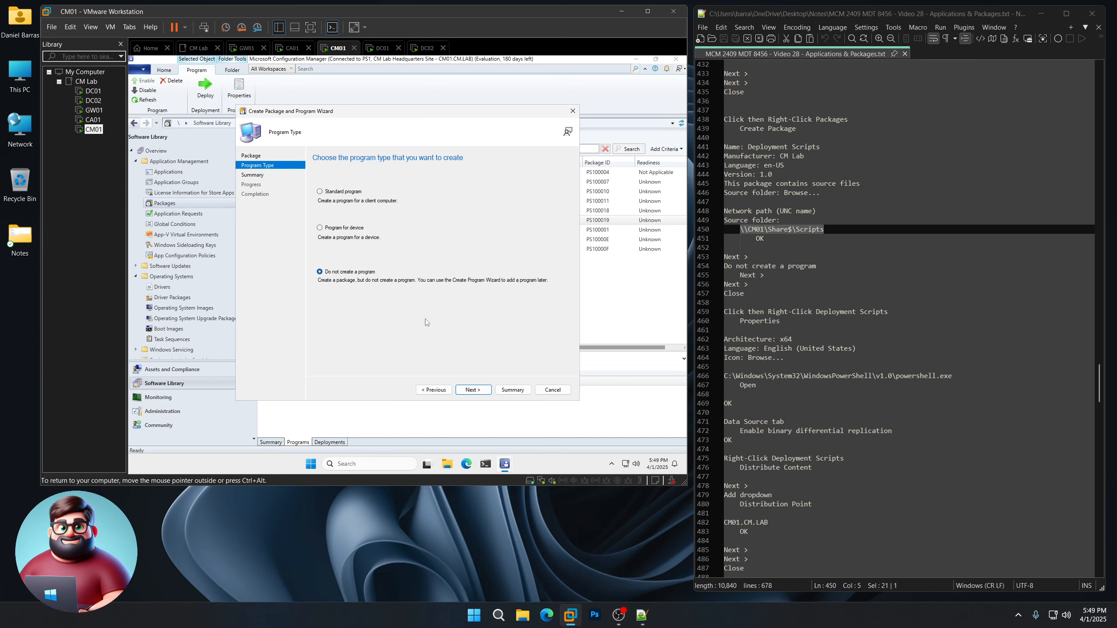
{"action": "left_click", "coordinate": [472, 389]}
{"action": "left_click", "coordinate": [472, 390]}
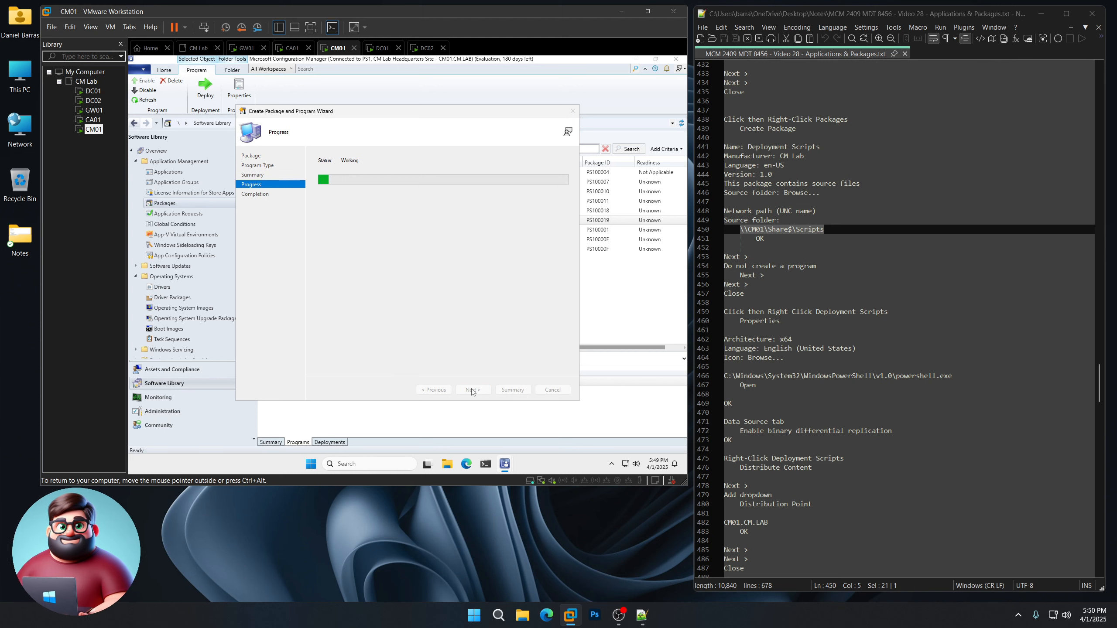
{"action": "left_click", "coordinate": [553, 390]}
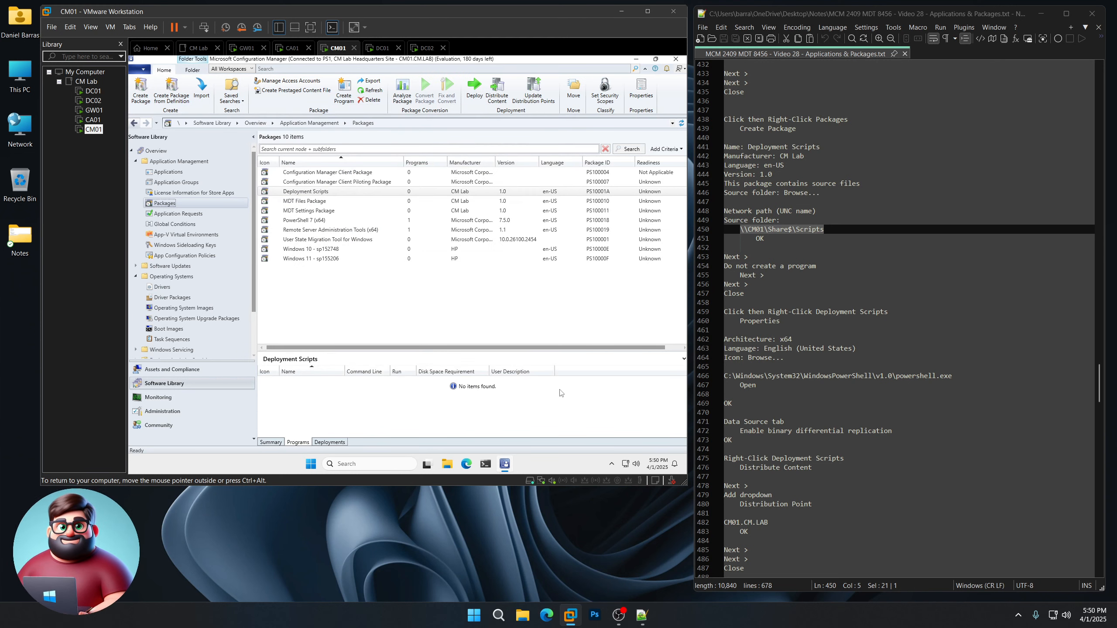
In the Deployment Scripts package properties, set the architecture to x64 and the language to English (United States)
{"action": "right_click", "coordinate": [324, 193]}
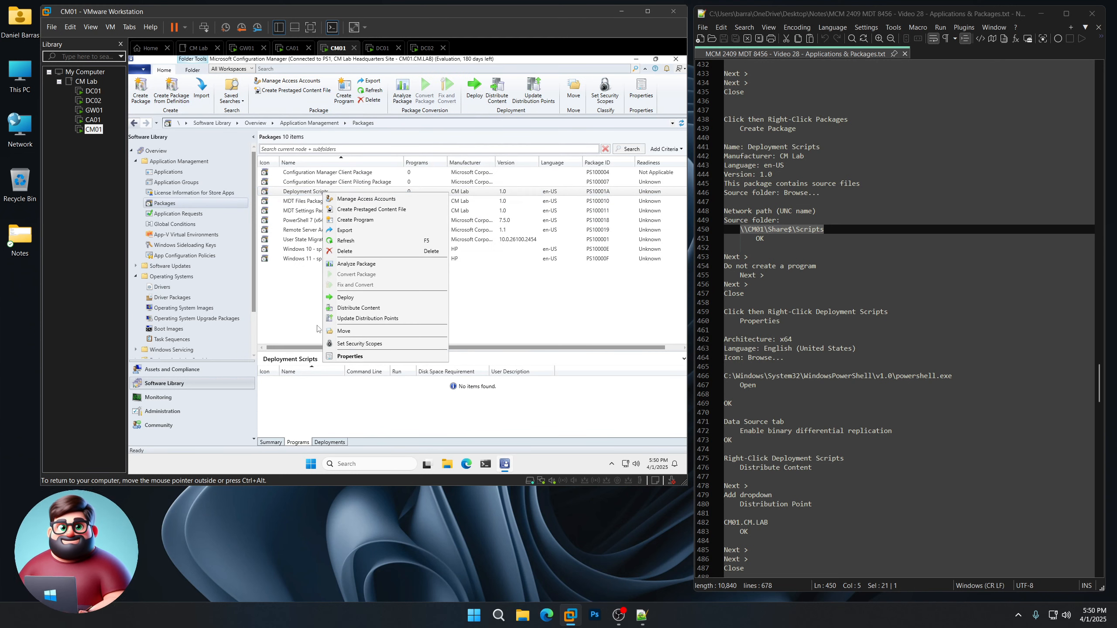
{"action": "left_click", "coordinate": [350, 356]}
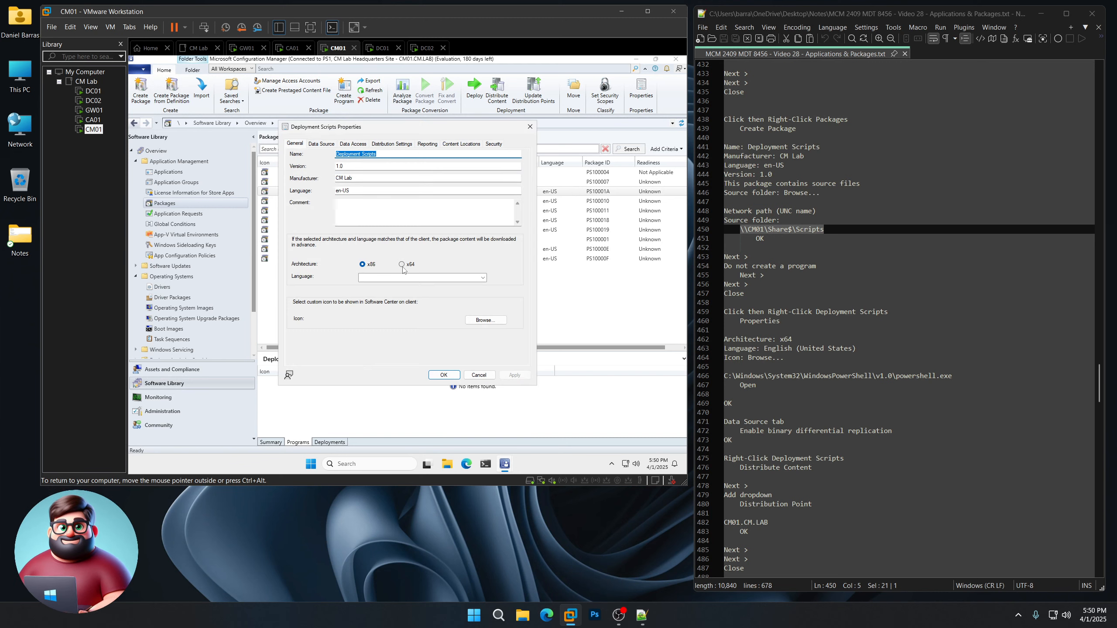
{"action": "left_click", "coordinate": [402, 265]}
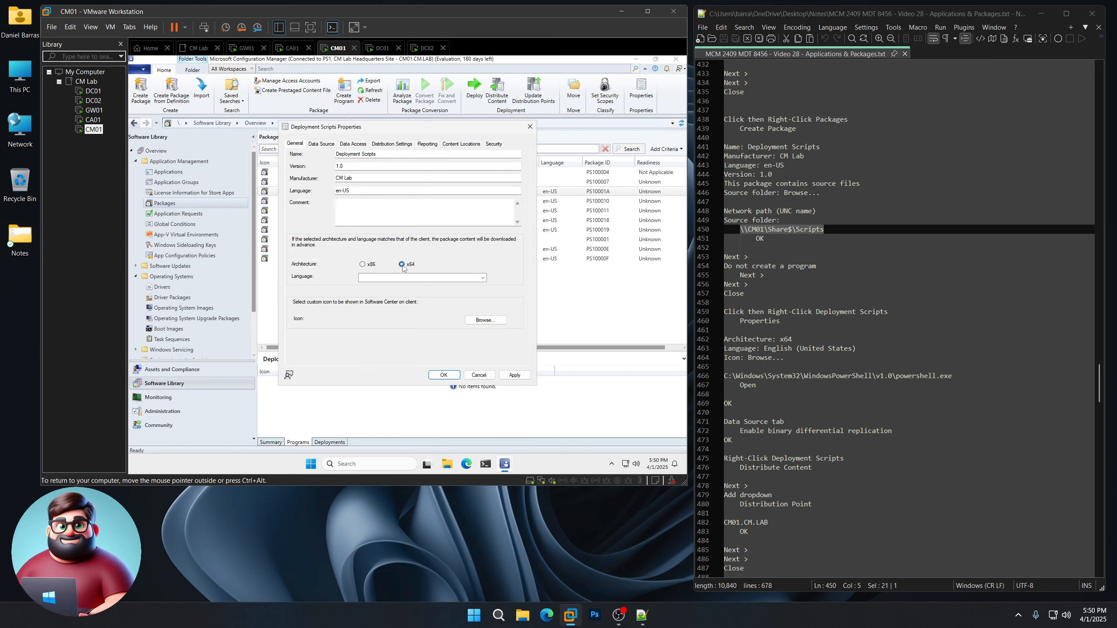
{"action": "left_click", "coordinate": [483, 277]}
{"action": "left_click_drag", "start_coordinate": [484, 304], "coordinate": [484, 337]}
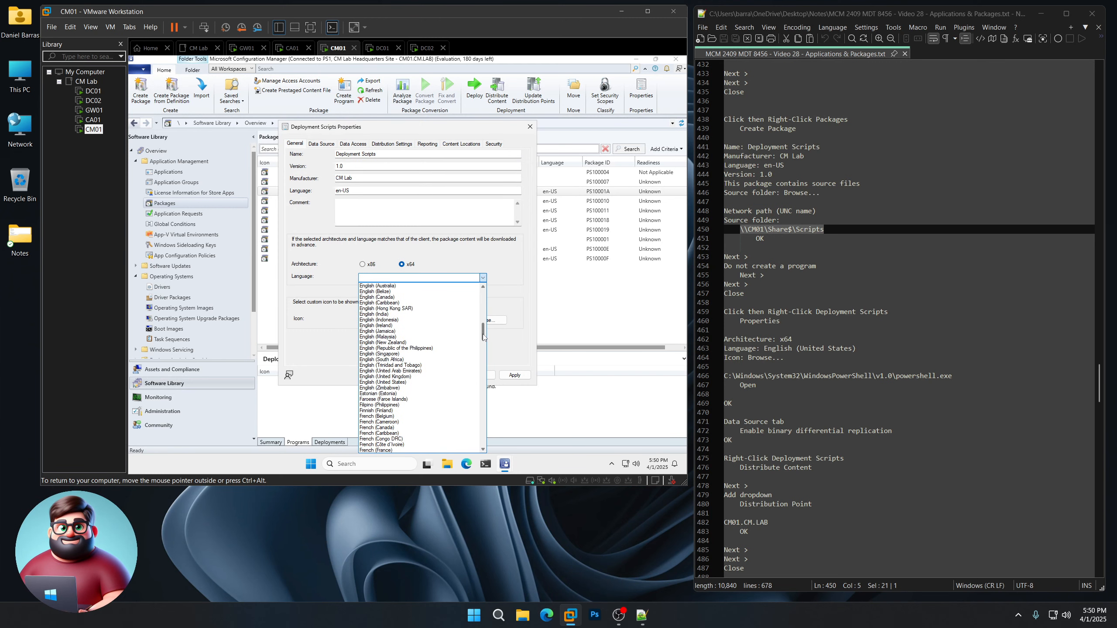
{"action": "left_click", "coordinate": [407, 383]}
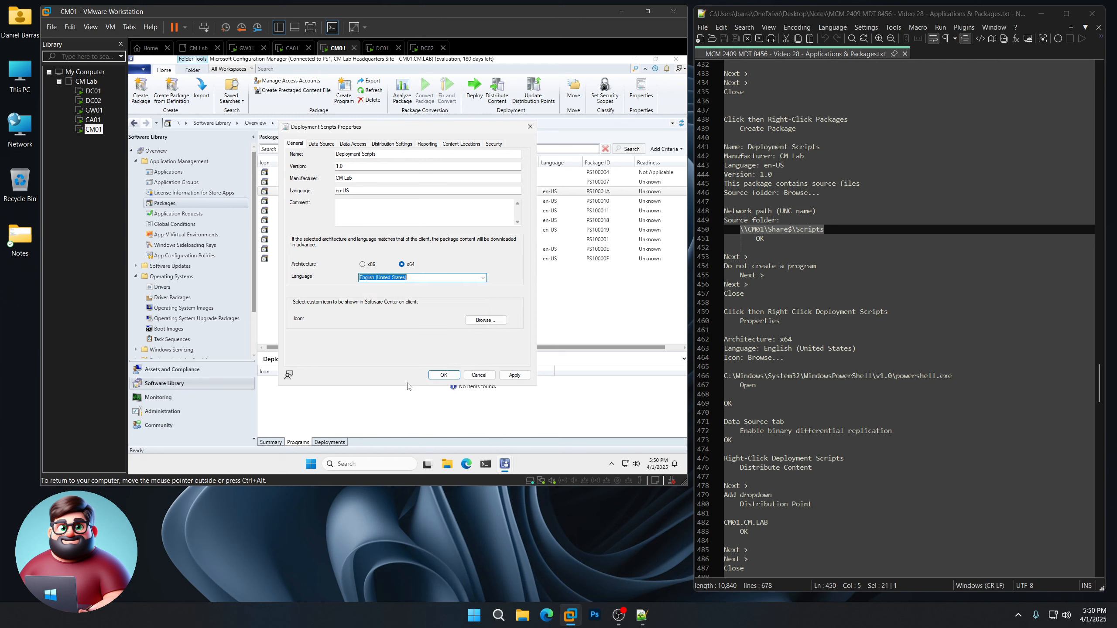
Set the package's Software Center icon from C:\Windows\System32\WindowsPowerShell\v1.0\powershell.exe, copying the path from the notes
{"action": "left_click", "coordinate": [486, 320]}
{"action": "left_click_drag", "start_coordinate": [952, 377], "coordinate": [724, 377]}
{"action": "right_click", "coordinate": [743, 382]}
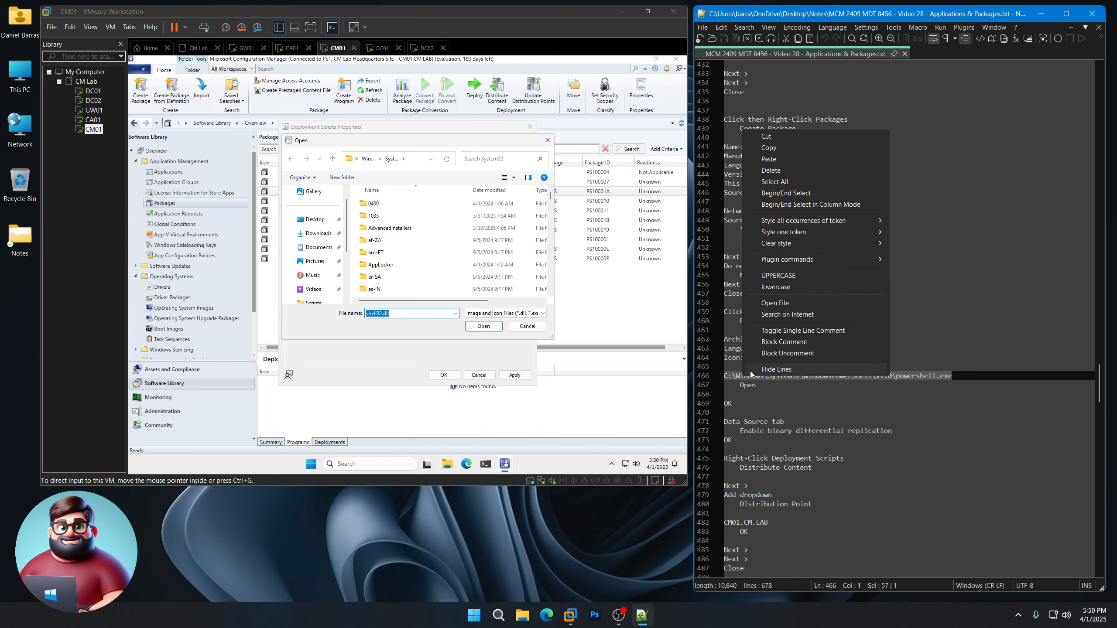
{"action": "left_click", "coordinate": [765, 148]}
{"action": "left_click", "coordinate": [380, 330]}
{"action": "key", "text": "ctrl+v"}
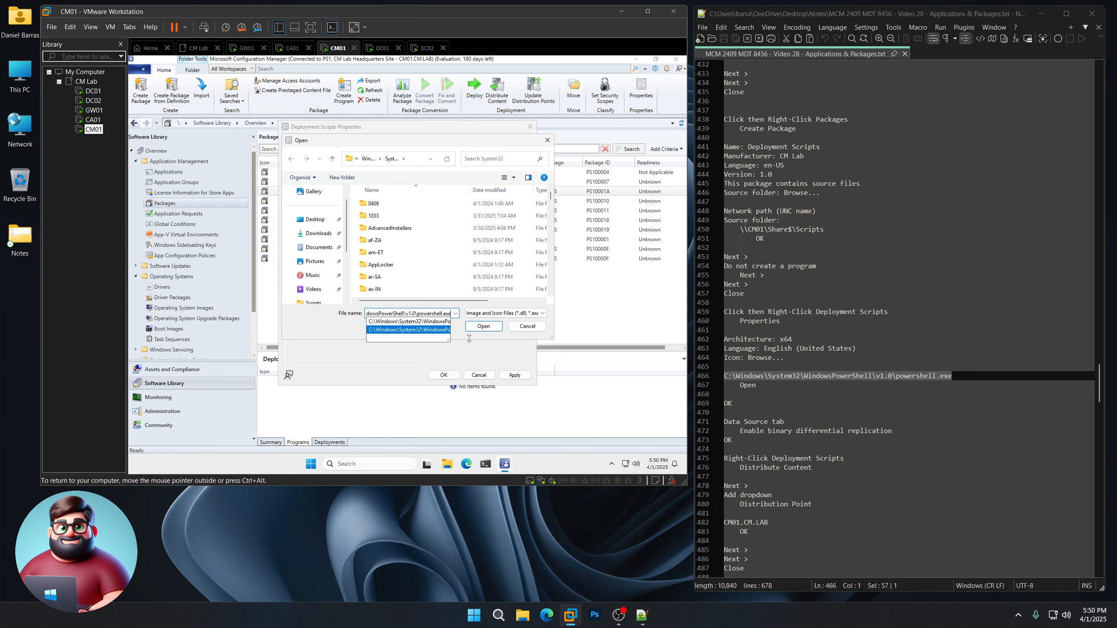
{"action": "left_click", "coordinate": [483, 326]}
{"action": "left_click", "coordinate": [380, 316]}
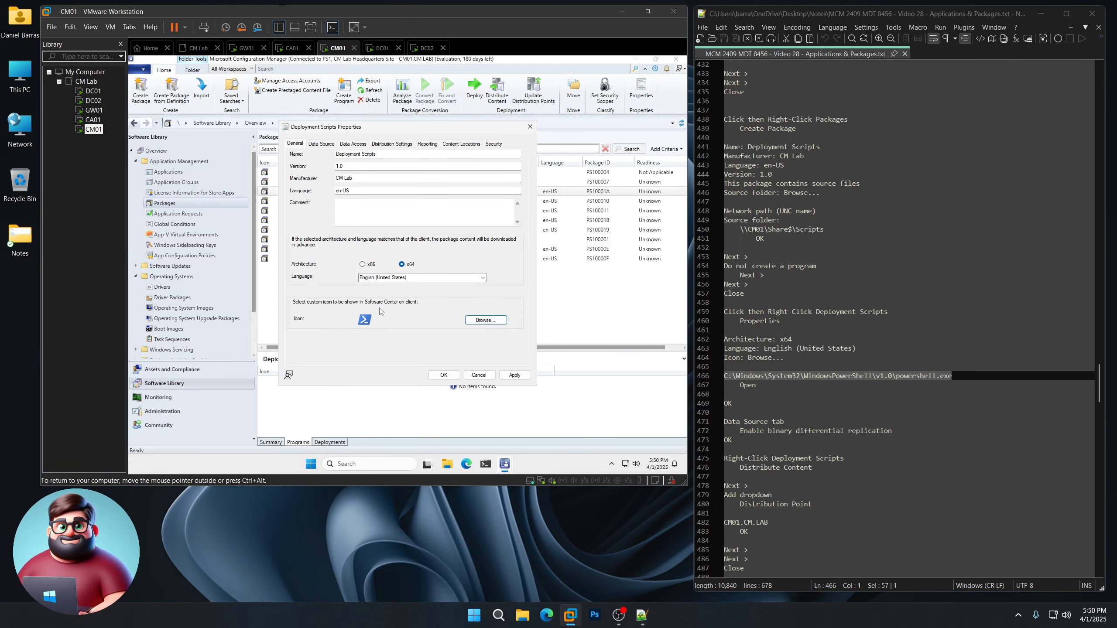
Enable binary differential replication for the Deployment Scripts data source and save the package properties
{"action": "scroll", "coordinate": [897, 321], "scroll_direction": "down", "scroll_amount": 8}
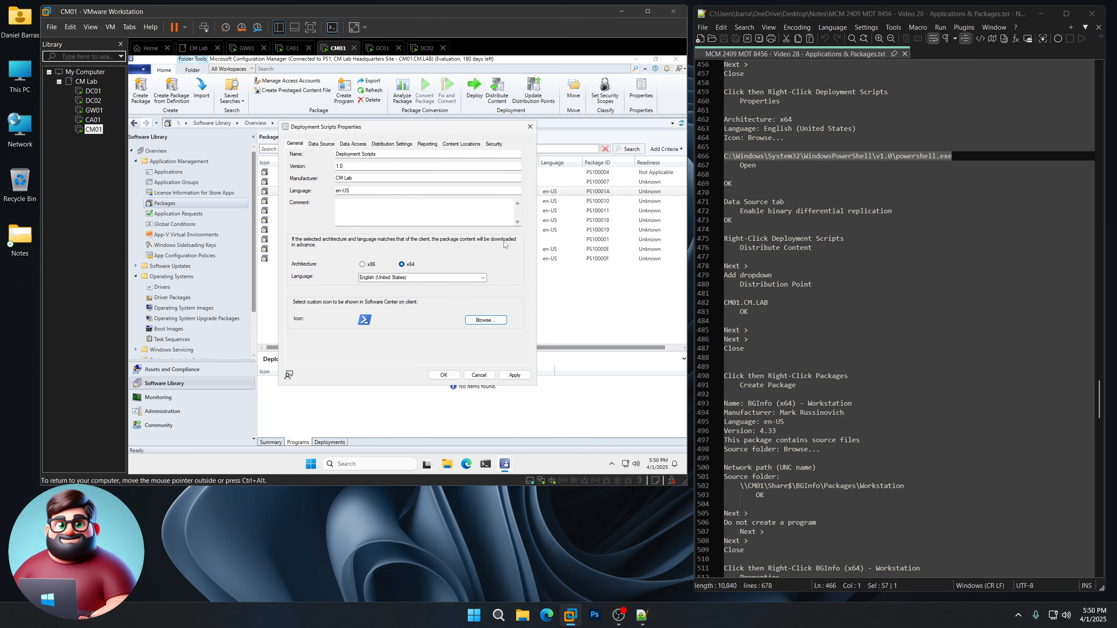
{"action": "left_click", "coordinate": [322, 144]}
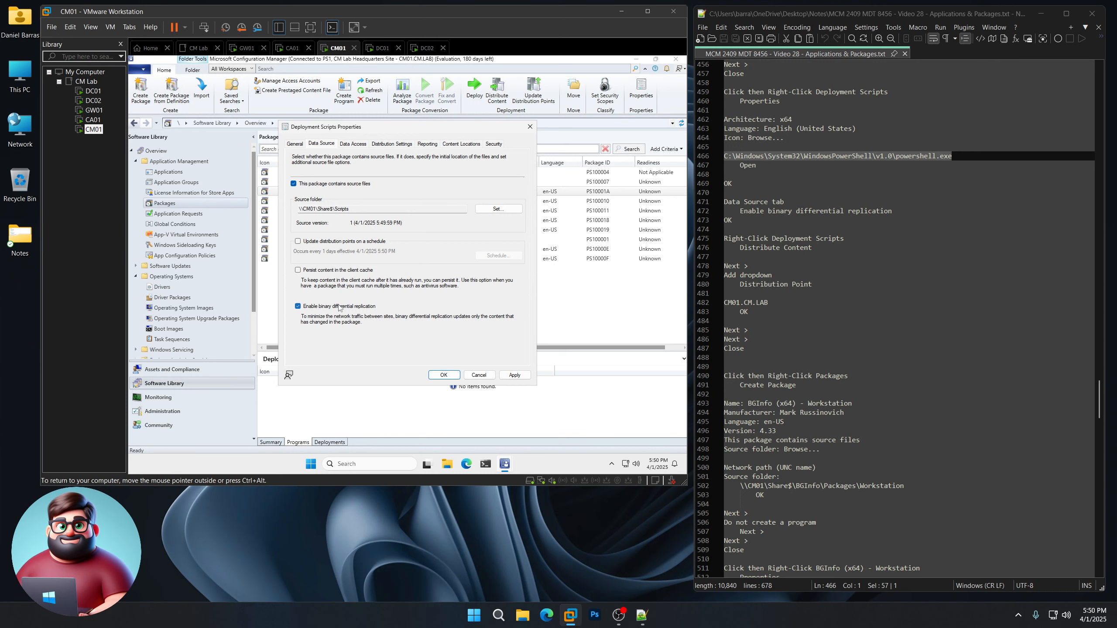
{"action": "left_click", "coordinate": [443, 375]}
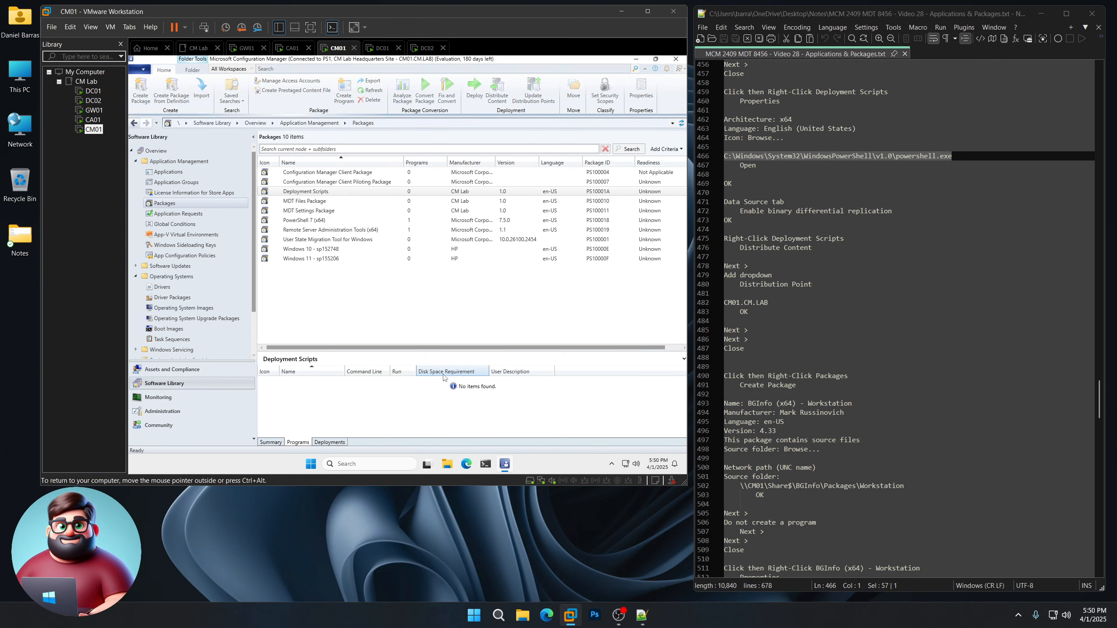
Distribute the Deployment Scripts package content to the distribution point CM01.CM.LAB
{"action": "right_click", "coordinate": [320, 192]}
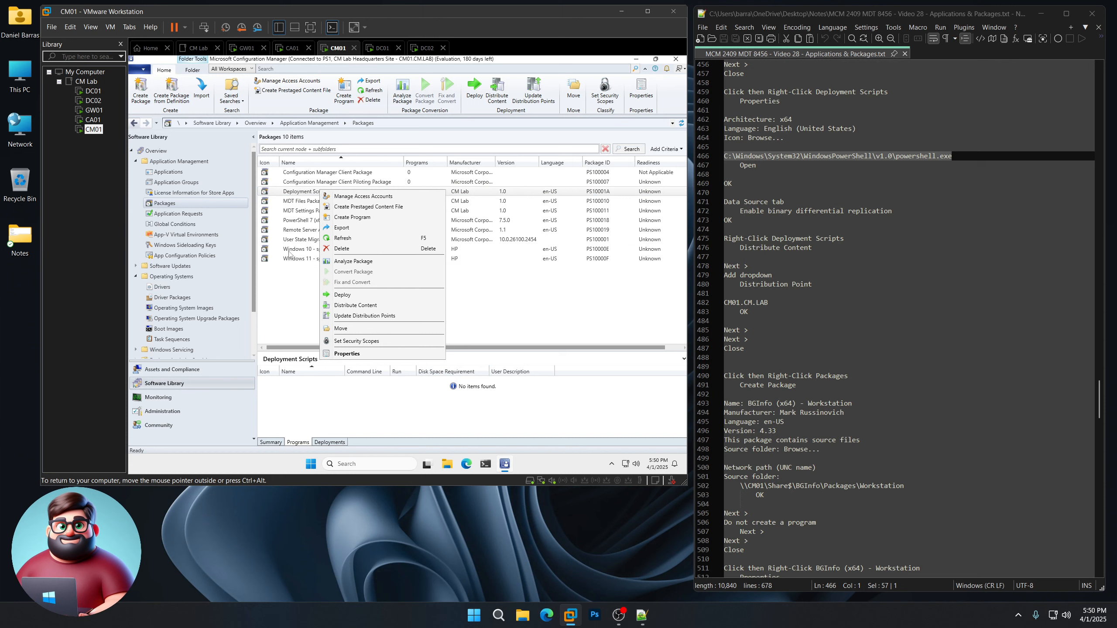
{"action": "left_click", "coordinate": [352, 305]}
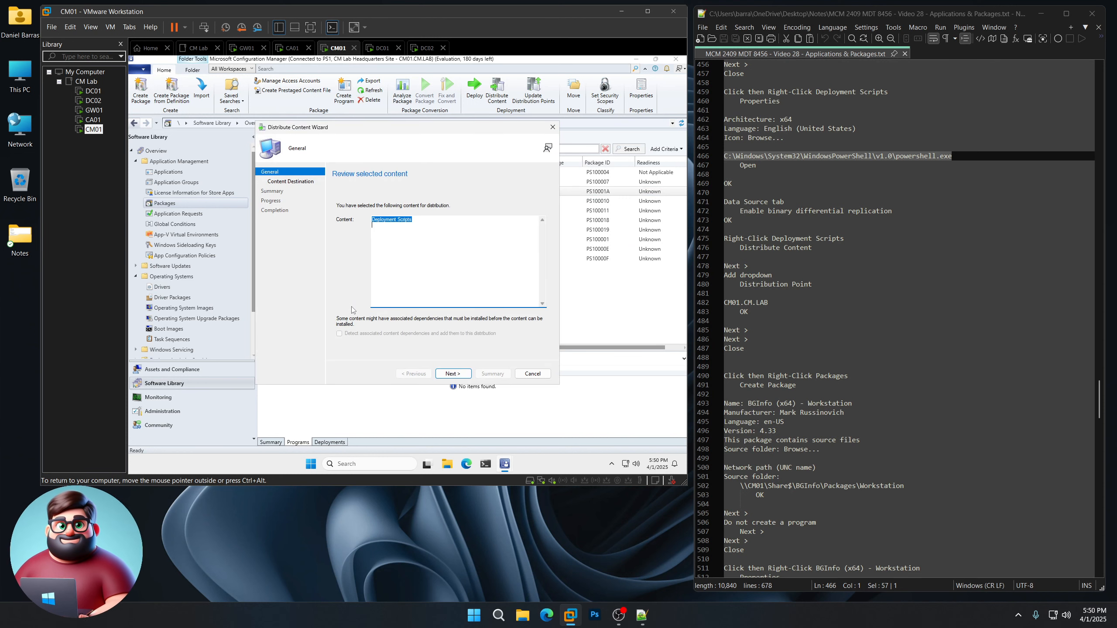
{"action": "left_click", "coordinate": [453, 374]}
{"action": "left_click", "coordinate": [537, 241]}
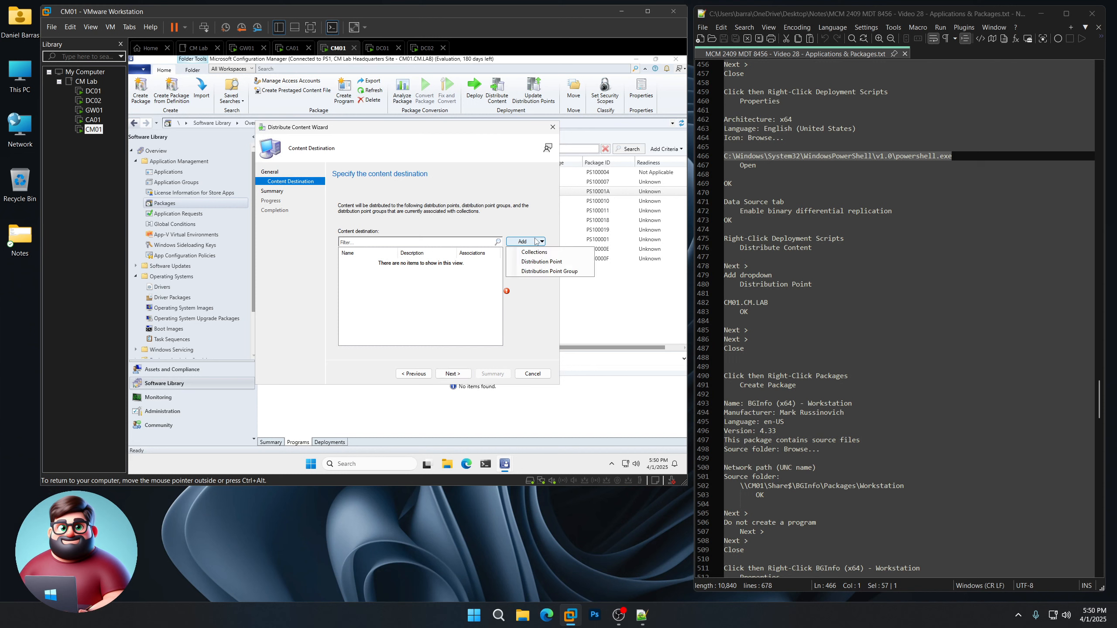
{"action": "left_click", "coordinate": [526, 264]}
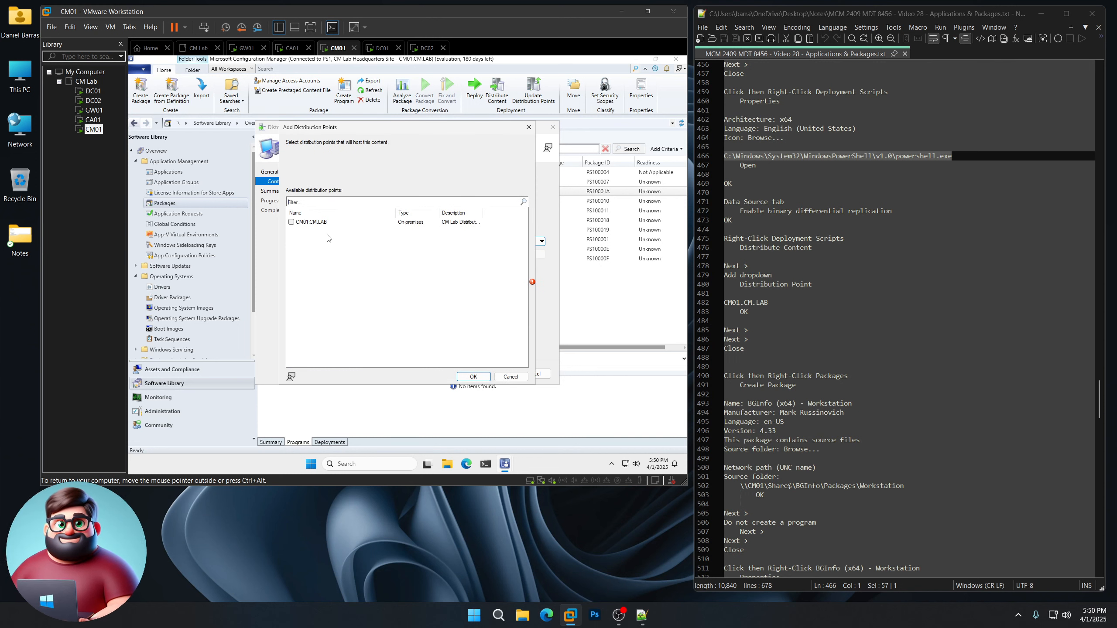
{"action": "left_click", "coordinate": [472, 377]}
{"action": "left_click", "coordinate": [455, 374]}
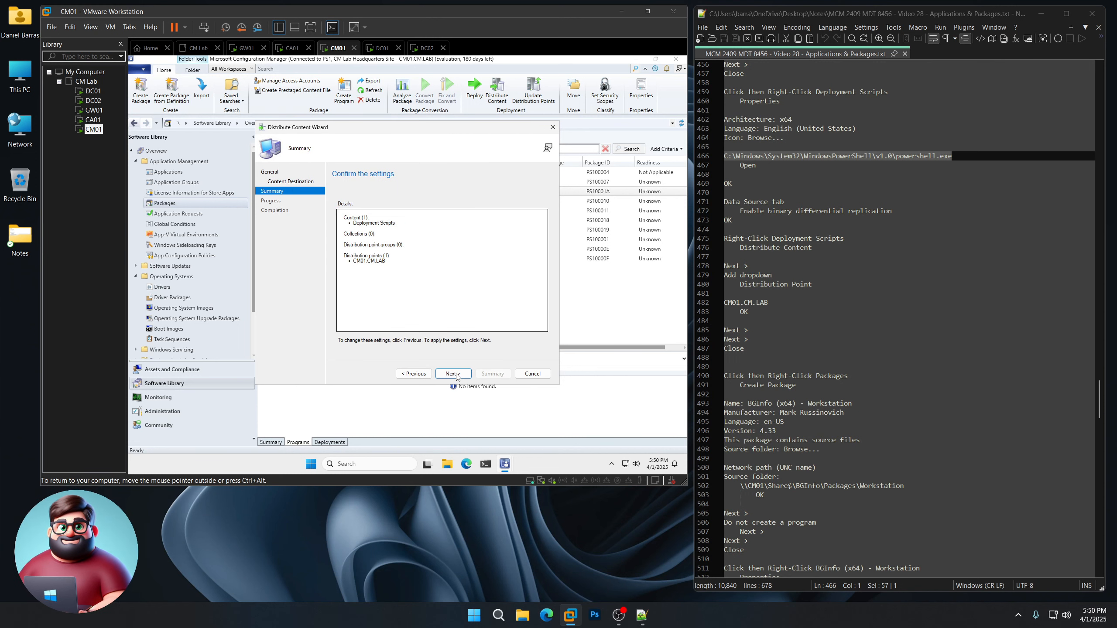
{"action": "left_click", "coordinate": [456, 374]}
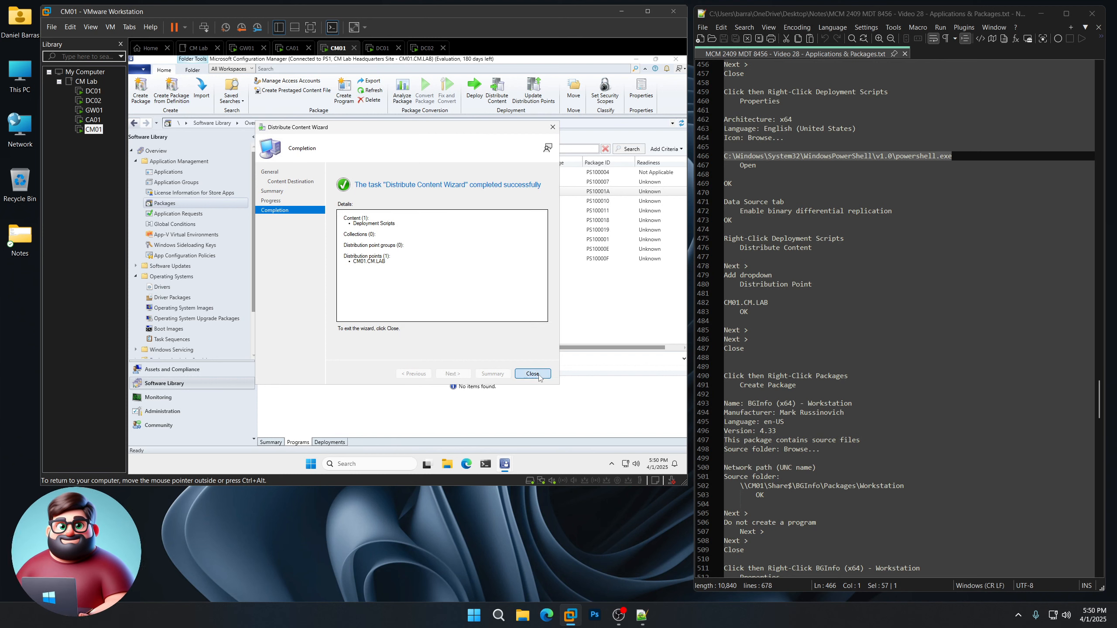
{"action": "left_click", "coordinate": [539, 376]}
Start a new package and name it BGInfo (x64) - Workstation, copied from the notes
{"action": "scroll", "coordinate": [790, 336], "scroll_direction": "down", "scroll_amount": 9}
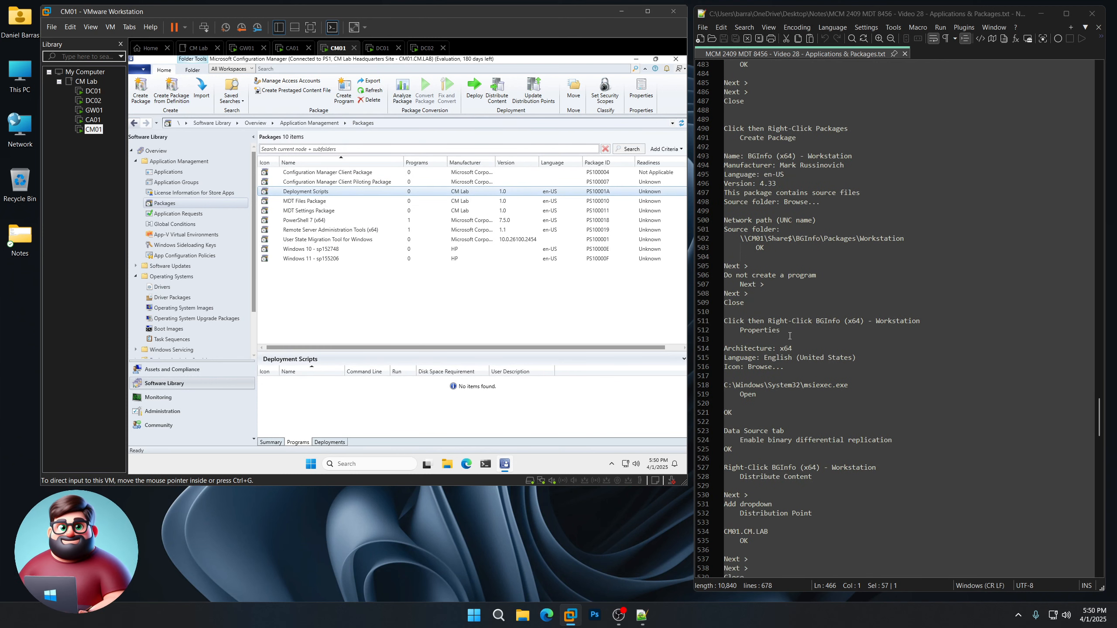
{"action": "right_click", "coordinate": [166, 205]}
{"action": "left_click", "coordinate": [182, 211]}
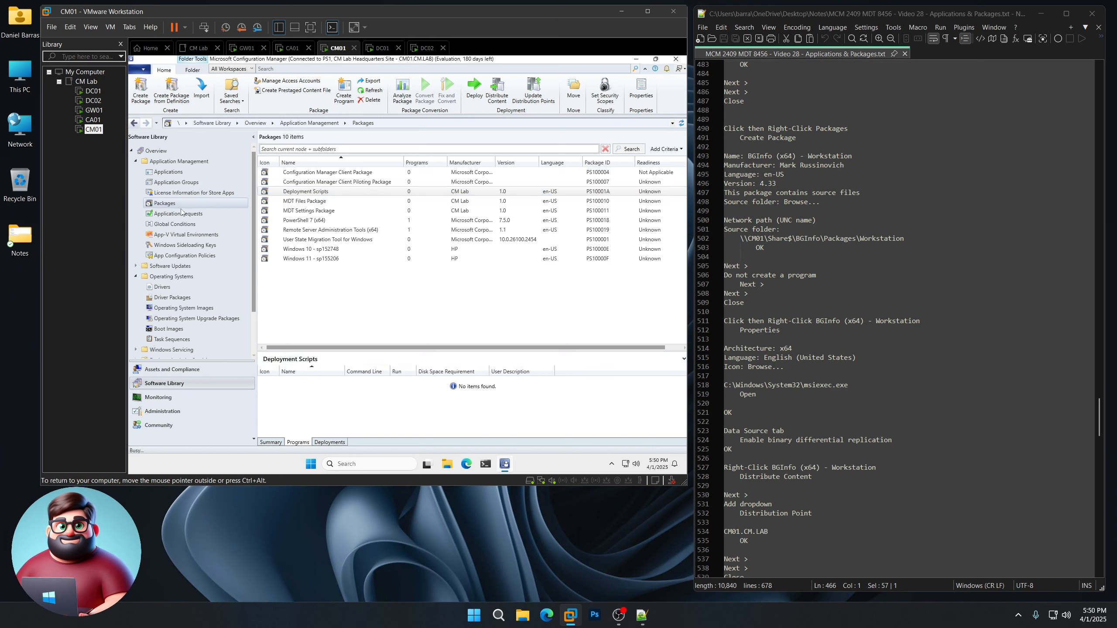
{"action": "left_click_drag", "start_coordinate": [852, 156], "coordinate": [749, 156]}
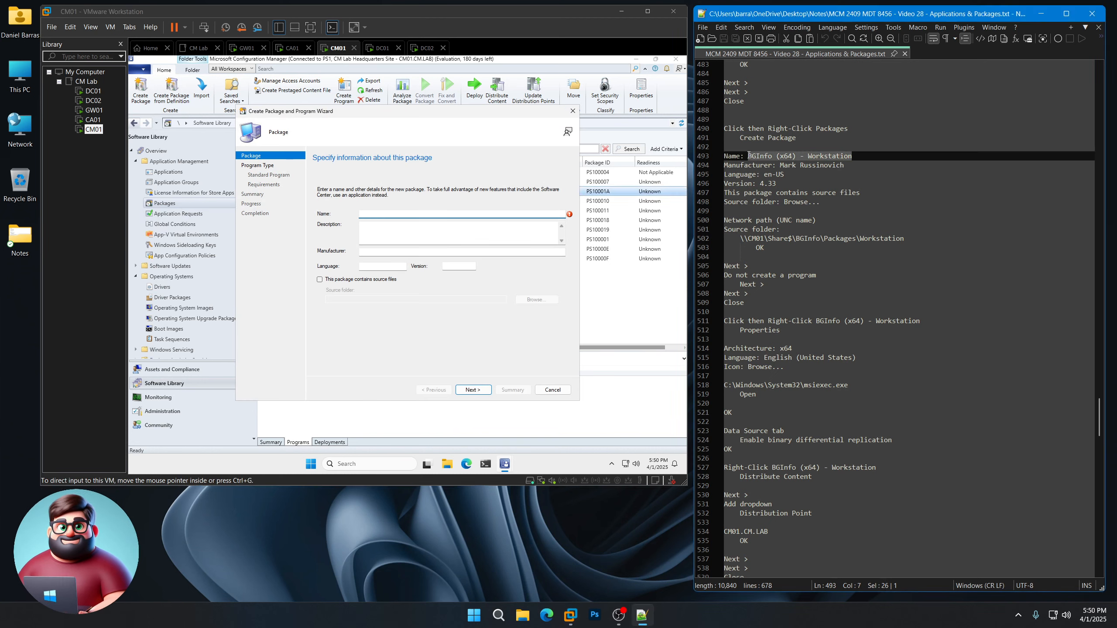
{"action": "right_click", "coordinate": [776, 158]}
{"action": "left_click", "coordinate": [792, 173]}
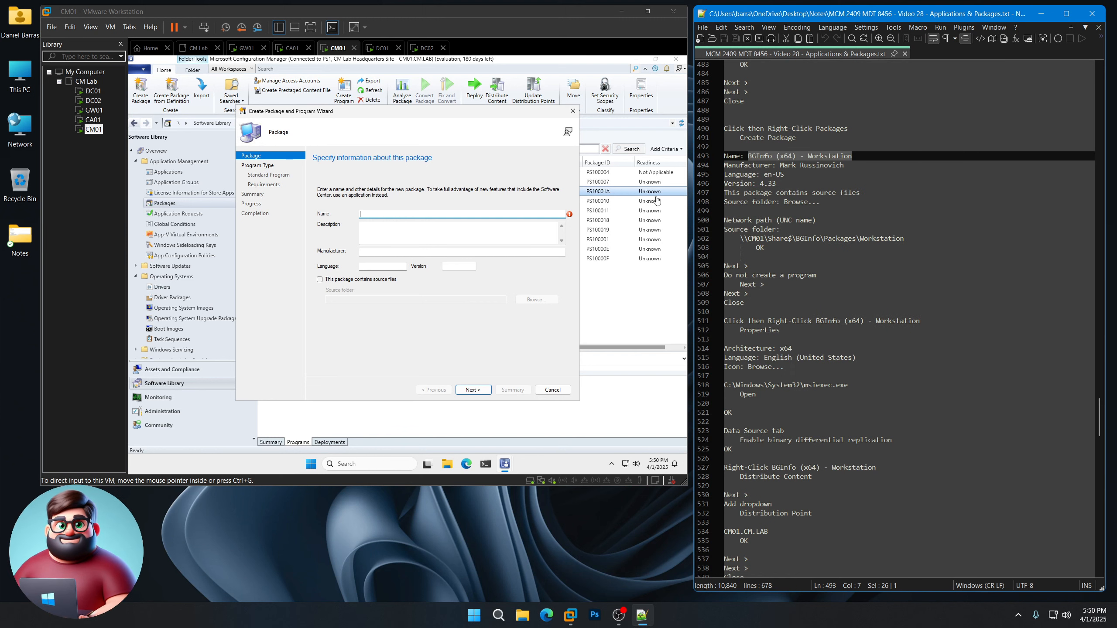
{"action": "left_click", "coordinate": [385, 216]}
{"action": "key", "text": "ctrl+v"}
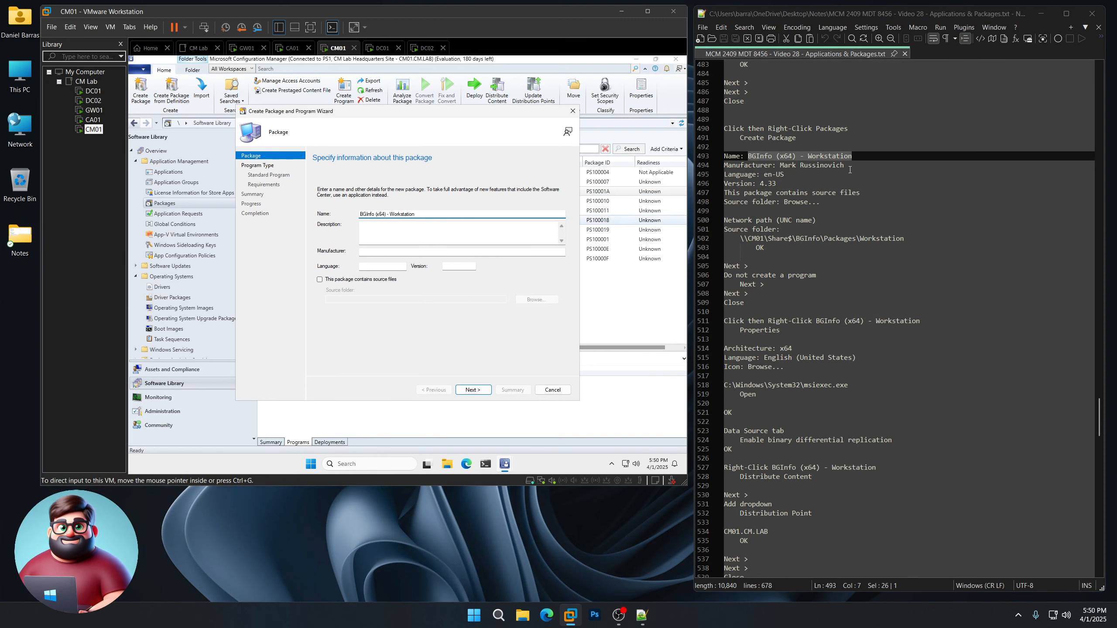
Set the new package's manufacturer to Mark Russinovich from the notes, language to en-US and version to 4.33
{"action": "left_click_drag", "start_coordinate": [845, 166], "coordinate": [782, 165]}
{"action": "right_click", "coordinate": [797, 168]}
{"action": "left_click", "coordinate": [814, 185]}
{"action": "left_click", "coordinate": [380, 252]}
{"action": "key", "text": "ctrl+v"}
{"action": "left_click", "coordinate": [387, 265]}
{"action": "key", "text": "Tab"}
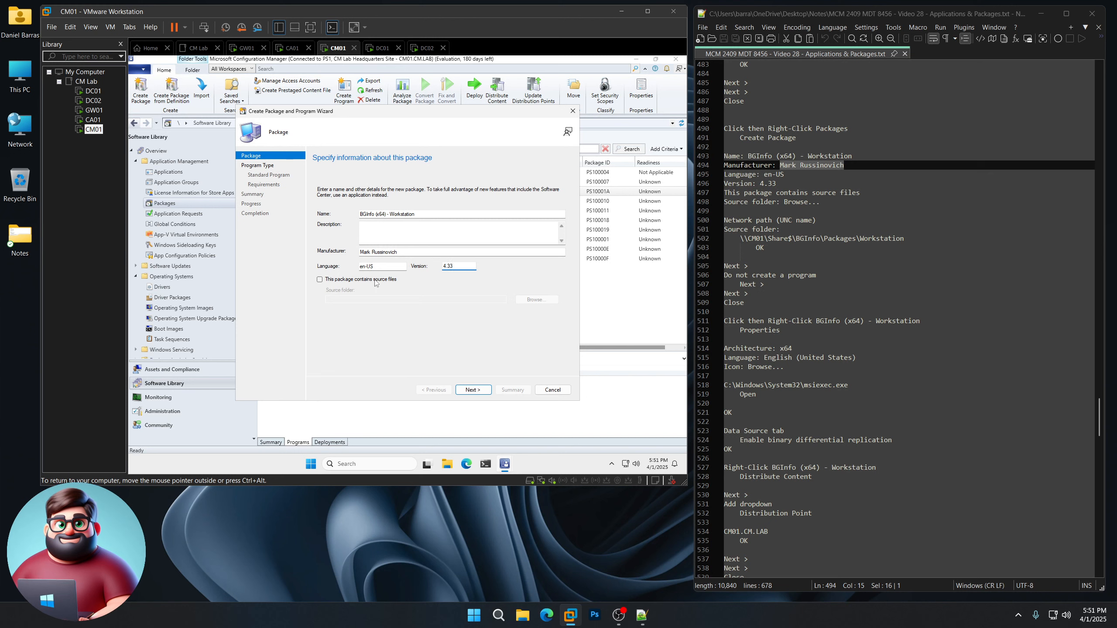
Mark the package as containing source files and set its source folder to the network path \\CM01\Share$\BGInfo\Packages\Workstation from the notes
{"action": "left_click", "coordinate": [376, 280]}
{"action": "left_click", "coordinate": [539, 301]}
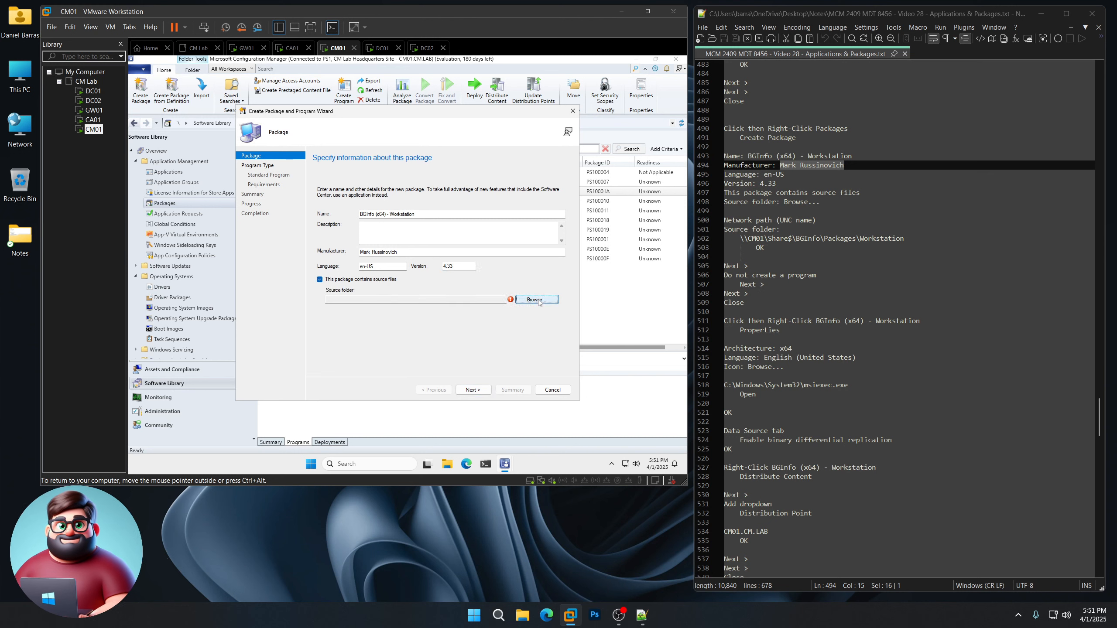
{"action": "left_click_drag", "start_coordinate": [909, 240], "coordinate": [741, 239]}
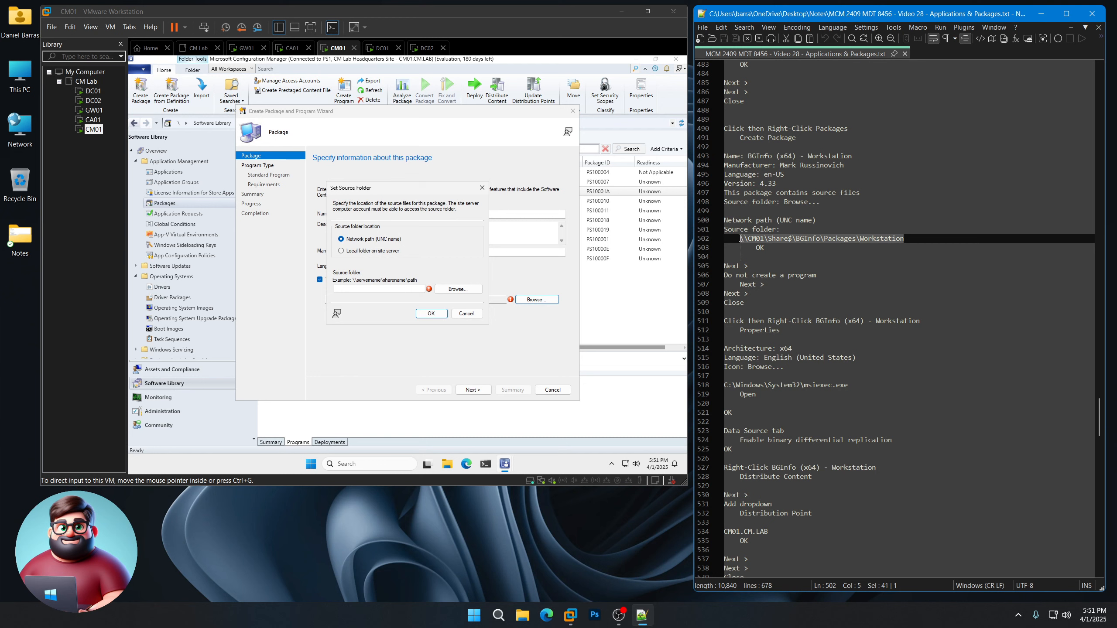
{"action": "right_click", "coordinate": [817, 240]}
{"action": "left_click", "coordinate": [875, 258]}
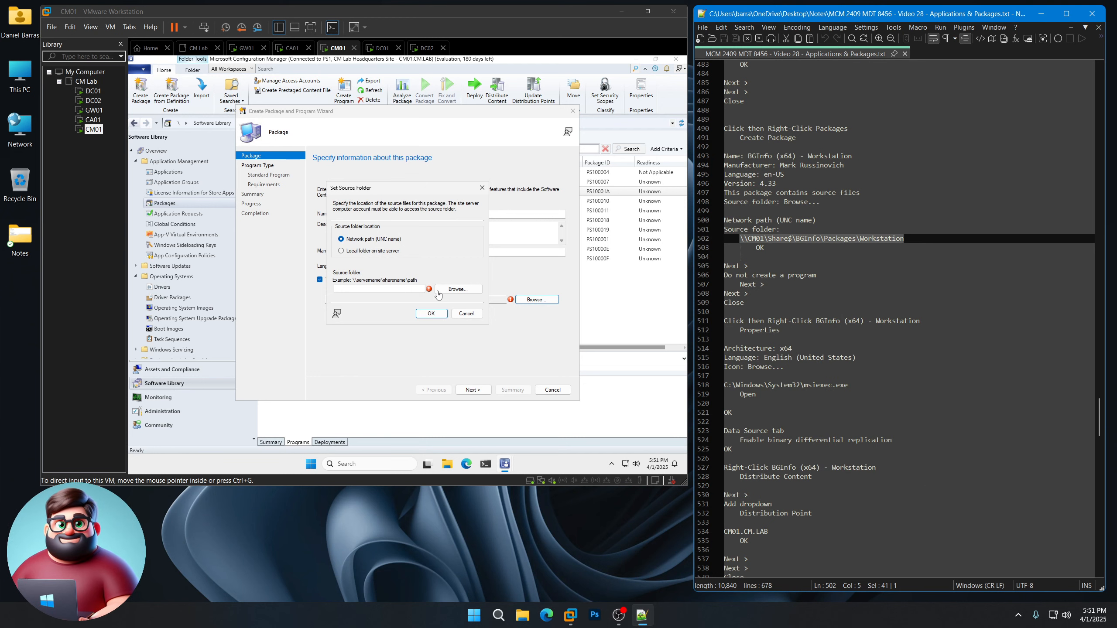
{"action": "left_click", "coordinate": [376, 289]}
{"action": "key", "text": "ctrl+v"}
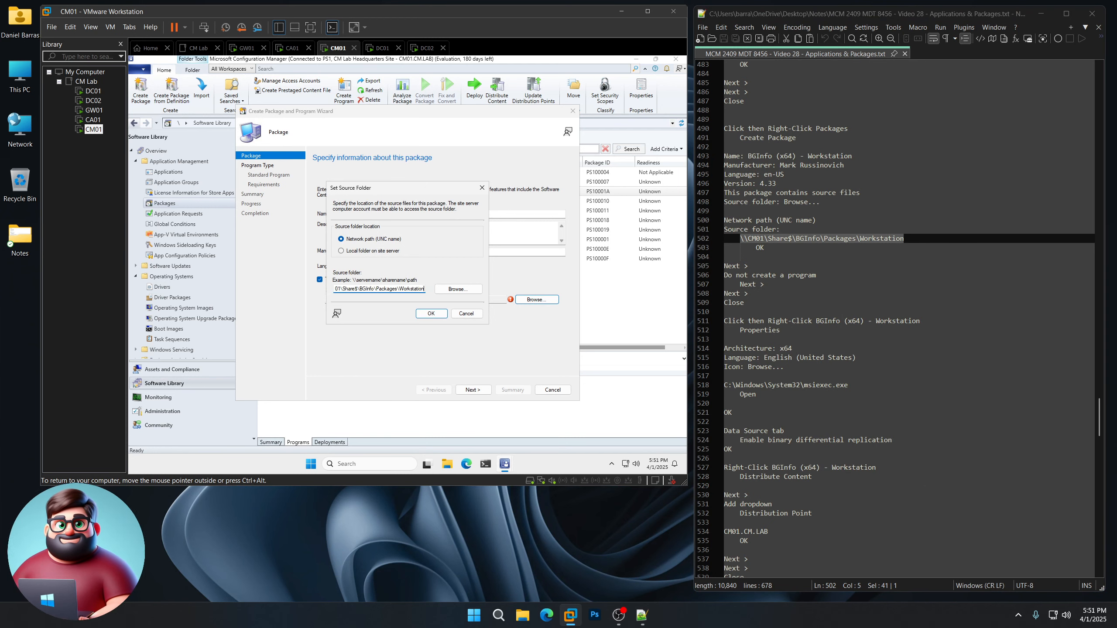
{"action": "left_click", "coordinate": [432, 313]}
Choose not to create a program for the BGInfo (x64) - Workstation package and complete its creation
{"action": "left_click", "coordinate": [481, 388]}
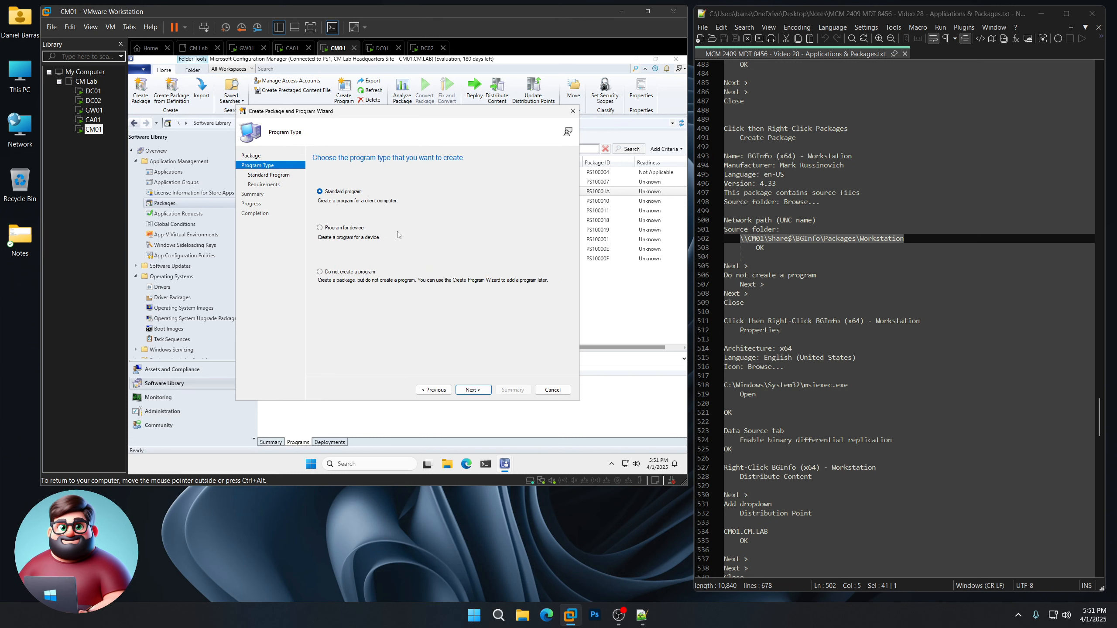
{"action": "left_click", "coordinate": [345, 272]}
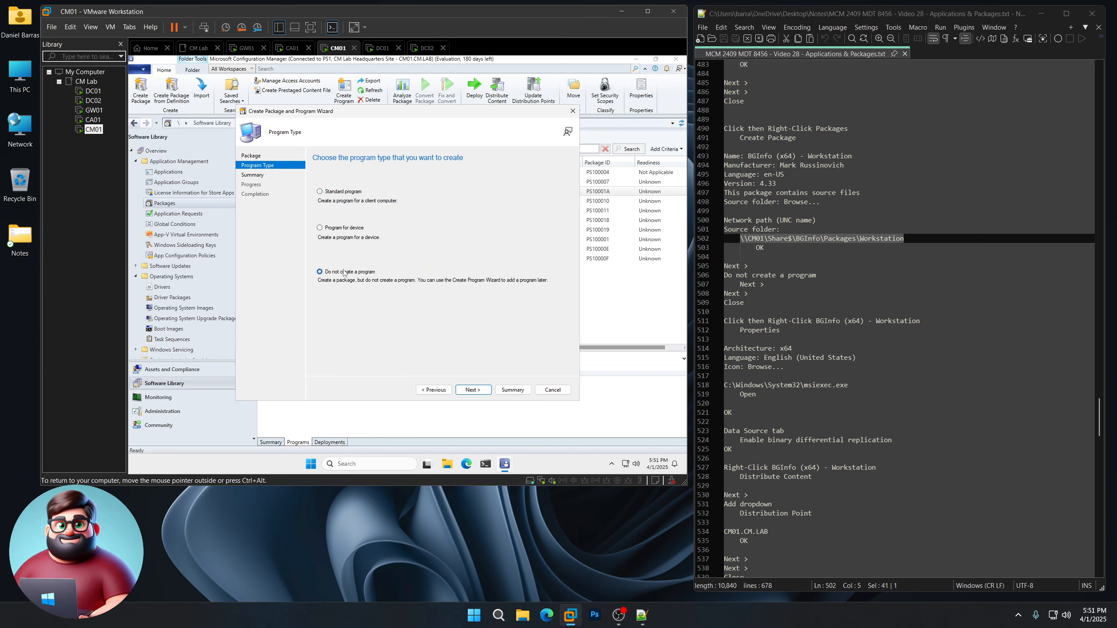
{"action": "left_click", "coordinate": [473, 391]}
{"action": "left_click", "coordinate": [473, 390]}
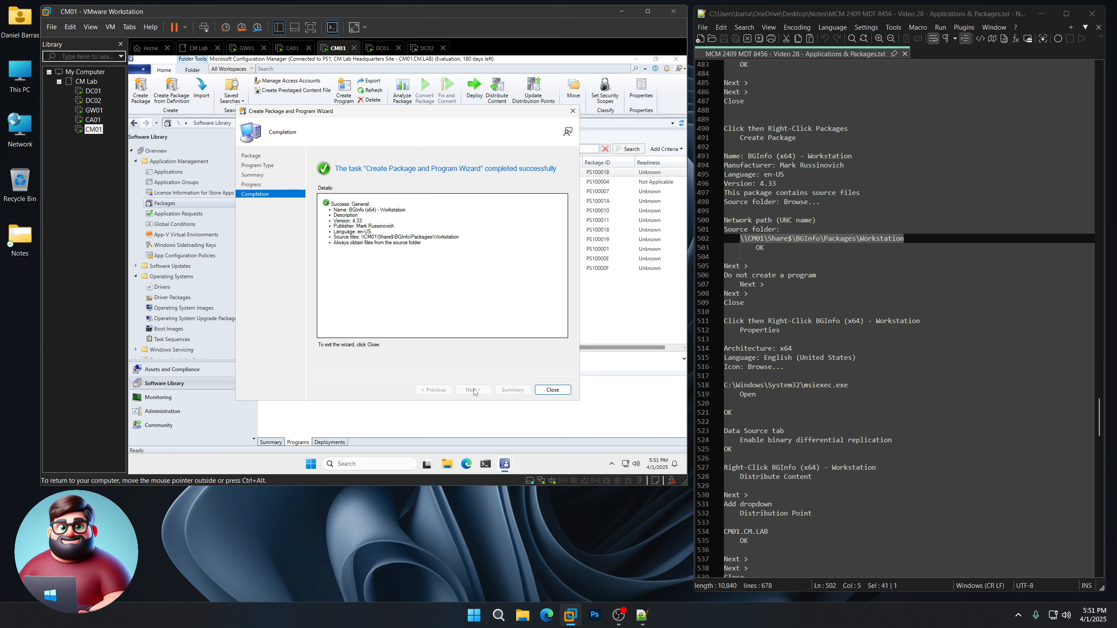
{"action": "left_click", "coordinate": [556, 393]}
{"action": "scroll", "coordinate": [880, 308], "scroll_direction": "down", "scroll_amount": 6}
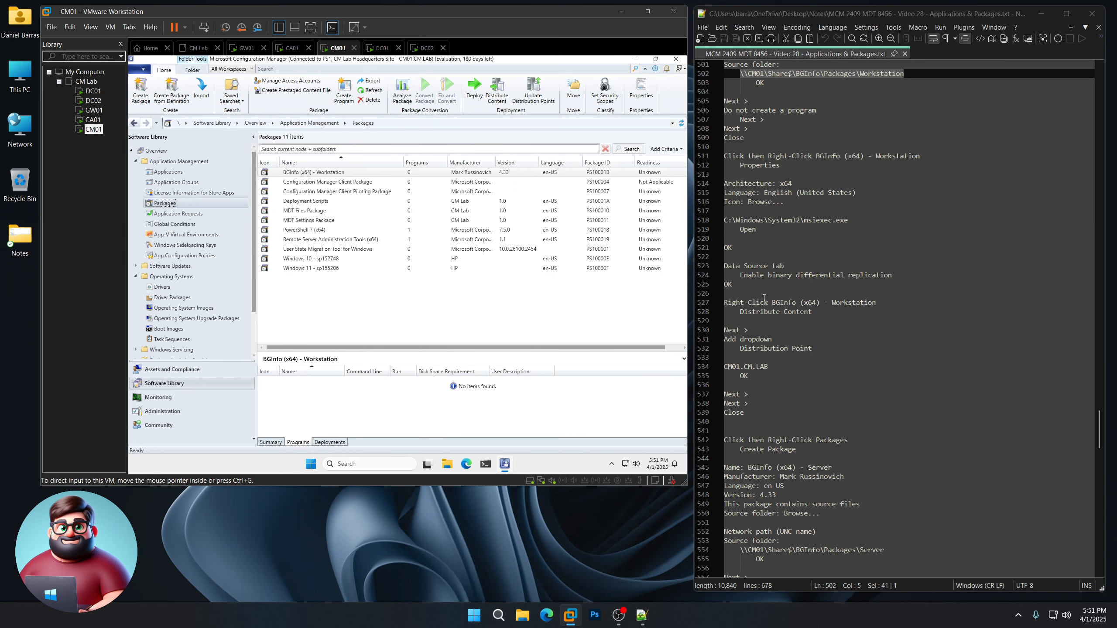
Set the BGInfo (x64) - Workstation package's architecture to x64 and language to English (United States), and enable binary differential replication
{"action": "right_click", "coordinate": [319, 174]}
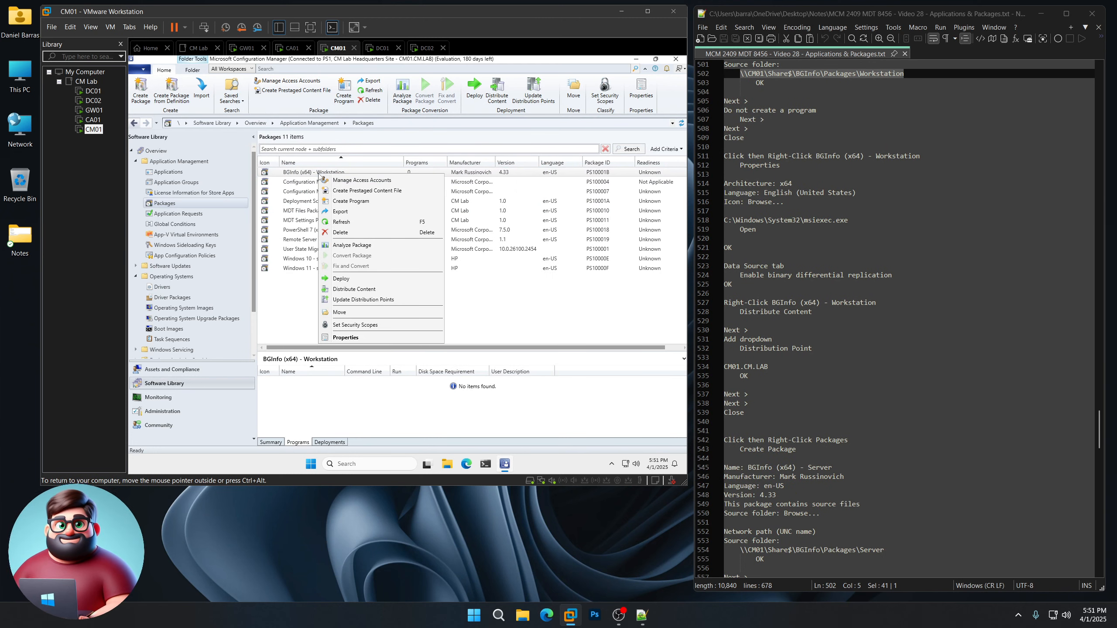
{"action": "left_click", "coordinate": [345, 337]}
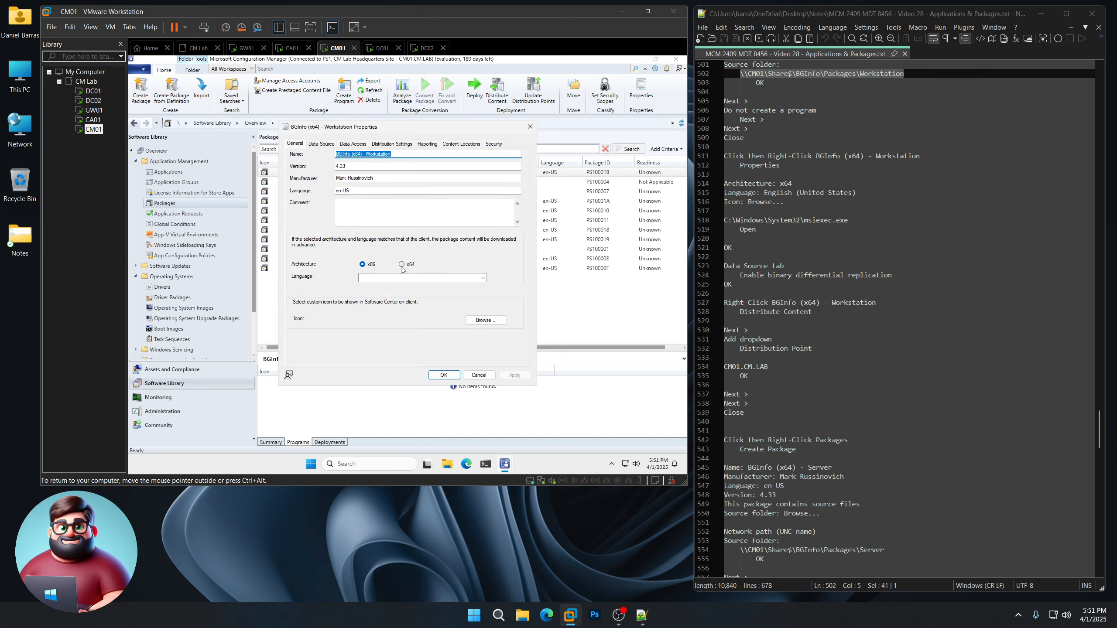
{"action": "left_click", "coordinate": [401, 265]}
{"action": "left_click", "coordinate": [483, 278]}
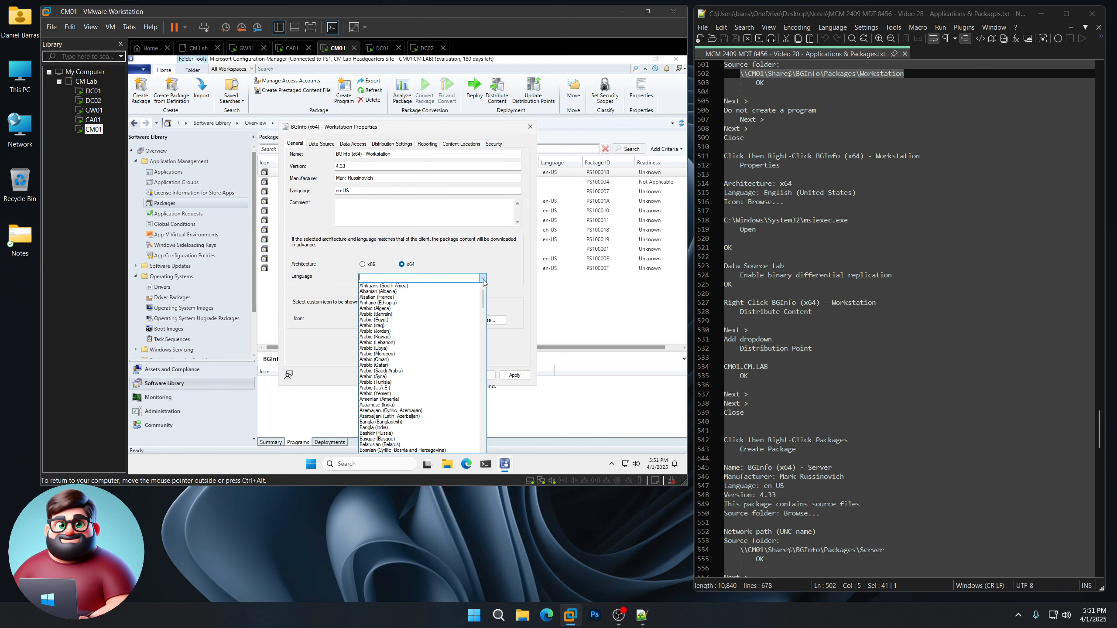
{"action": "scroll", "coordinate": [449, 377], "scroll_direction": "down", "scroll_amount": 10}
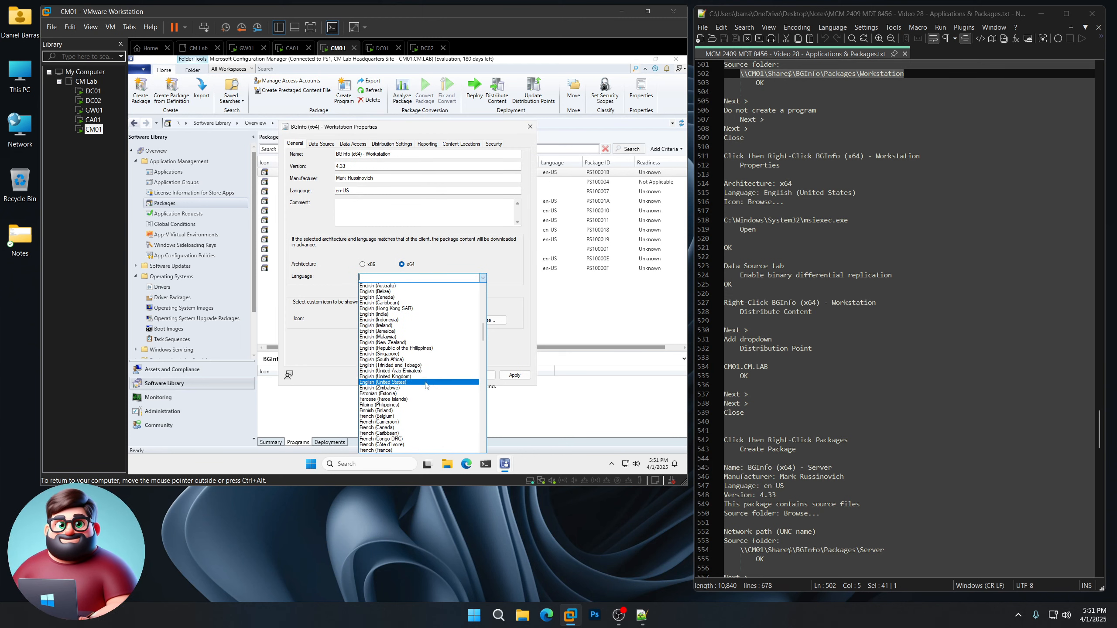
{"action": "left_click", "coordinate": [426, 385]}
{"action": "left_click", "coordinate": [321, 144]}
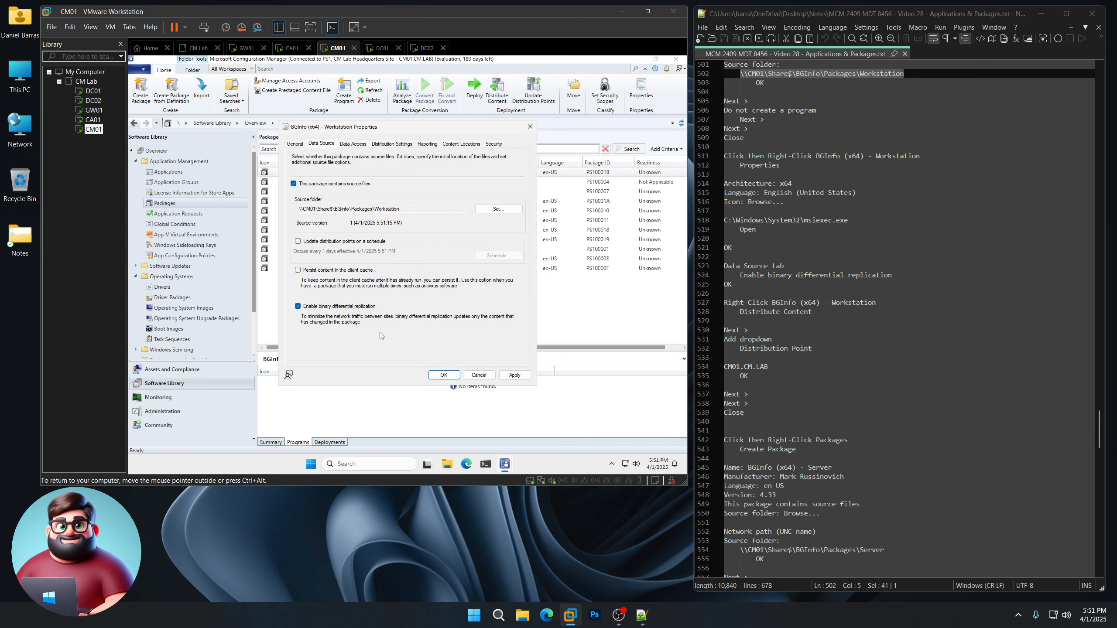
{"action": "left_click", "coordinate": [443, 375]}
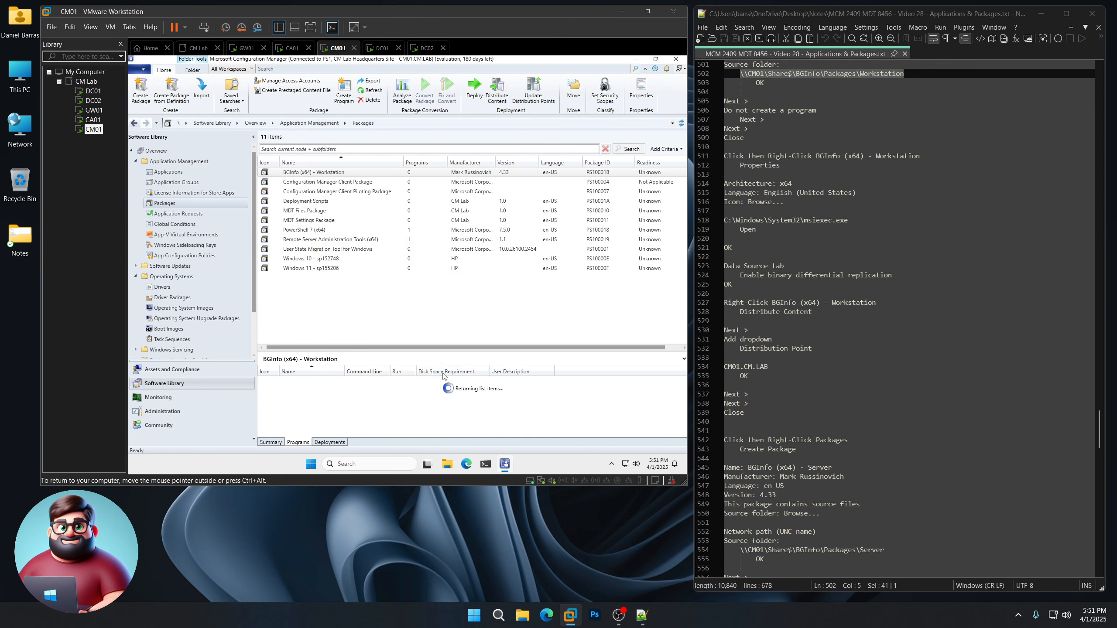
Distribute the BGInfo (x64) - Workstation package's content to the distribution point CM01.CM.LAB
{"action": "left_click", "coordinate": [319, 172]}
{"action": "right_click", "coordinate": [323, 172]}
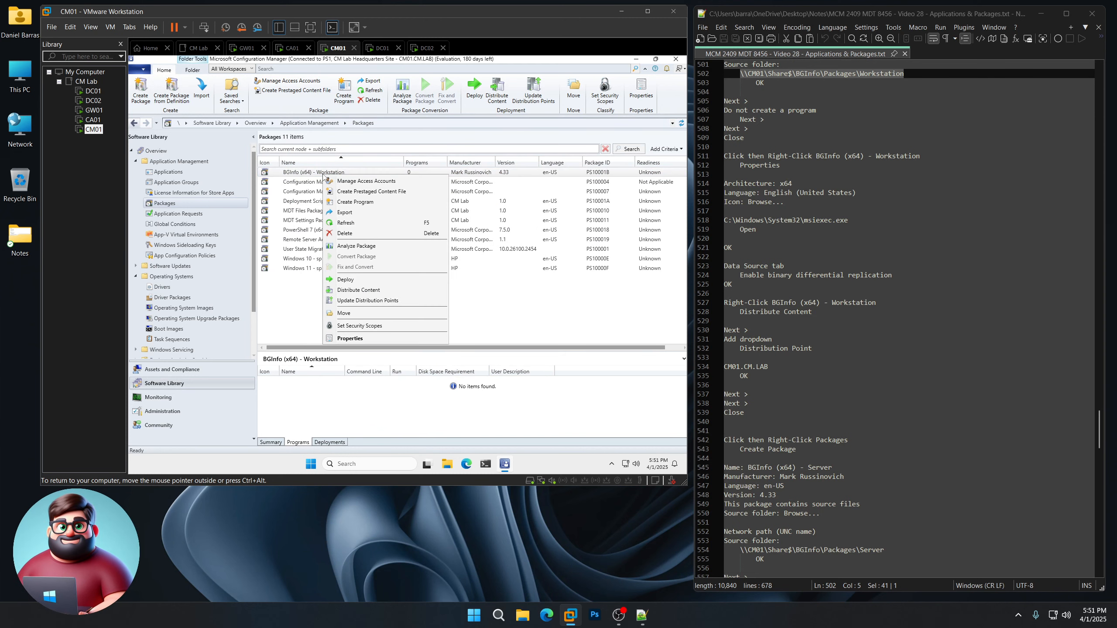
{"action": "left_click", "coordinate": [350, 291]}
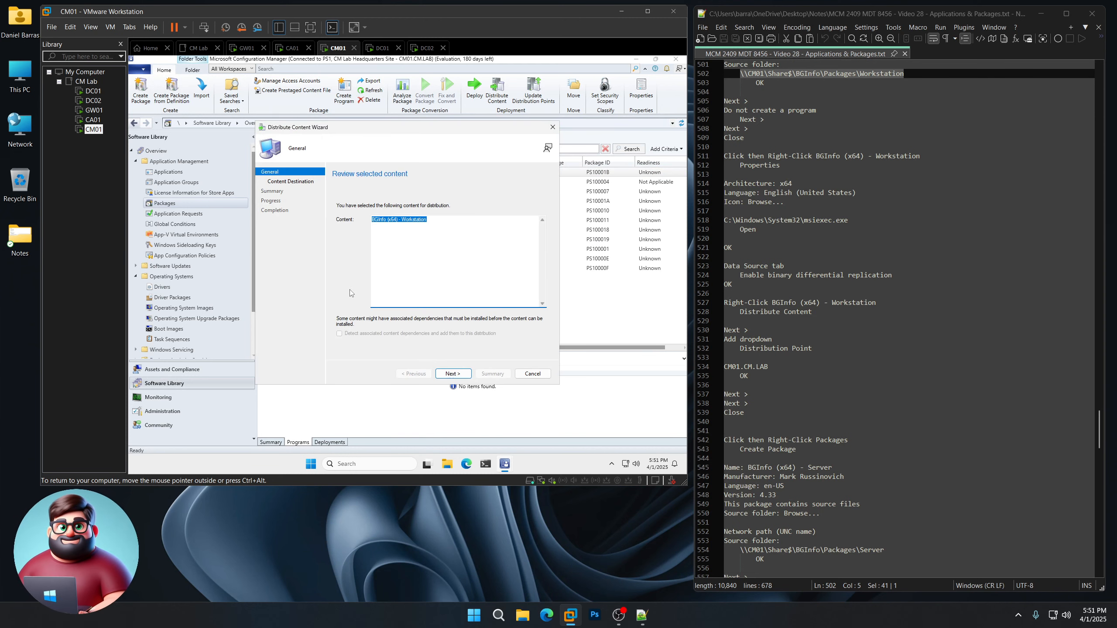
{"action": "left_click", "coordinate": [459, 377]}
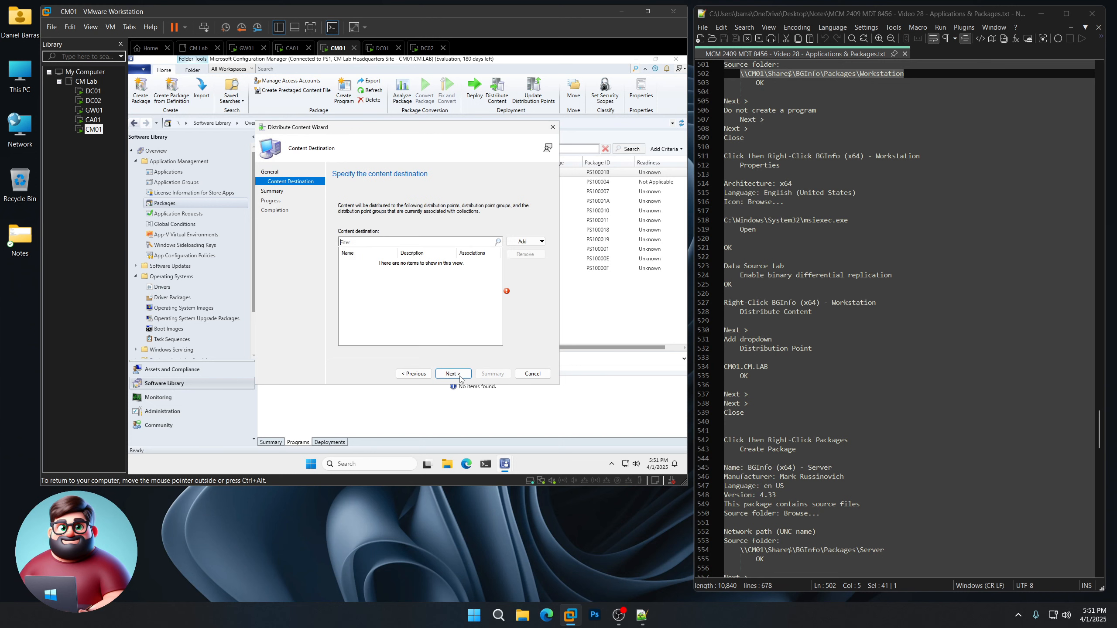
{"action": "left_click", "coordinate": [524, 242]}
{"action": "left_click", "coordinate": [537, 264]}
{"action": "left_click", "coordinate": [291, 223]}
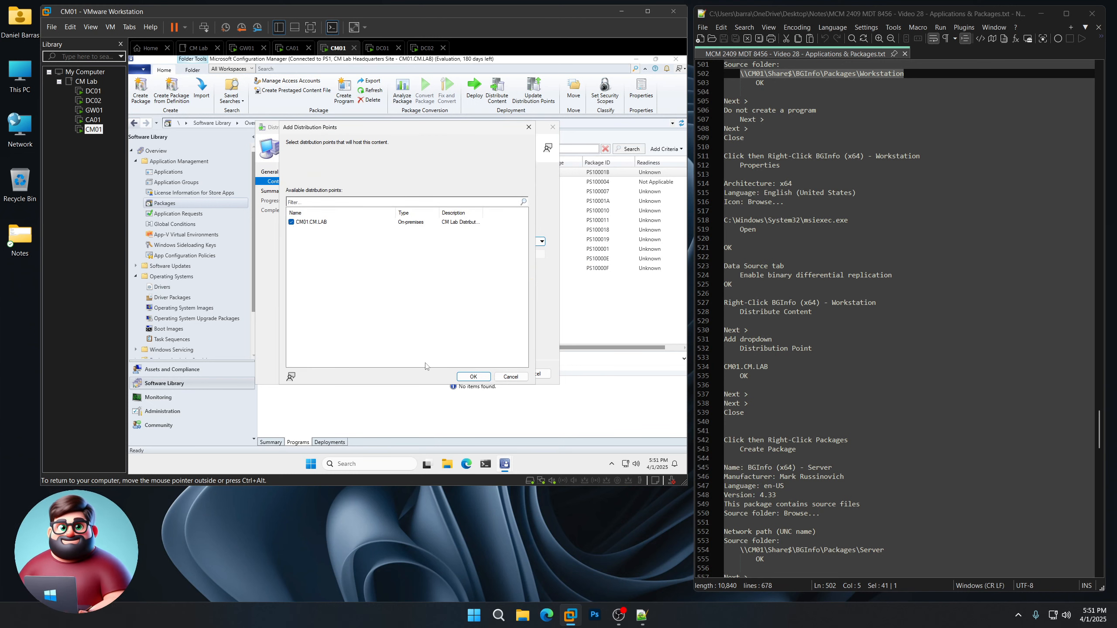
{"action": "left_click", "coordinate": [470, 377]}
{"action": "left_click", "coordinate": [453, 373]}
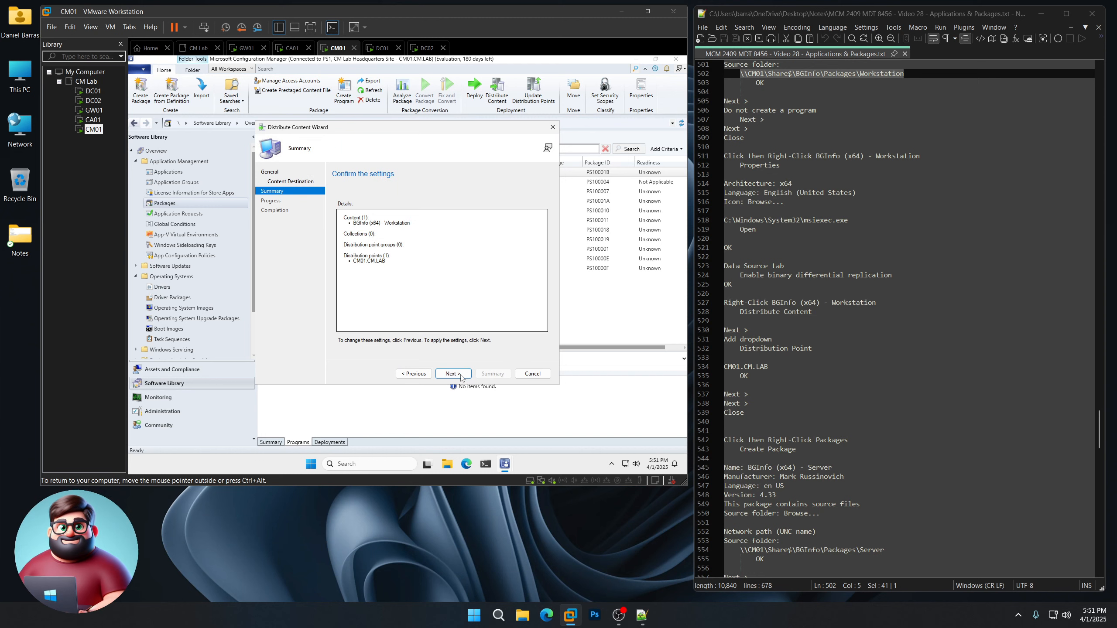
{"action": "left_click", "coordinate": [453, 373]}
{"action": "left_click", "coordinate": [533, 373]}
Start a new package and name it BGInfo (x64) - Server, copied from the notes
{"action": "scroll", "coordinate": [760, 220], "scroll_direction": "down", "scroll_amount": 10}
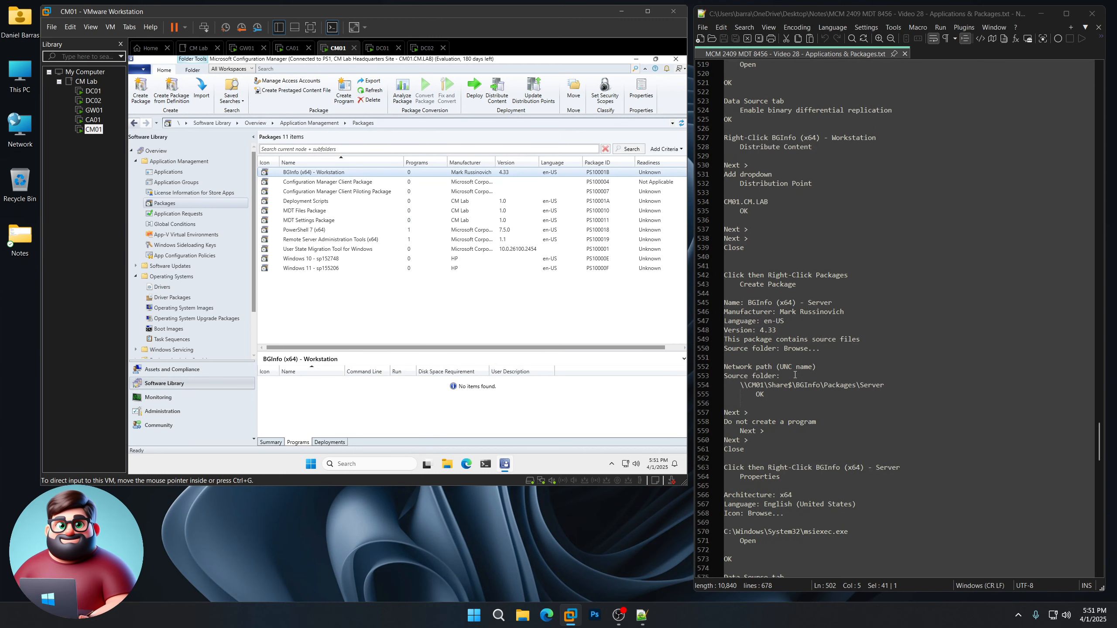
{"action": "left_click_drag", "start_coordinate": [727, 168], "coordinate": [789, 254]}
{"action": "left_click", "coordinate": [839, 238]}
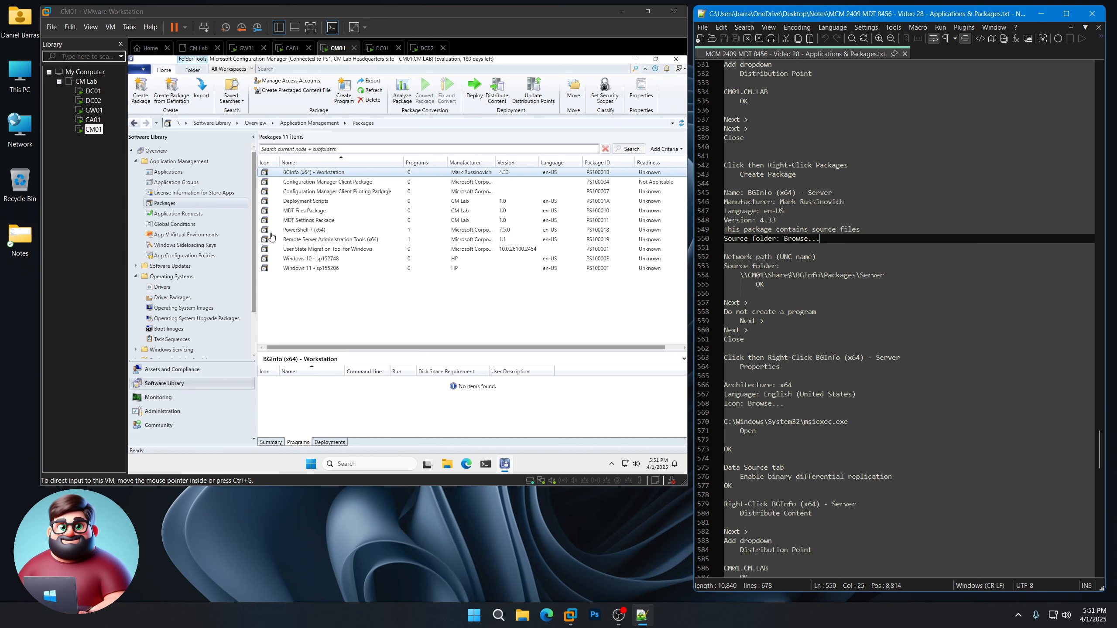
{"action": "left_click", "coordinate": [169, 204]}
{"action": "right_click", "coordinate": [168, 205]}
{"action": "left_click", "coordinate": [193, 210]}
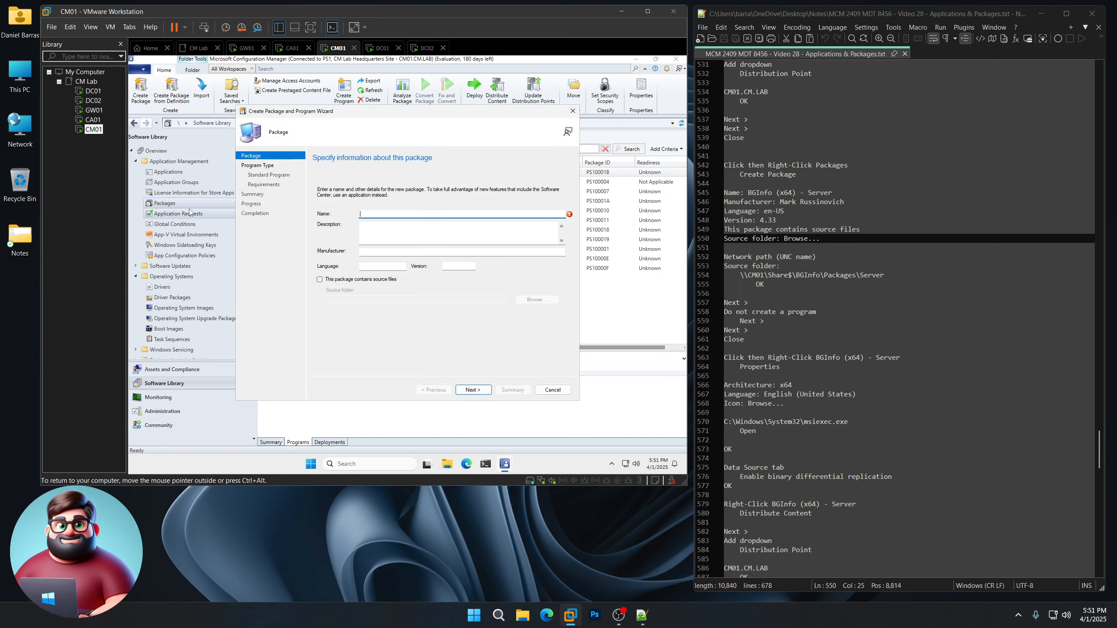
{"action": "left_click_drag", "start_coordinate": [838, 192], "coordinate": [751, 192]}
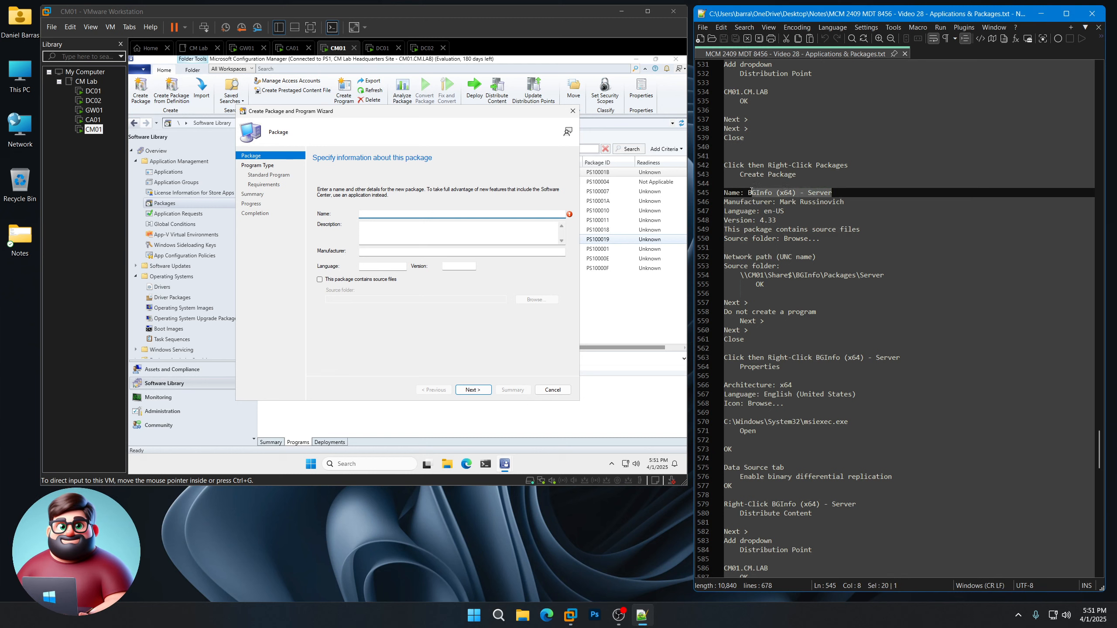
{"action": "right_click", "coordinate": [769, 193]}
{"action": "left_click", "coordinate": [795, 210]}
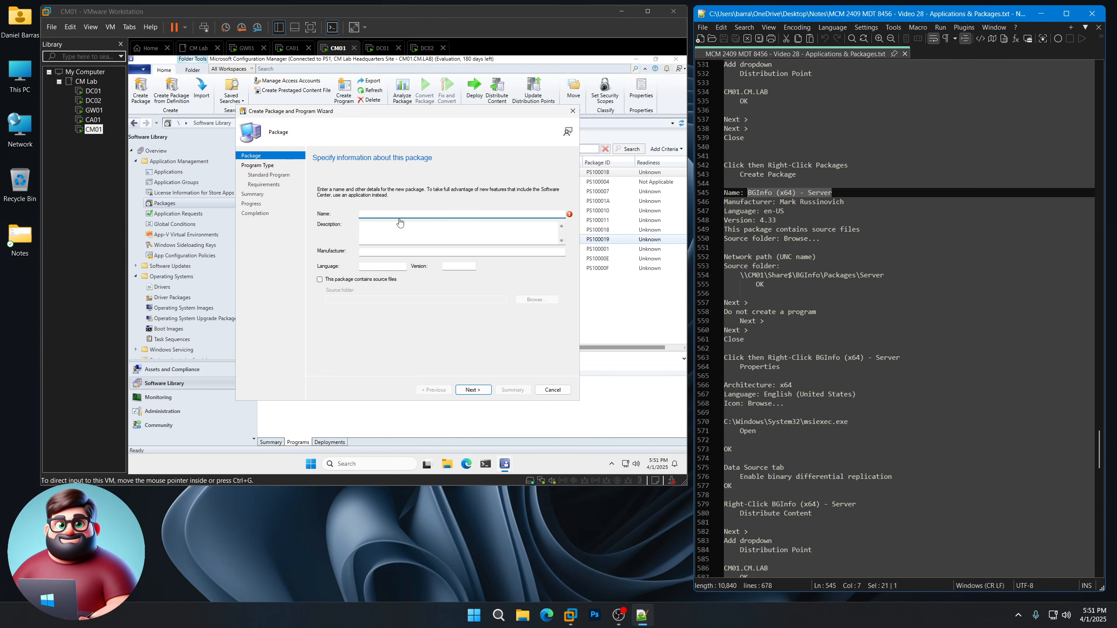
{"action": "left_click", "coordinate": [398, 216]}
{"action": "key", "text": "ctrl+v"}
Set the Server package's manufacturer to Mark Russinovich from the notes, language to en-US and version to 4.33
{"action": "left_click", "coordinate": [851, 202]}
{"action": "left_click_drag", "start_coordinate": [850, 201], "coordinate": [784, 203]}
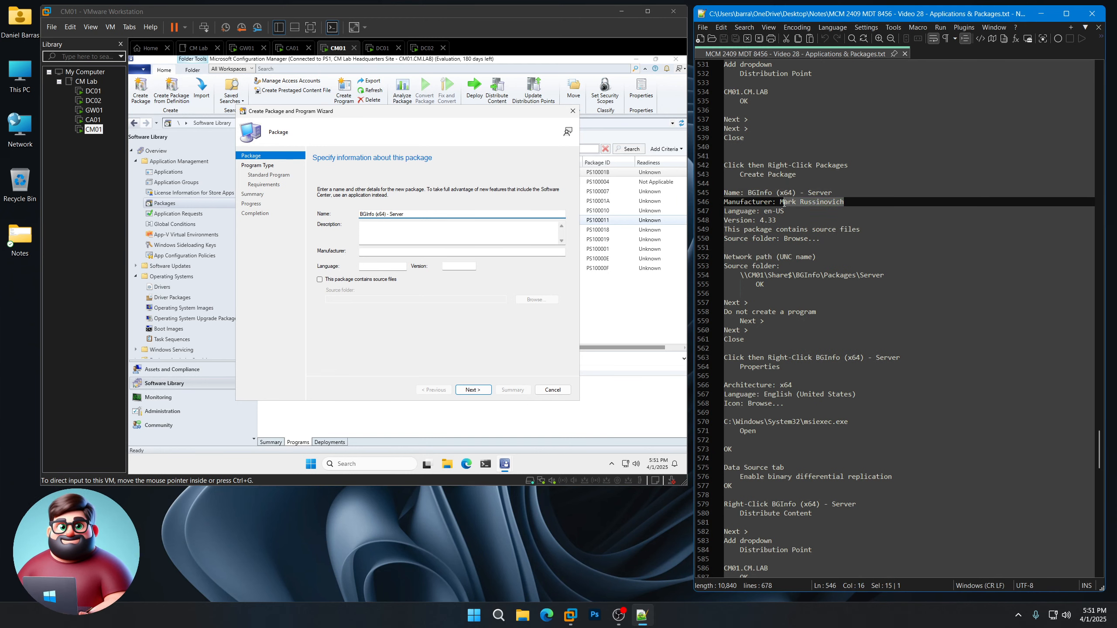
{"action": "right_click", "coordinate": [796, 202]}
{"action": "left_click", "coordinate": [822, 222]}
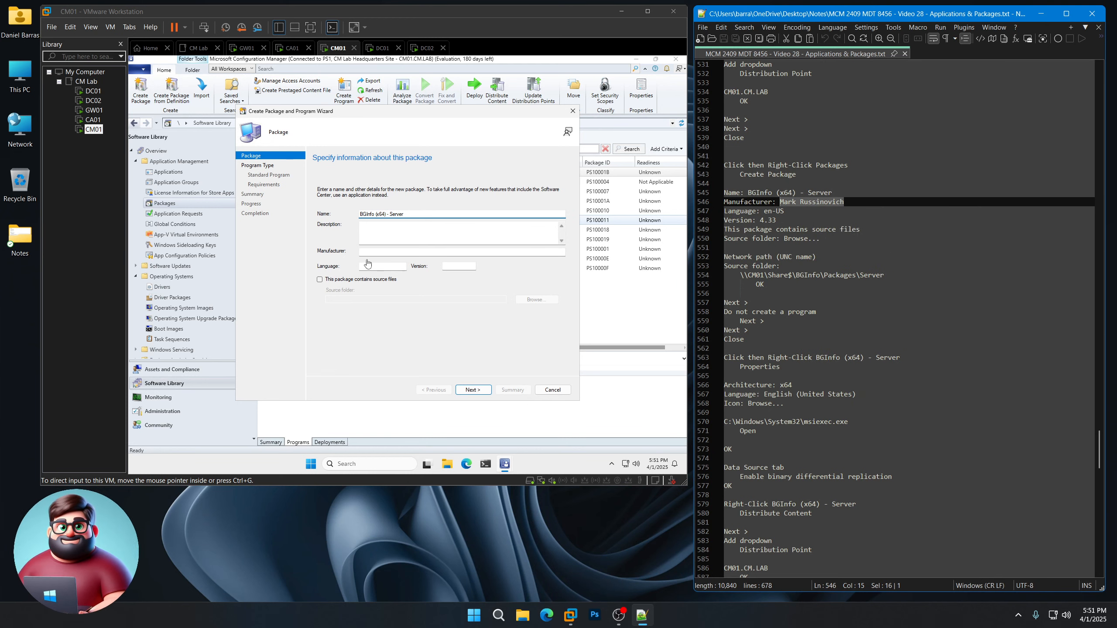
{"action": "left_click", "coordinate": [370, 251]}
{"action": "key", "text": "ctrl+v"}
{"action": "key", "text": "Tab"}
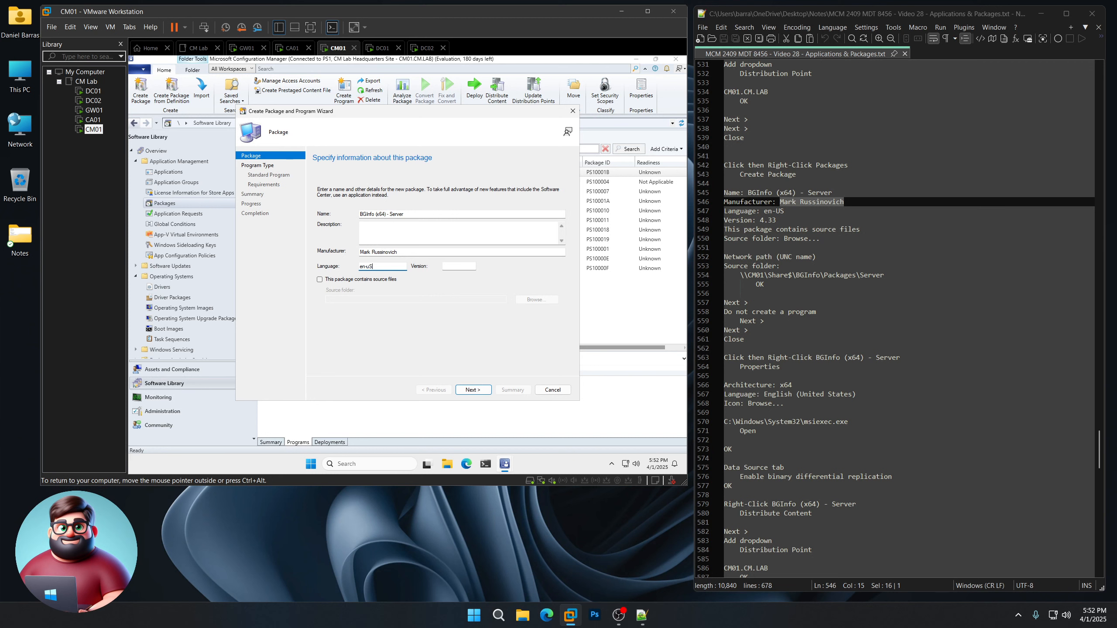
{"action": "key", "text": "Tab"}
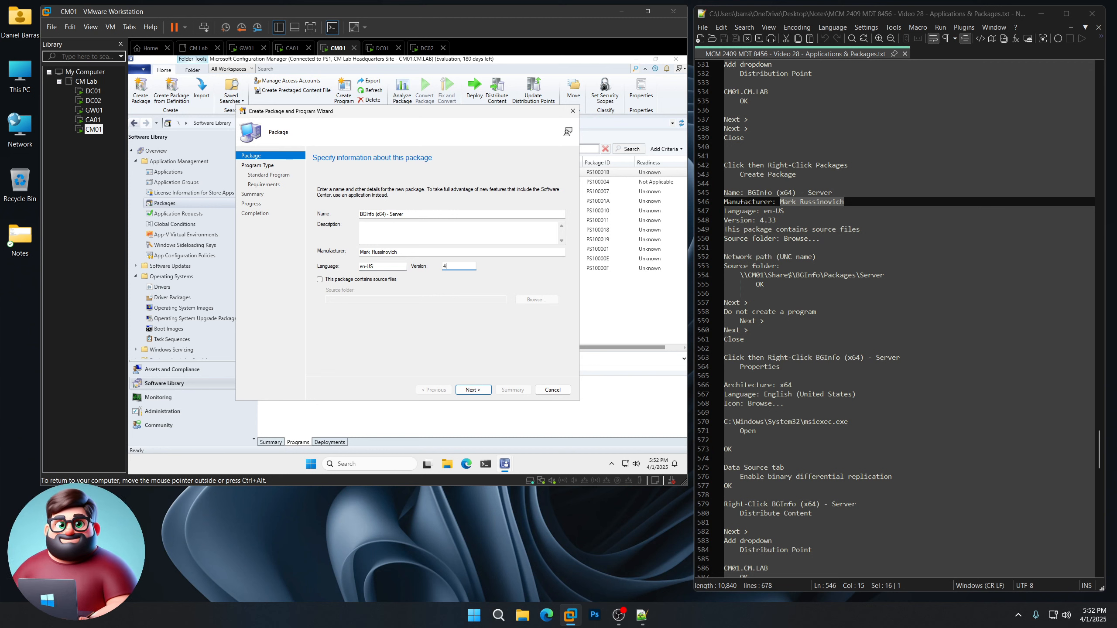
Mark the package as containing source files and set its source folder to the network path \\CM01\Share$\BGInfo\Packages\Server from the notes
{"action": "left_click", "coordinate": [380, 279]}
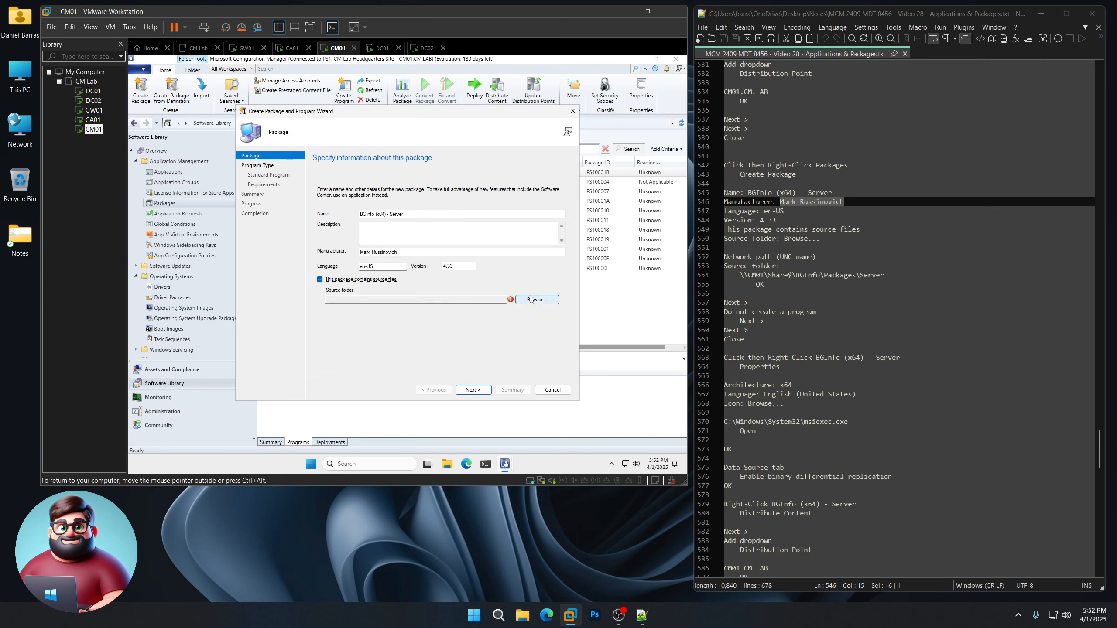
{"action": "left_click", "coordinate": [535, 300]}
{"action": "left_click", "coordinate": [885, 275]}
{"action": "left_click_drag", "start_coordinate": [885, 275], "coordinate": [740, 274]}
{"action": "right_click", "coordinate": [762, 272]}
{"action": "left_click", "coordinate": [788, 291]}
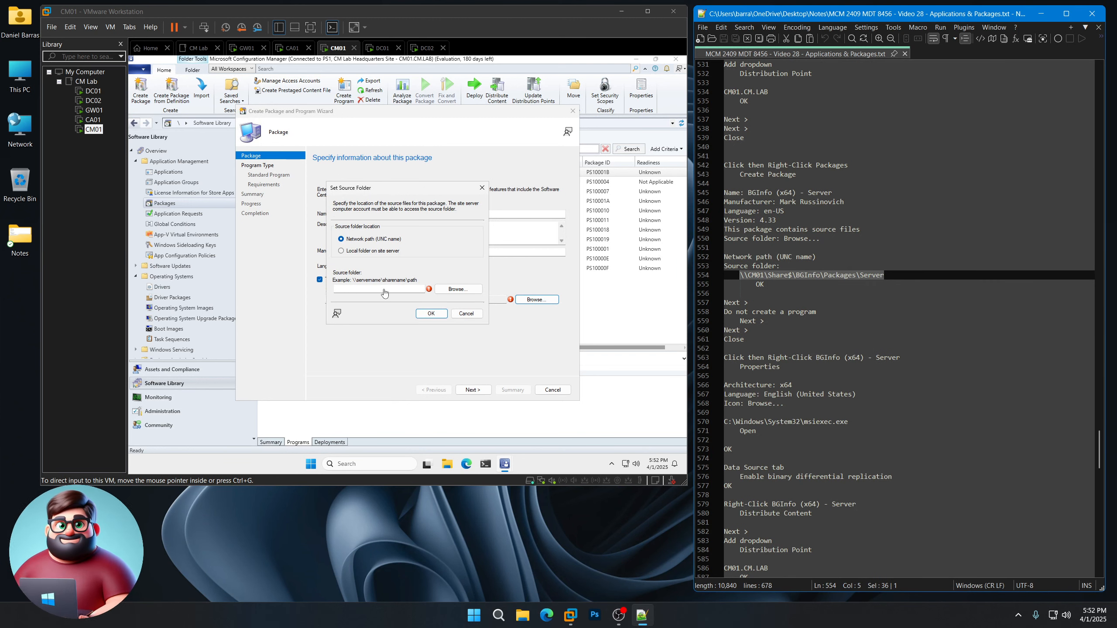
{"action": "left_click", "coordinate": [379, 289]}
{"action": "key", "text": "ctrl+v"}
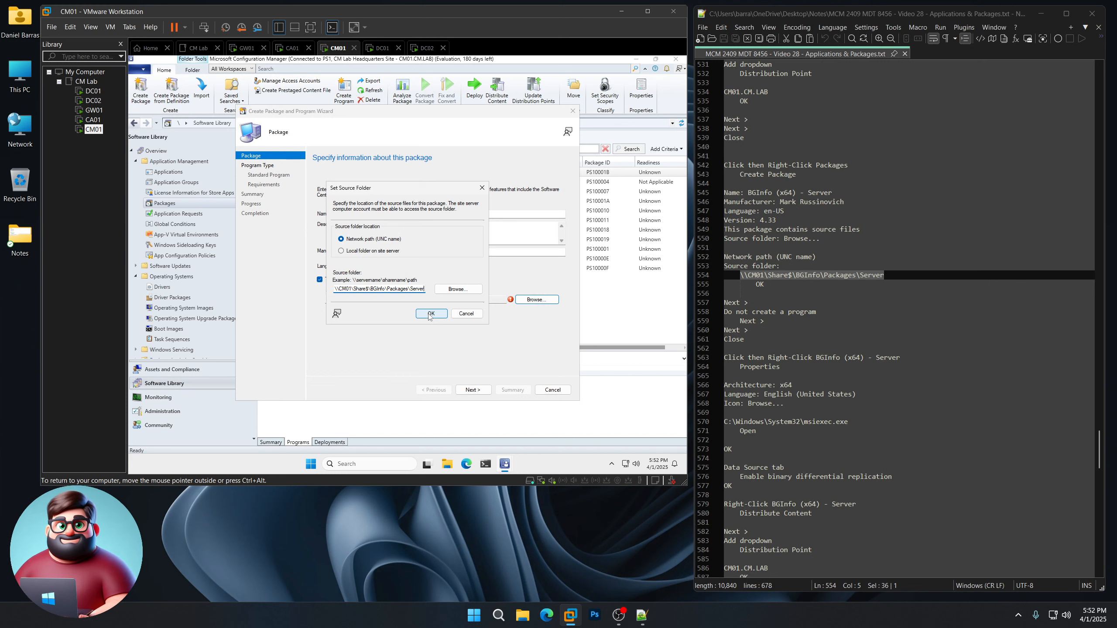
{"action": "left_click", "coordinate": [431, 314]}
Choose not to create a program for the BGInfo (x64) - Server package and complete its creation
{"action": "left_click", "coordinate": [473, 390]}
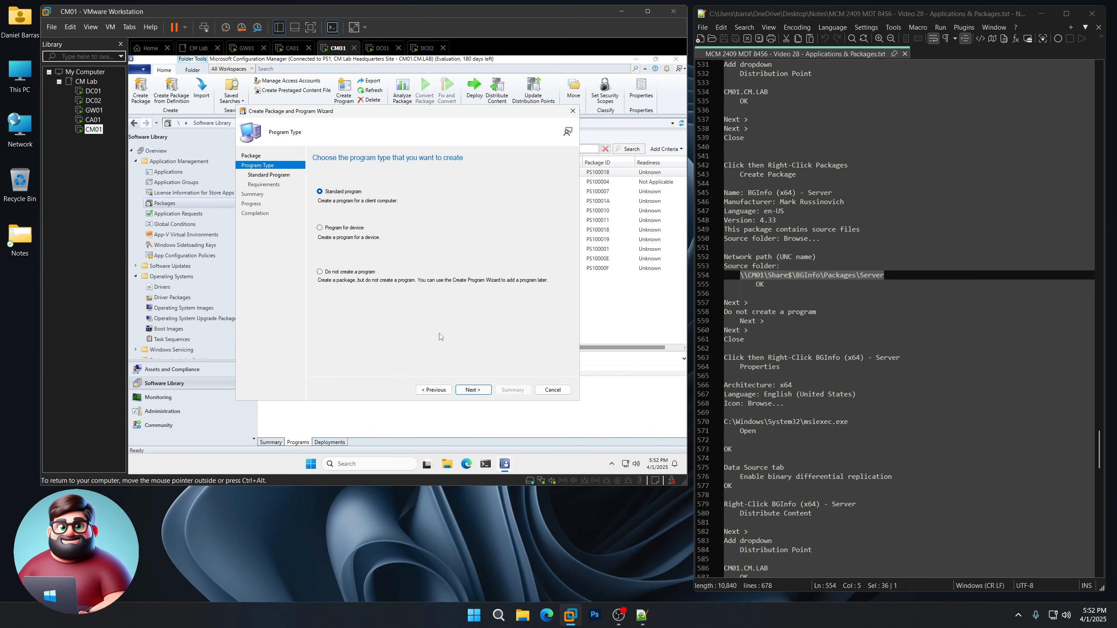
{"action": "left_click", "coordinate": [359, 272]}
{"action": "left_click", "coordinate": [475, 390]}
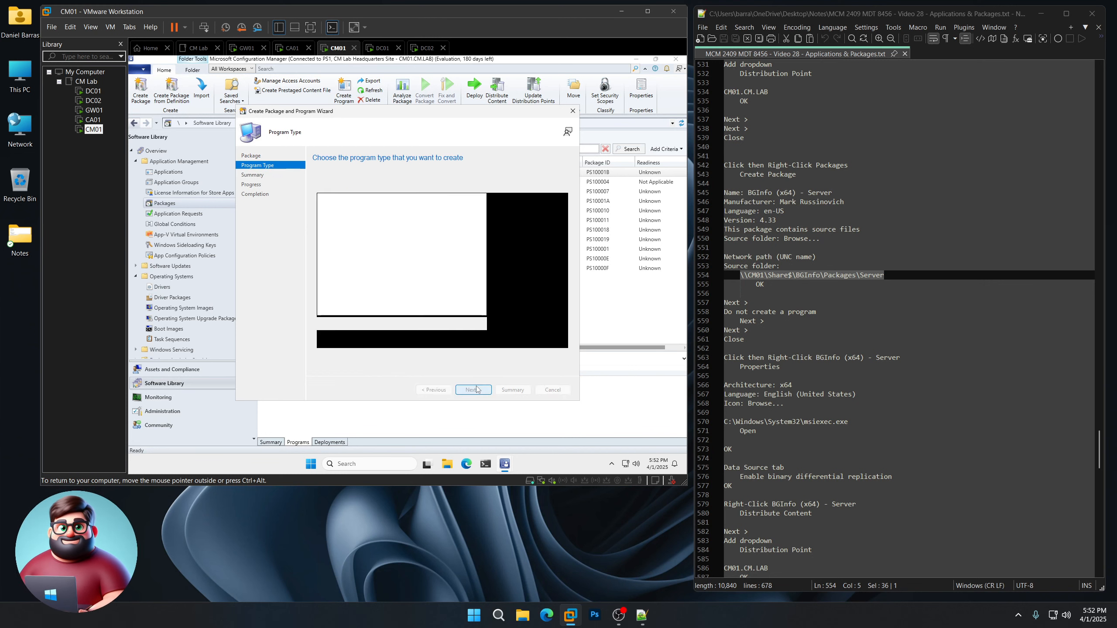
{"action": "left_click", "coordinate": [477, 390]}
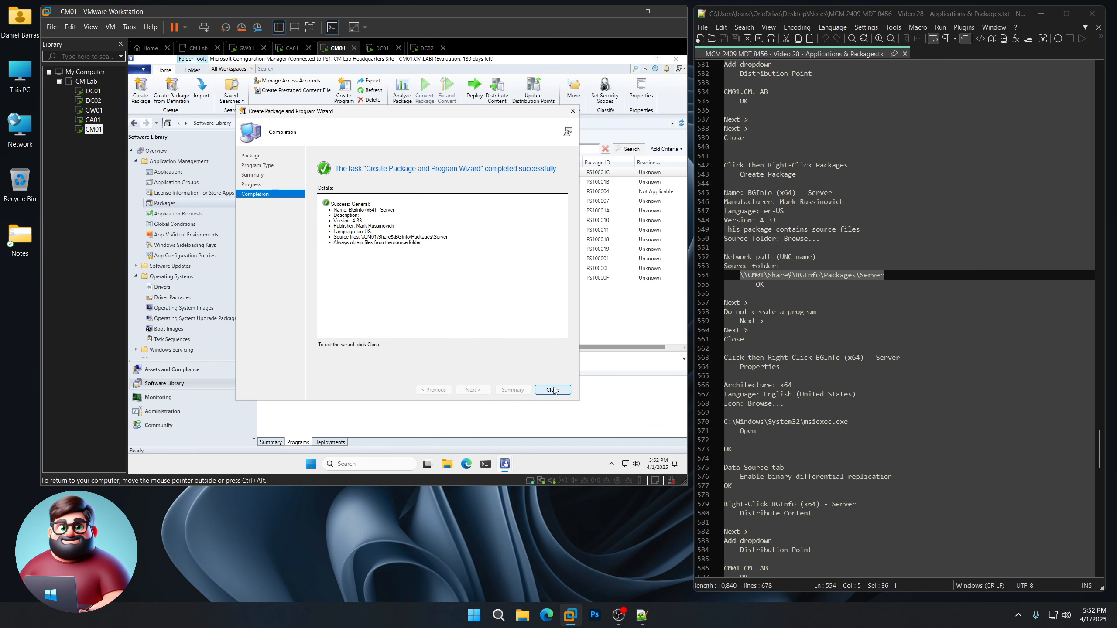
{"action": "left_click", "coordinate": [553, 390]}
In the BGInfo (x64) - Server package's properties, set the architecture to x64 and the language to English (United States)
{"action": "scroll", "coordinate": [880, 308], "scroll_direction": "down", "scroll_amount": 8}
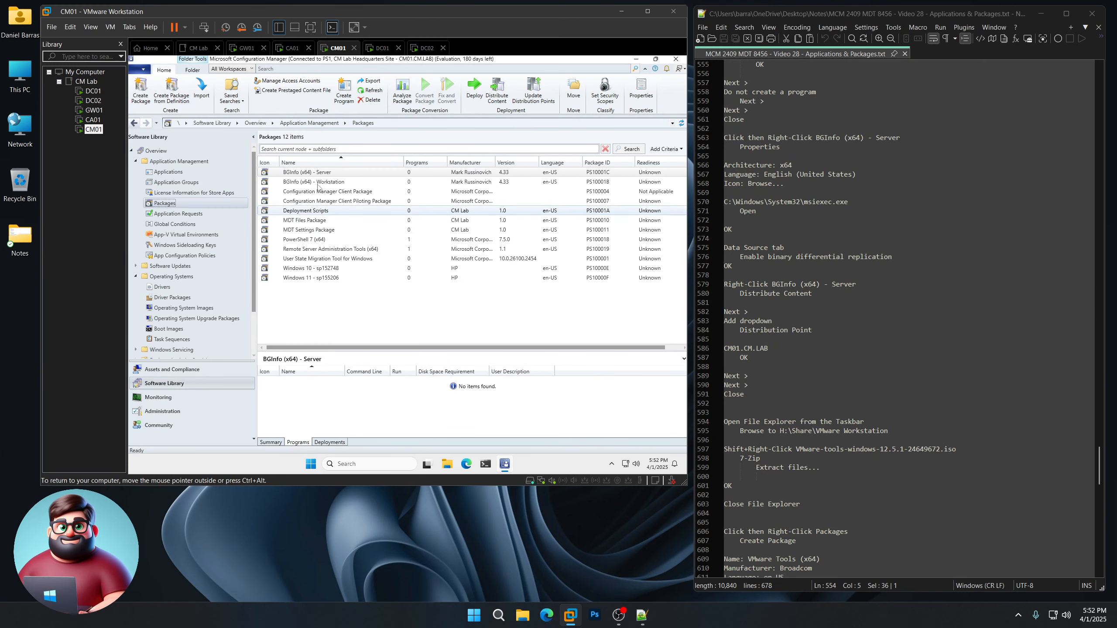
{"action": "left_click", "coordinate": [308, 171]}
{"action": "right_click", "coordinate": [308, 172]}
{"action": "left_click", "coordinate": [351, 338]}
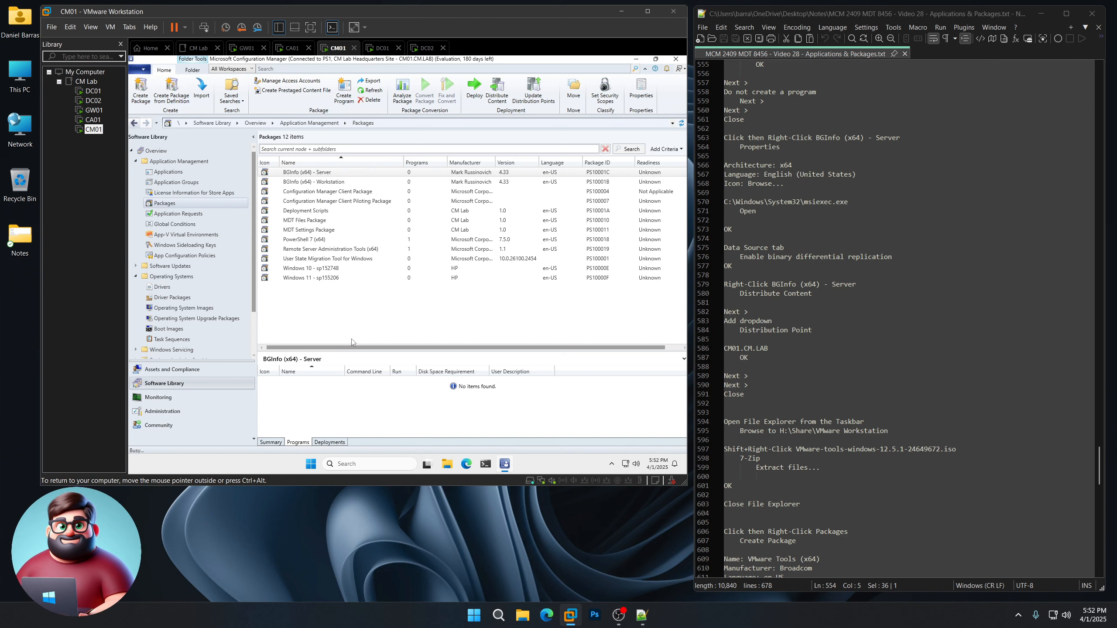
{"action": "left_click", "coordinate": [402, 264]}
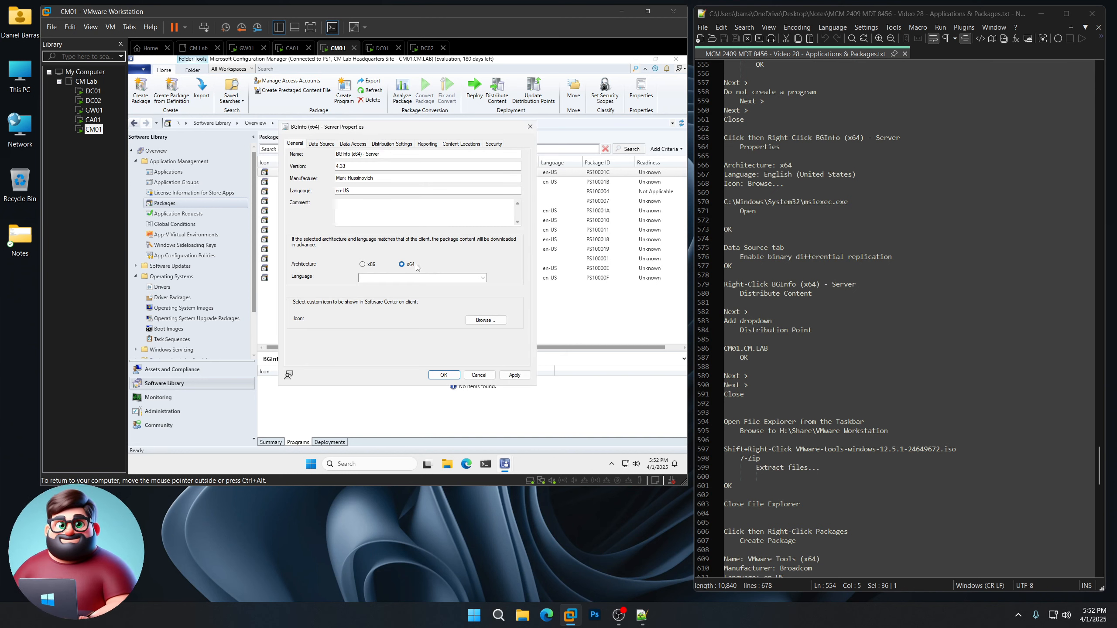
{"action": "left_click", "coordinate": [483, 277]}
{"action": "left_click_drag", "start_coordinate": [484, 304], "coordinate": [483, 345]}
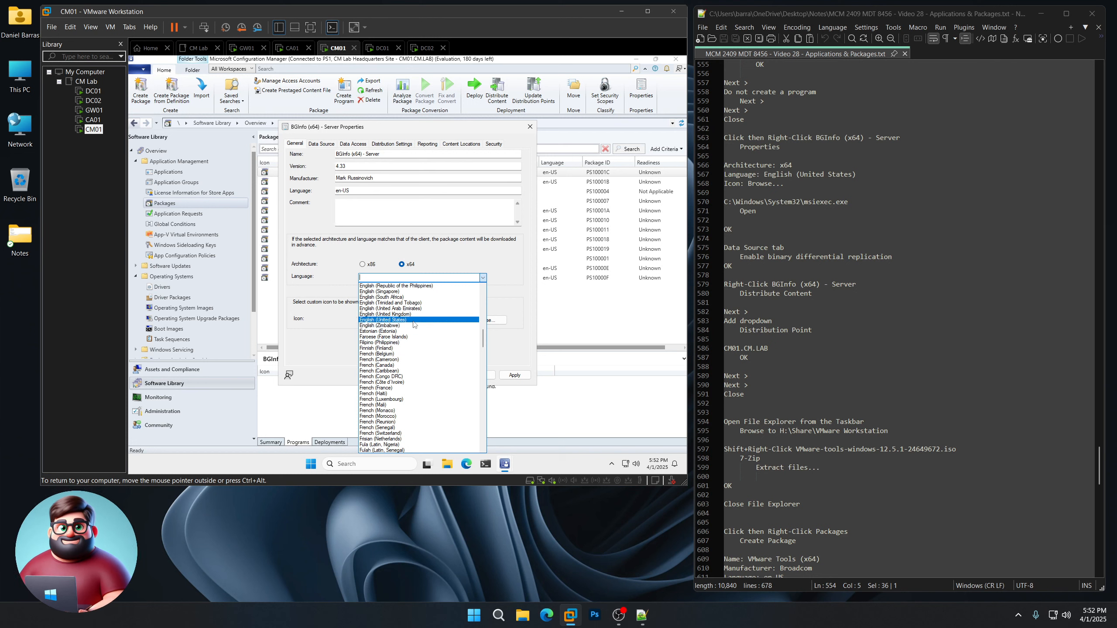
{"action": "left_click", "coordinate": [414, 320]}
Give the BGInfo (x64) - Server package the icon from C:\Windows\System32\msiexec.exe, copying the path from the notes
{"action": "left_click", "coordinate": [491, 326]}
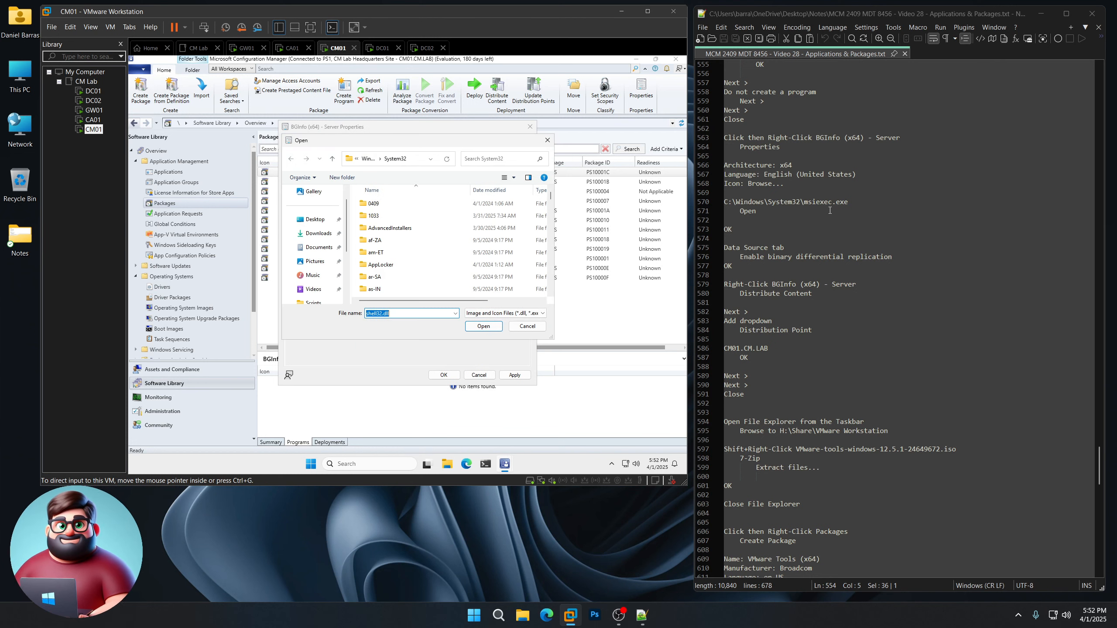
{"action": "left_click_drag", "start_coordinate": [849, 201], "coordinate": [724, 202]}
{"action": "right_click", "coordinate": [749, 199]}
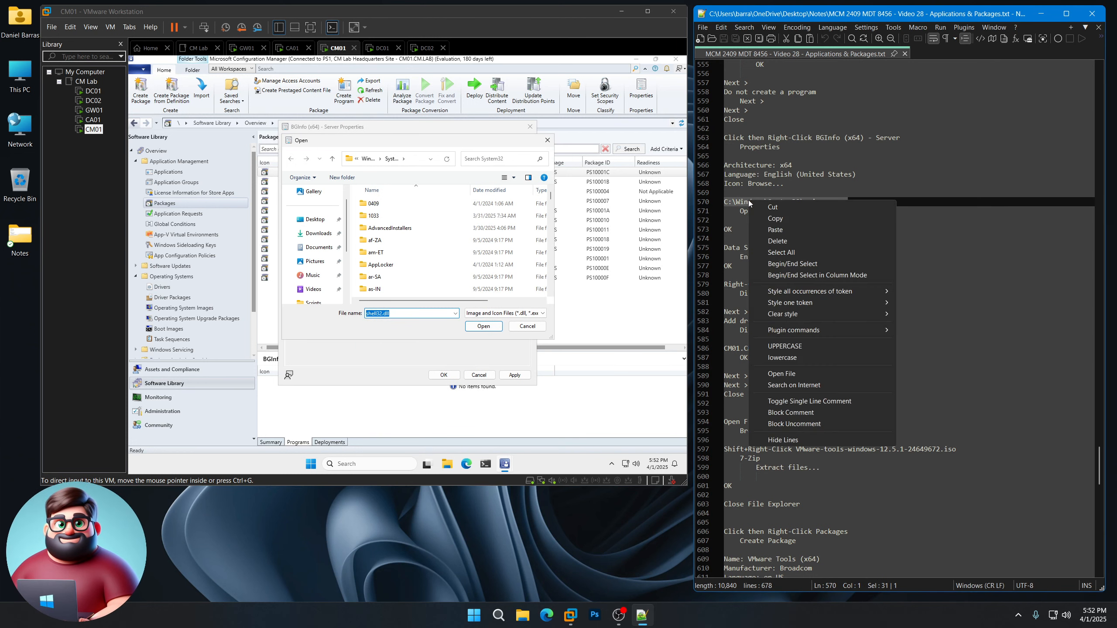
{"action": "left_click", "coordinate": [775, 219]}
{"action": "key", "text": "ctrl+v"}
{"action": "left_click", "coordinate": [484, 326]}
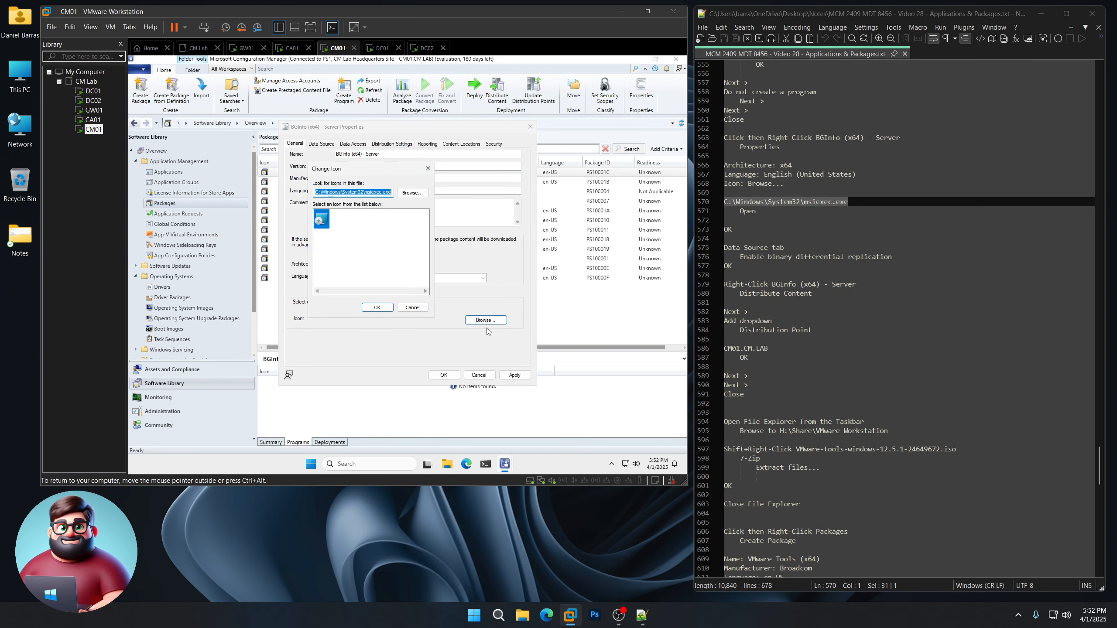
{"action": "left_click", "coordinate": [377, 307]}
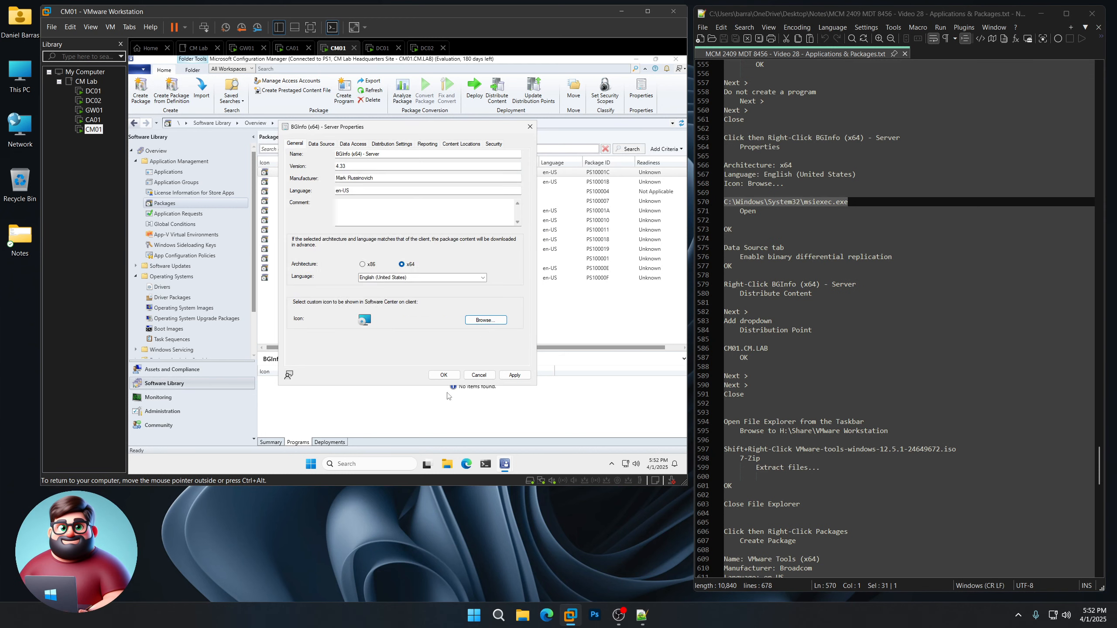
Open the BGInfo (x64) - Server package's data source settings and save the package properties
{"action": "left_click", "coordinate": [324, 146]}
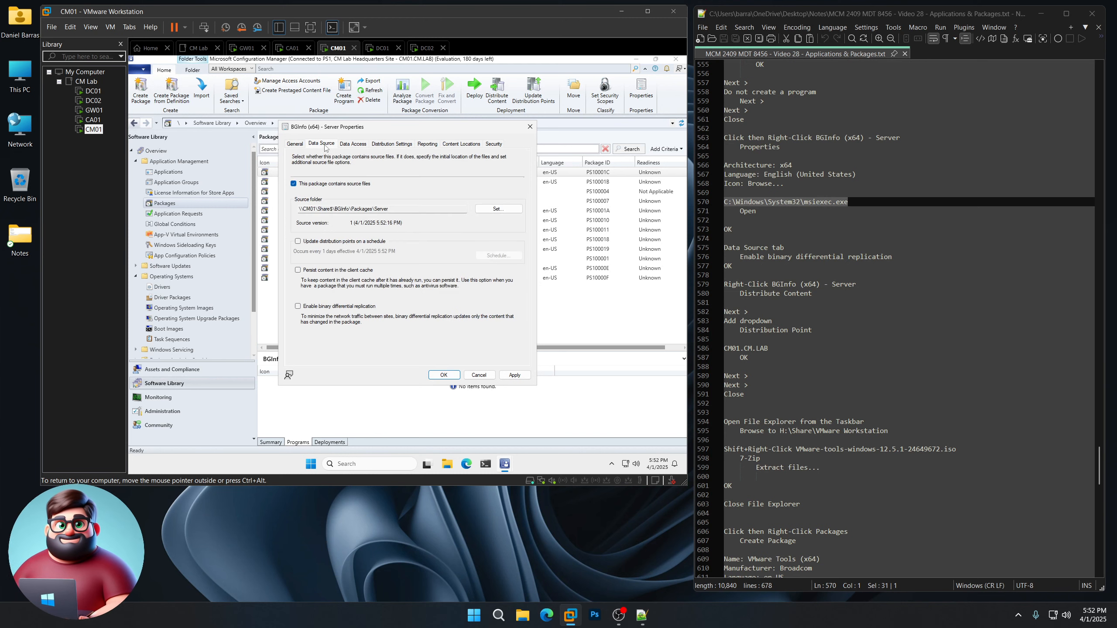
{"action": "left_click", "coordinate": [443, 376]}
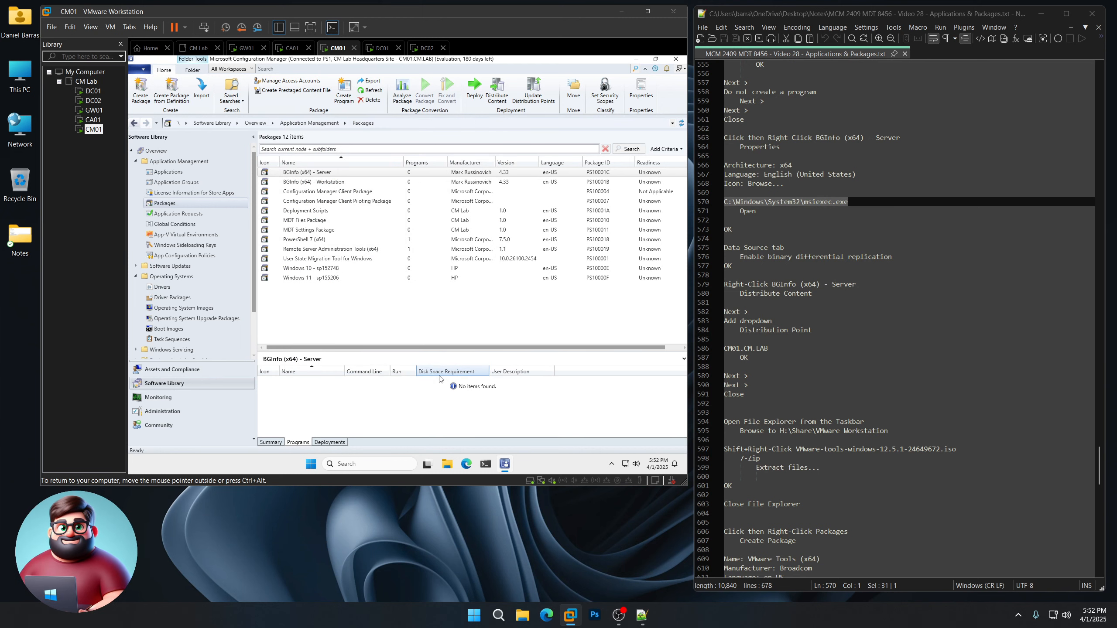
Distribute the BGInfo (x64) - Server package's content to the distribution point CM01.CM.LAB and close the completed wizard
{"action": "right_click", "coordinate": [317, 173]}
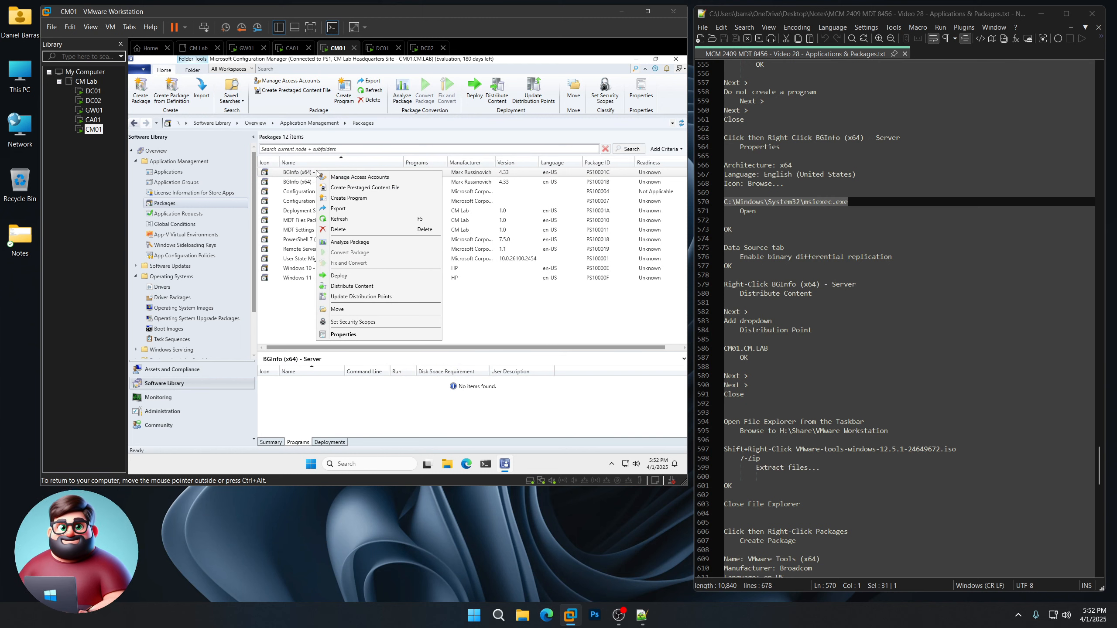
{"action": "left_click", "coordinate": [343, 286]}
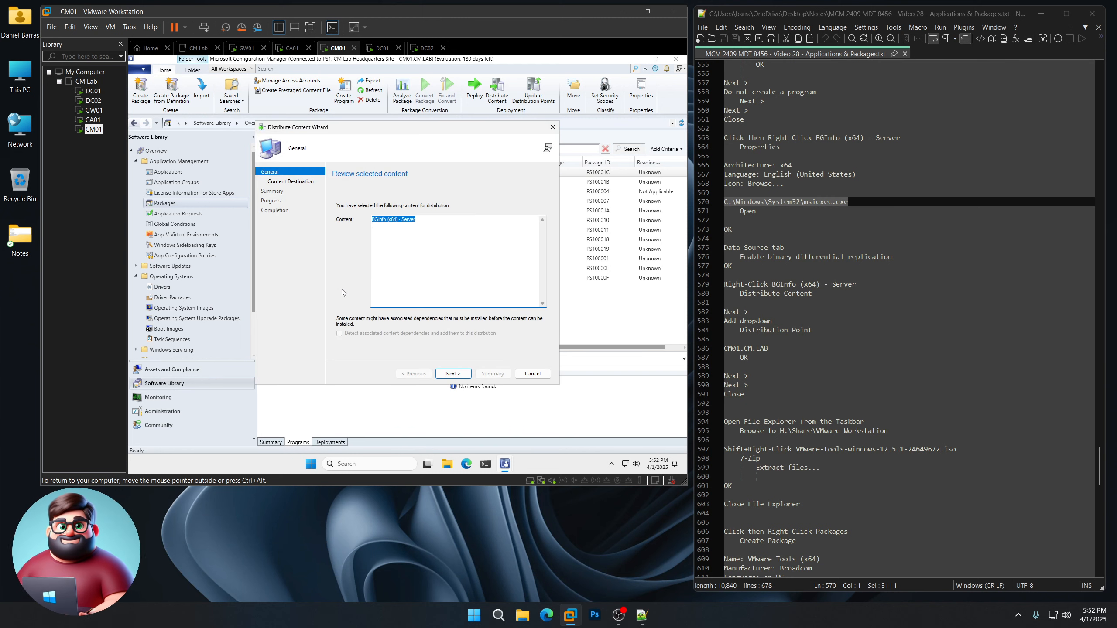
{"action": "left_click", "coordinate": [456, 374]}
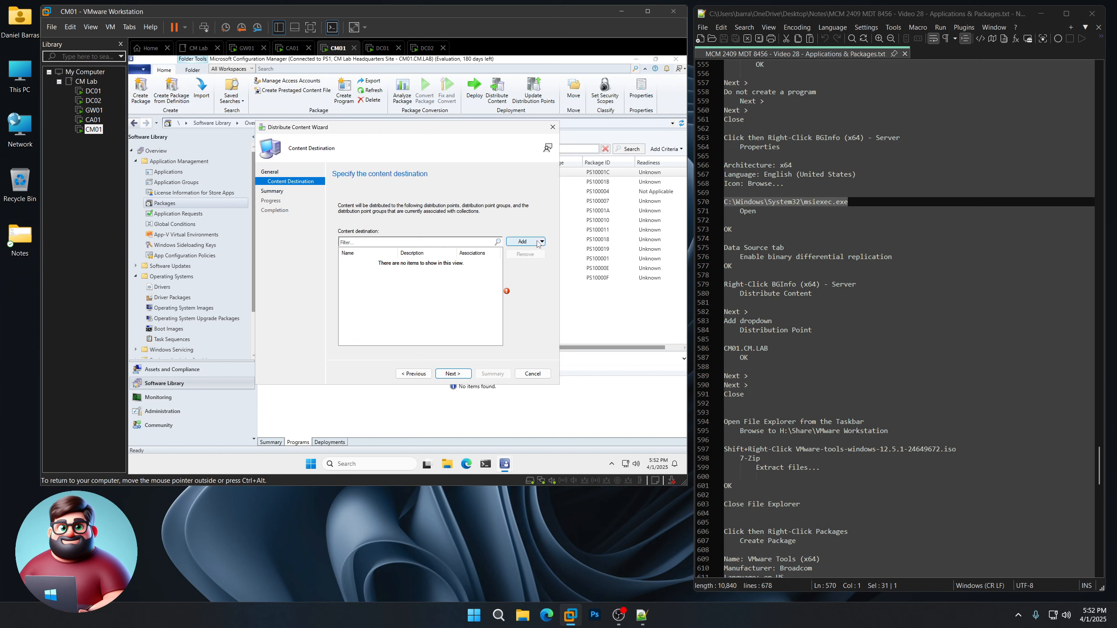
{"action": "left_click", "coordinate": [523, 242]}
{"action": "left_click", "coordinate": [528, 264]}
{"action": "left_click", "coordinate": [291, 222]}
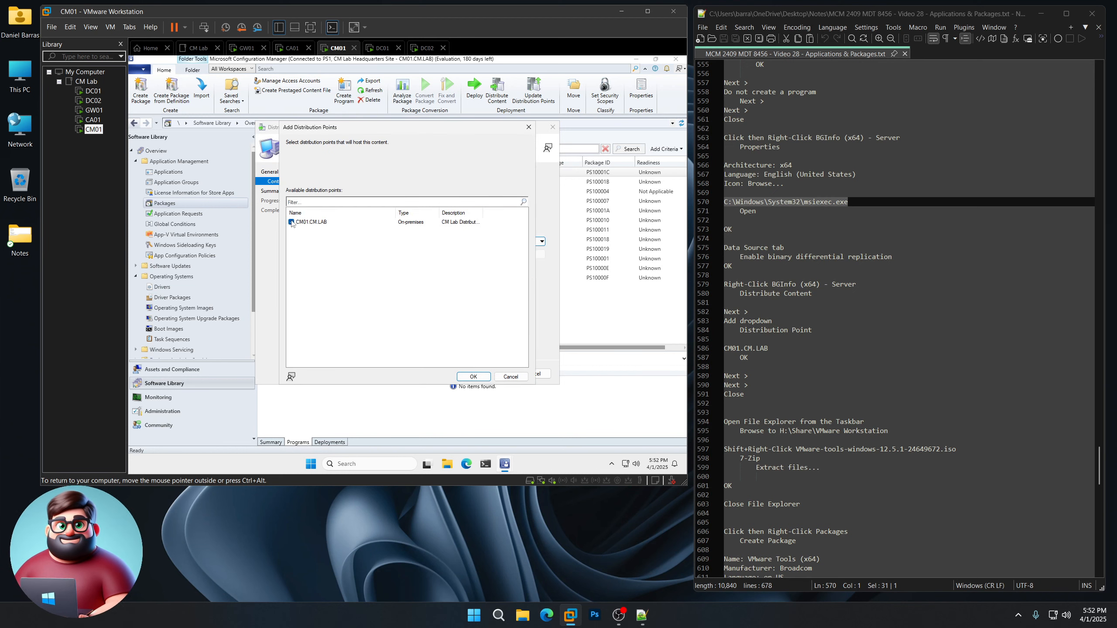
{"action": "left_click", "coordinate": [473, 376]}
{"action": "left_click", "coordinate": [462, 375]}
{"action": "left_click", "coordinate": [462, 375]}
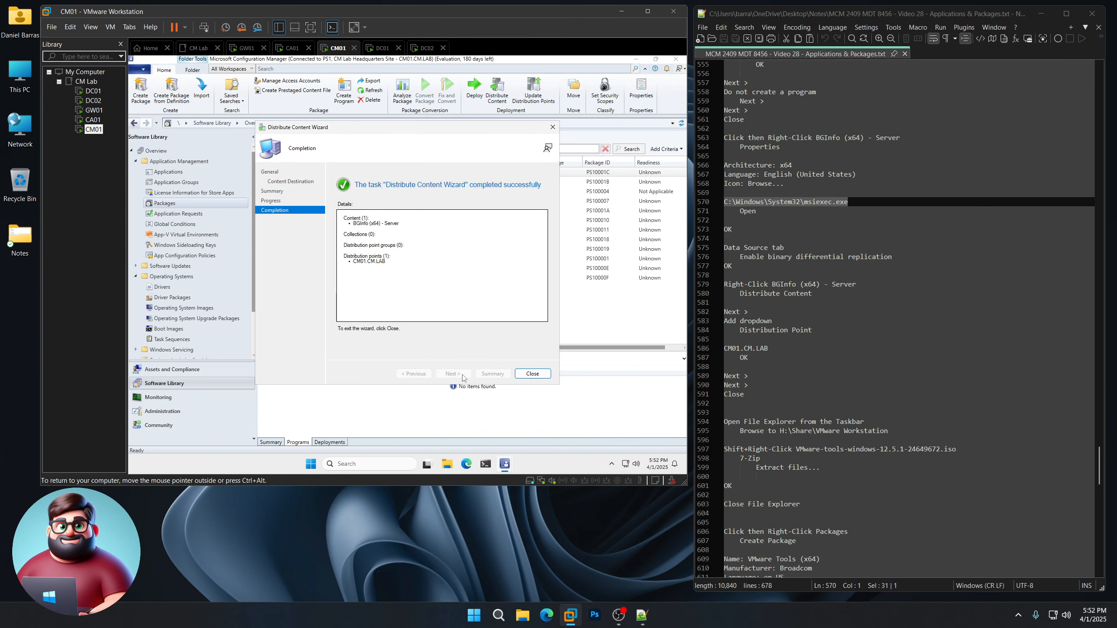
{"action": "left_click", "coordinate": [532, 373]}
Open File Explorer in the CM01 virtual machine and browse to H:\Share\VMware Workstation, as the notes direct
{"action": "scroll", "coordinate": [827, 360], "scroll_direction": "down", "scroll_amount": 9}
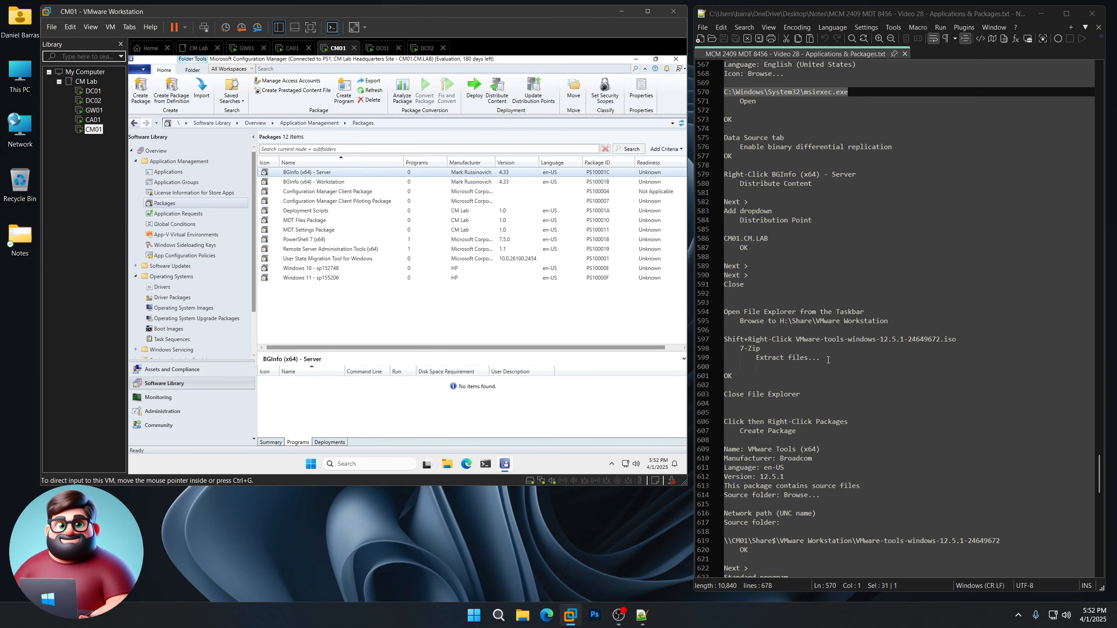
{"action": "left_click", "coordinate": [447, 465]}
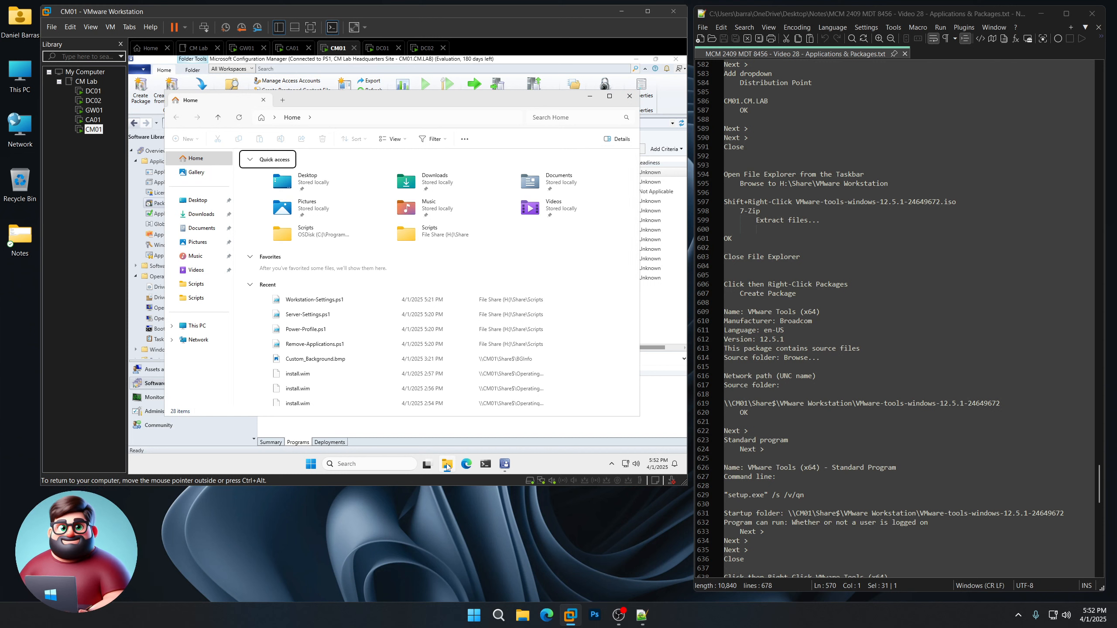
{"action": "left_click", "coordinate": [199, 328]}
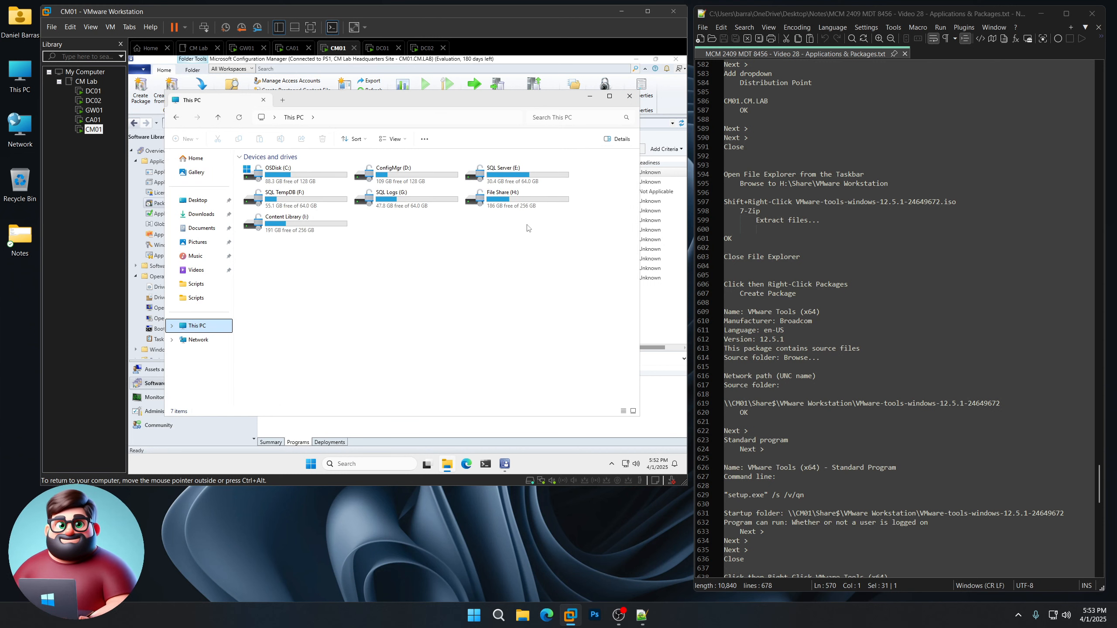
{"action": "double_click", "coordinate": [505, 205]}
{"action": "double_click", "coordinate": [273, 168]}
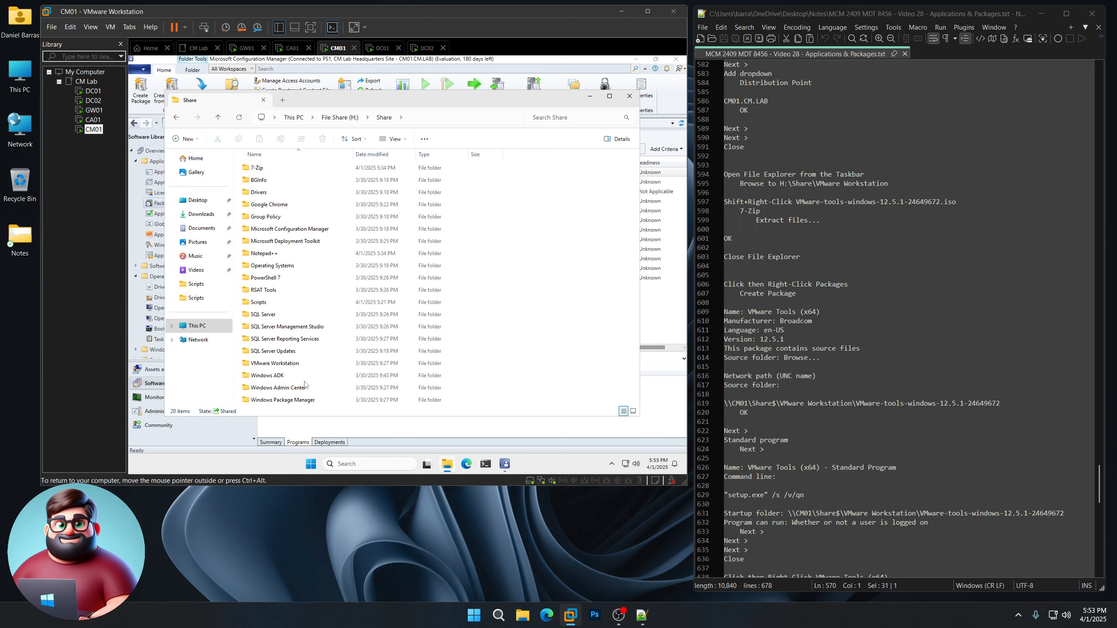
{"action": "double_click", "coordinate": [277, 364]}
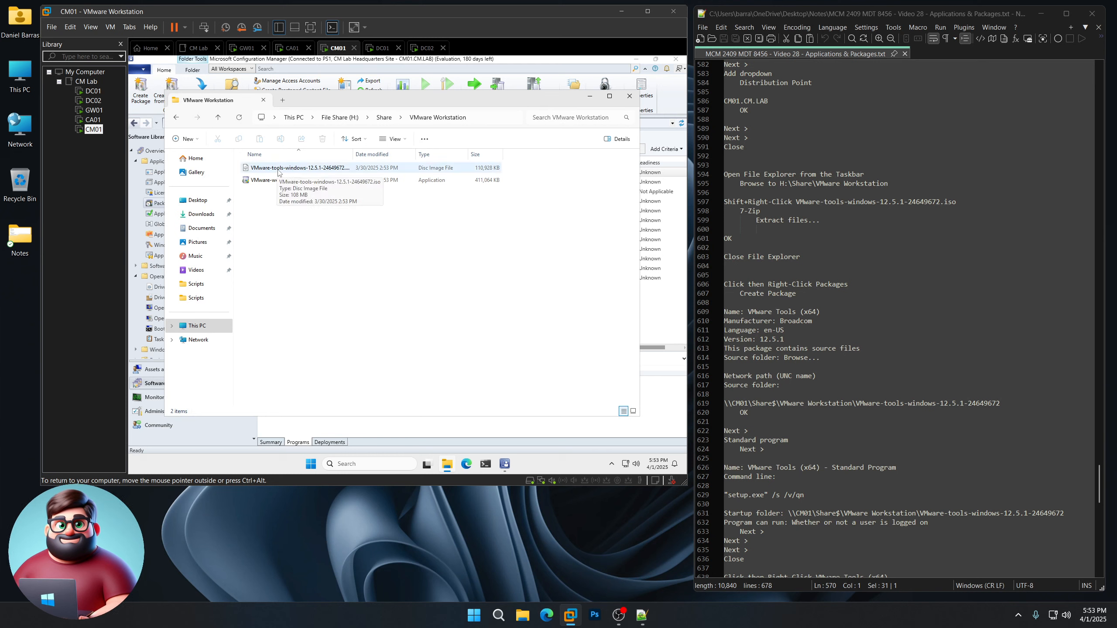
Extract the VMware-tools-windows-12.5.1-24649672 ISO with 7-Zip into its default folder, and close File Explorer
{"action": "right_click", "coordinate": [278, 172], "text": "shift"}
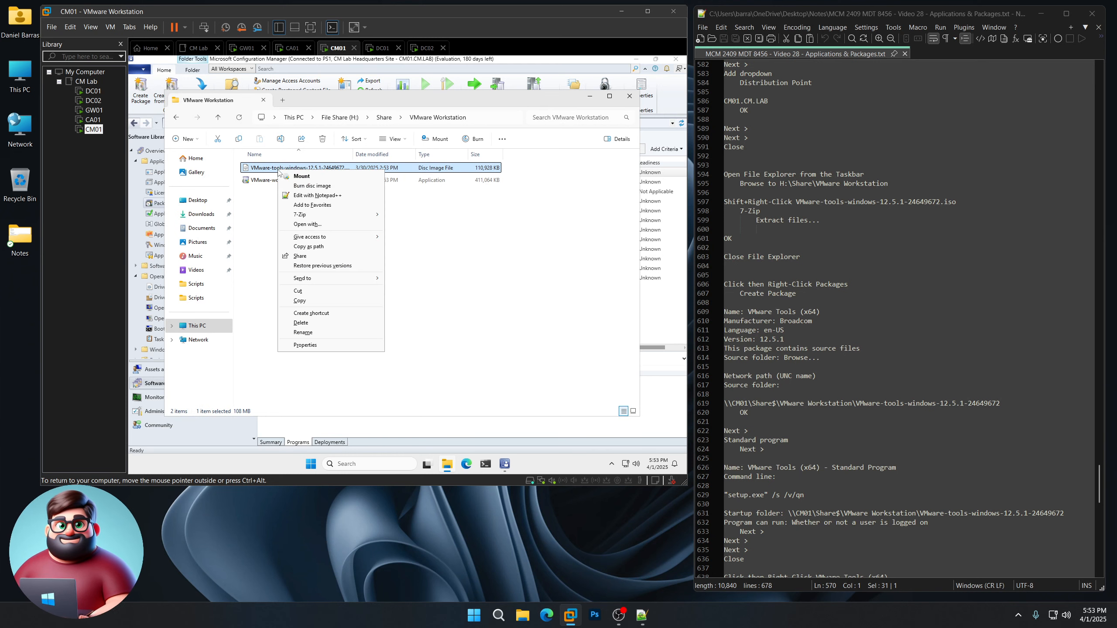
{"action": "mouse_move", "coordinate": [308, 214]}
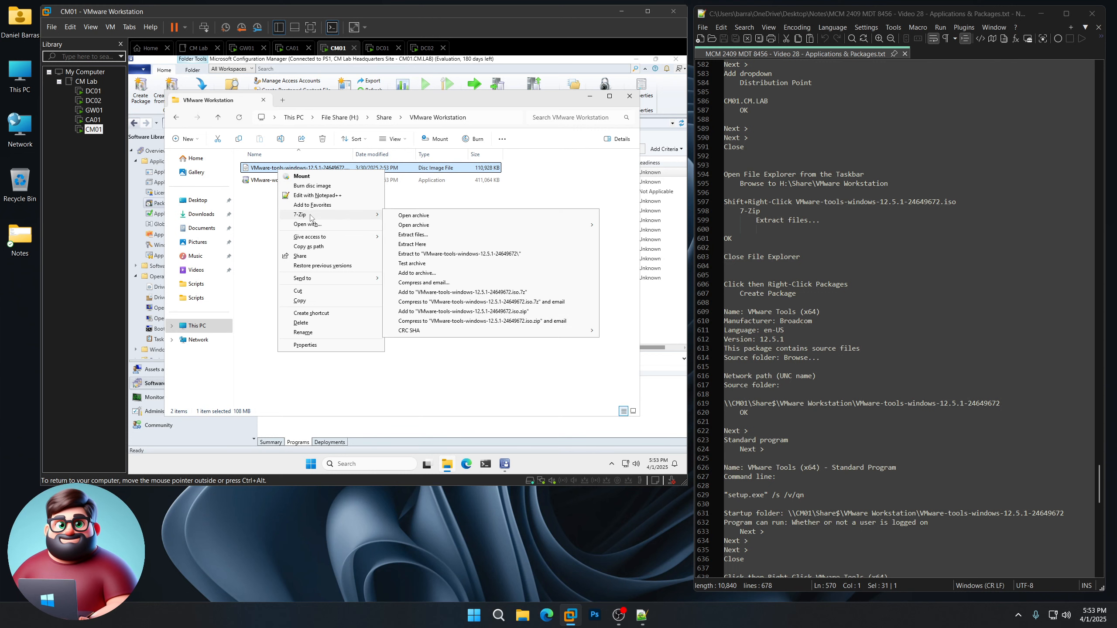
{"action": "left_click", "coordinate": [434, 236]}
{"action": "left_click", "coordinate": [408, 315]}
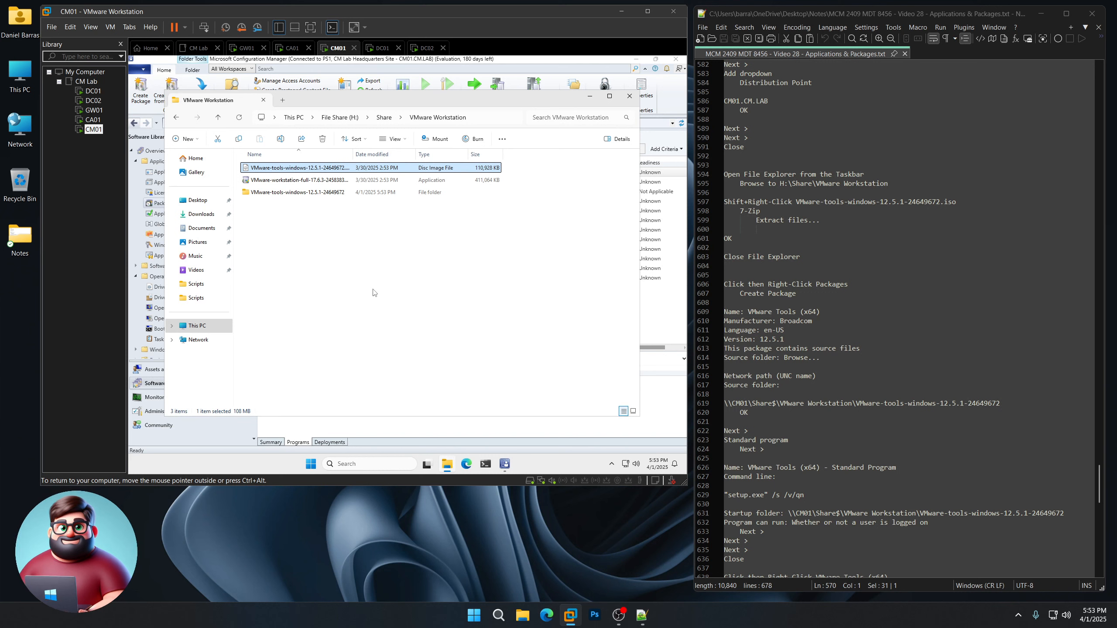
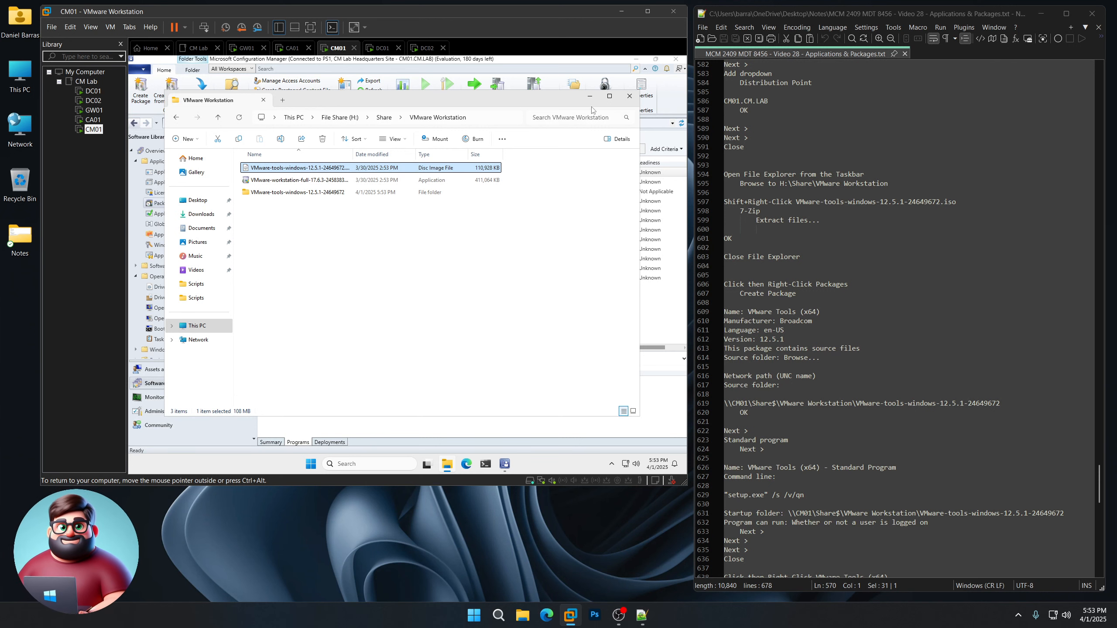
{"action": "left_click", "coordinate": [625, 99]}
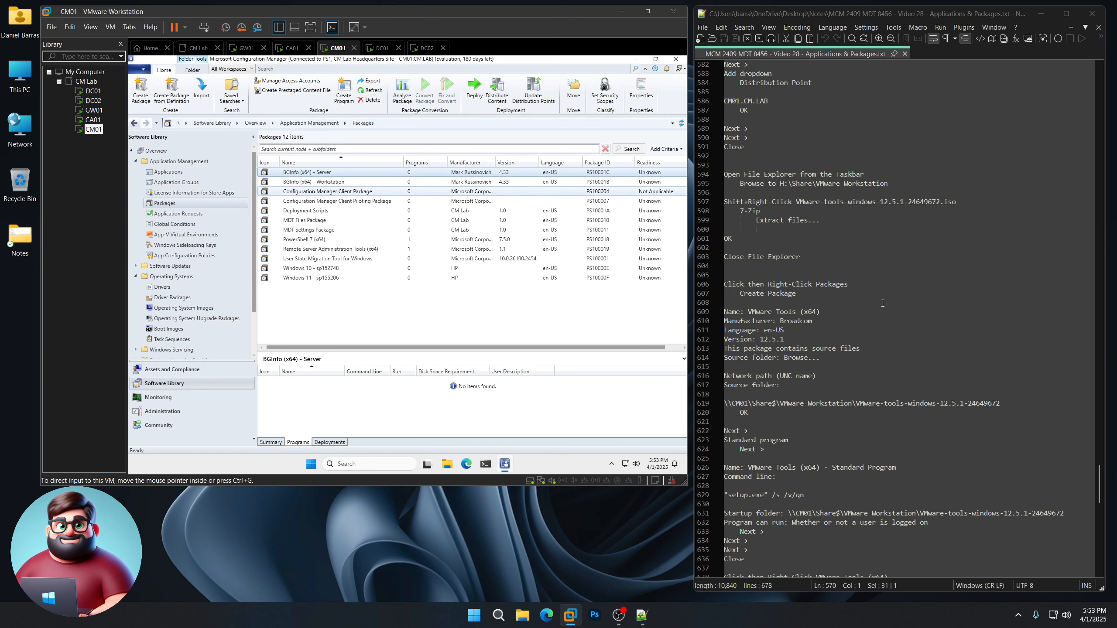
Start creating a new package and name it VMware Tools (x64), copying the name from the notes
{"action": "scroll", "coordinate": [862, 310], "scroll_direction": "down", "scroll_amount": 7}
{"action": "left_click", "coordinate": [165, 203]}
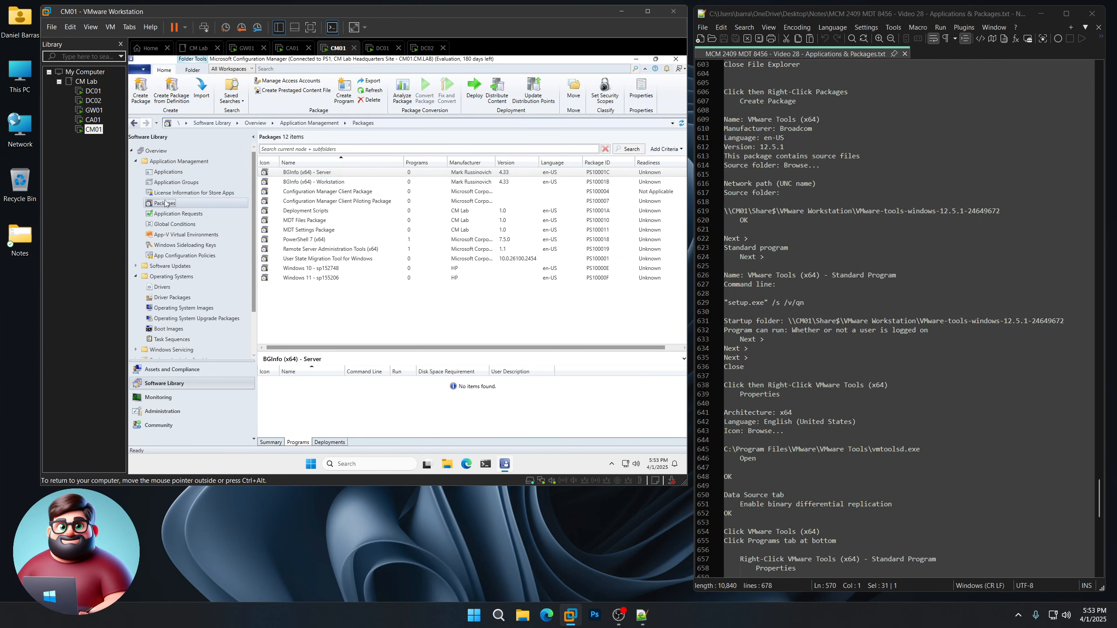
{"action": "right_click", "coordinate": [166, 203]}
{"action": "left_click", "coordinate": [192, 207]}
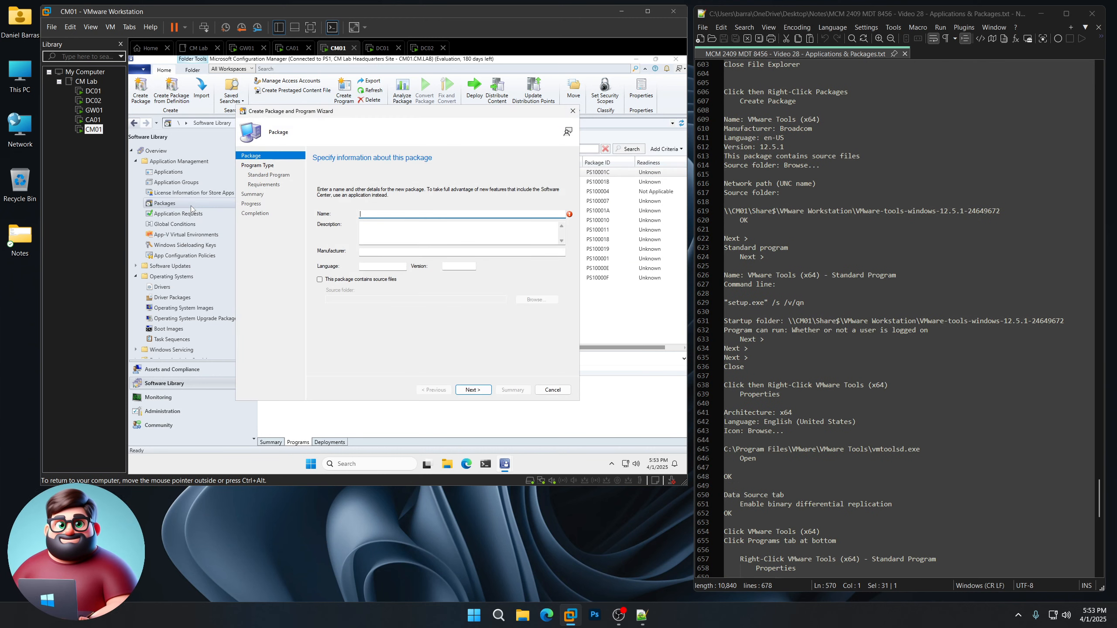
{"action": "left_click_drag", "start_coordinate": [821, 120], "coordinate": [749, 123]}
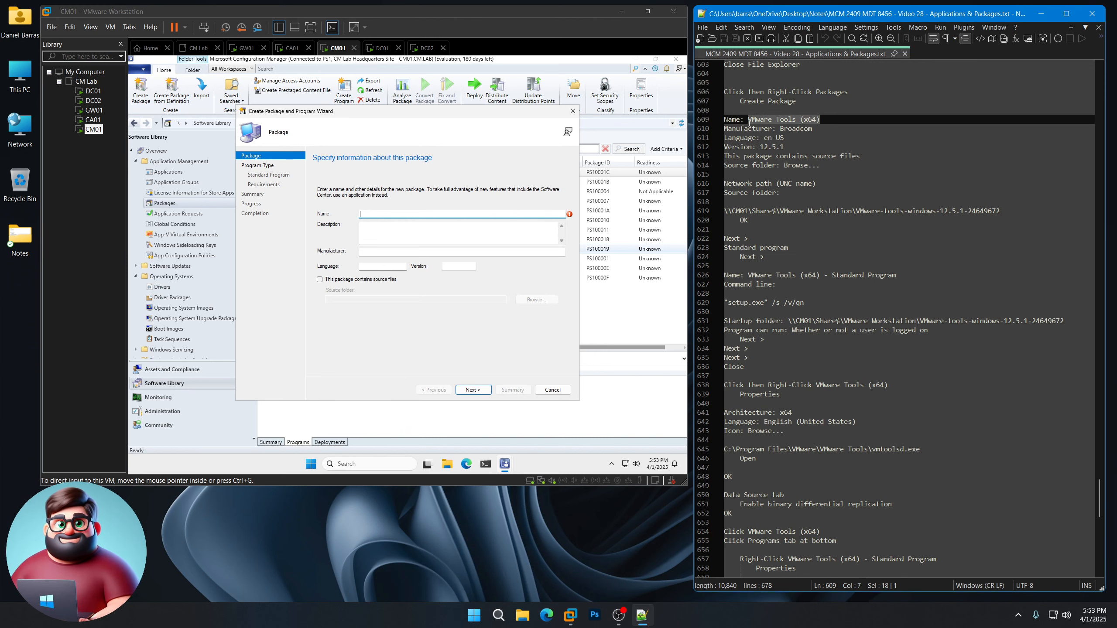
{"action": "right_click", "coordinate": [774, 123]}
{"action": "left_click", "coordinate": [808, 140]}
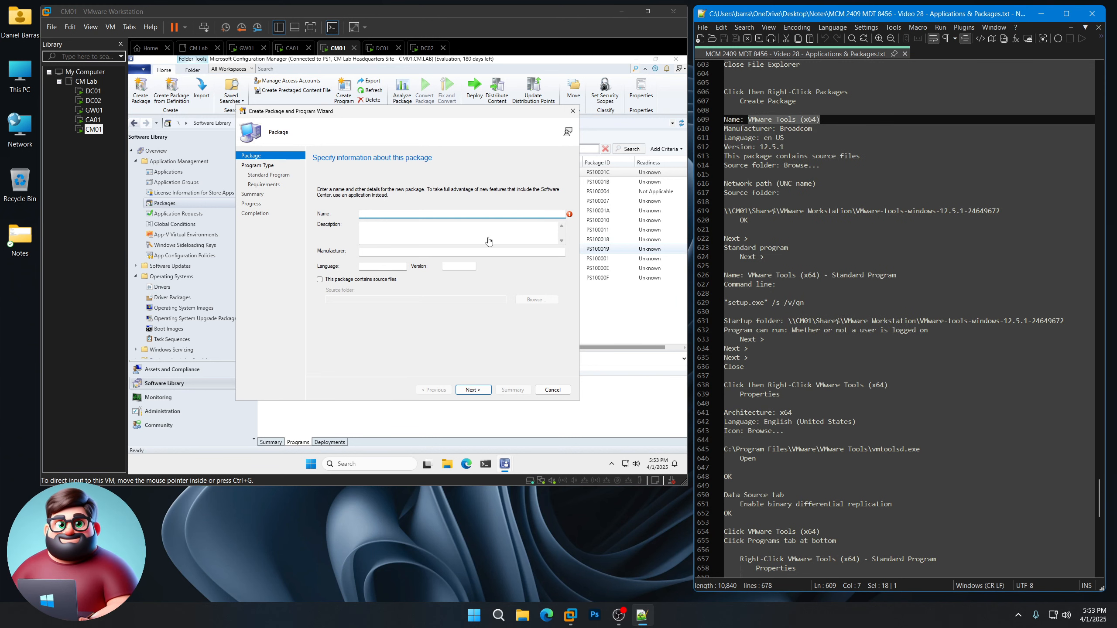
{"action": "left_click", "coordinate": [399, 214]}
{"action": "key", "text": "ctrl+v"}
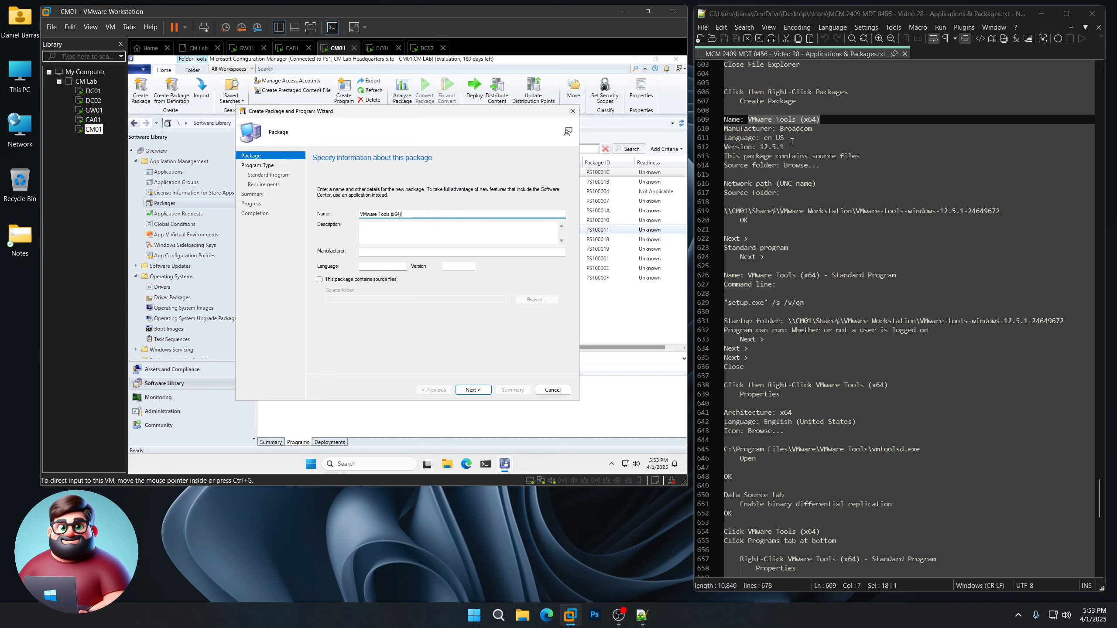
Set the new package's manufacturer to Broadcom, its language to en-US and its version to 12.5.1
{"action": "left_click", "coordinate": [412, 251]}
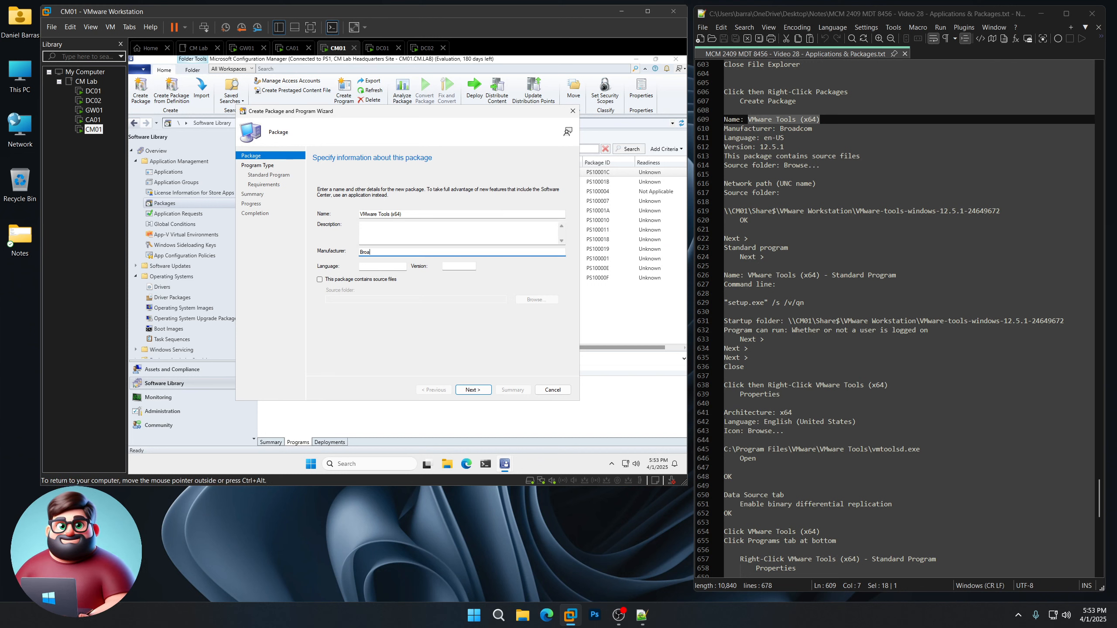
{"action": "type", "text": "Broadcom"}
{"action": "key", "text": "Tab"}
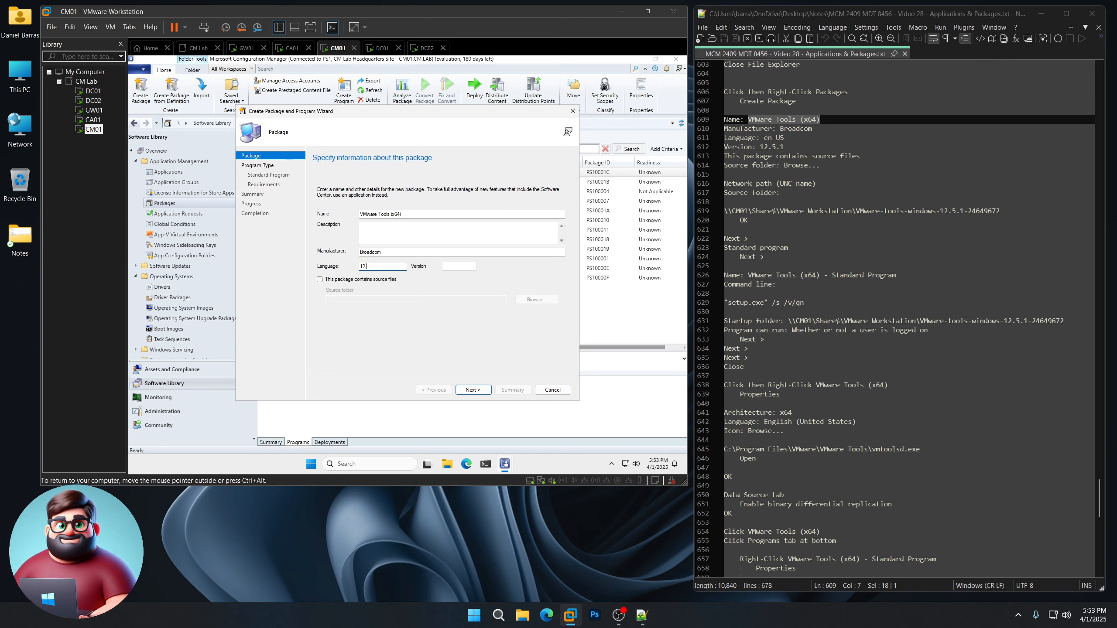
{"action": "type", "text": "12.5.1"}
{"action": "key", "text": "BackSpace"}
{"action": "key", "text": "BackSpace"}
{"action": "key", "text": "BackSpace"}
{"action": "key", "text": "BackSpace"}
{"action": "key", "text": "BackSpace"}
{"action": "key", "text": "BackSpace"}
{"action": "type", "text": "e"}
{"action": "key", "text": "Tab"}
{"action": "type", "text": "12"}
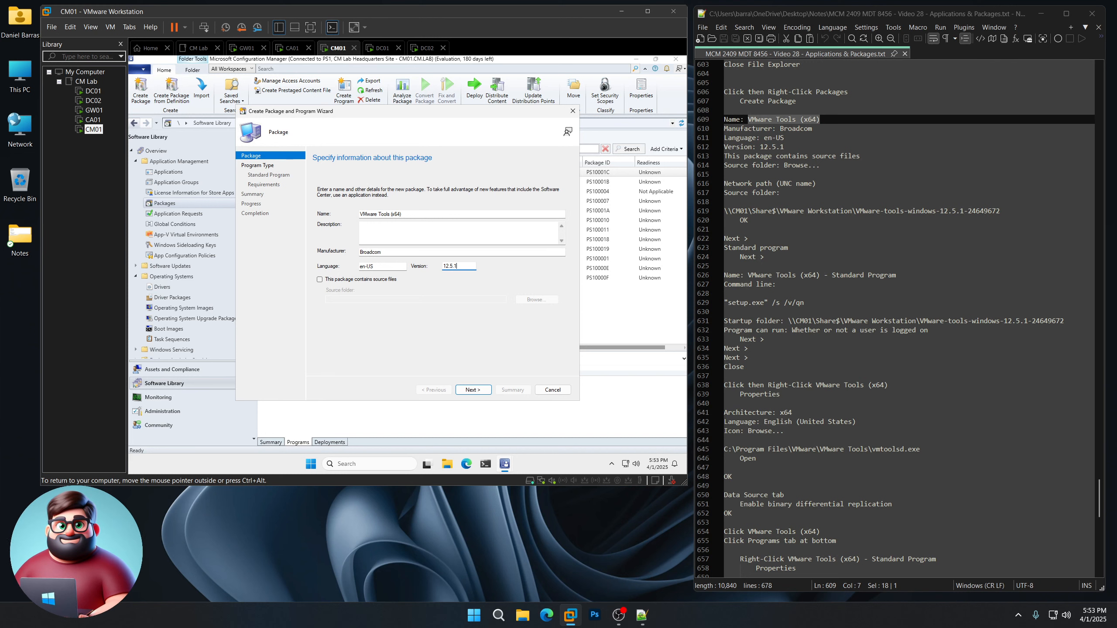
Mark the package as containing source files and set its source folder to \\CM01\Share$\VMware Workstation\VMware-tools-windows-12.5.1-24649672 from the notes
{"action": "left_click", "coordinate": [380, 279]}
{"action": "left_click", "coordinate": [537, 299]}
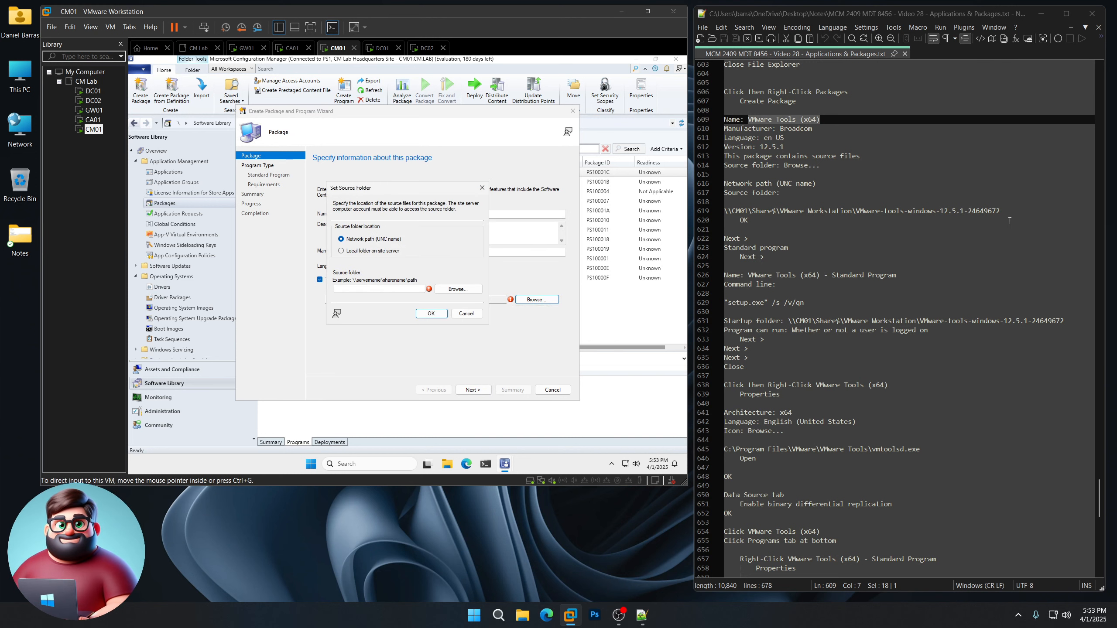
{"action": "left_click_drag", "start_coordinate": [1005, 212], "coordinate": [724, 211]}
{"action": "right_click", "coordinate": [752, 215]}
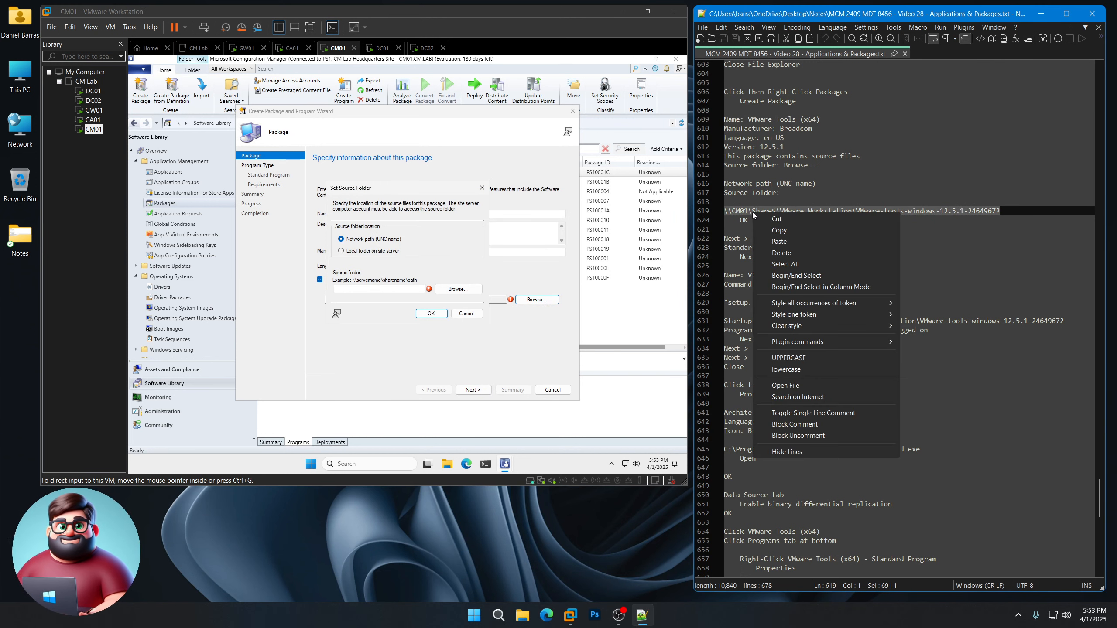
{"action": "left_click", "coordinate": [779, 230]}
{"action": "left_click", "coordinate": [378, 289]}
{"action": "key", "text": "ctrl+v"}
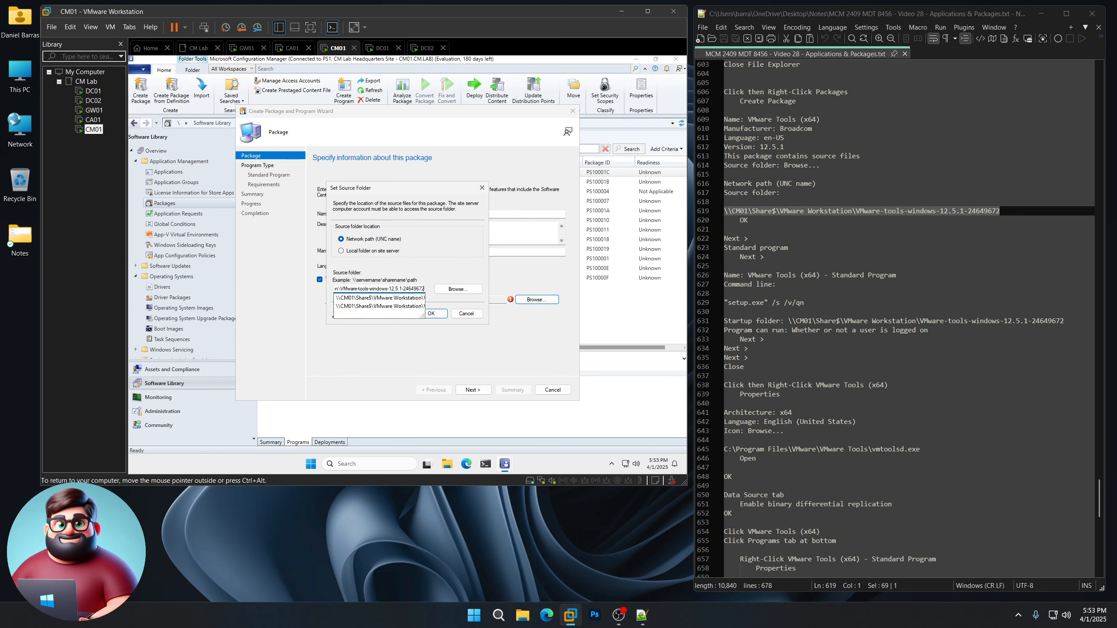
{"action": "left_click", "coordinate": [431, 313]}
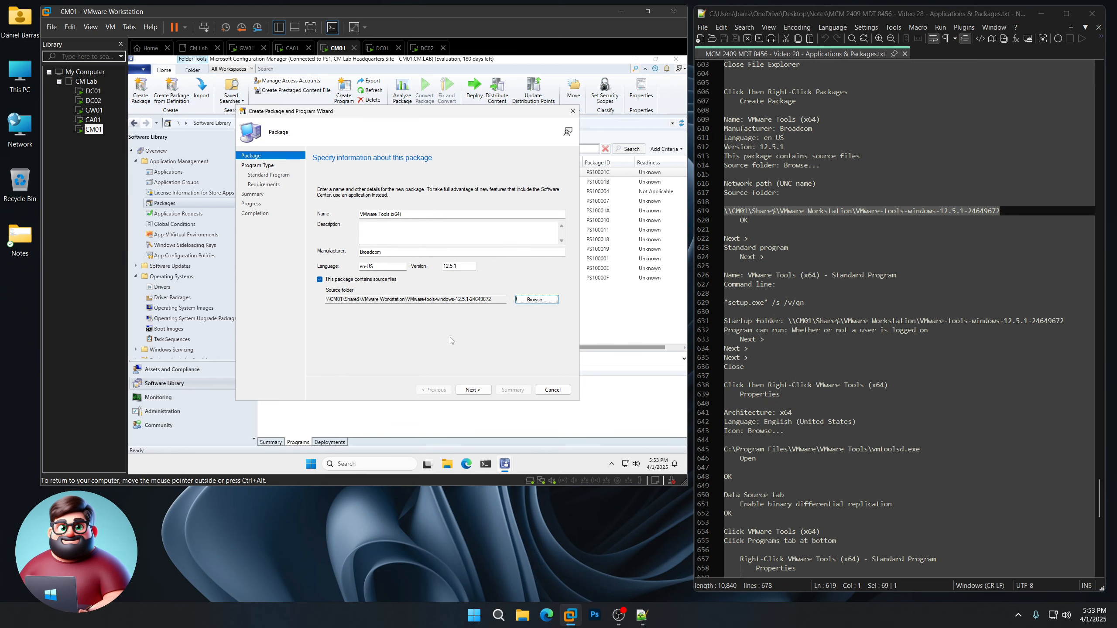
Choose to create a standard program and name it VMware Tools (x64) - Standard Program, copying the name from the notes
{"action": "left_click", "coordinate": [470, 389]}
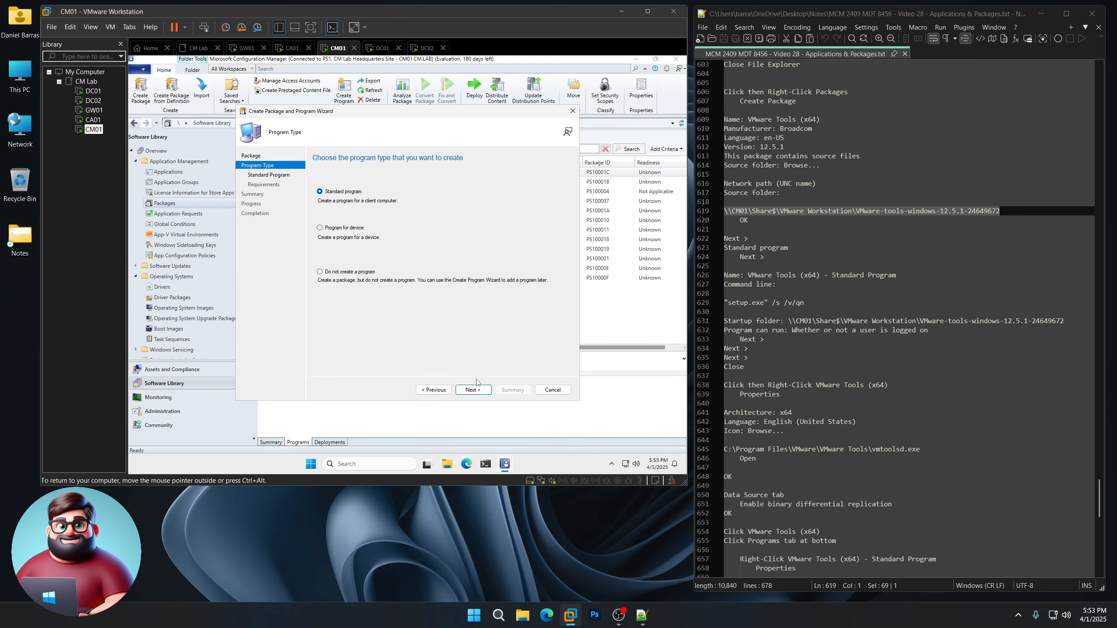
{"action": "left_click", "coordinate": [481, 390]}
{"action": "left_click_drag", "start_coordinate": [898, 275], "coordinate": [746, 274]}
{"action": "right_click", "coordinate": [757, 278]}
{"action": "left_click", "coordinate": [787, 298]}
{"action": "left_click", "coordinate": [460, 190]}
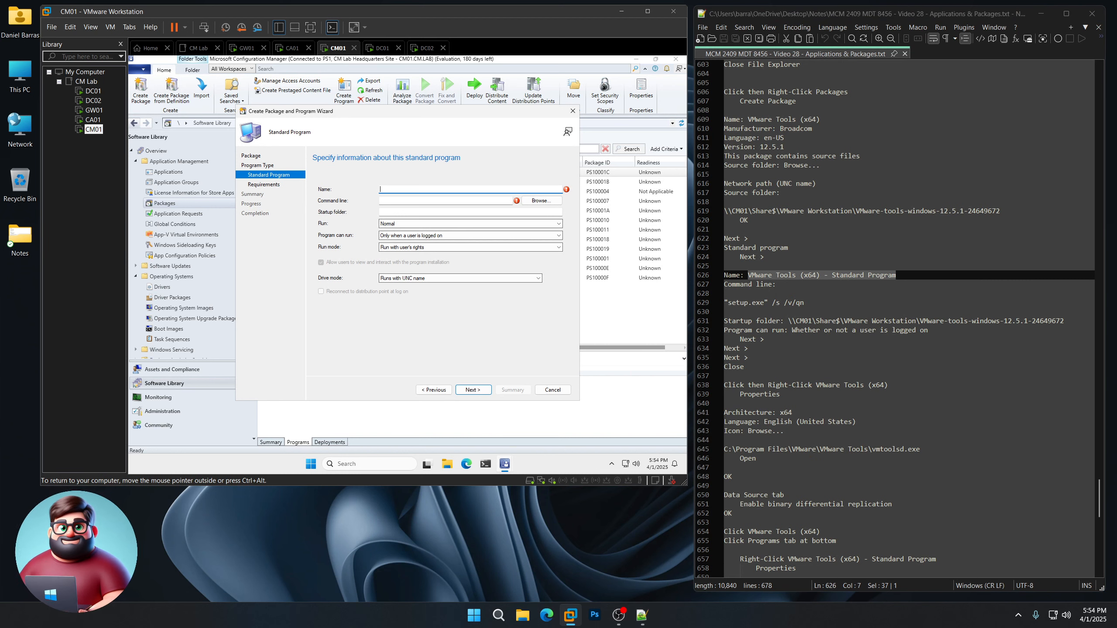
{"action": "key", "text": "ctrl+v"}
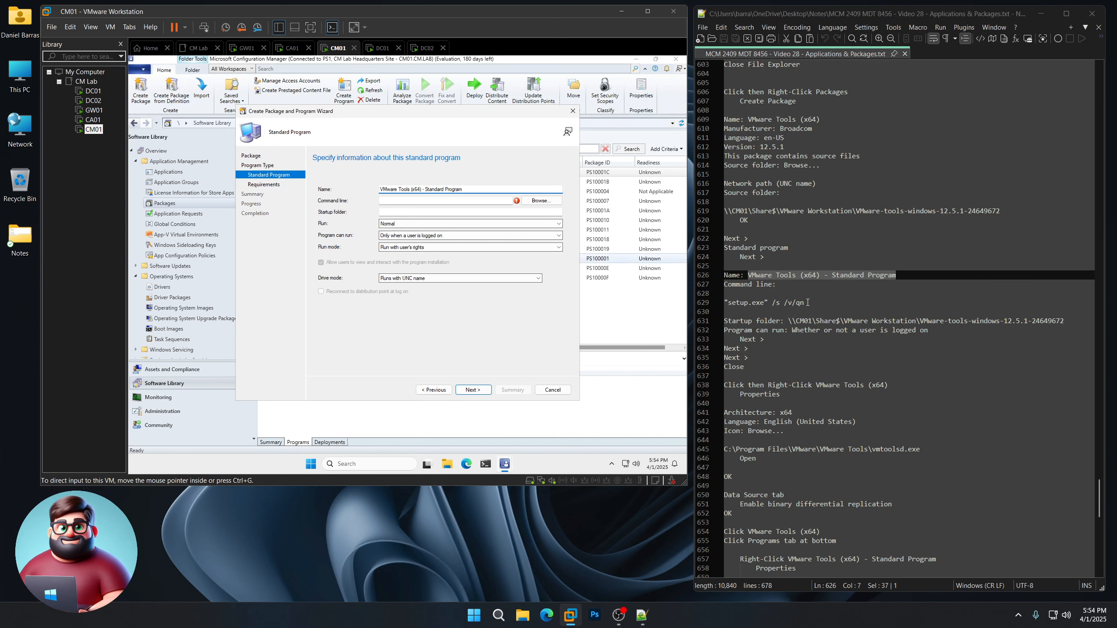
Set the standard program's command line to "setup.exe" /s /v/qn, copying it from the notes
{"action": "left_click_drag", "start_coordinate": [807, 303], "coordinate": [725, 303]}
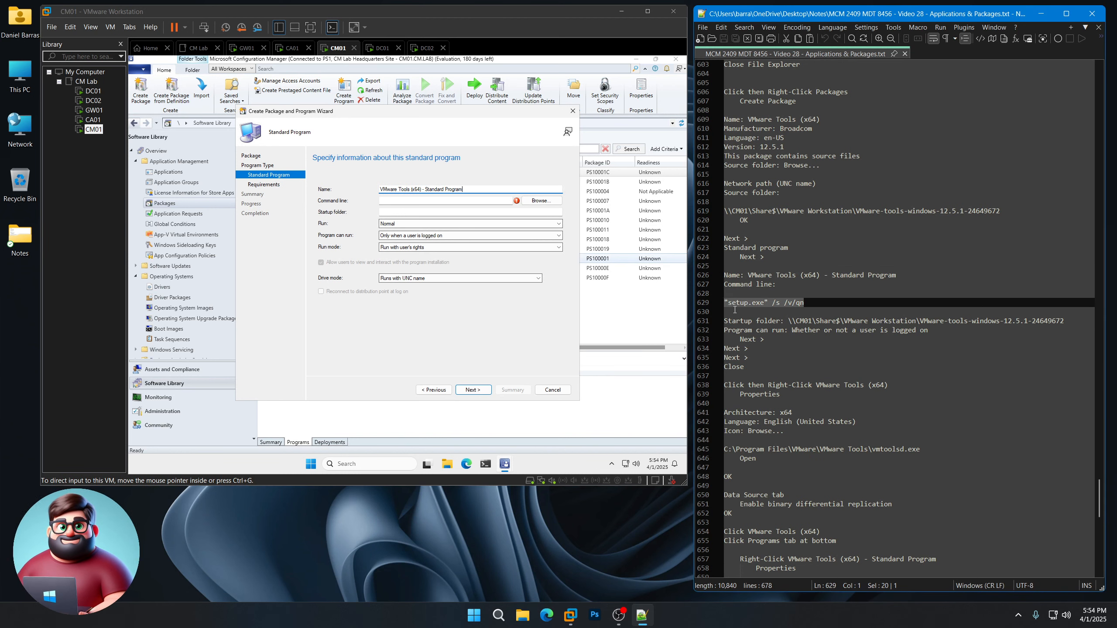
{"action": "right_click", "coordinate": [761, 303]}
{"action": "left_click", "coordinate": [783, 320]}
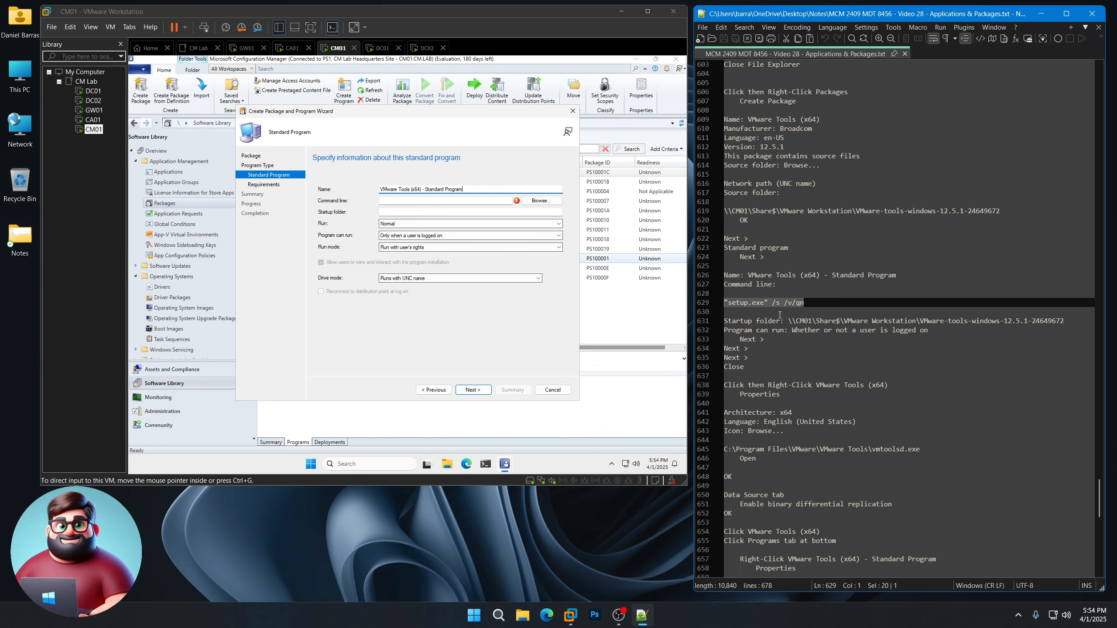
{"action": "left_click", "coordinate": [445, 200]}
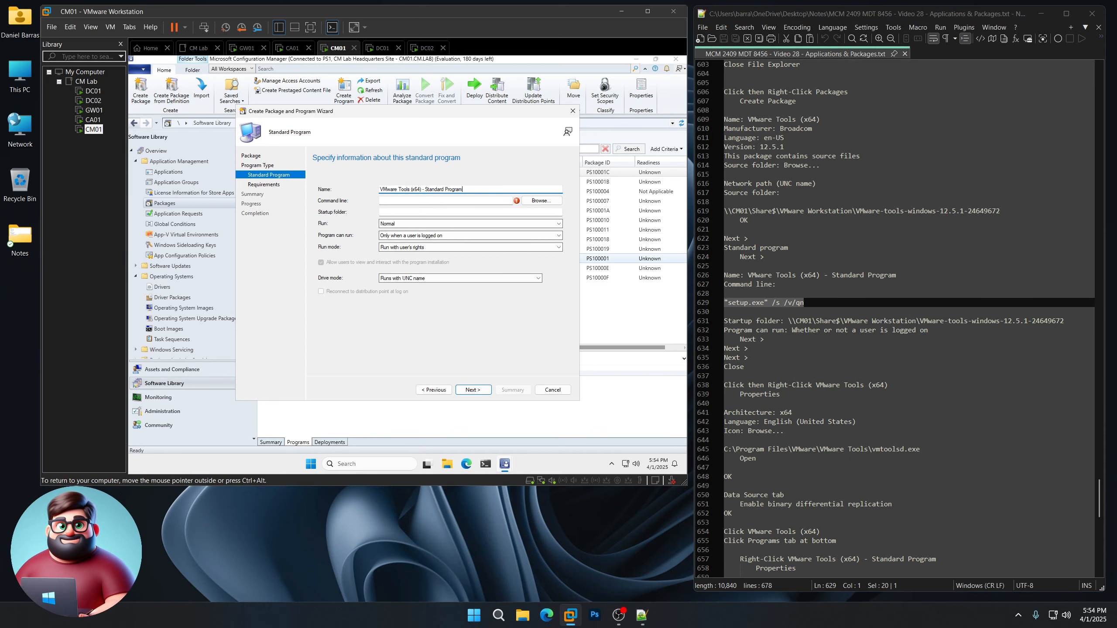
{"action": "key", "text": "ctrl+v"}
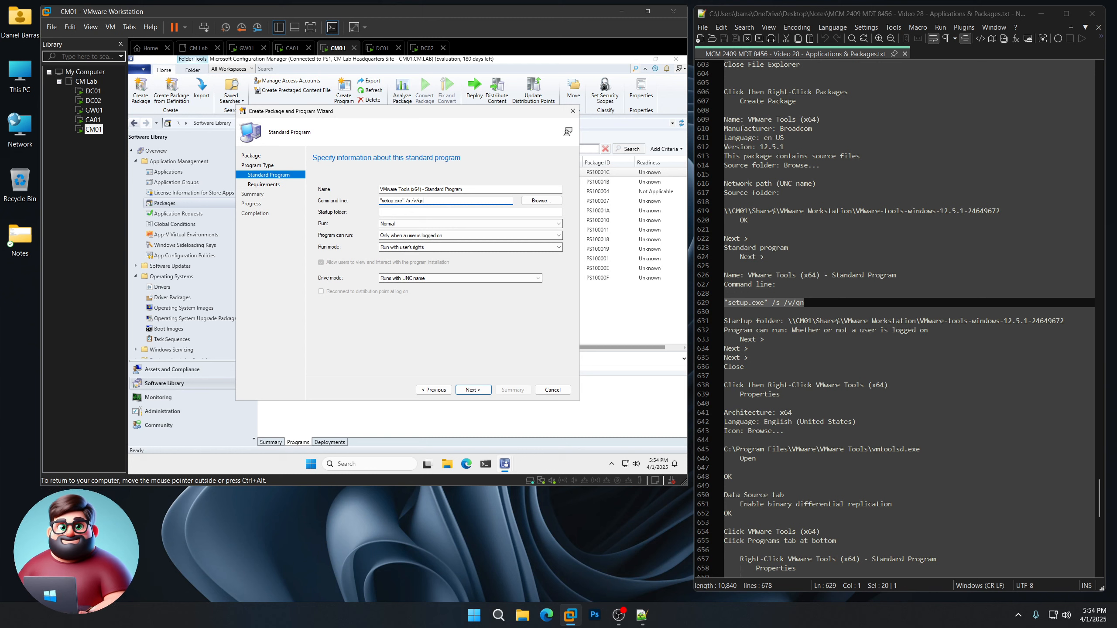
Set the program's startup folder to \\CM01\Share$\VMware Workstation\VMware-tools-windows-12.5.1-24649672, copying the path from the notes
{"action": "left_click_drag", "start_coordinate": [1068, 321], "coordinate": [792, 318]}
{"action": "right_click", "coordinate": [789, 320]}
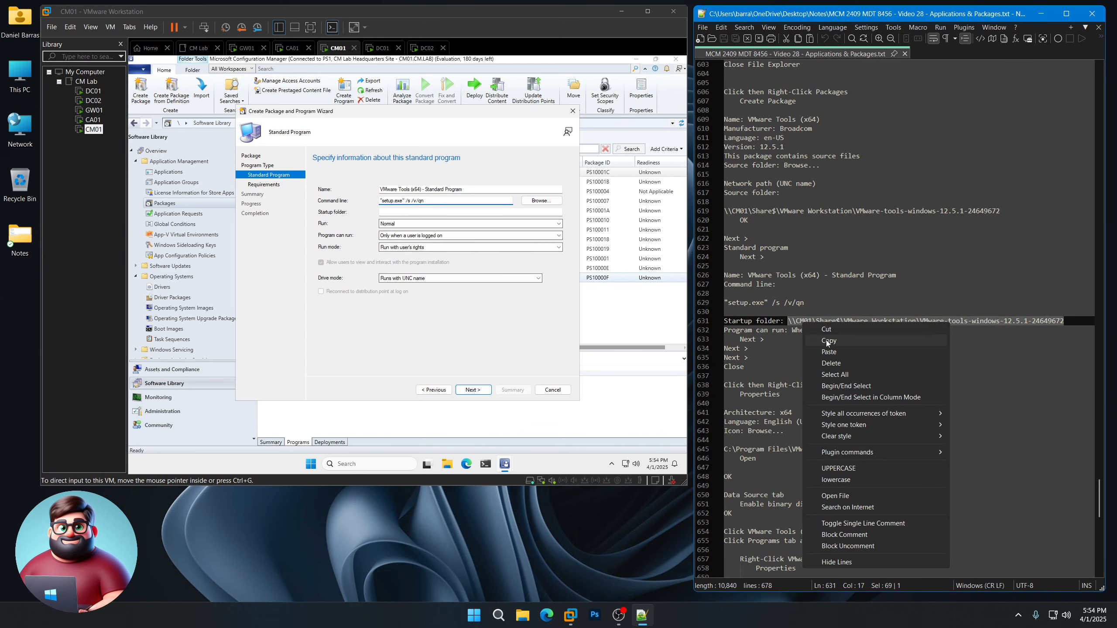
{"action": "left_click", "coordinate": [818, 342]}
{"action": "left_click", "coordinate": [401, 214]}
{"action": "key", "text": "ctrl+v"}
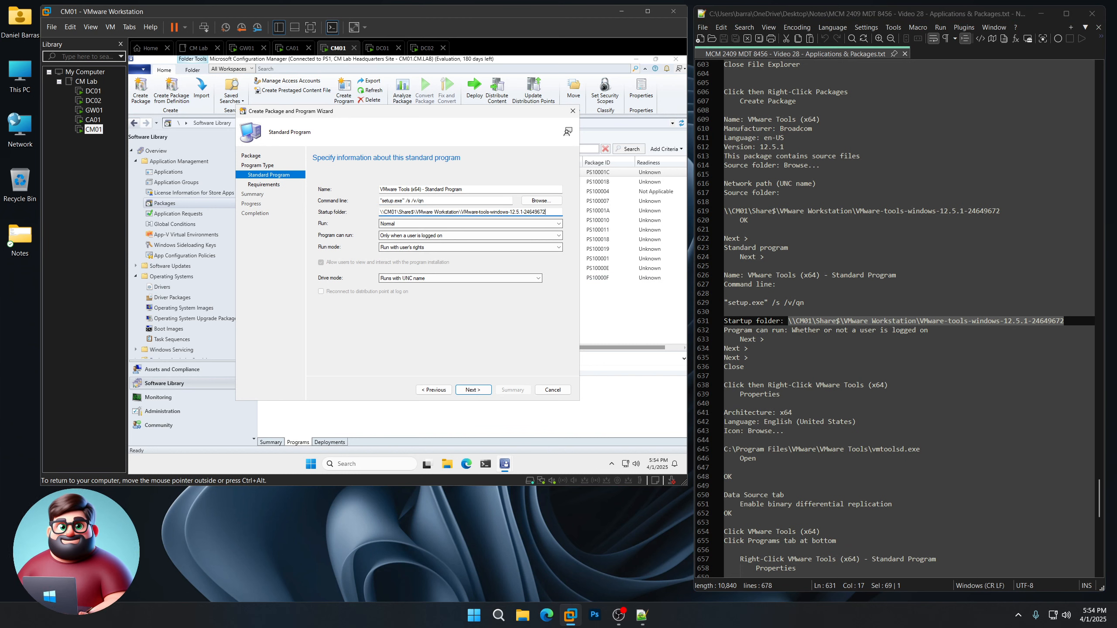
Allow the program to run whether or not a user is logged on, and finish creating the package with the default requirements
{"action": "left_click", "coordinate": [399, 236]}
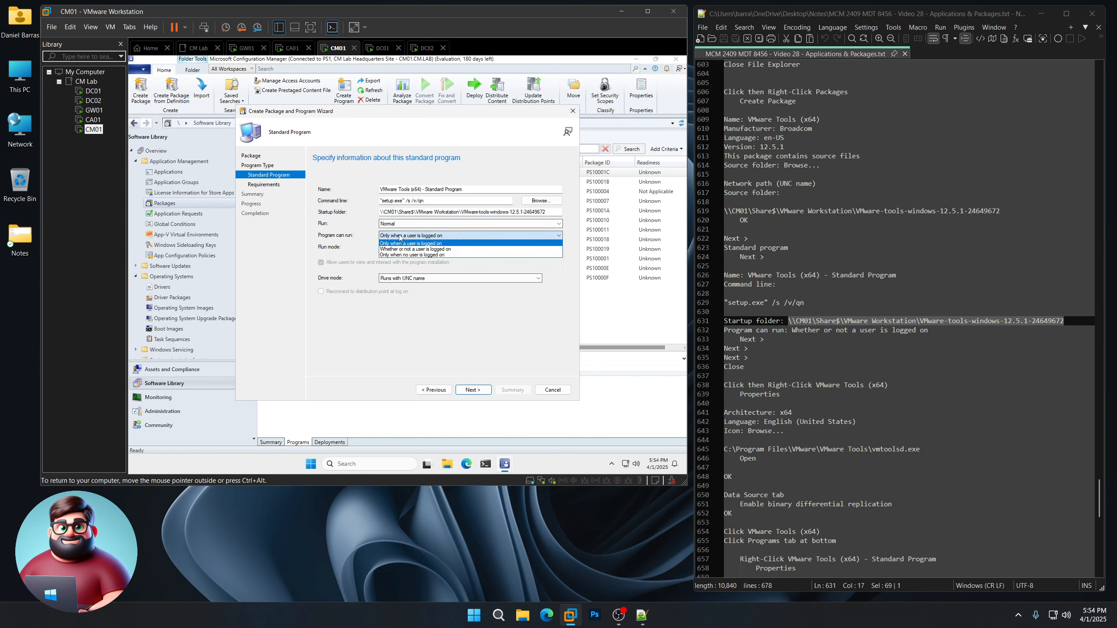
{"action": "left_click", "coordinate": [402, 249]}
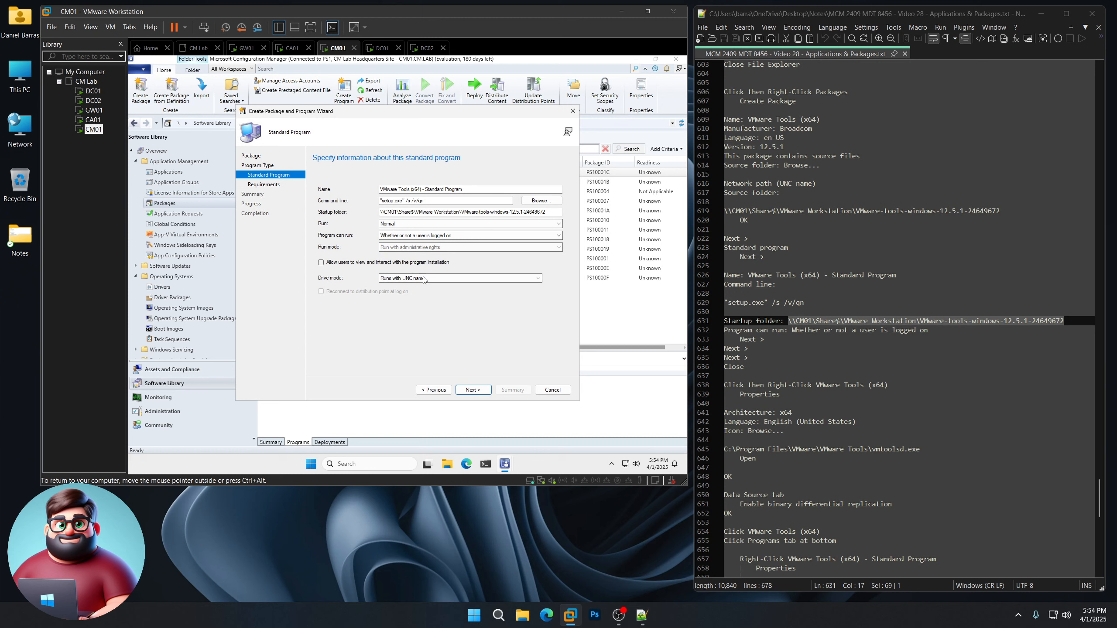
{"action": "left_click", "coordinate": [474, 390]}
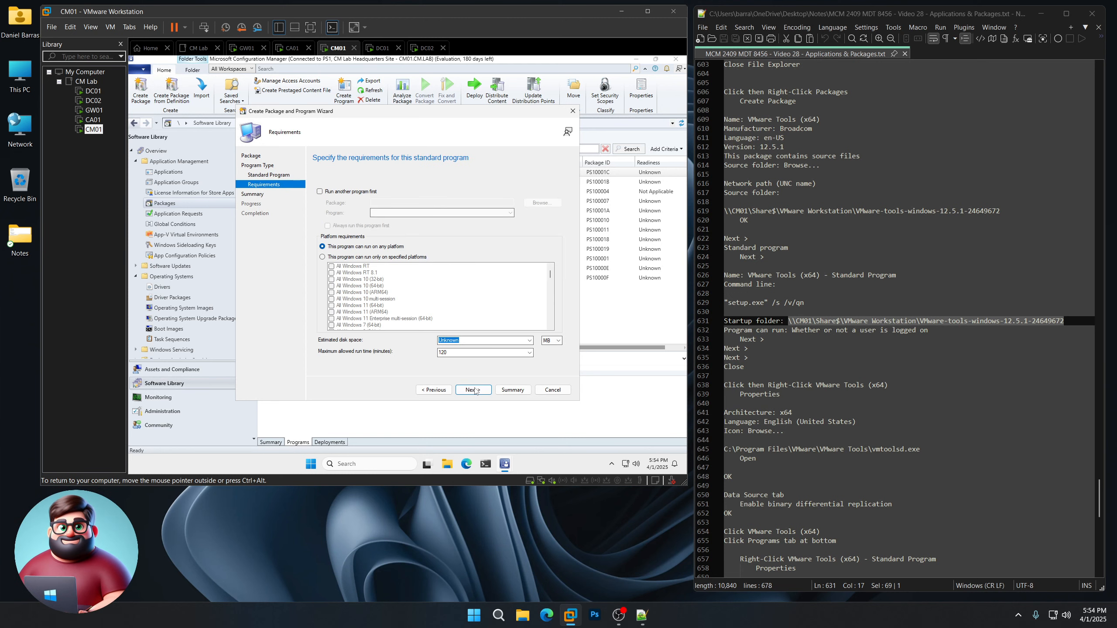
{"action": "left_click", "coordinate": [474, 390]}
{"action": "left_click", "coordinate": [474, 391]}
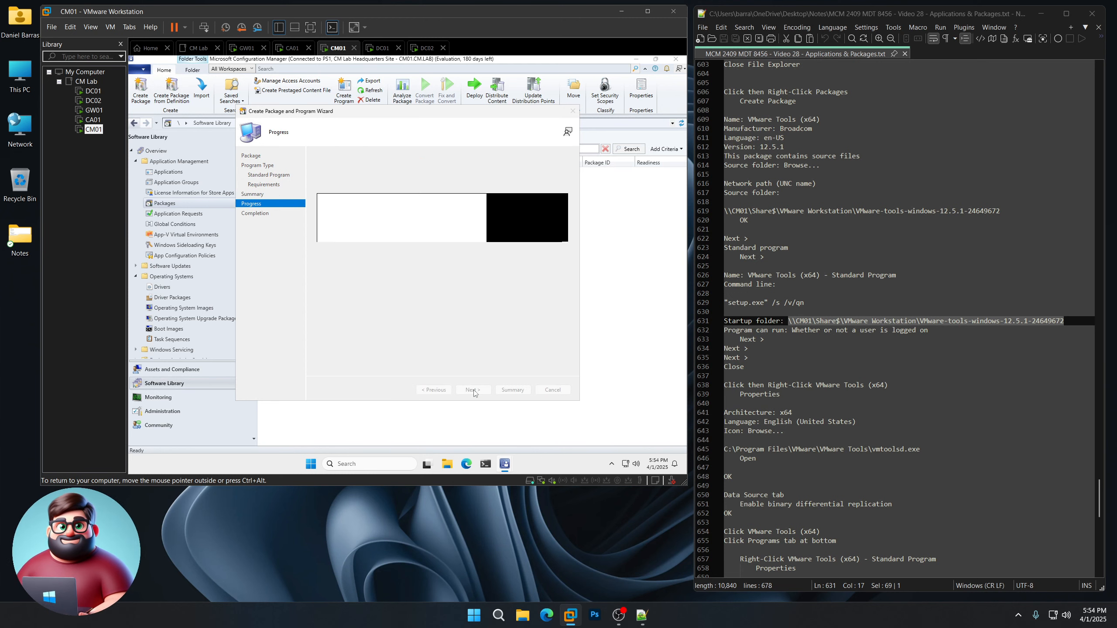
{"action": "left_click", "coordinate": [553, 390]}
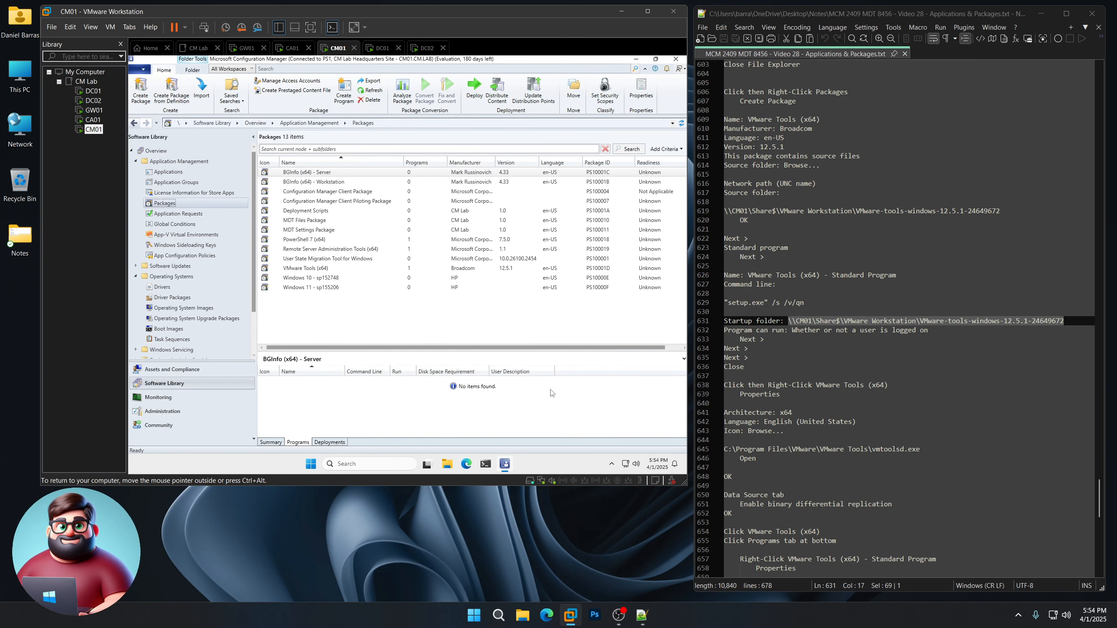
In the VMware Tools (x64) package properties, set the architecture to x64 and the language to English (United States)
{"action": "left_click", "coordinate": [308, 268]}
{"action": "right_click", "coordinate": [316, 268]}
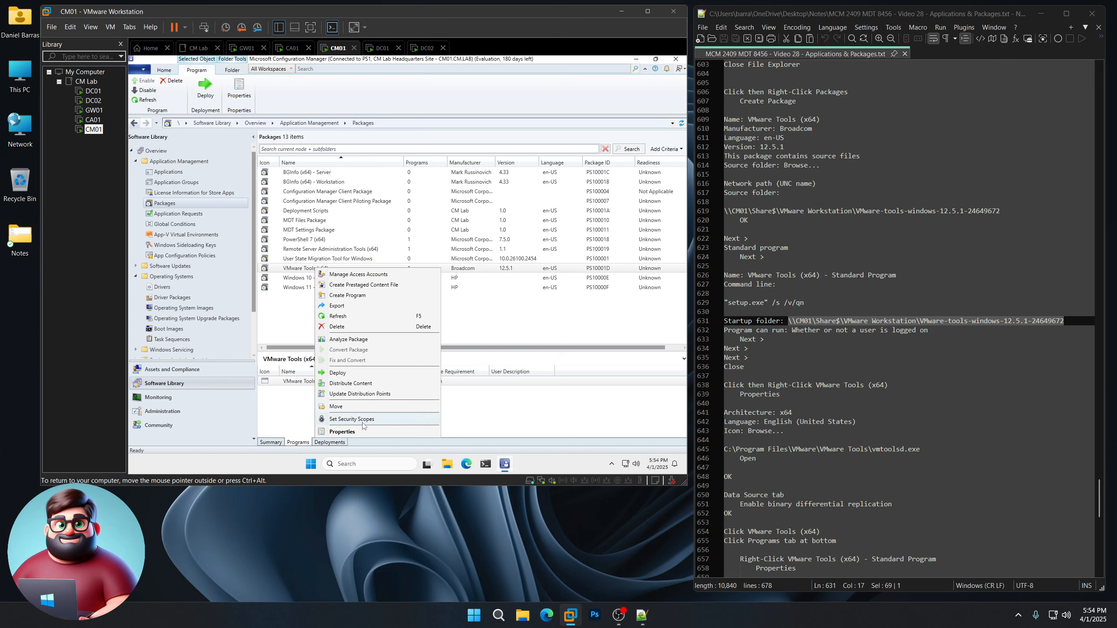
{"action": "left_click", "coordinate": [348, 432]}
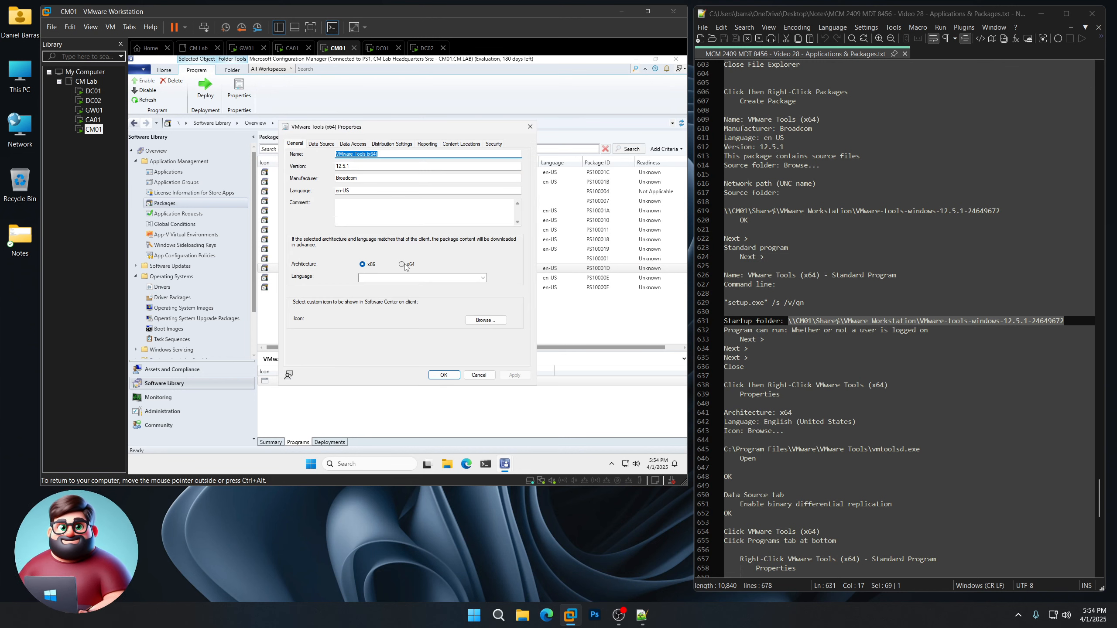
{"action": "left_click", "coordinate": [402, 264]}
{"action": "left_click", "coordinate": [483, 277]}
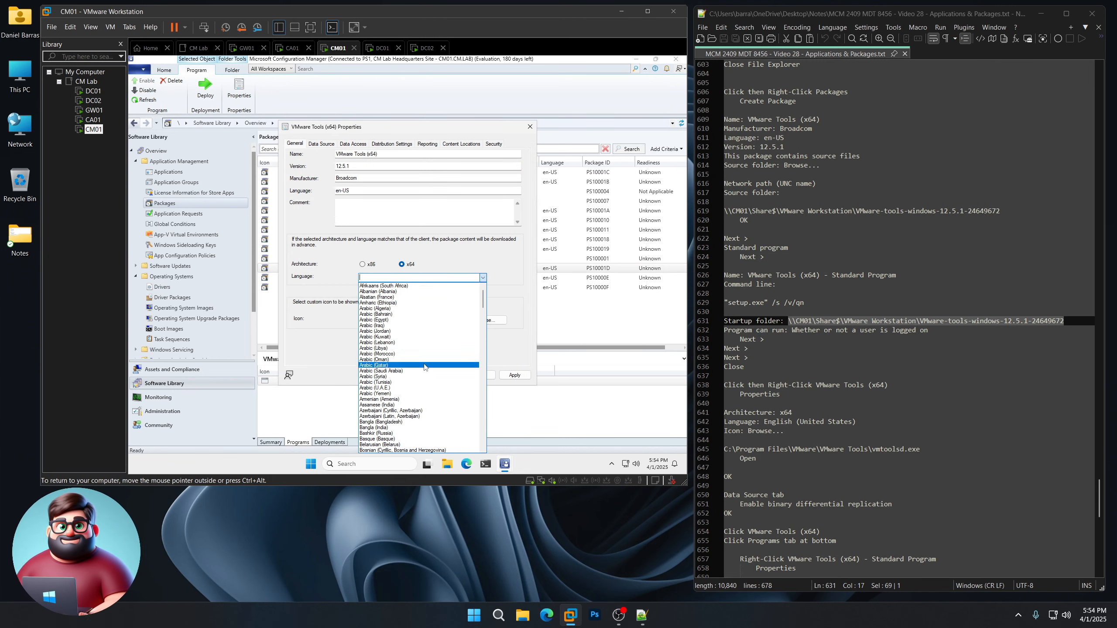
{"action": "scroll", "coordinate": [425, 367], "scroll_direction": "down", "scroll_amount": 18}
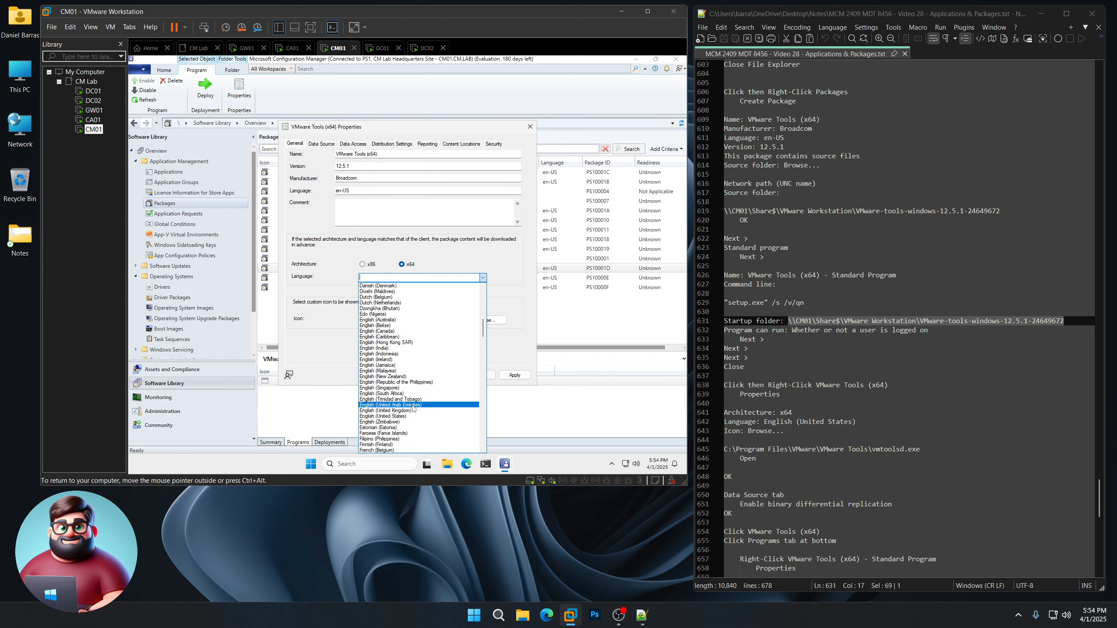
{"action": "left_click", "coordinate": [412, 416]}
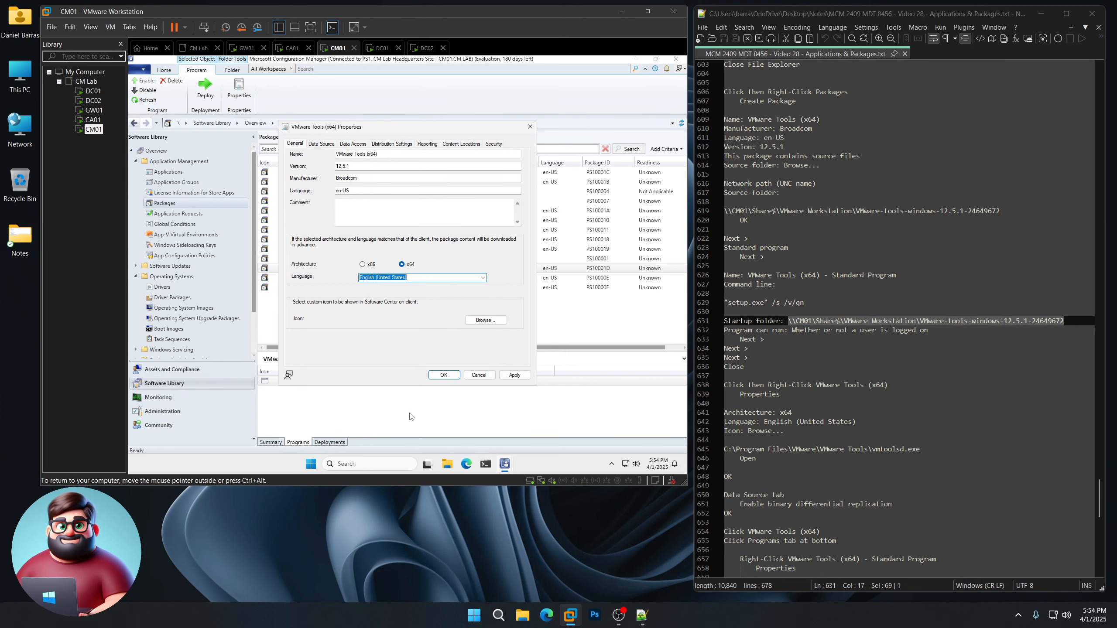
Set the package's custom icon from C:\Program Files\VMware\VMware Tools\vmtoolsd.exe, copying the path from the notes
{"action": "scroll", "coordinate": [834, 372], "scroll_direction": "down", "scroll_amount": 7}
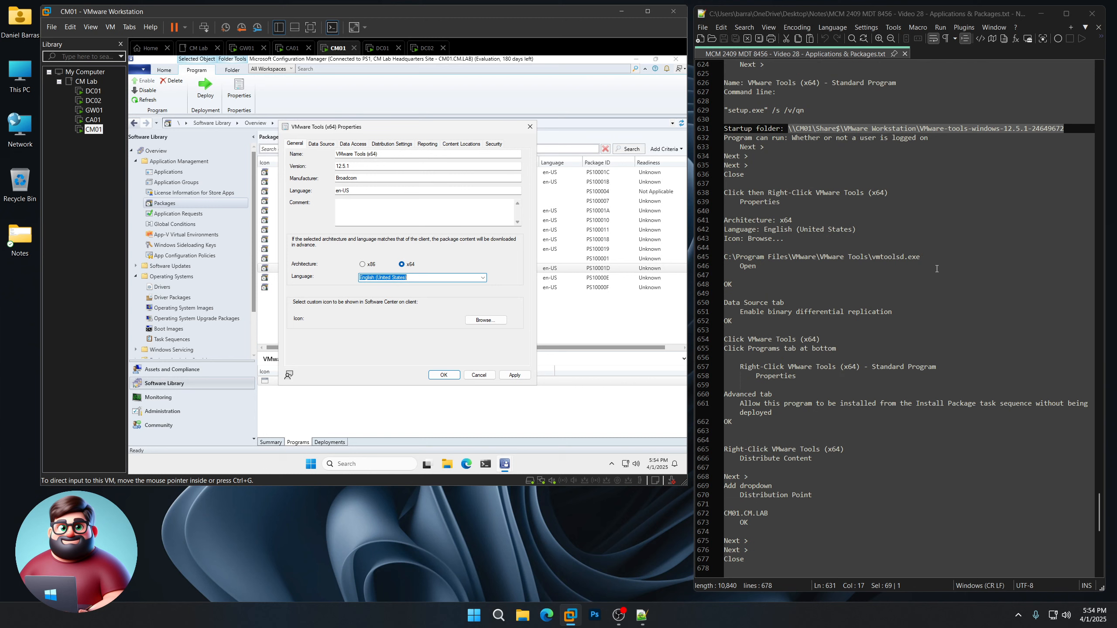
{"action": "left_click", "coordinate": [489, 321]}
{"action": "left_click_drag", "start_coordinate": [920, 256], "coordinate": [724, 255]}
{"action": "right_click", "coordinate": [740, 255]}
{"action": "left_click", "coordinate": [772, 272]}
{"action": "key", "text": "ctrl+v"}
{"action": "left_click", "coordinate": [483, 326]}
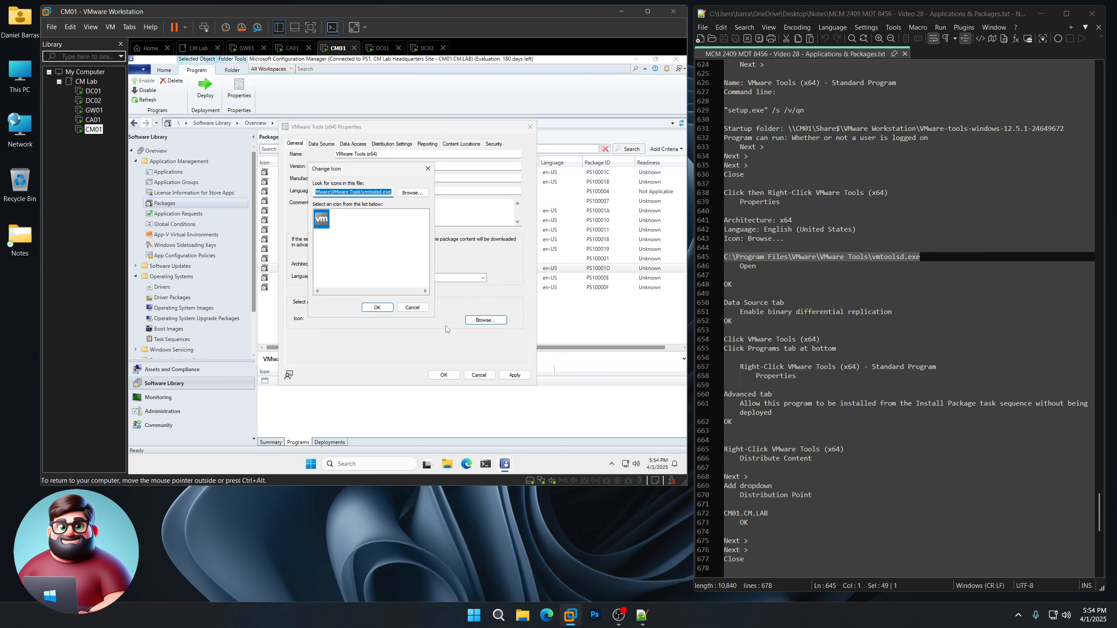
{"action": "left_click", "coordinate": [377, 308]}
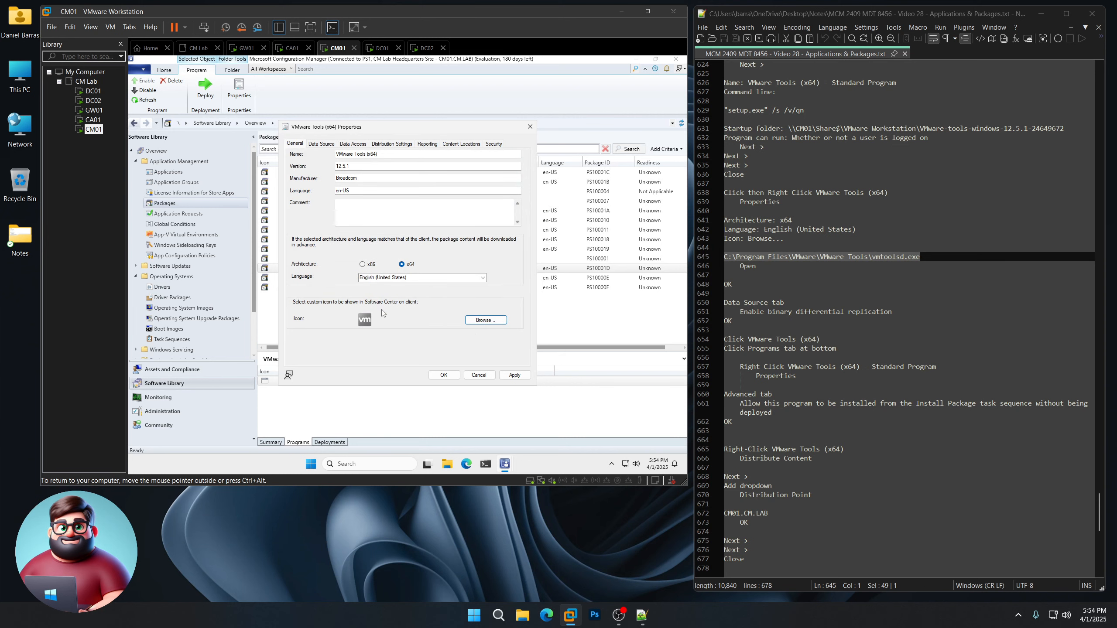
Enable binary differential replication for the VMware Tools (x64) package and save its properties
{"action": "left_click", "coordinate": [321, 145]}
{"action": "left_click", "coordinate": [329, 308]}
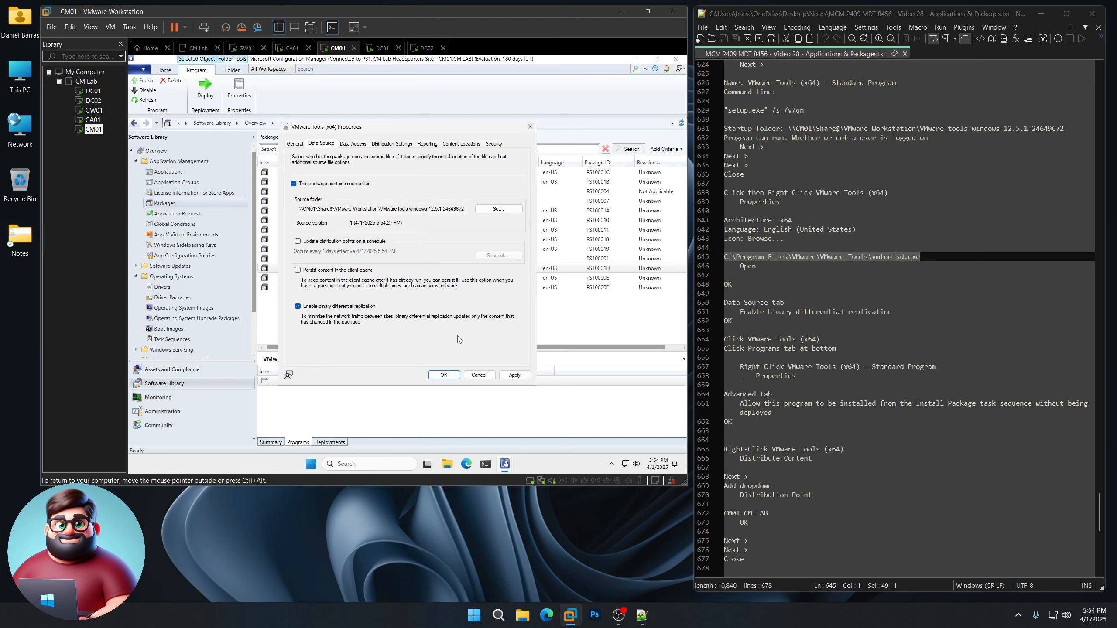
{"action": "left_click", "coordinate": [443, 375]}
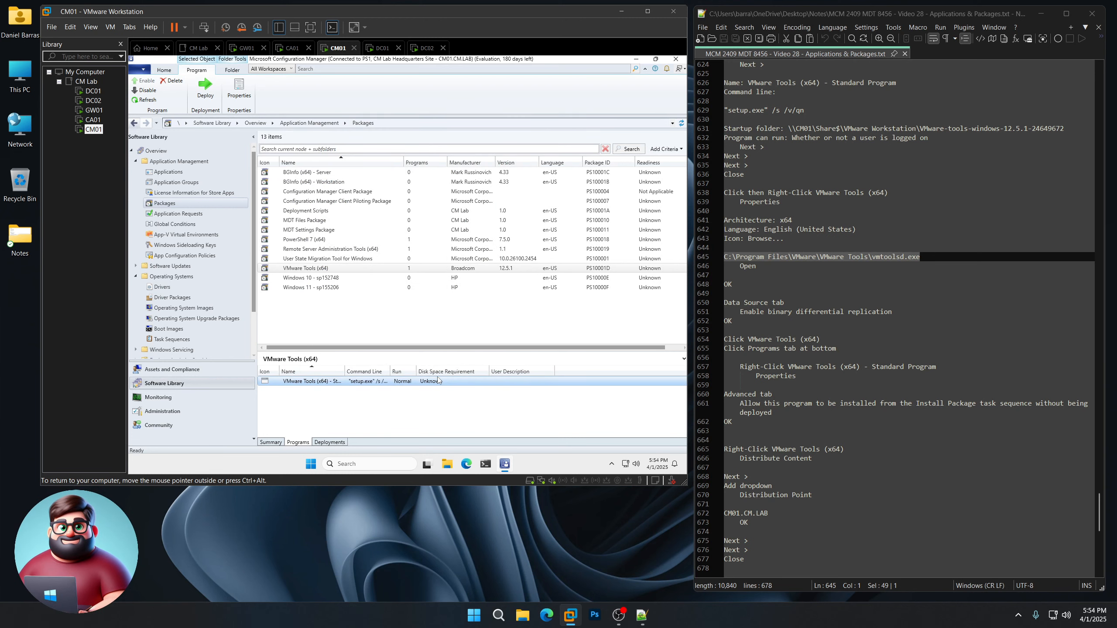
Allow the VMware Tools (x64) - Standard Program to be installed from the Install Package task sequence without being deployed
{"action": "left_click", "coordinate": [303, 270]}
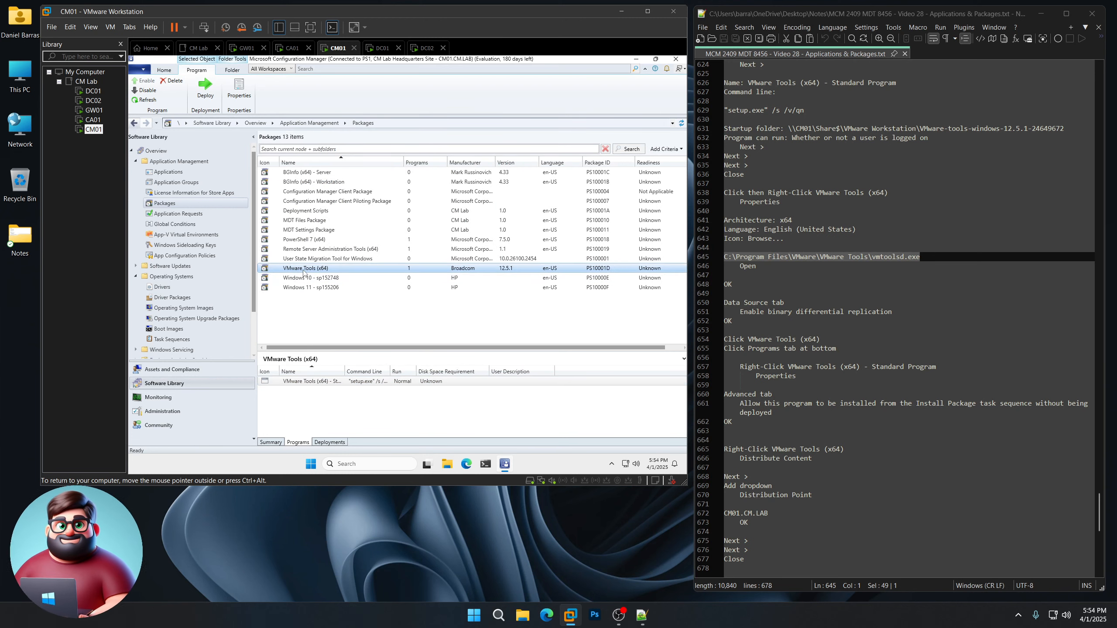
{"action": "left_click", "coordinate": [310, 381]}
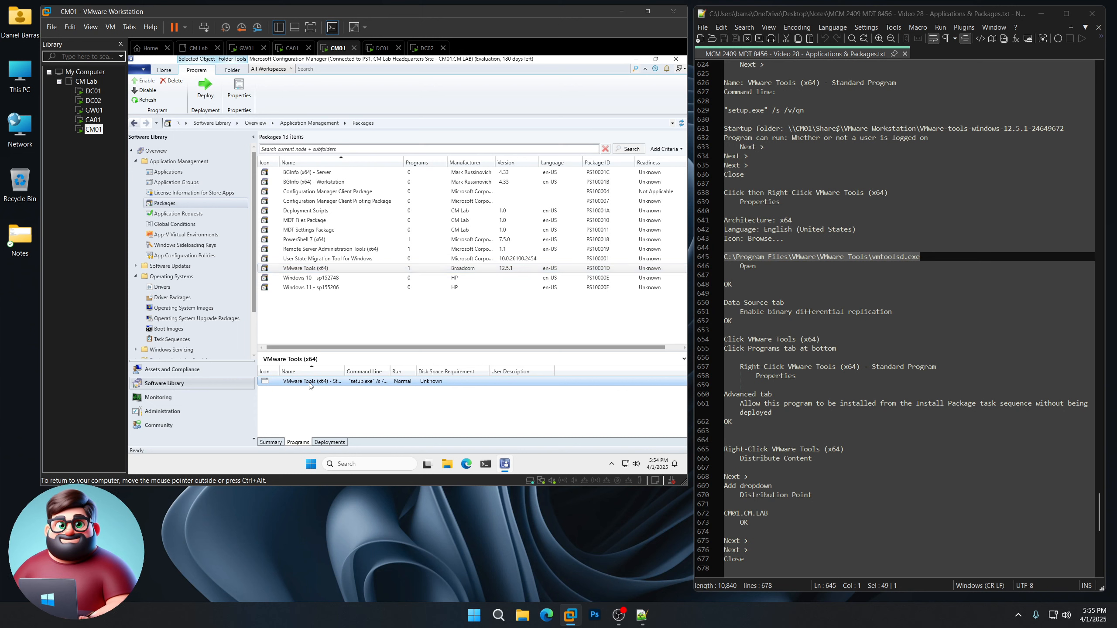
{"action": "right_click", "coordinate": [310, 386]}
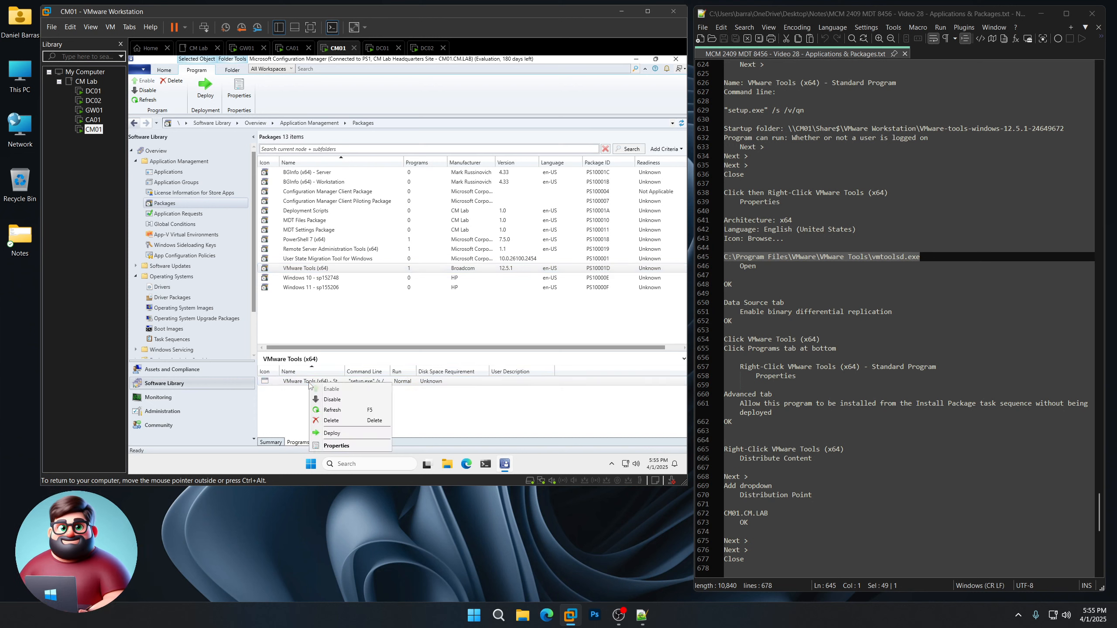
{"action": "left_click", "coordinate": [343, 448]}
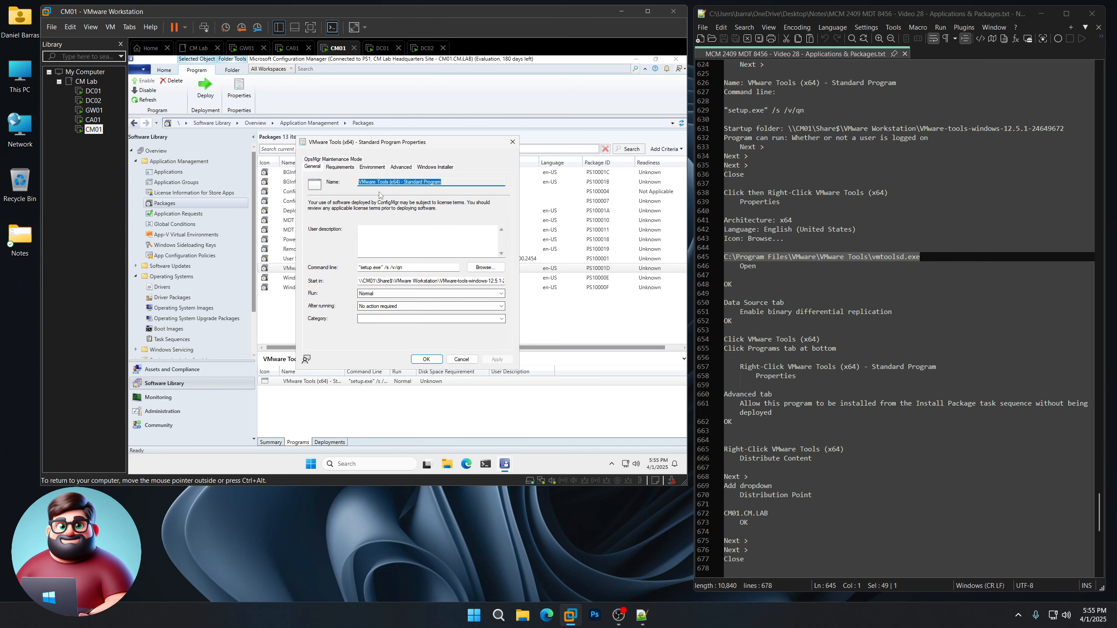
{"action": "left_click", "coordinate": [402, 169]}
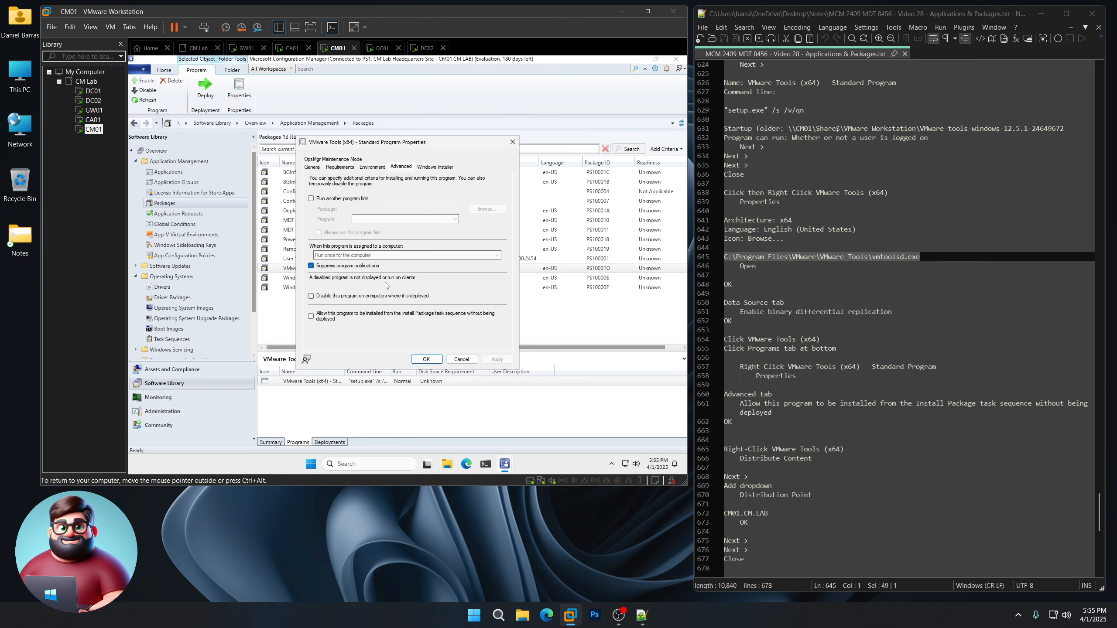
{"action": "left_click", "coordinate": [311, 317]}
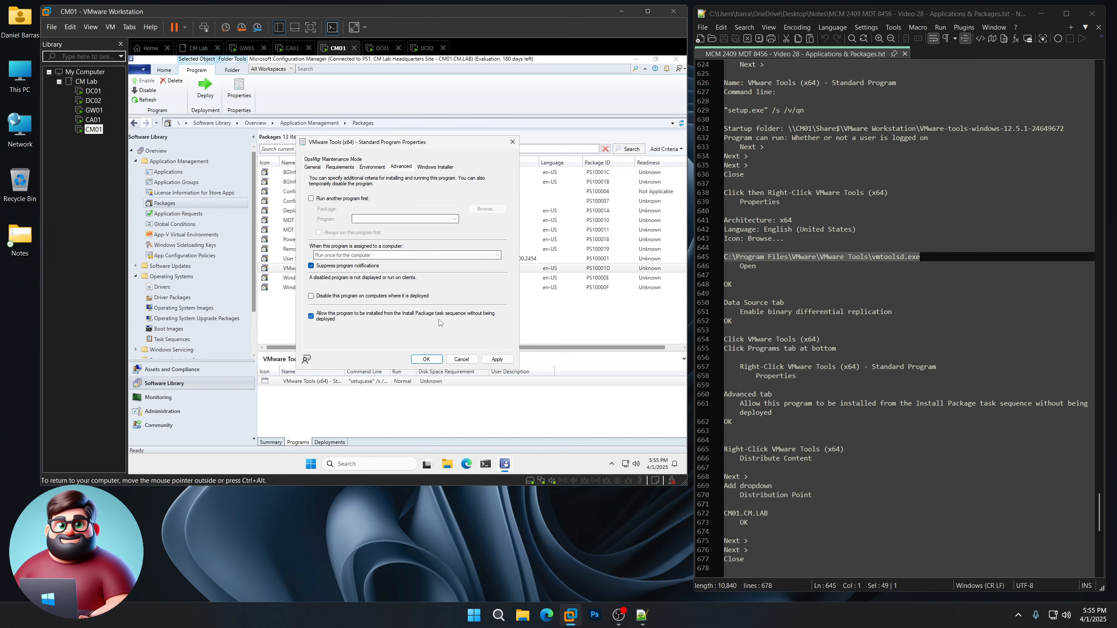
{"action": "scroll", "coordinate": [884, 367], "scroll_direction": "down", "scroll_amount": 5}
{"action": "left_click", "coordinate": [425, 359]}
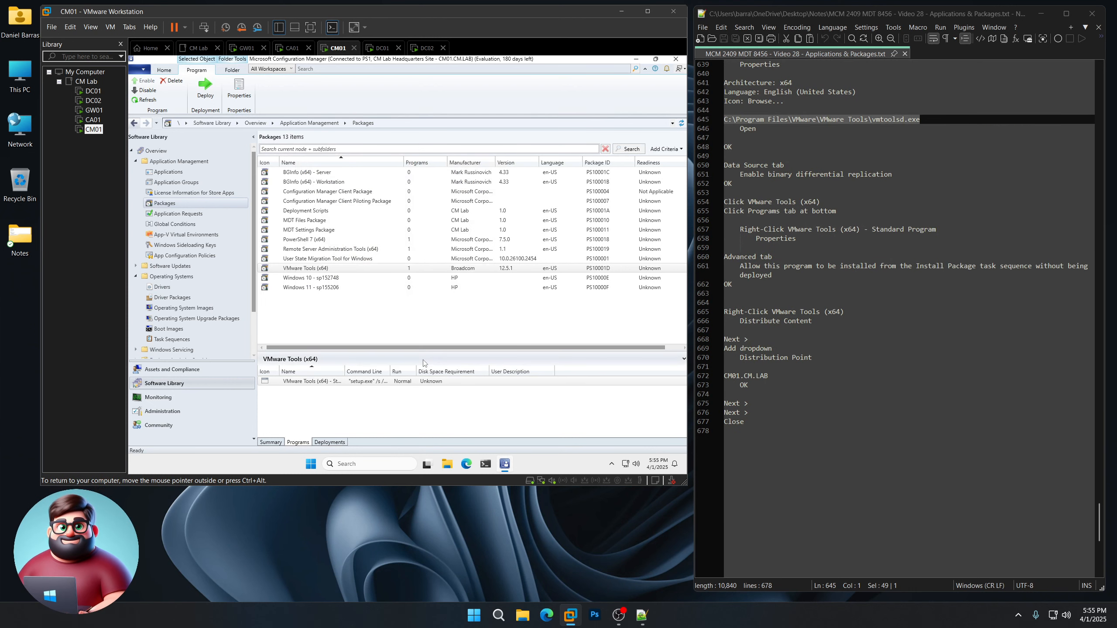
Distribute the VMware Tools (x64) package content to the CM01.CM.LAB distribution point
{"action": "left_click", "coordinate": [315, 270]}
{"action": "right_click", "coordinate": [315, 270]}
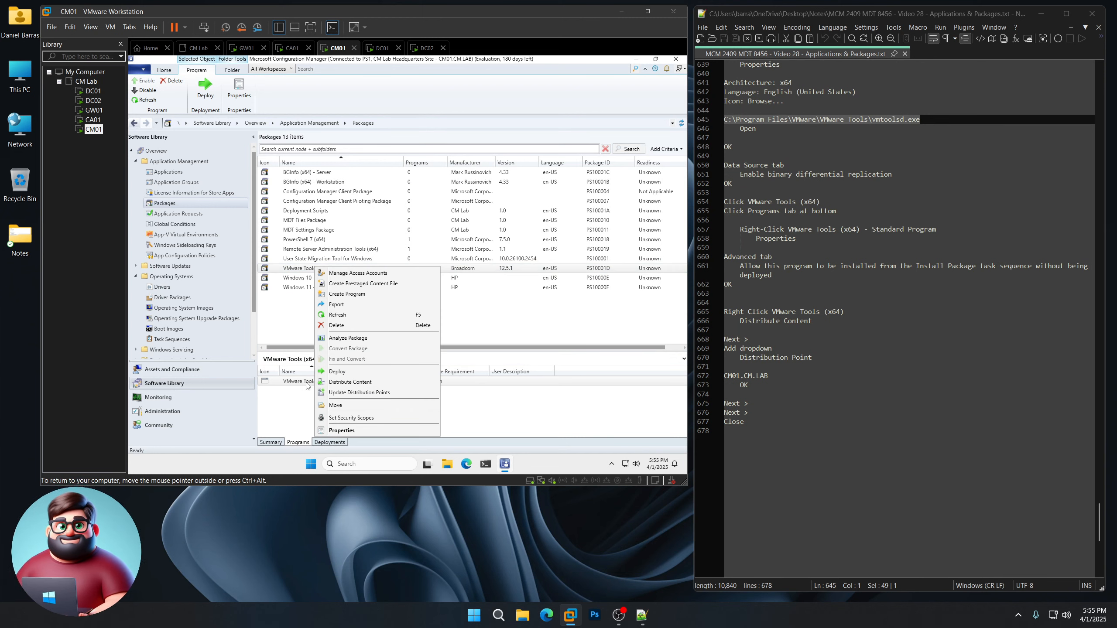
{"action": "left_click", "coordinate": [349, 382]}
{"action": "left_click", "coordinate": [456, 375]}
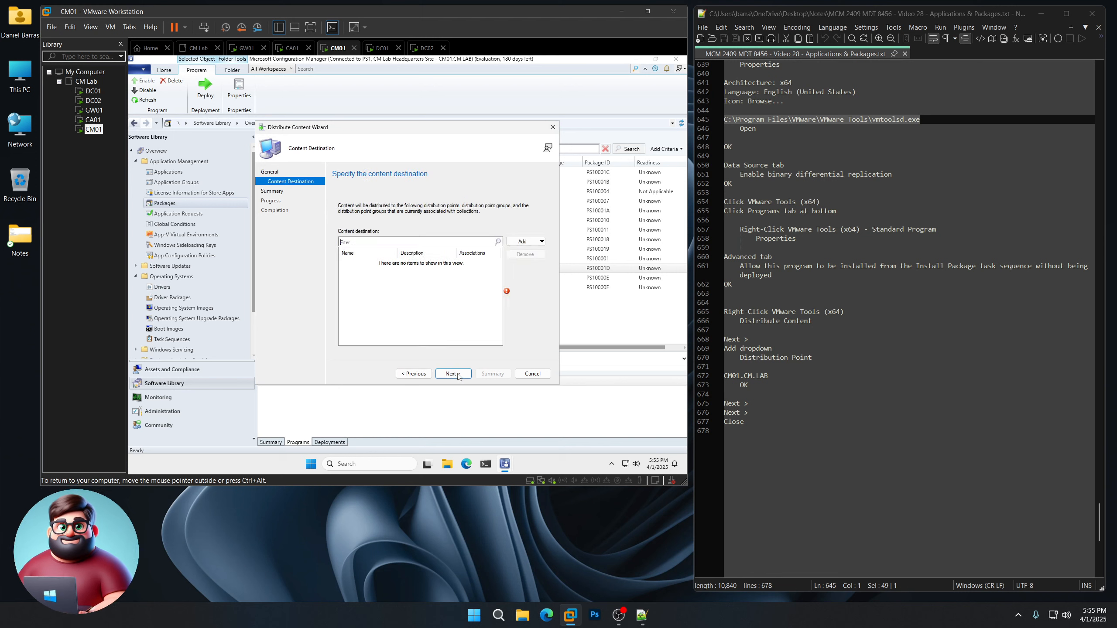
{"action": "left_click", "coordinate": [523, 242]}
{"action": "left_click", "coordinate": [534, 264]}
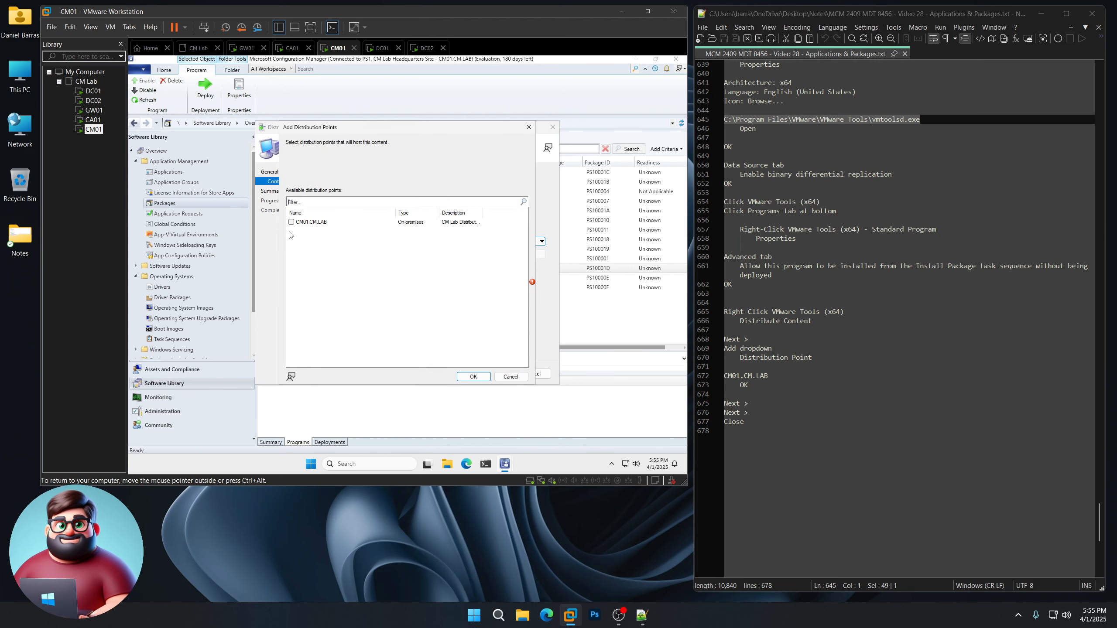
{"action": "left_click", "coordinate": [292, 222]}
{"action": "left_click", "coordinate": [473, 377]}
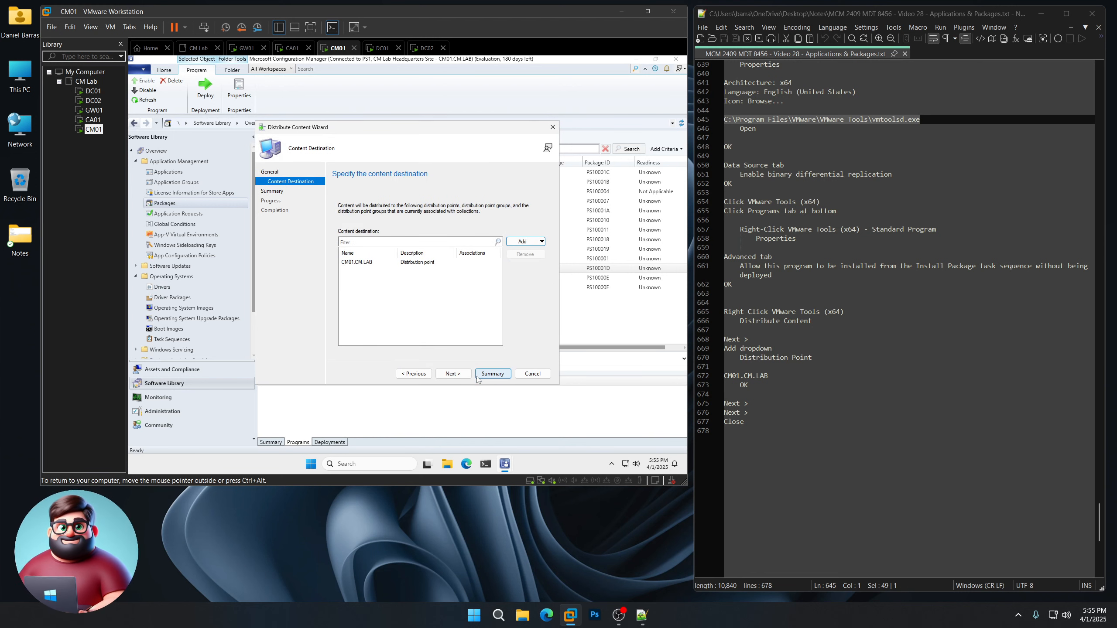
{"action": "left_click", "coordinate": [456, 374]}
{"action": "left_click", "coordinate": [458, 374]}
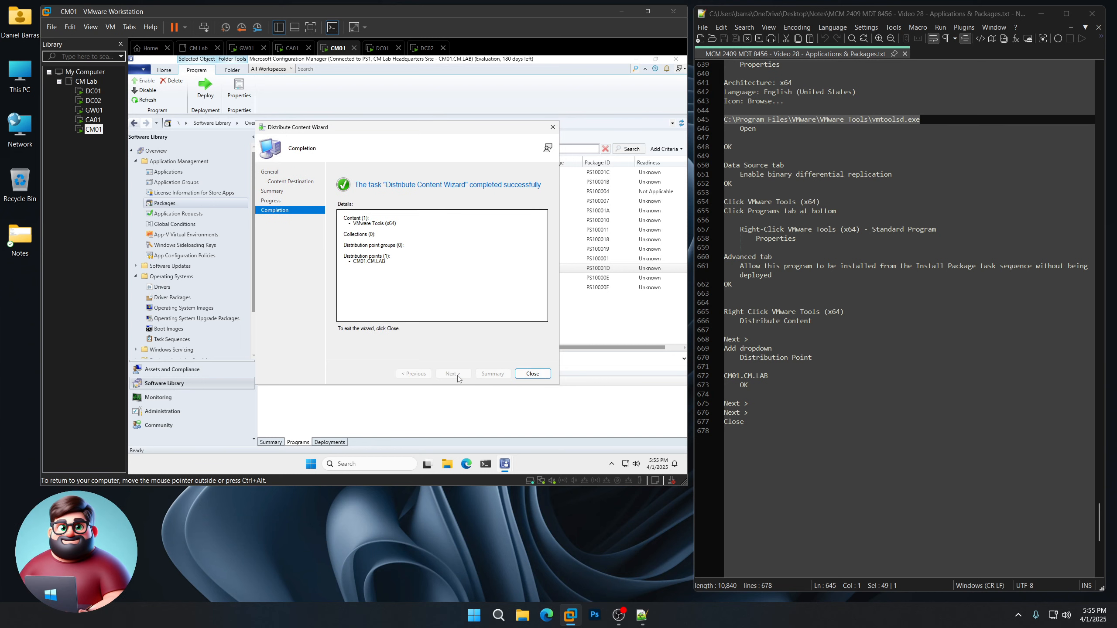
{"action": "left_click", "coordinate": [533, 373]}
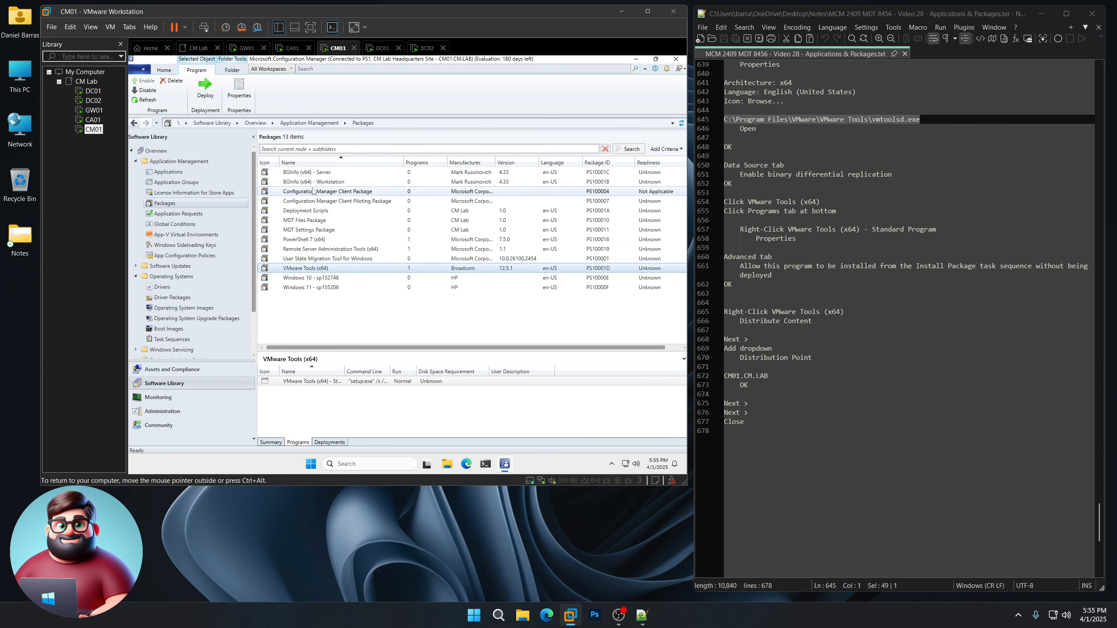